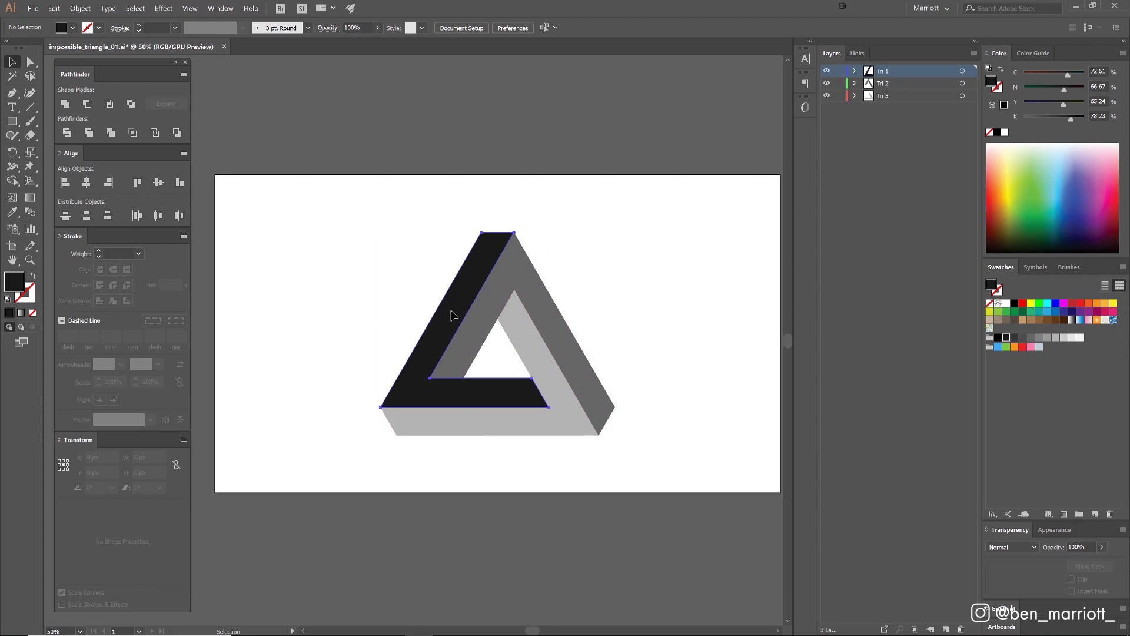
Step: Duplicate the dark L-shaped segment, rotate the copy 120°, and move it over the light grey segment along the triangle's base
{"action": "left_click", "coordinate": [452, 316]}
{"action": "left_click_drag", "start_coordinate": [452, 317], "coordinate": [368, 316], "text": "alt"}
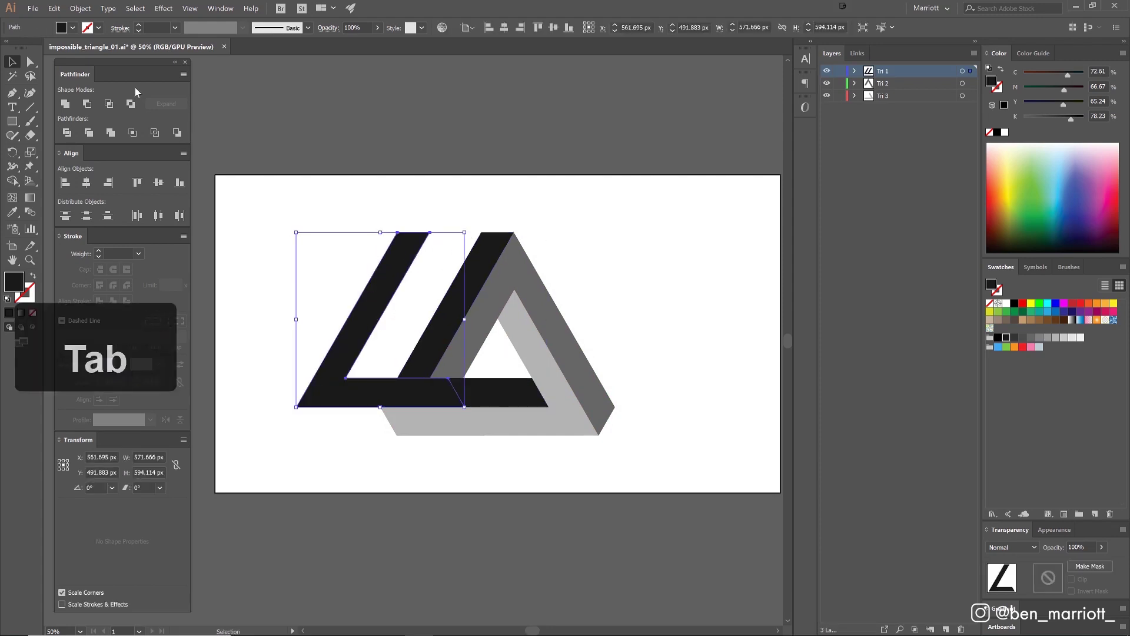
{"action": "left_click", "coordinate": [80, 8]}
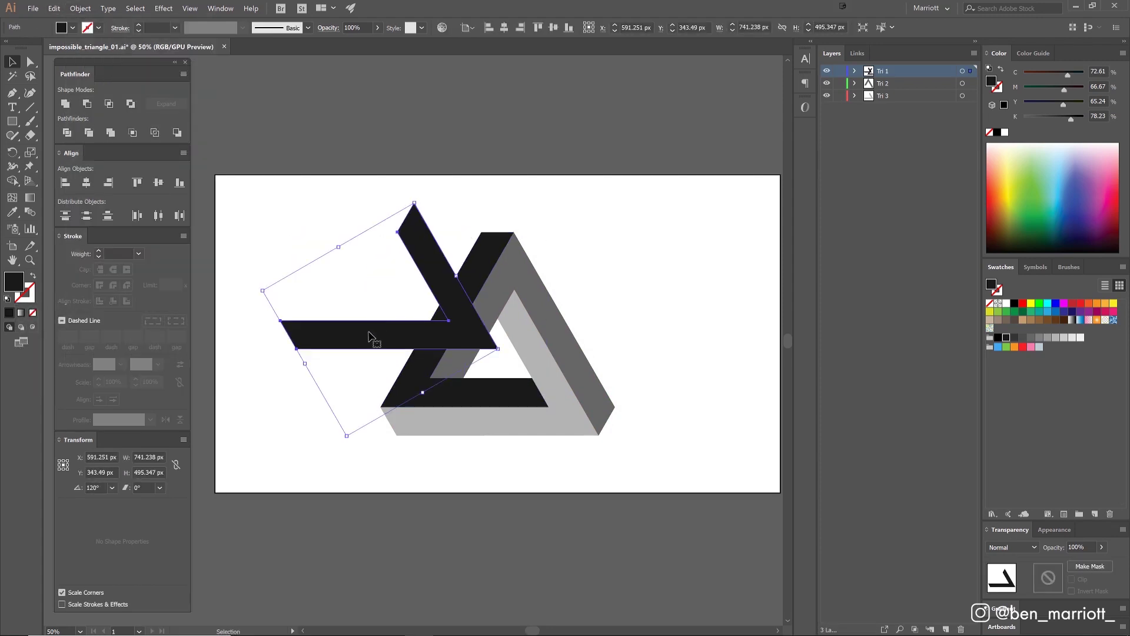
{"action": "left_click_drag", "start_coordinate": [352, 348], "coordinate": [450, 432]}
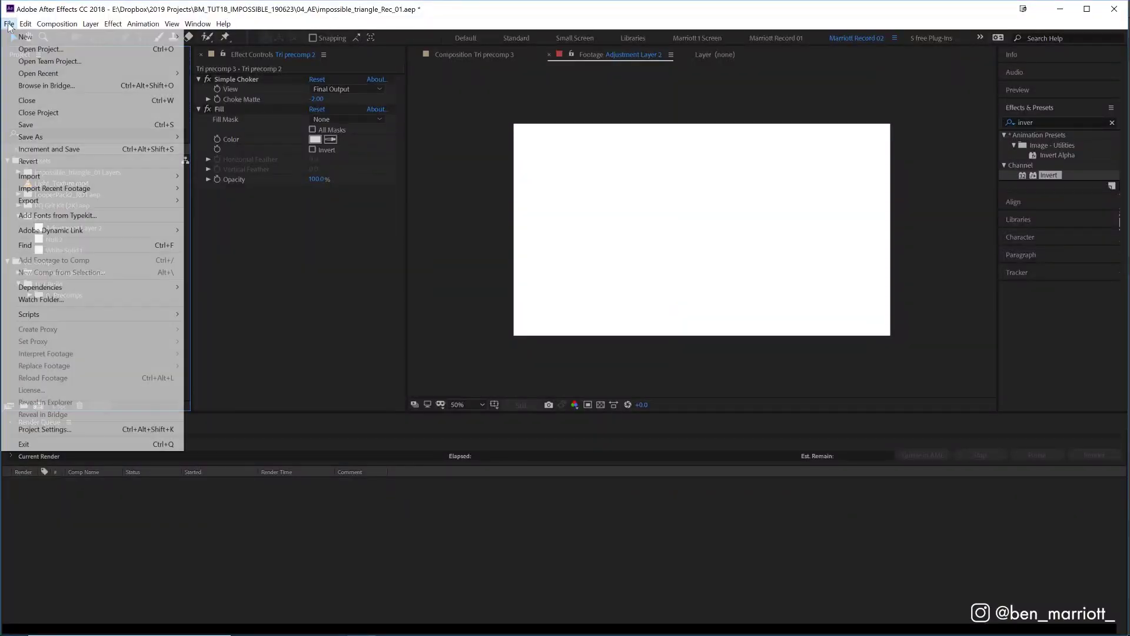
Step: In After Effects, import impossible_triangle_01.ai as Composition - Retain Layer Sizes and rename the composition Triangle Main
{"action": "mouse_move", "coordinate": [92, 176]}
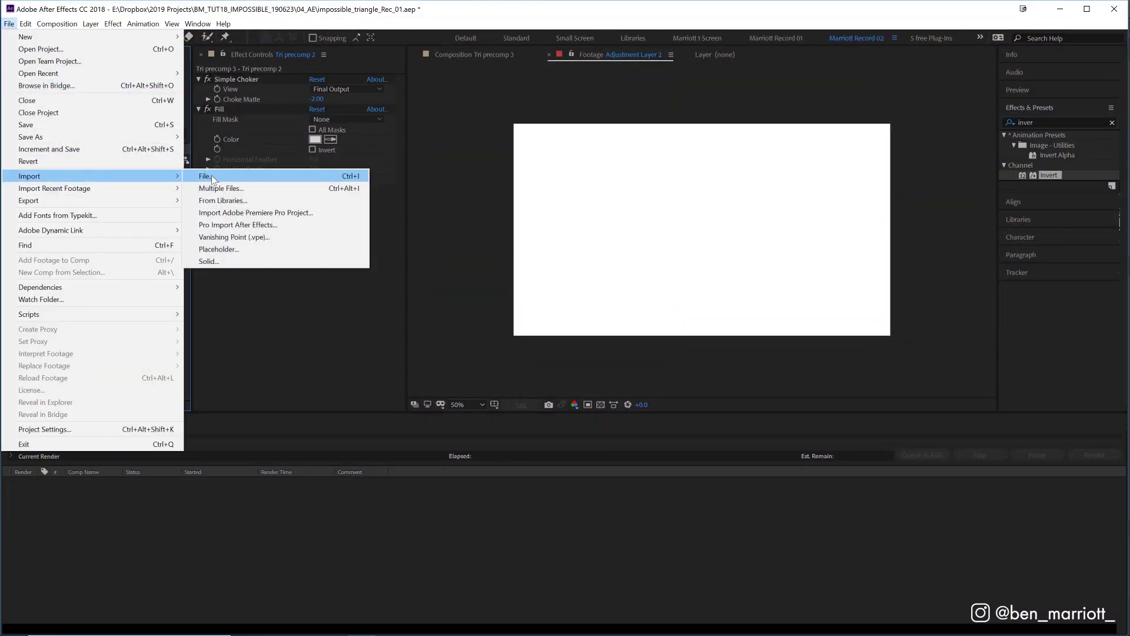
{"action": "left_click", "coordinate": [211, 175]}
{"action": "left_click", "coordinate": [189, 419]}
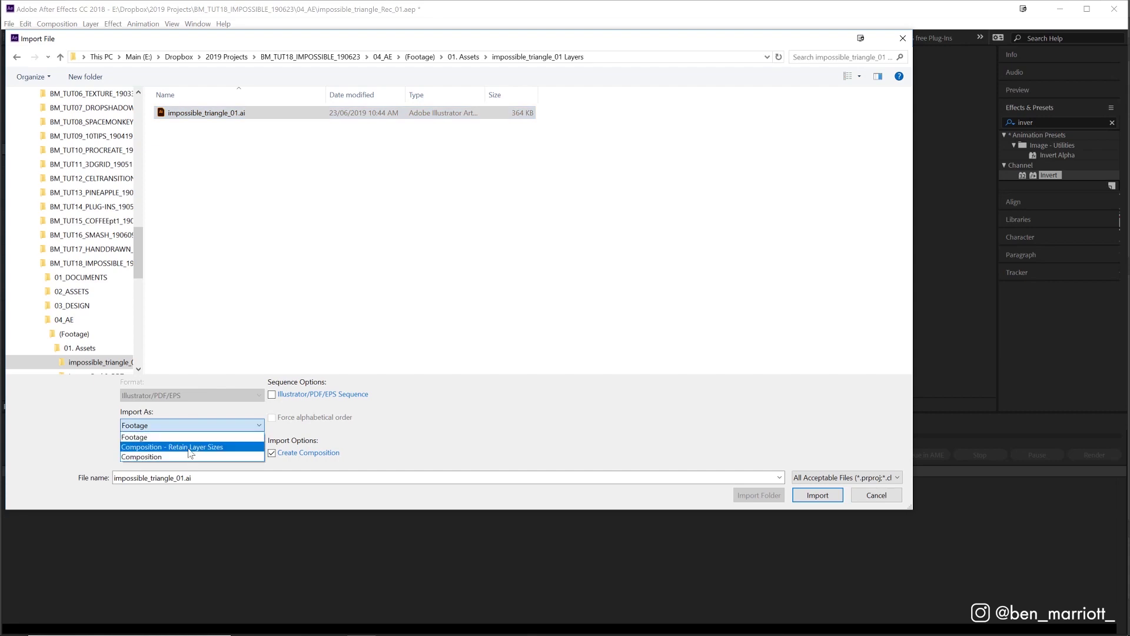
{"action": "left_click", "coordinate": [176, 447]}
{"action": "left_click", "coordinate": [816, 495]}
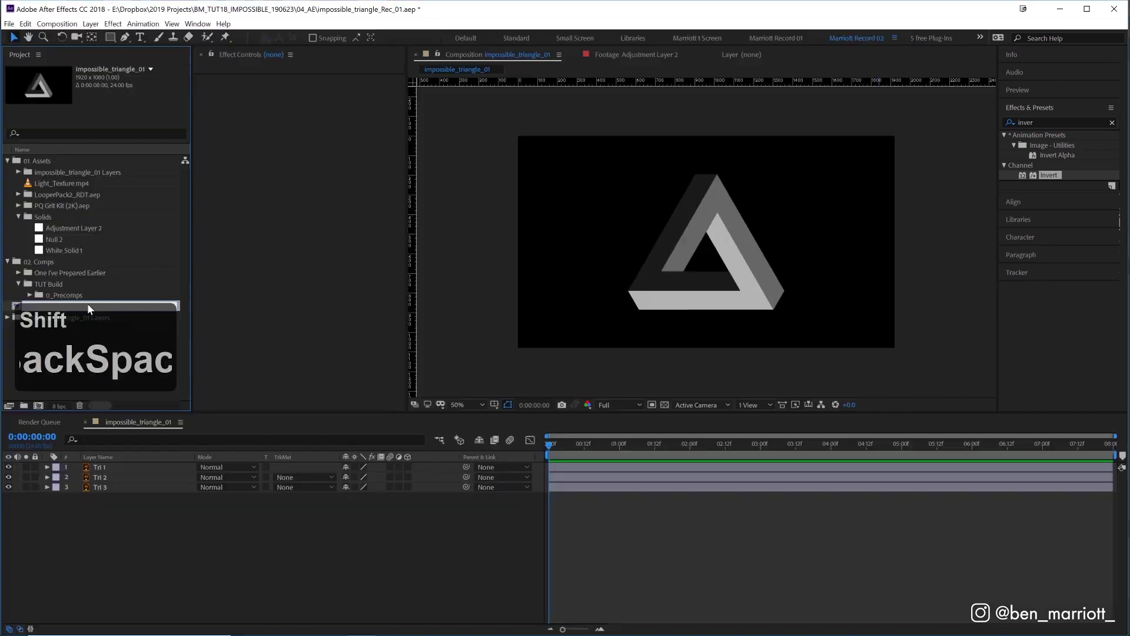
{"action": "type", "text": "Triangle Main"}
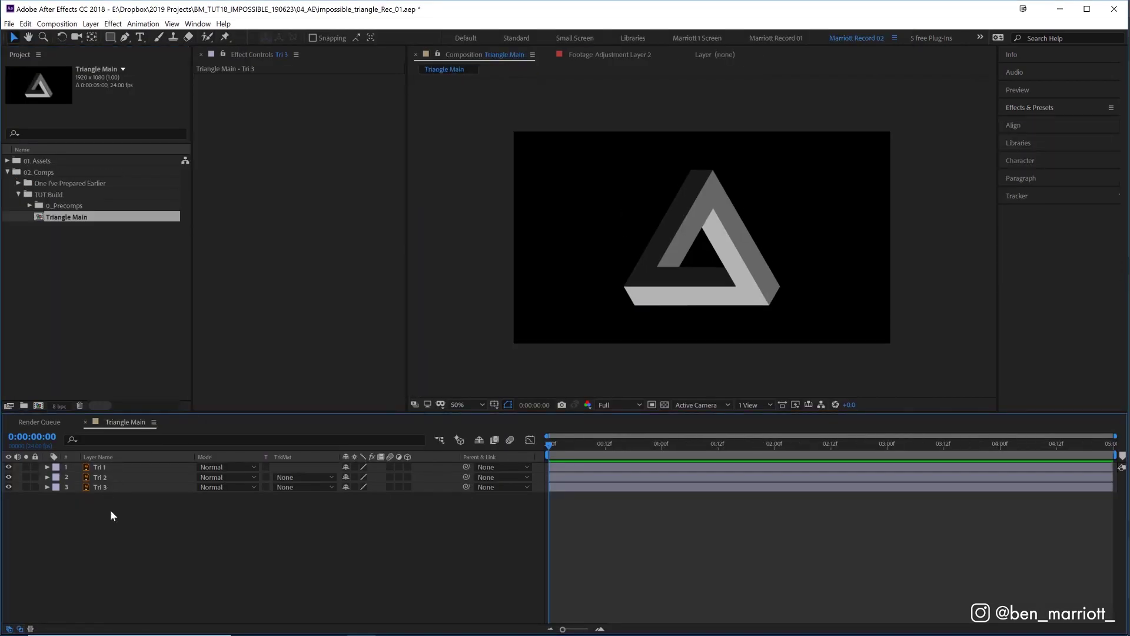
Step: Duplicate the Tri 3 layer, move the copy to the top of the layer stack and create shapes from that vector layer
{"action": "left_click", "coordinate": [110, 488]}
{"action": "key", "text": "ctrl+r"}
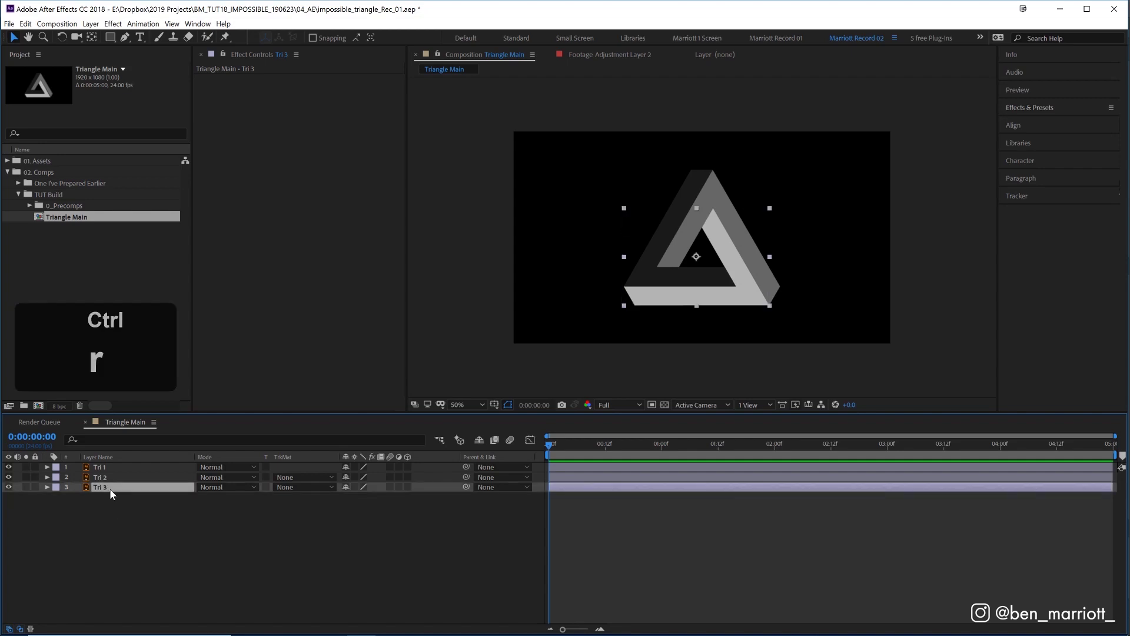
{"action": "key", "text": "ctrl+d"}
{"action": "left_click_drag", "start_coordinate": [110, 488], "coordinate": [108, 465]}
{"action": "right_click", "coordinate": [110, 467]}
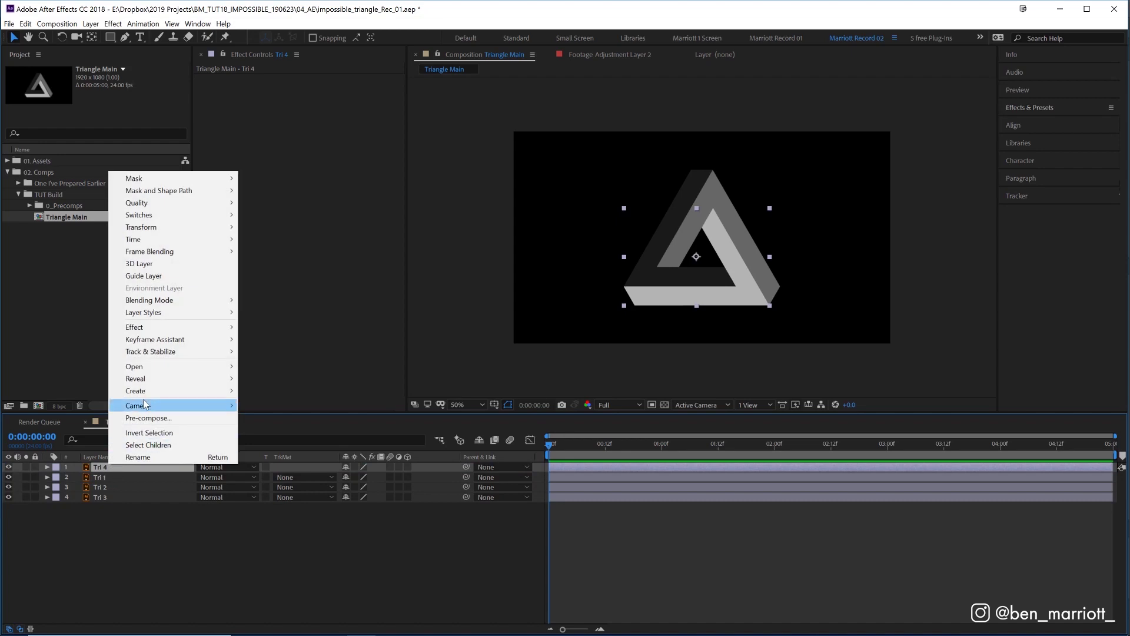
{"action": "mouse_move", "coordinate": [177, 391]}
{"action": "left_click", "coordinate": [278, 428]}
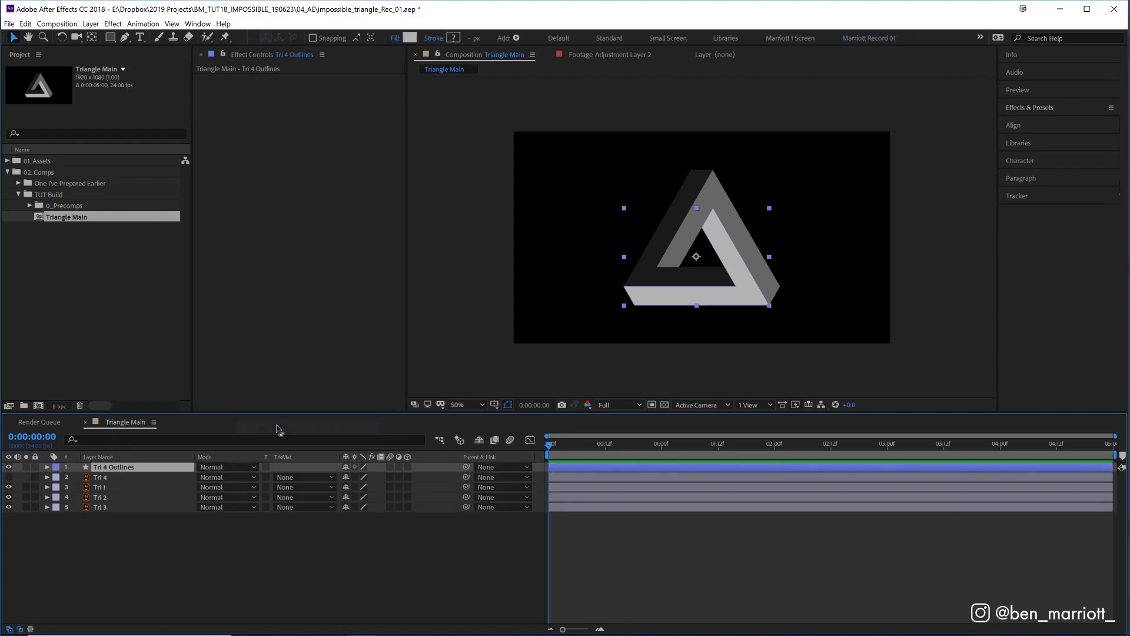
Step: Try moving the top point of the Tri 4 Outlines shape upward with the Pen tool, and undo the move
{"action": "scroll", "coordinate": [753, 244], "scroll_direction": "up", "scroll_amount": 1}
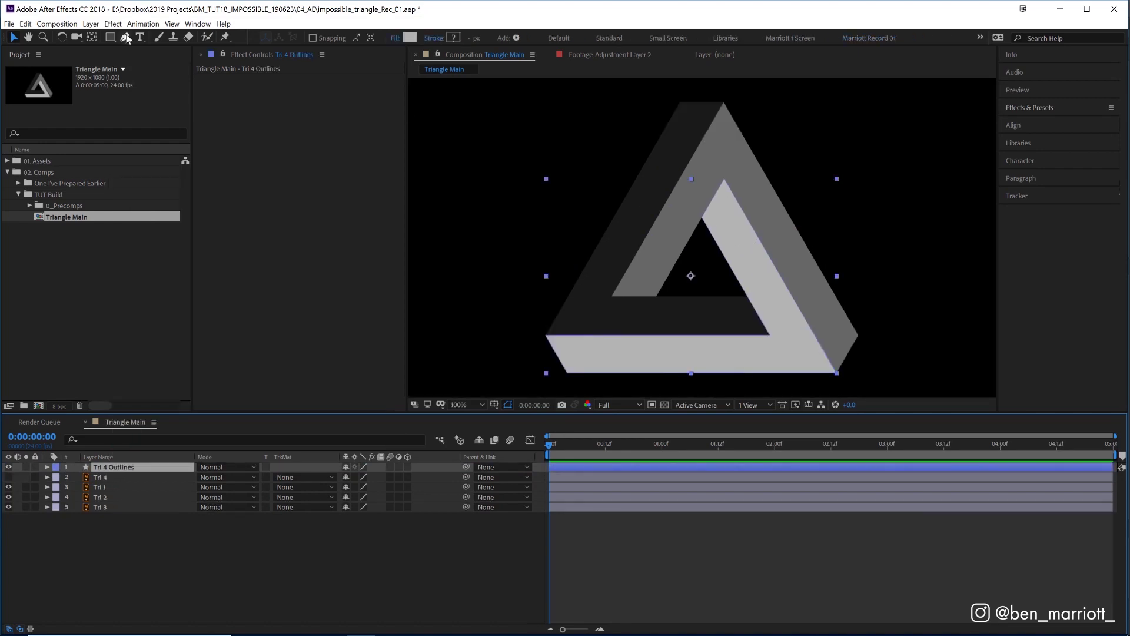
{"action": "left_click", "coordinate": [125, 37]}
{"action": "left_click_drag", "start_coordinate": [724, 178], "coordinate": [723, 141]}
{"action": "key", "text": "ctrl+z"}
Step: Pre-compose the Tri 4, Tri 1, Tri 2 and Tri 3 layers into a composition named Triangle Ref
{"action": "left_click", "coordinate": [127, 522]}
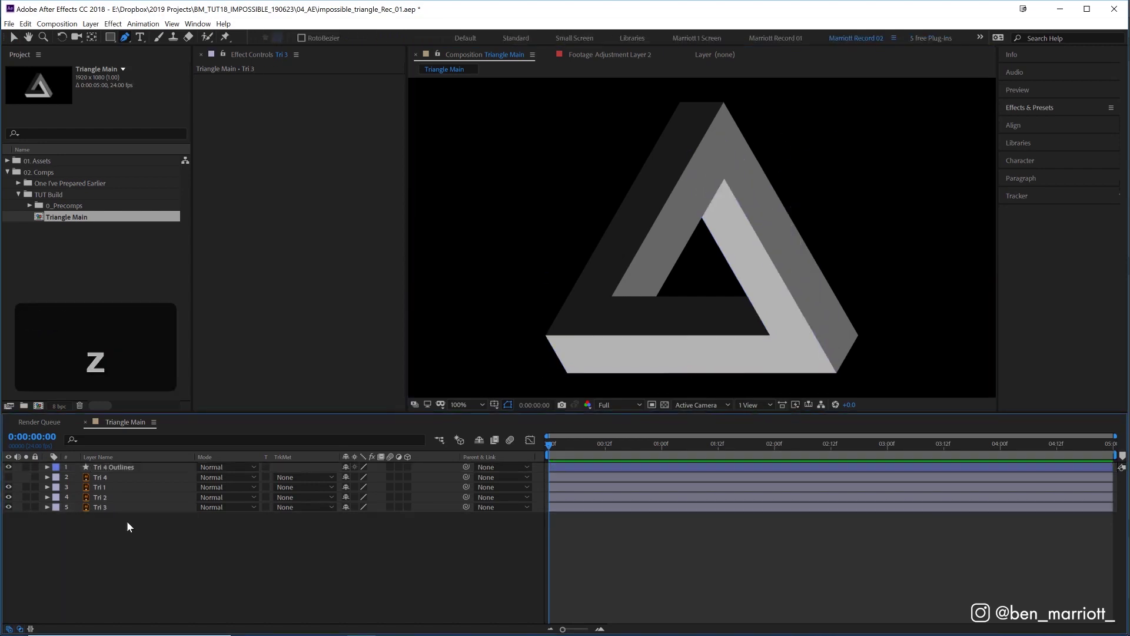
{"action": "left_click", "coordinate": [105, 507]}
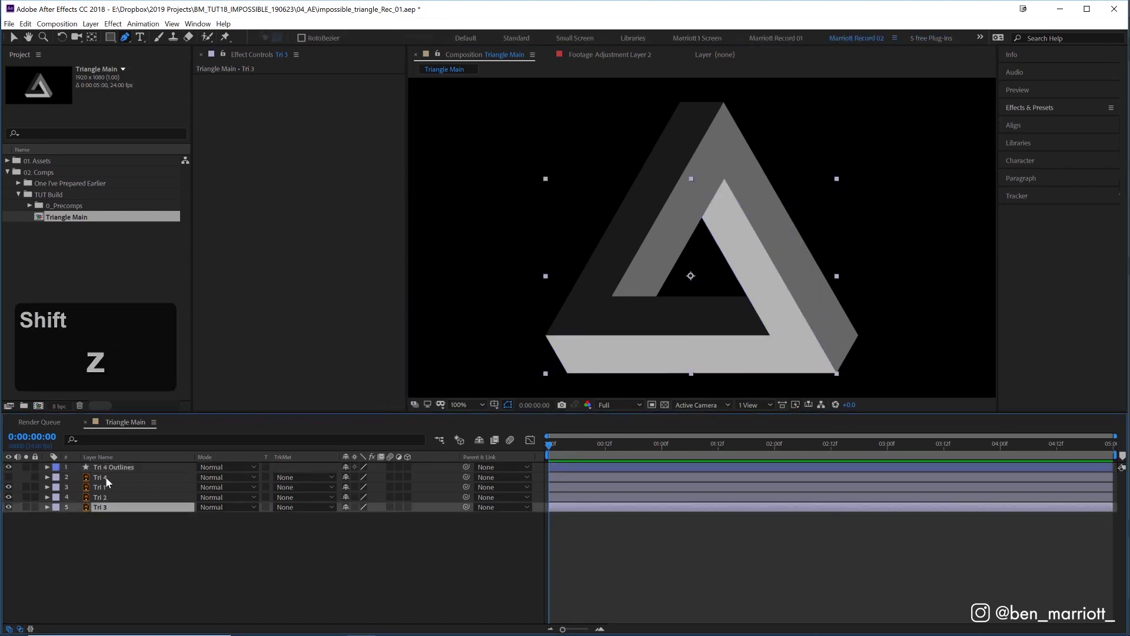
{"action": "left_click", "coordinate": [106, 477], "text": "shift"}
{"action": "key", "text": "ctrl+shift+c"}
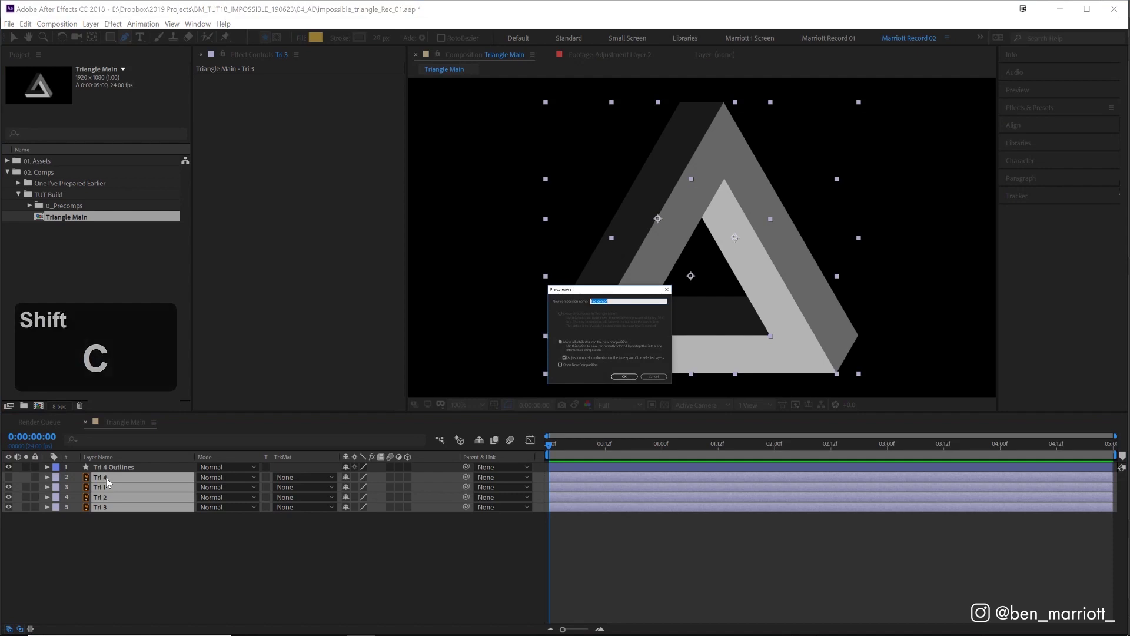
{"action": "type", "text": "Triangl"}
{"action": "key", "text": "BackSpace"}
Step: Lower the Triangle Ref layer's opacity to 41% and show the transparency grid in the viewer
{"action": "key", "text": "t"}
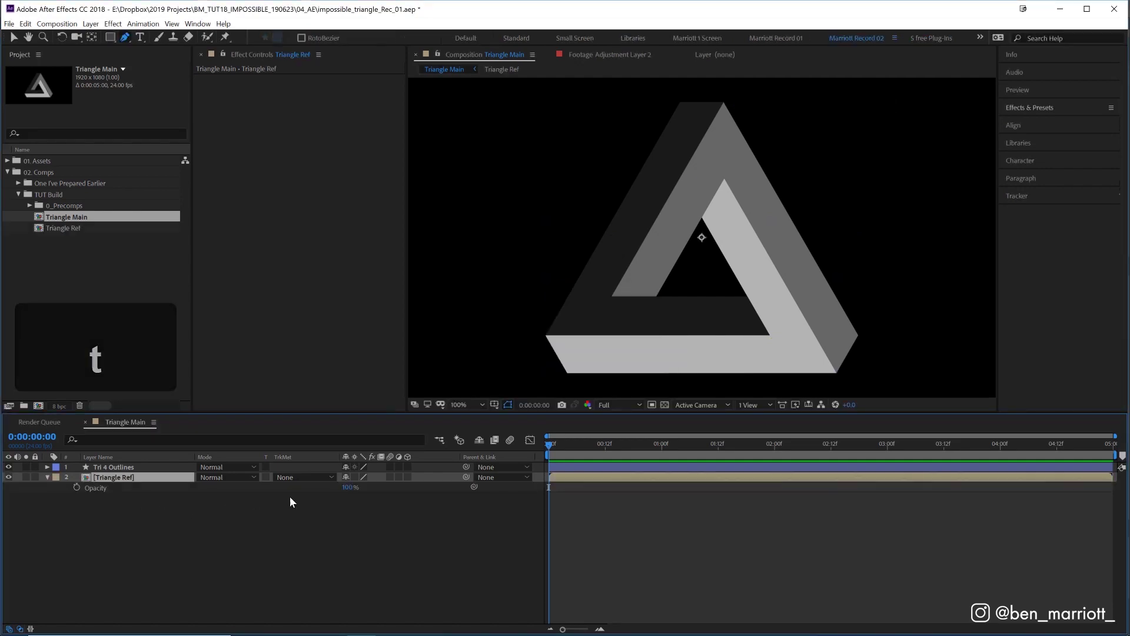
{"action": "left_click_drag", "start_coordinate": [354, 485], "coordinate": [322, 484]}
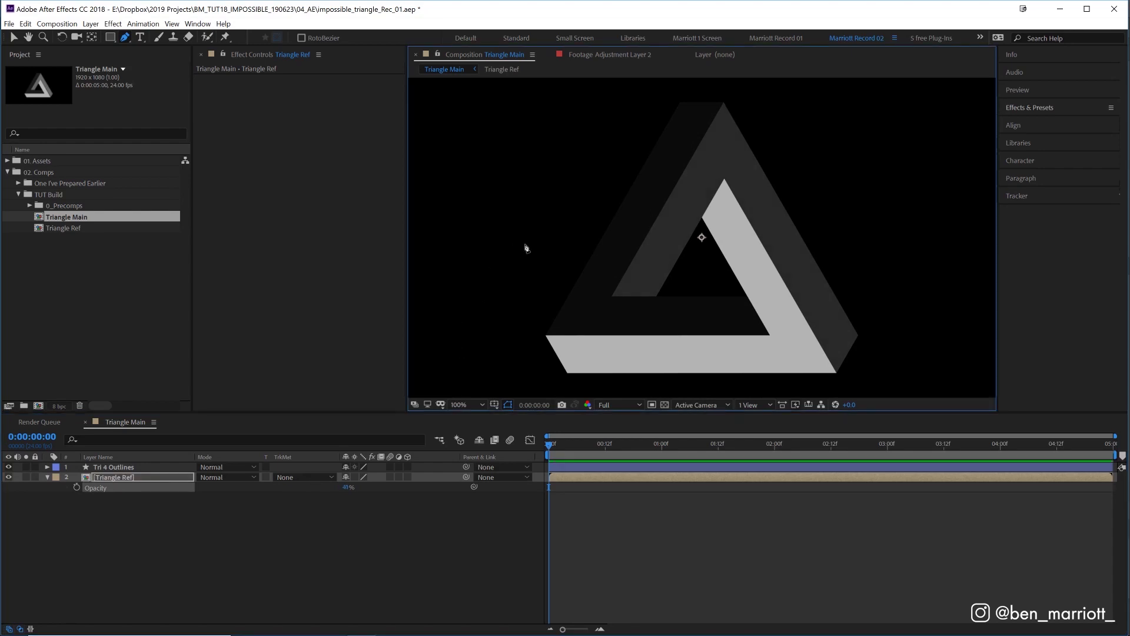
{"action": "left_click", "coordinate": [662, 402]}
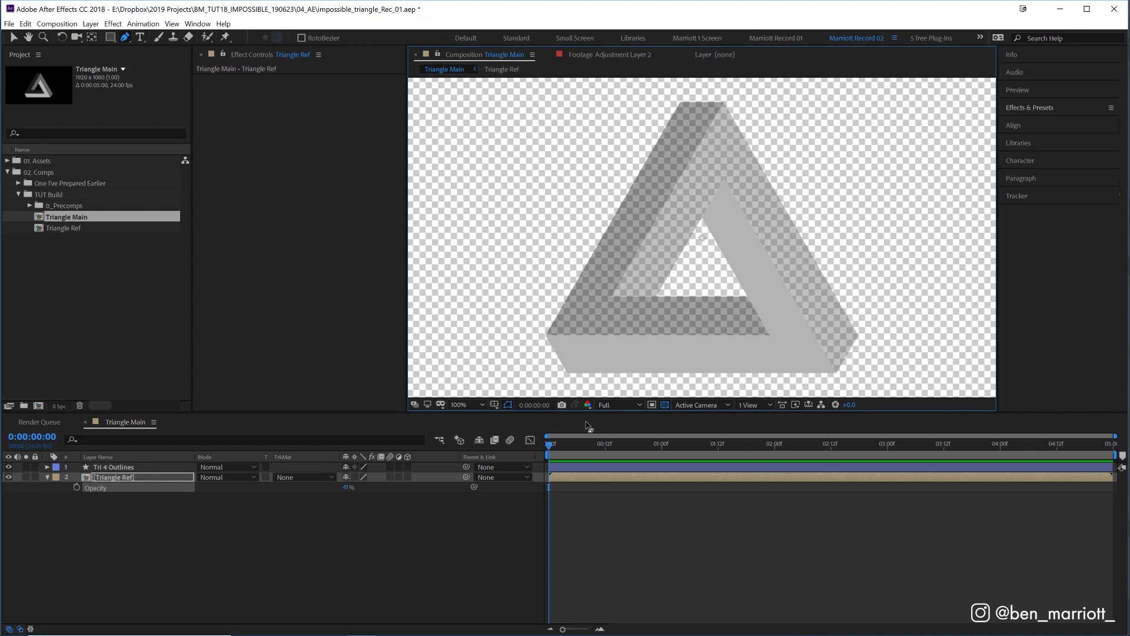
Step: Toggle the Tri 4 Outlines layer's visibility off and on, and change its shape fill color to magenta FF00EC
{"action": "left_click", "coordinate": [115, 467]}
{"action": "left_click", "coordinate": [9, 467]}
{"action": "left_click", "coordinate": [9, 468]}
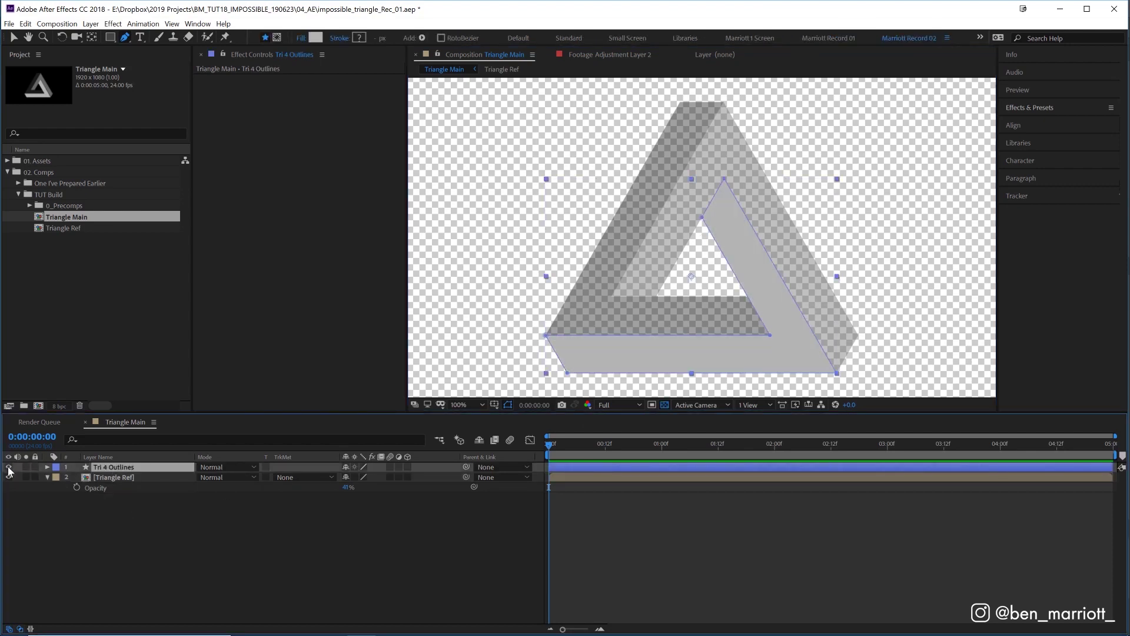
{"action": "left_click", "coordinate": [122, 520]}
{"action": "left_click", "coordinate": [124, 468]}
{"action": "left_click", "coordinate": [315, 37]}
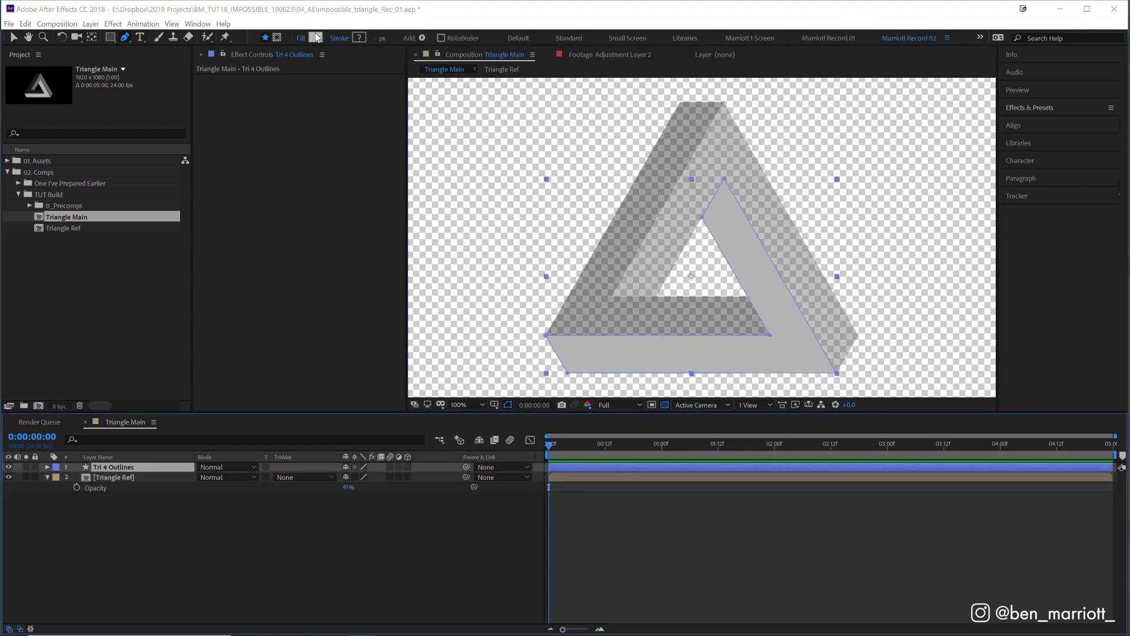
{"action": "left_click", "coordinate": [678, 474]}
{"action": "left_click_drag", "start_coordinate": [645, 476], "coordinate": [716, 415]}
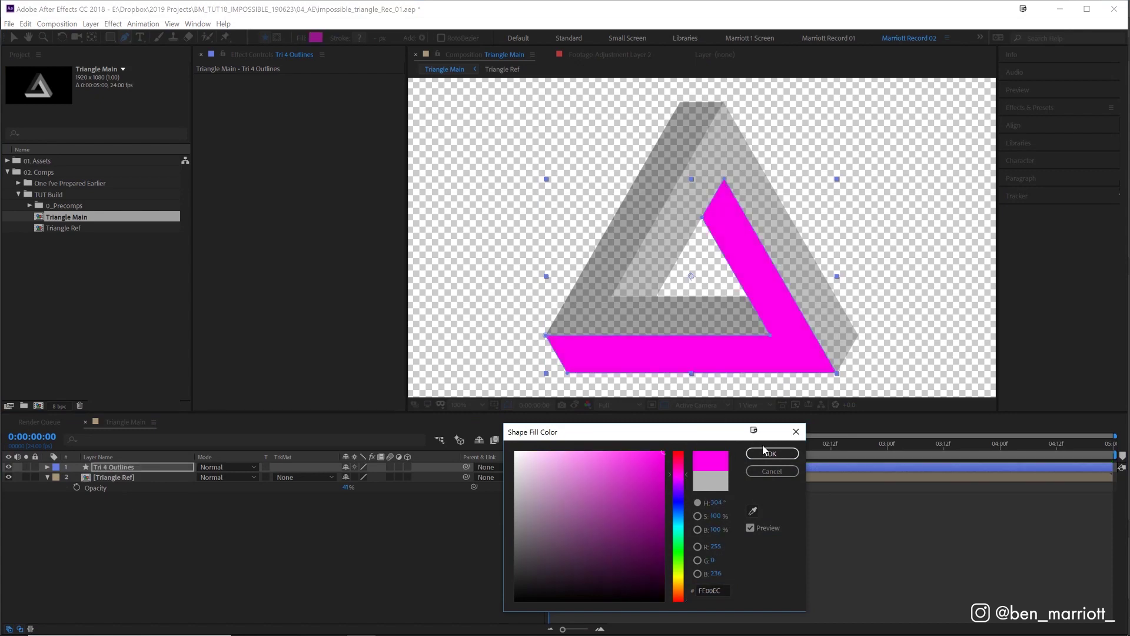
{"action": "left_click", "coordinate": [769, 454]}
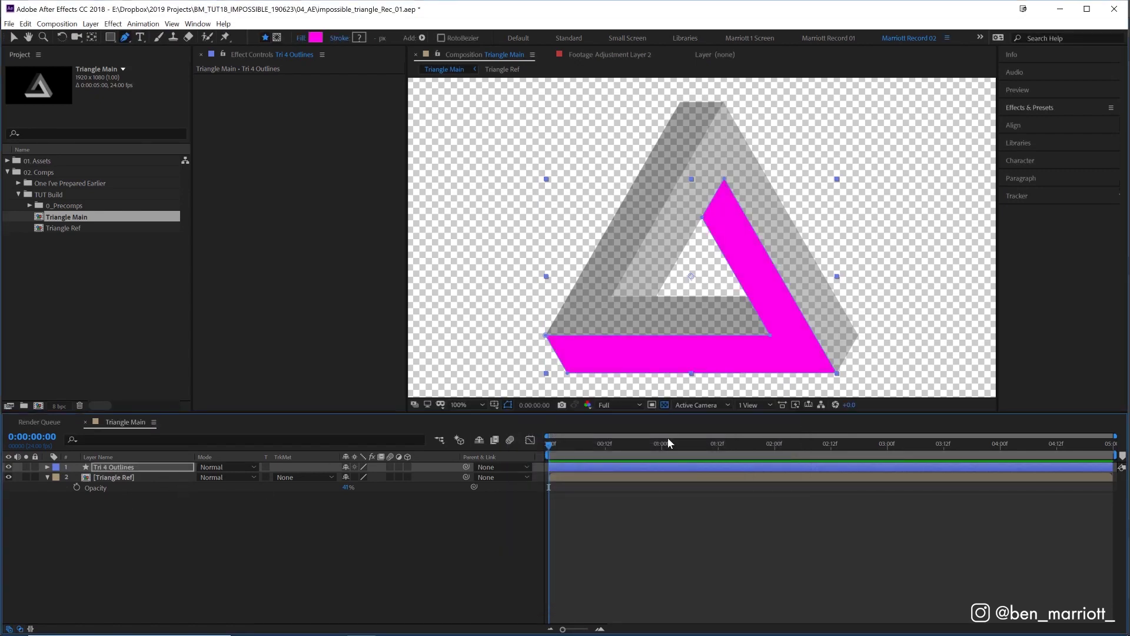
Step: Turn off the transparency grid and rename the Tri 4 Outlines layer Segment 1
{"action": "left_click", "coordinate": [664, 404]}
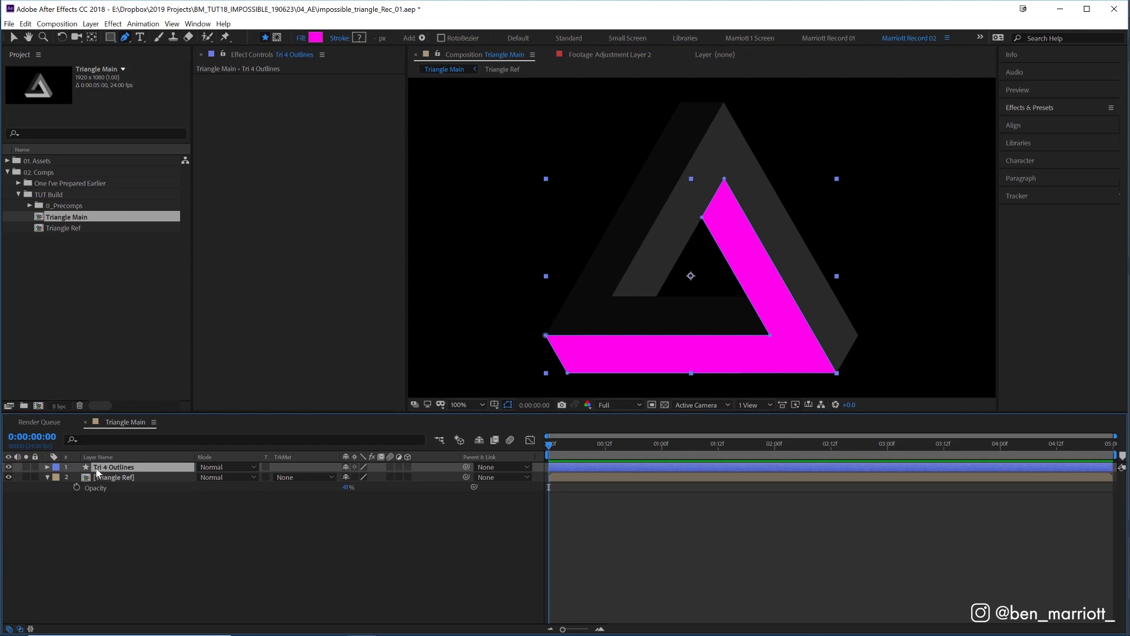
{"action": "key", "text": "Return"}
{"action": "type", "text": "Segment 1"}
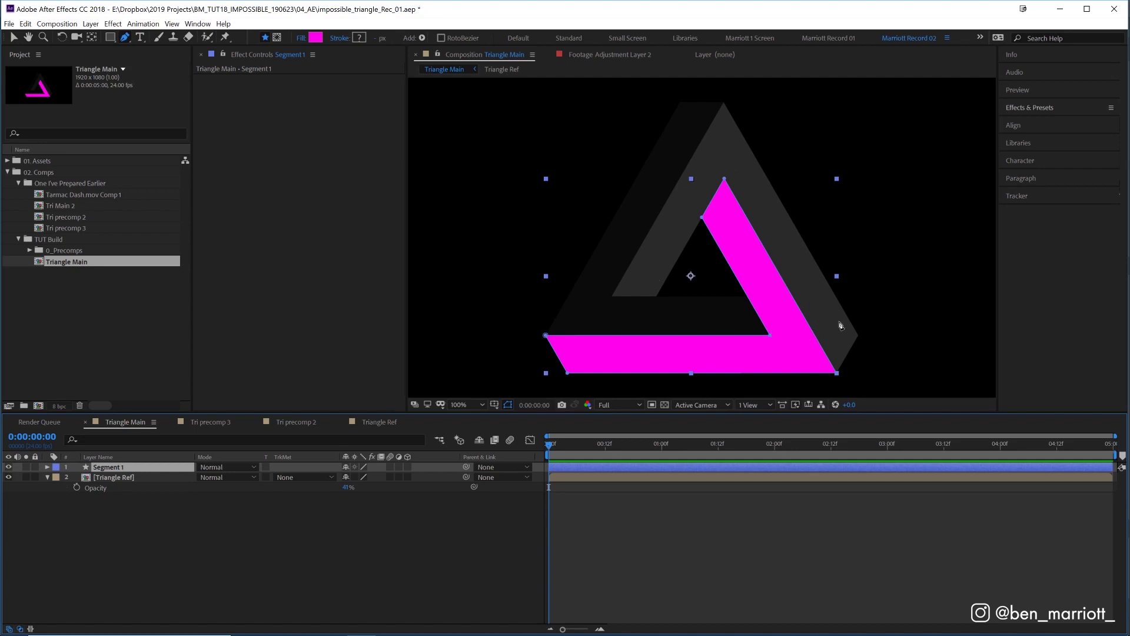
Step: Expand Segment 1 down to Path 1 in Group 1 and start keyframing its Path at 0:00:00:00
{"action": "left_click", "coordinate": [47, 467]}
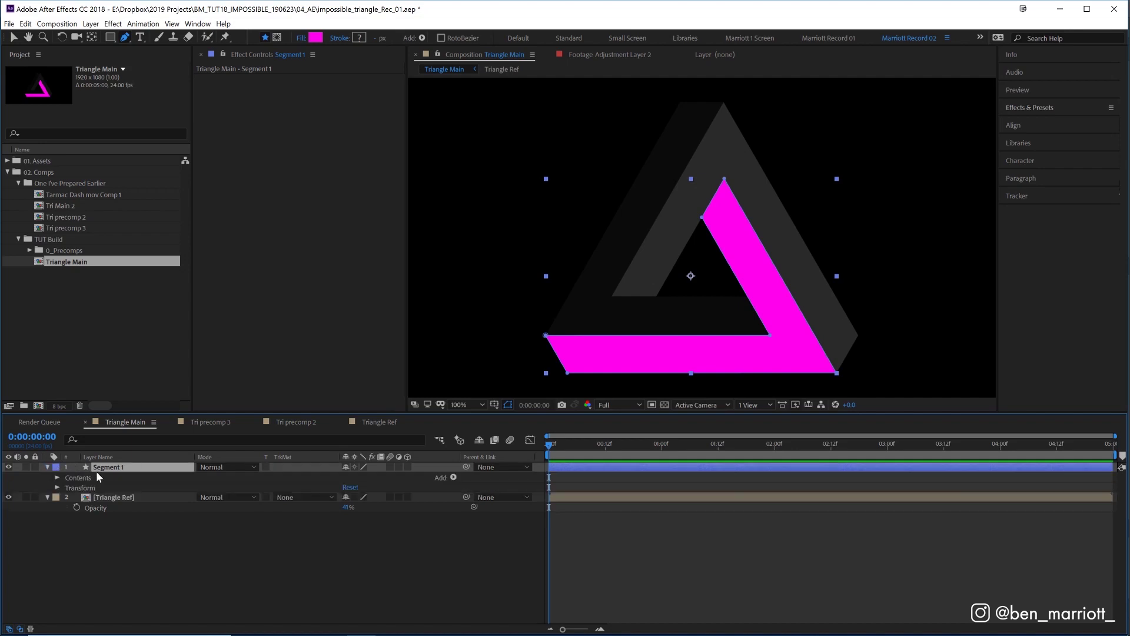
{"action": "left_click", "coordinate": [60, 476]}
{"action": "left_click", "coordinate": [57, 477]}
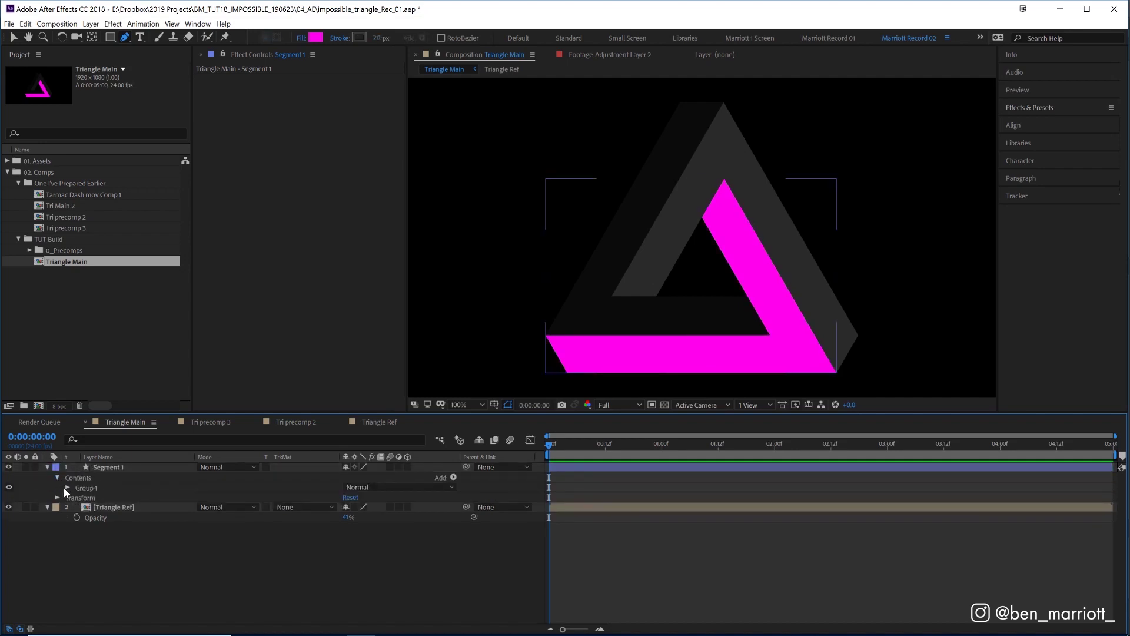
{"action": "left_click", "coordinate": [66, 487]}
{"action": "left_click", "coordinate": [76, 498]}
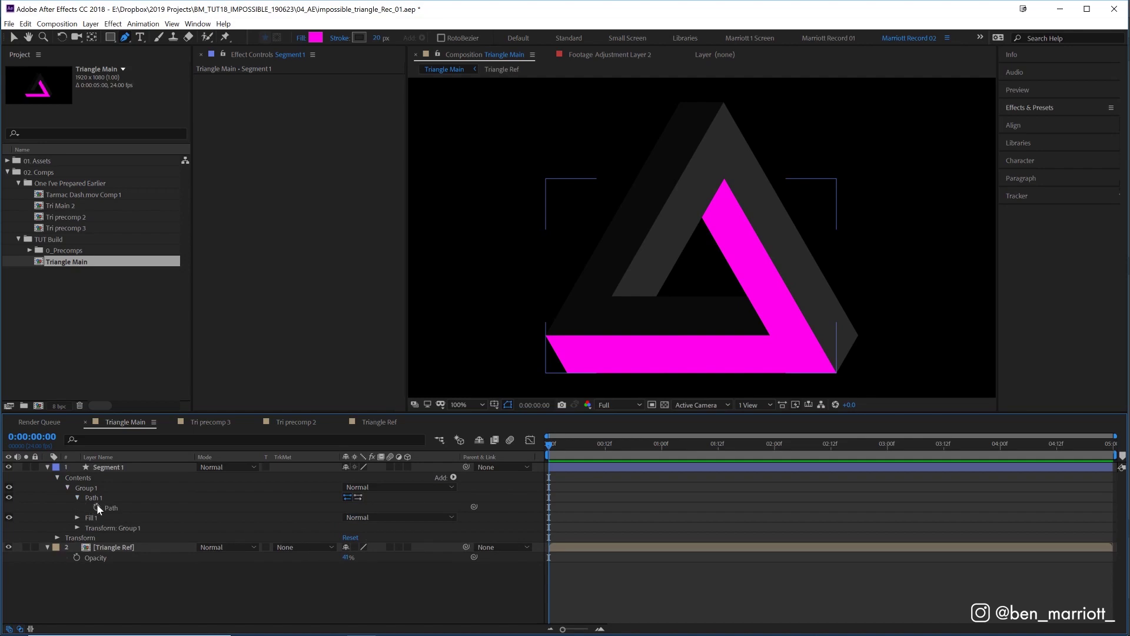
{"action": "left_click", "coordinate": [97, 506]}
Step: At 0:00:02:00, move the two upper path points of Segment 1's horizontal arm diagonally down onto its bottom edge, collapsing the arm
{"action": "left_click", "coordinate": [772, 441]}
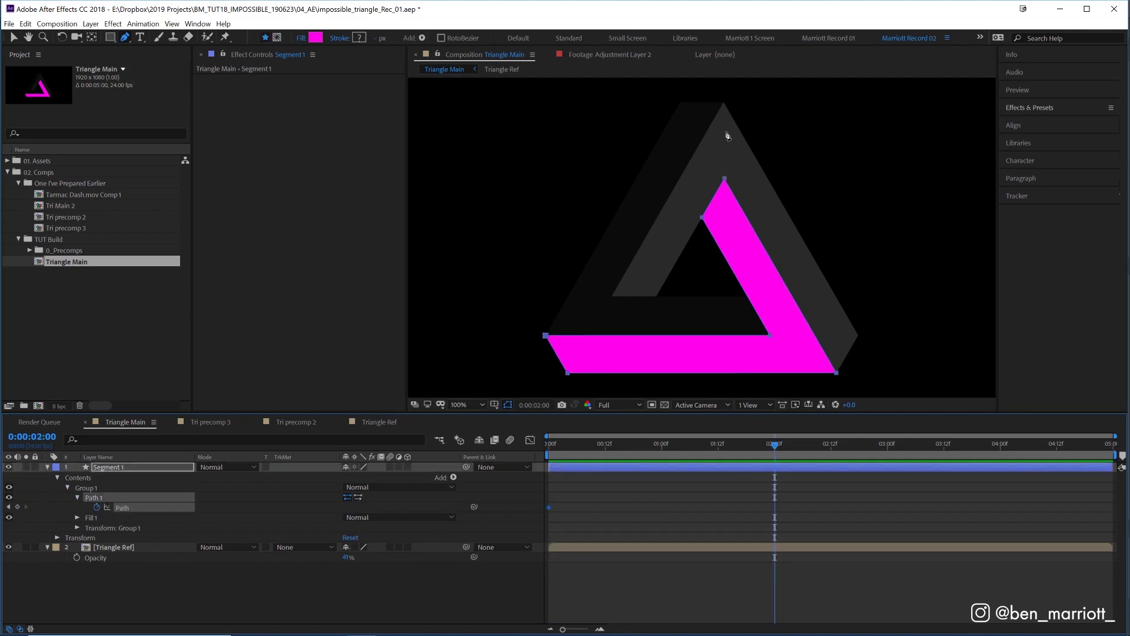
{"action": "key", "text": "space"}
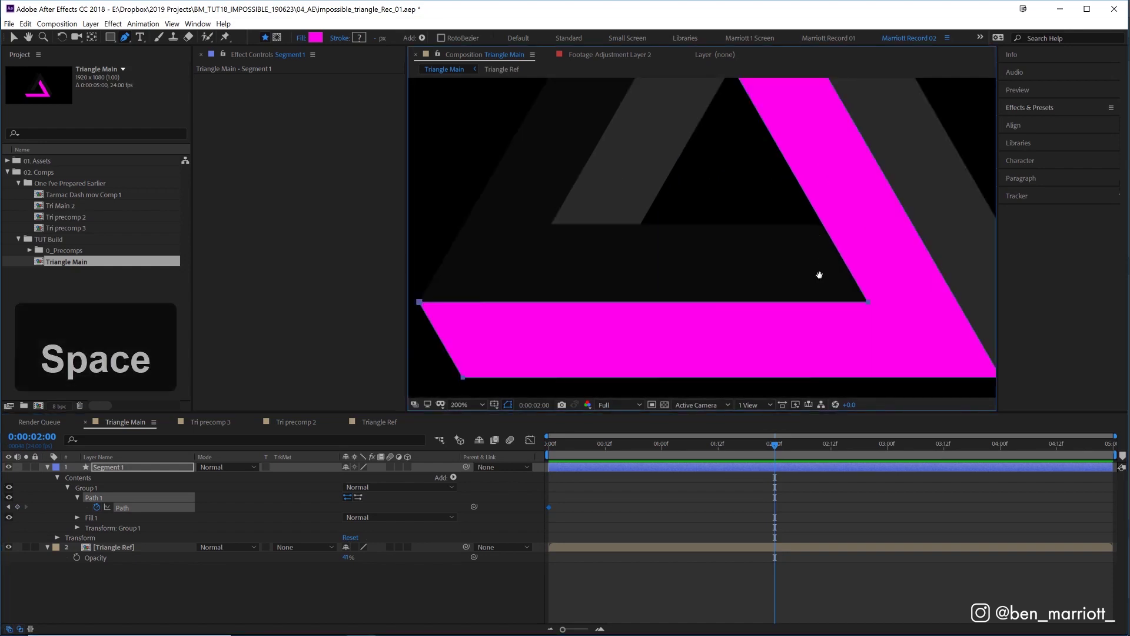
{"action": "left_click_drag", "start_coordinate": [820, 275], "coordinate": [810, 250]}
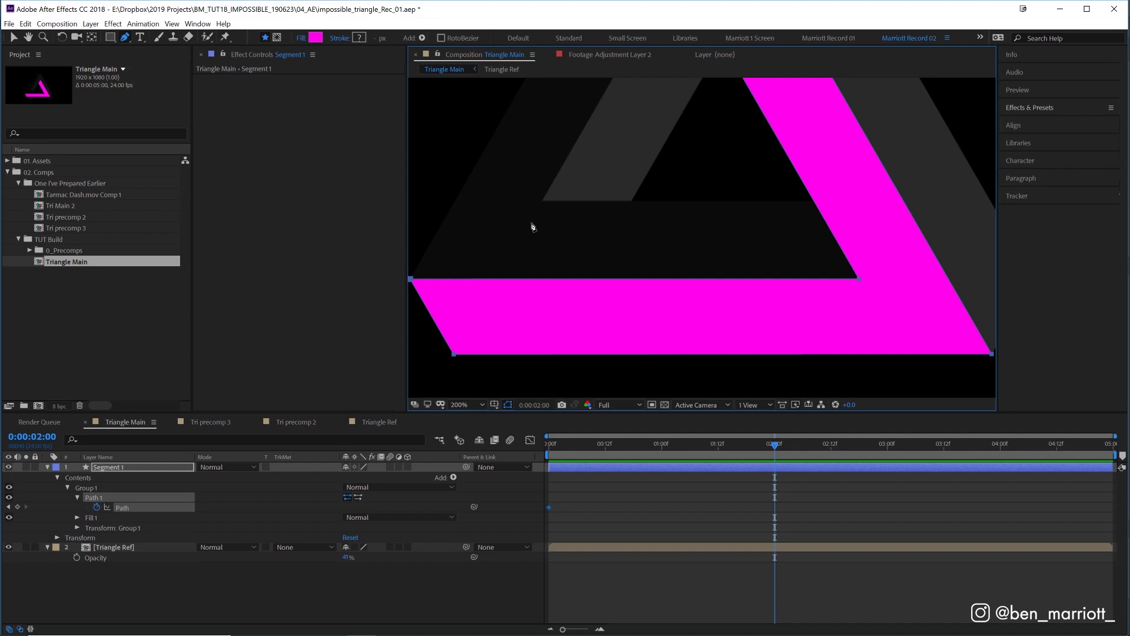
{"action": "left_click", "coordinate": [628, 479]}
{"action": "left_click", "coordinate": [623, 467]}
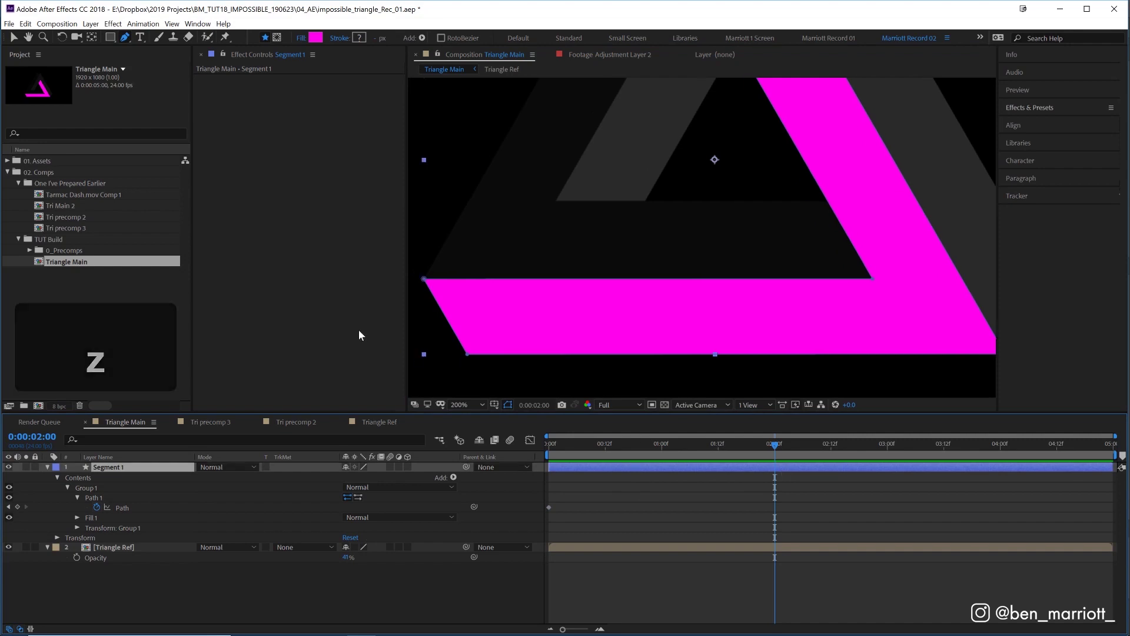
{"action": "left_click_drag", "start_coordinate": [422, 279], "coordinate": [448, 329]}
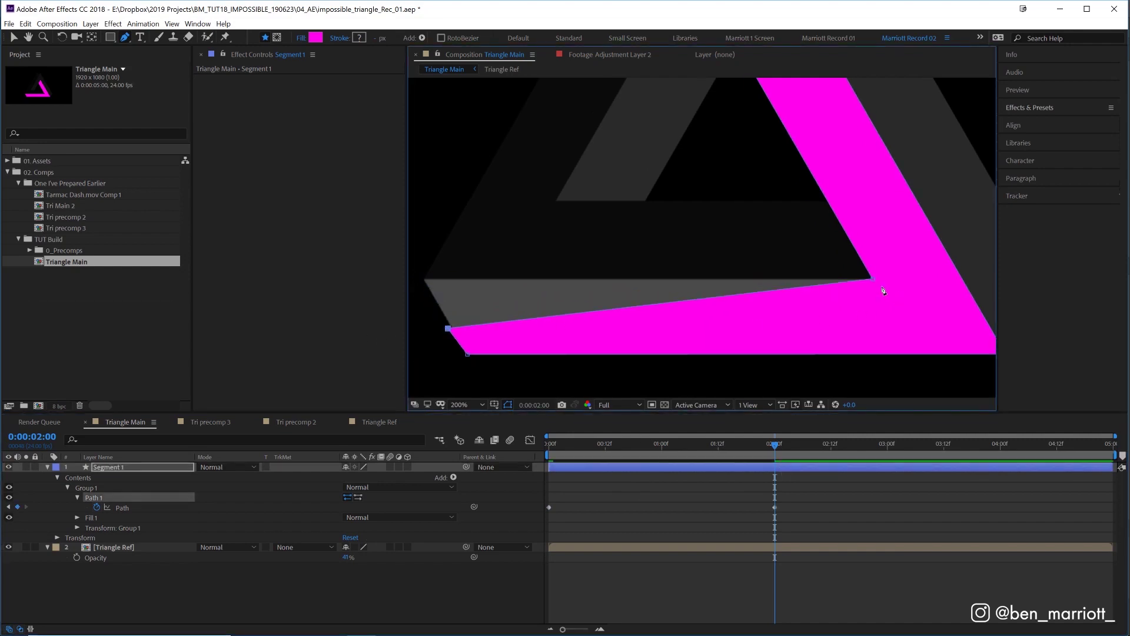
{"action": "left_click_drag", "start_coordinate": [872, 279], "coordinate": [914, 348]}
{"action": "left_click_drag", "start_coordinate": [448, 329], "coordinate": [462, 348]}
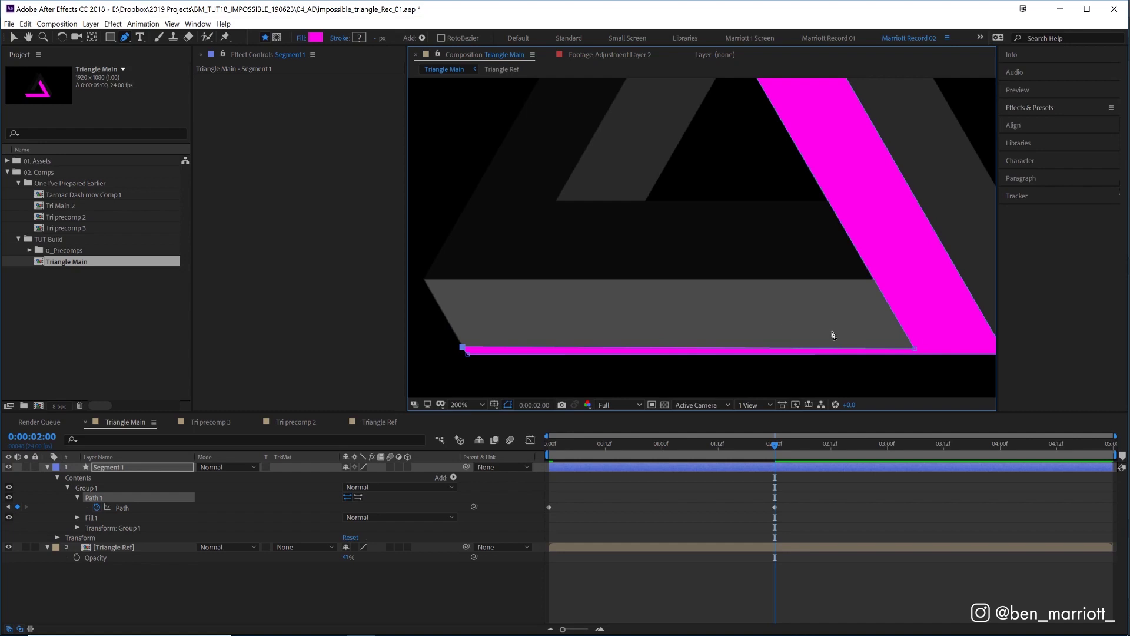
{"action": "left_click_drag", "start_coordinate": [914, 349], "coordinate": [919, 354]}
{"action": "left_click_drag", "start_coordinate": [462, 347], "coordinate": [467, 355]}
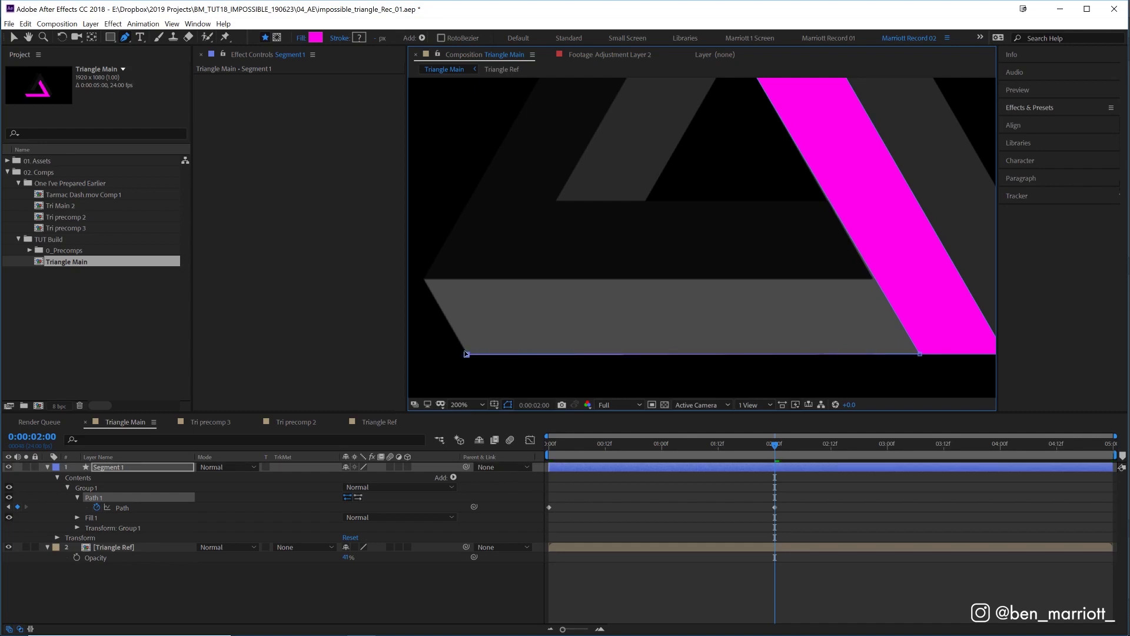
Step: Preview the Segment 1 path animation from the start and inspect the frame at 0:00:01:22
{"action": "left_click_drag", "start_coordinate": [575, 447], "coordinate": [474, 446]}
{"action": "key", "text": "space"}
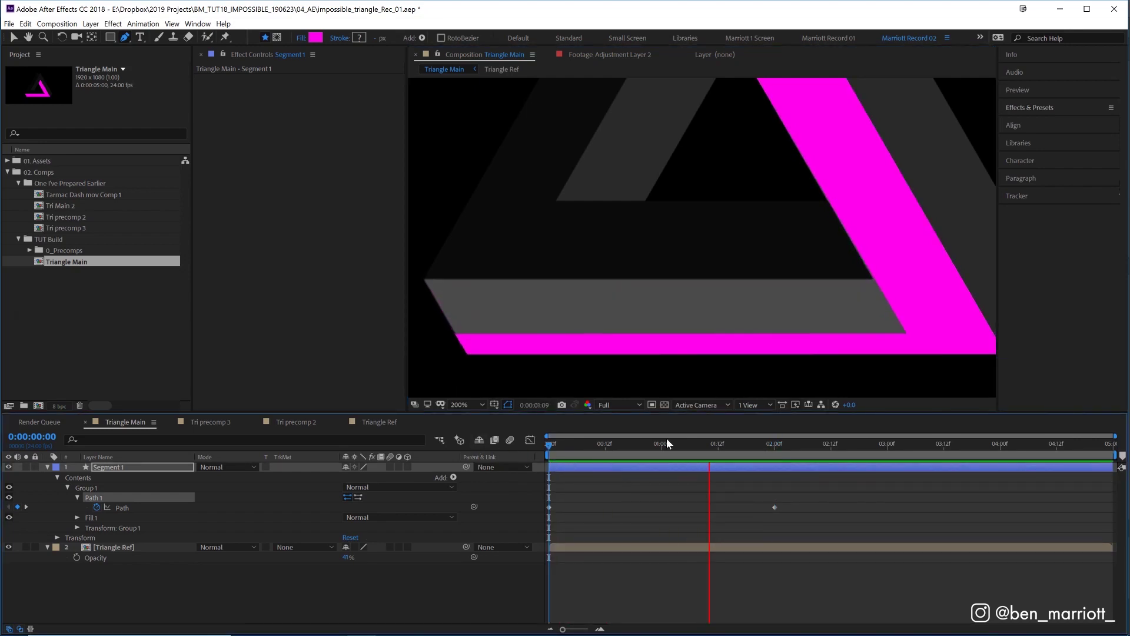
{"action": "left_click", "coordinate": [764, 446]}
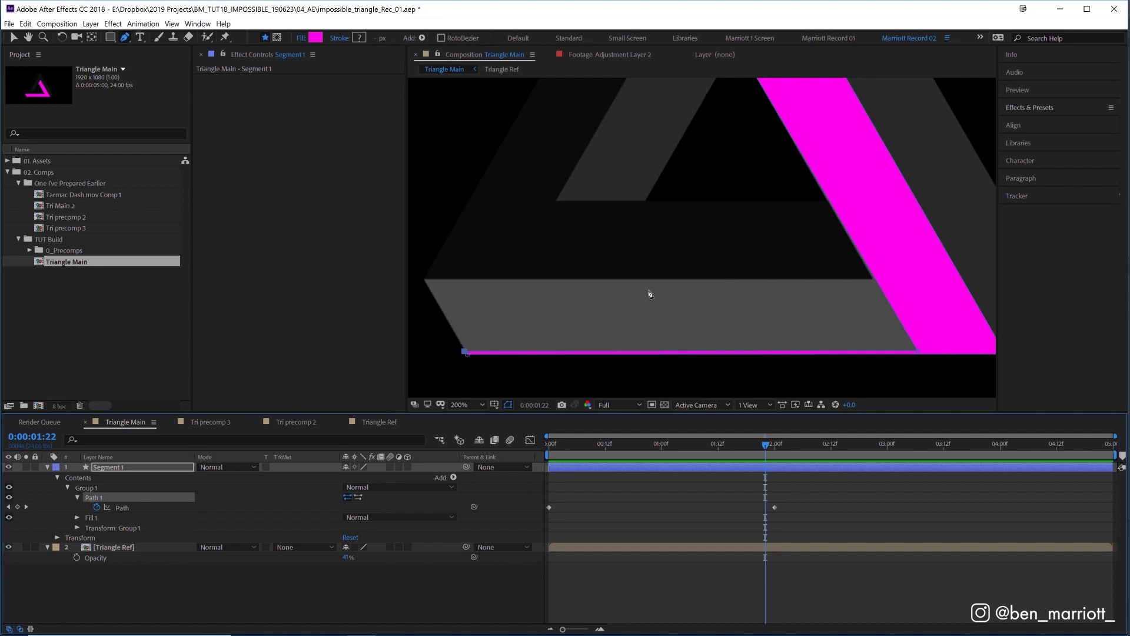
Step: Move the two top path points of Segment 1's diagonal arm up and outward onto the front face's edge along the right side
{"action": "scroll", "coordinate": [658, 272], "scroll_direction": "down", "scroll_amount": 1}
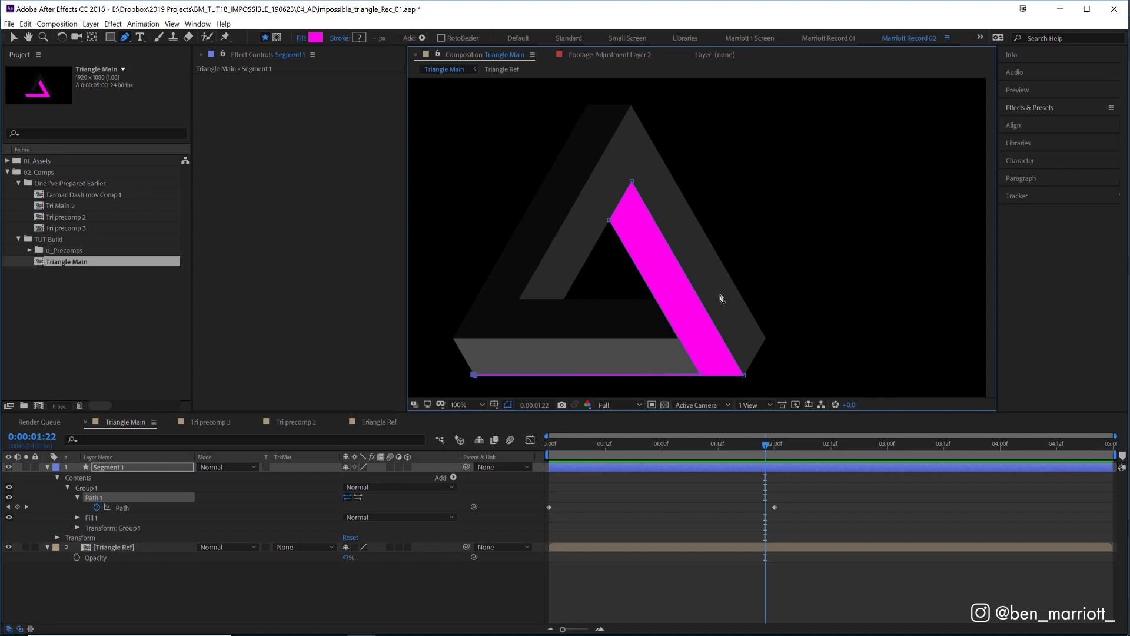
{"action": "key", "text": "period"}
{"action": "key", "text": "space"}
{"action": "left_click_drag", "start_coordinate": [629, 132], "coordinate": [637, 252]}
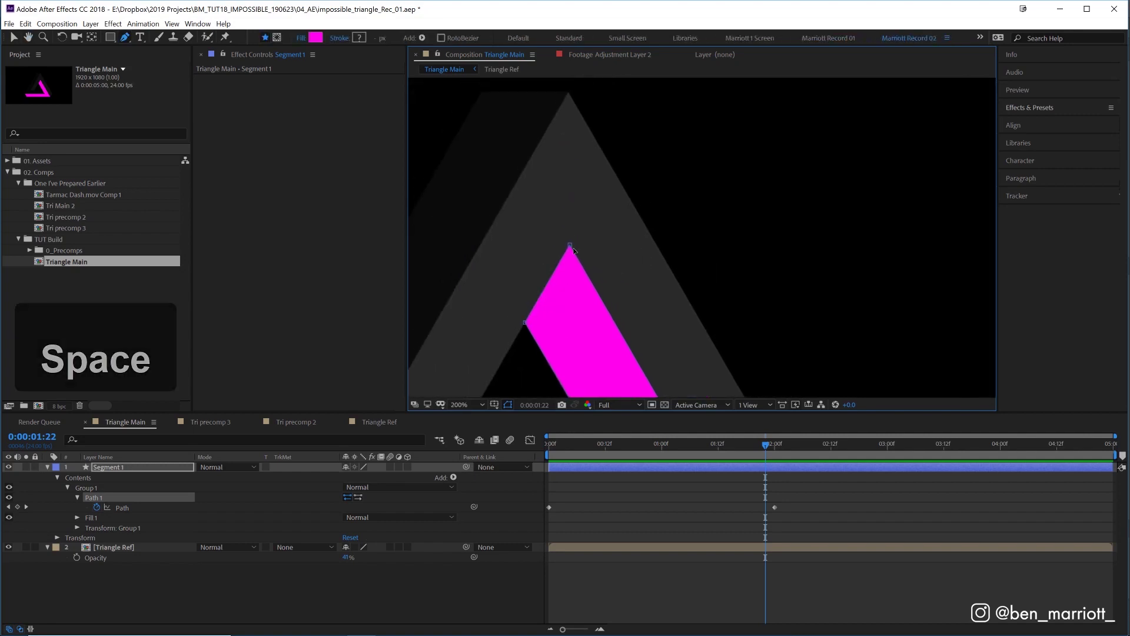
{"action": "left_click_drag", "start_coordinate": [570, 245], "coordinate": [607, 160]}
{"action": "left_click_drag", "start_coordinate": [525, 321], "coordinate": [574, 244]}
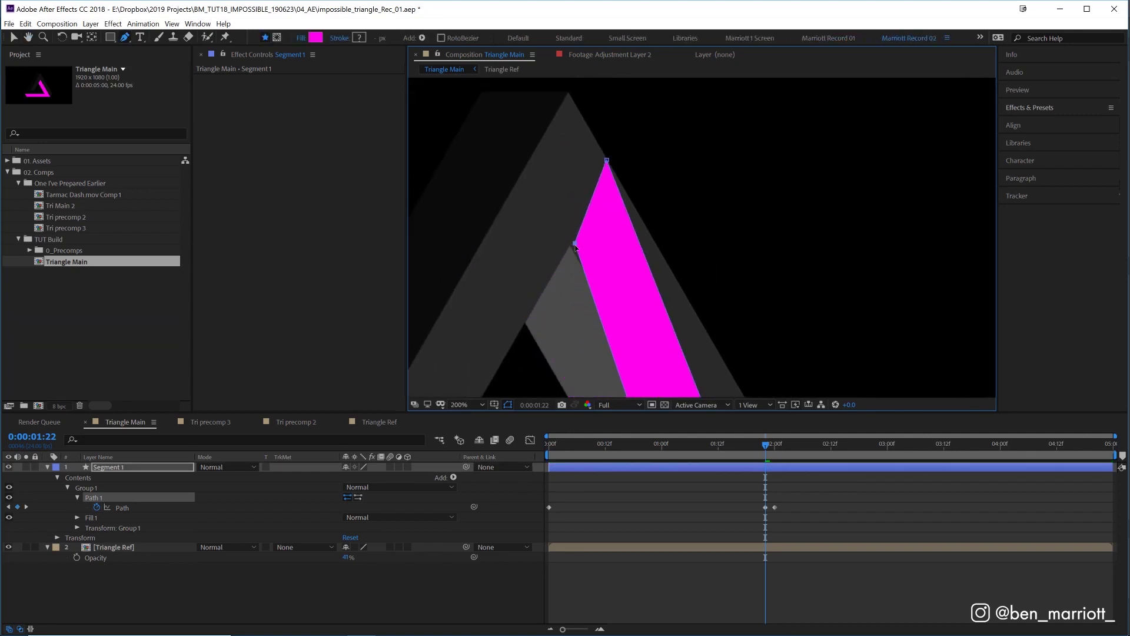
Step: At 0:00:02:00, move the diagonal arm's bottom corner point up and outward to the triangle's far right corner
{"action": "key", "text": "space"}
{"action": "left_click_drag", "start_coordinate": [800, 378], "coordinate": [696, 127]}
{"action": "left_click_drag", "start_coordinate": [542, 286], "coordinate": [675, 360]}
{"action": "left_click_drag", "start_coordinate": [641, 296], "coordinate": [682, 223]}
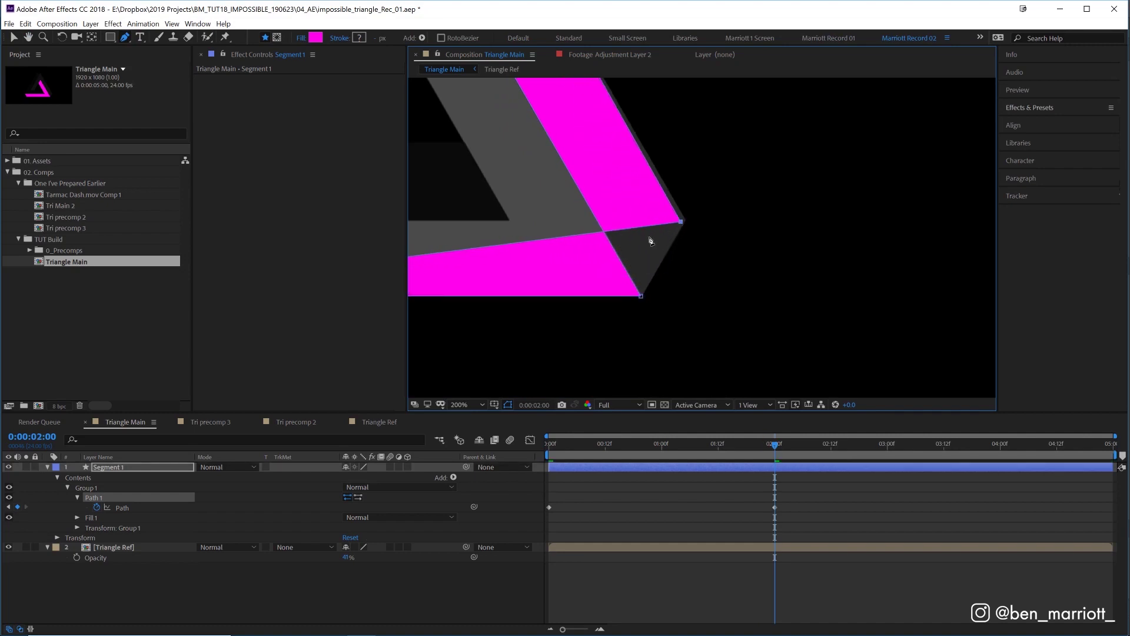
{"action": "left_click_drag", "start_coordinate": [650, 260], "coordinate": [701, 277]}
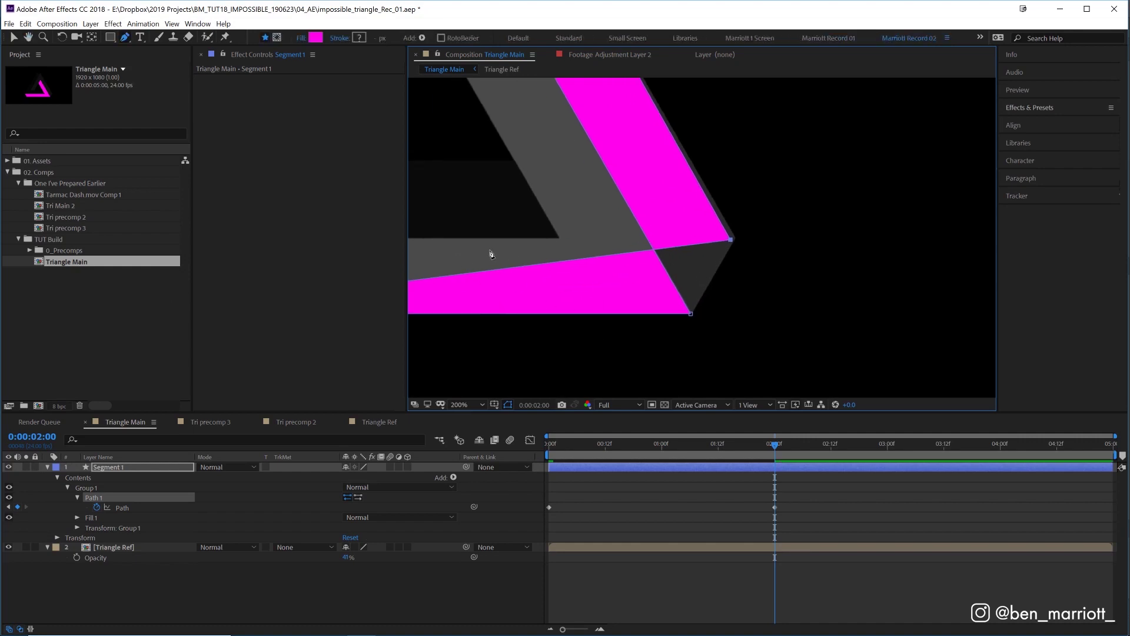
Step: At 0:00:02:00, add a path point beside the right corner, move it onto the bottom corner, and align the right corner point with the reference
{"action": "left_click_drag", "start_coordinate": [774, 446], "coordinate": [548, 443]}
{"action": "key", "text": "ctrl+space"}
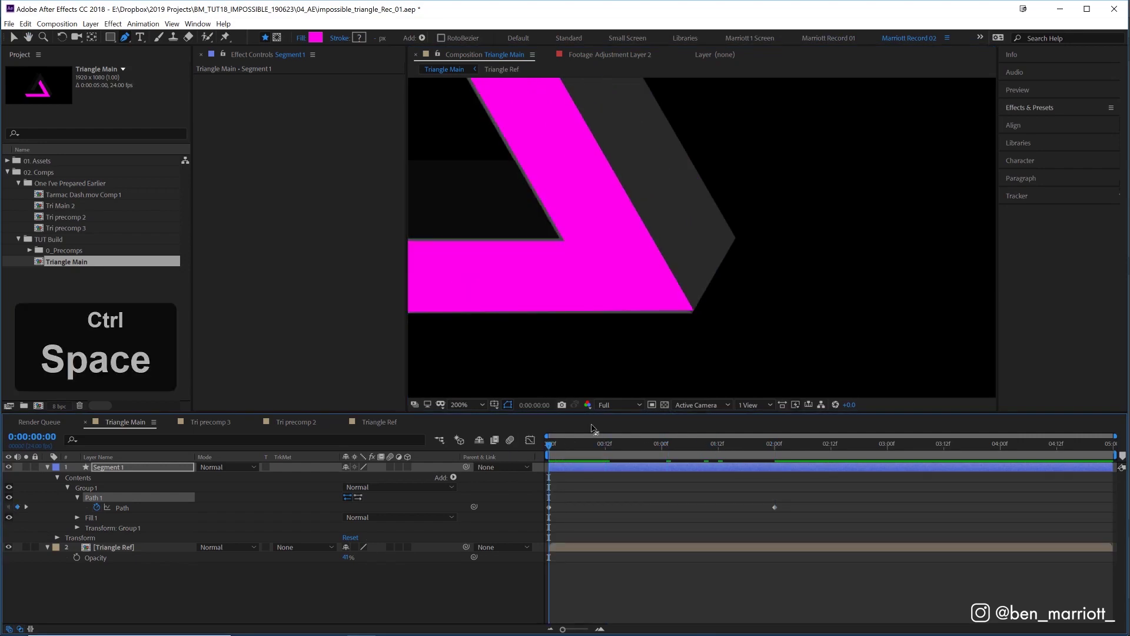
{"action": "left_click", "coordinate": [776, 445]}
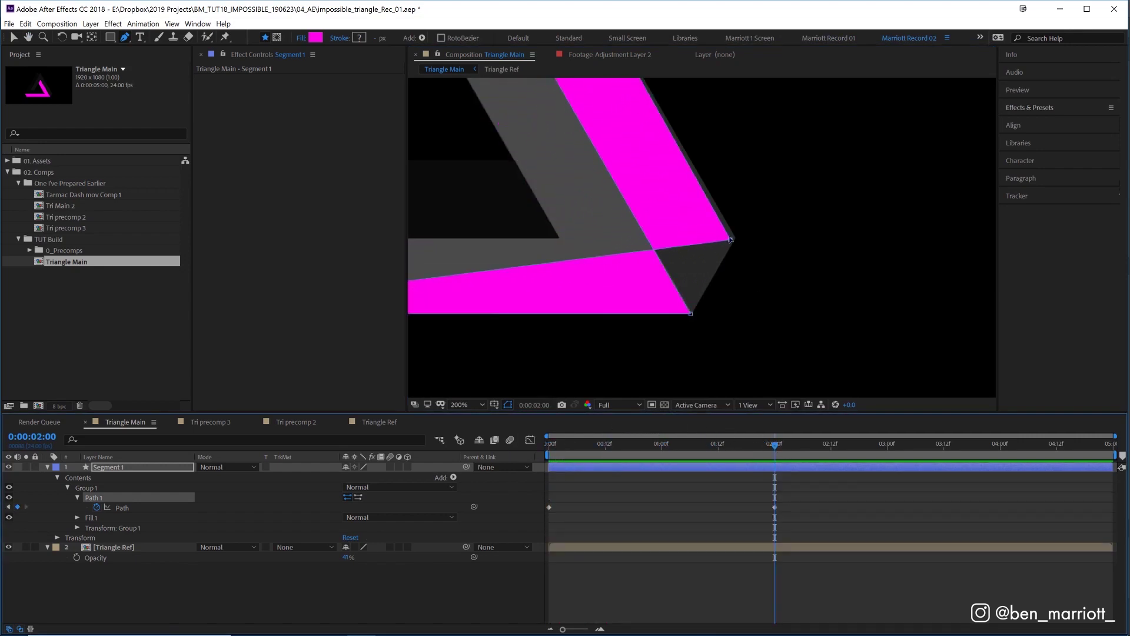
{"action": "left_click", "coordinate": [686, 245]}
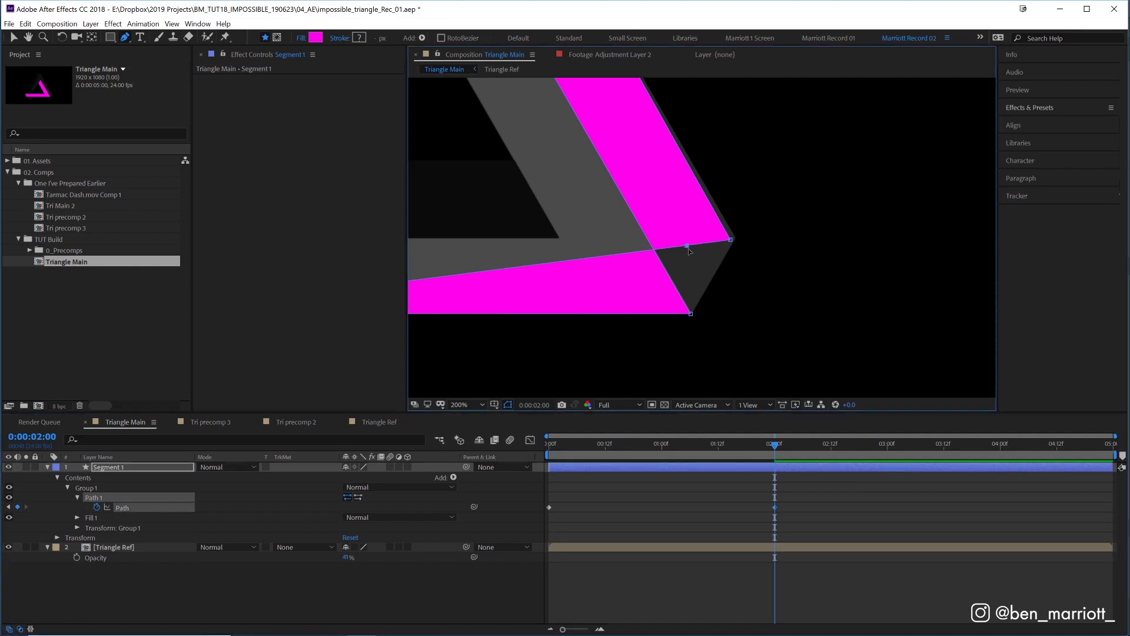
{"action": "left_click_drag", "start_coordinate": [687, 246], "coordinate": [691, 313]}
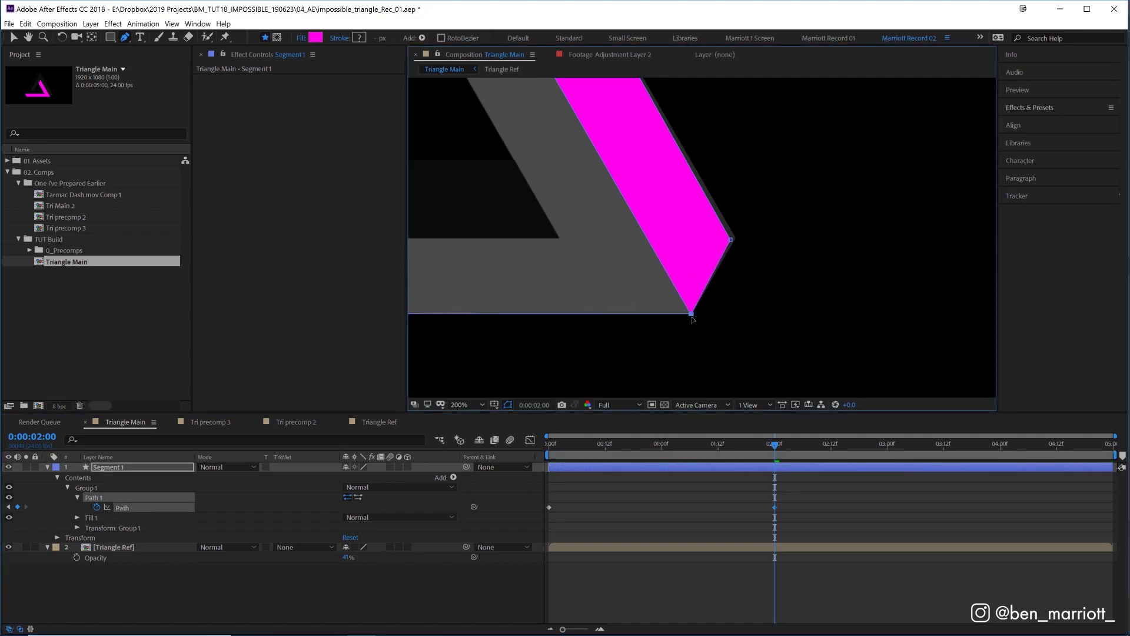
{"action": "left_click_drag", "start_coordinate": [731, 240], "coordinate": [734, 239]}
Step: Preview the corrected Segment 1 path animation from the start with the whole triangle in view
{"action": "left_click_drag", "start_coordinate": [755, 445], "coordinate": [542, 448]}
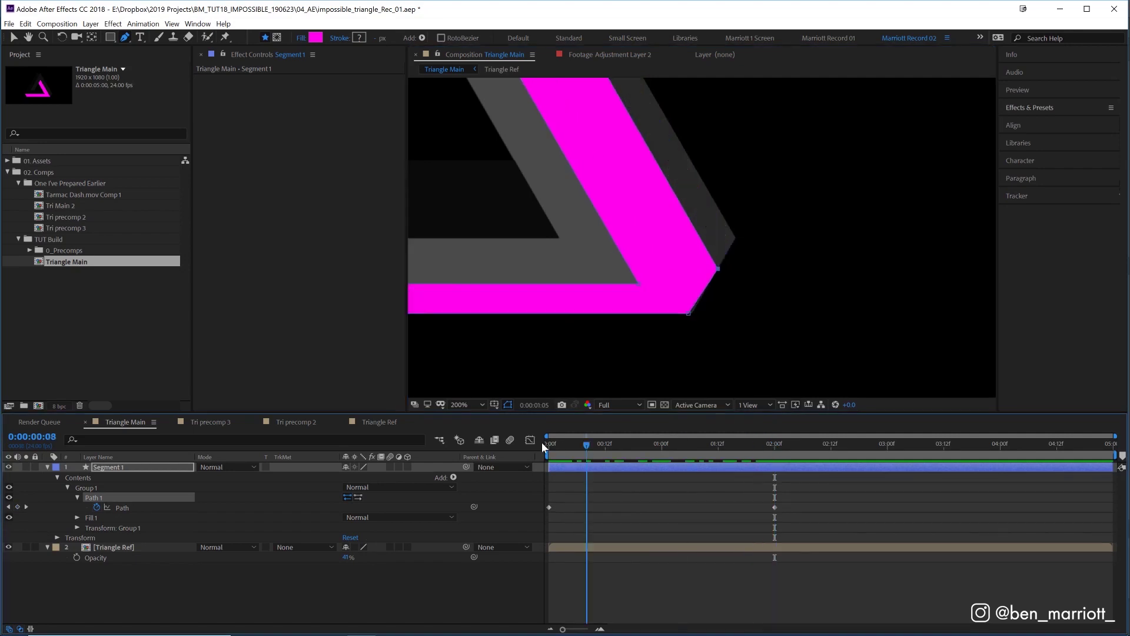
{"action": "scroll", "coordinate": [585, 204], "scroll_direction": "down", "scroll_amount": 2}
{"action": "key", "text": "ctrl+space"}
{"action": "key", "text": "space"}
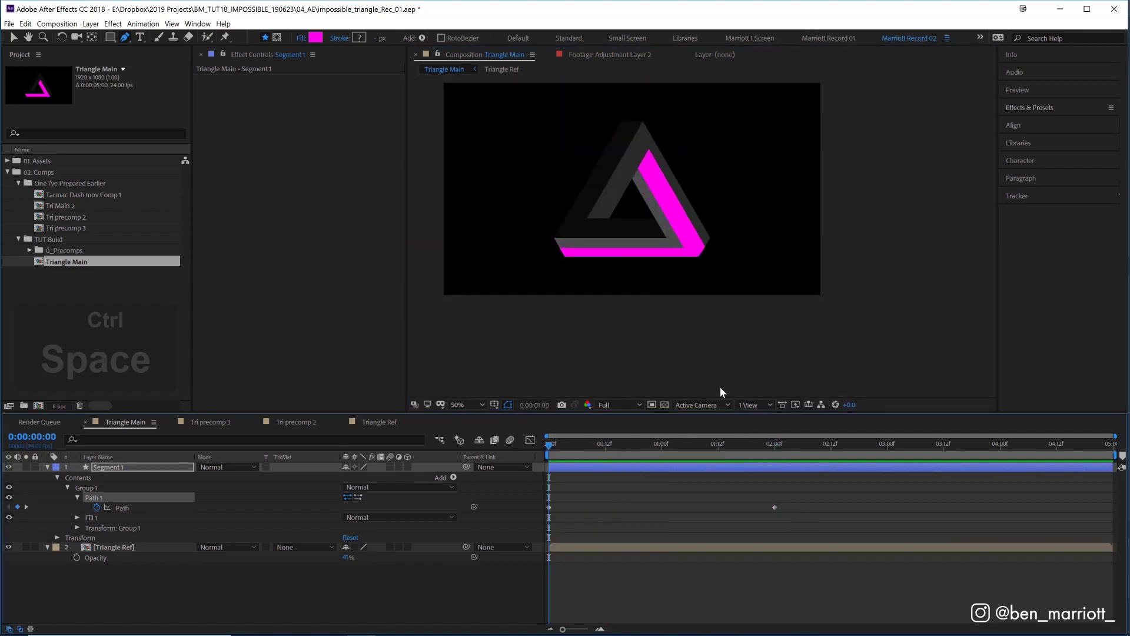
Step: Move Segment 1's second Path keyframe to 0:00:00:20 and preview the faster animation from the start
{"action": "left_click_drag", "start_coordinate": [554, 445], "coordinate": [776, 448]}
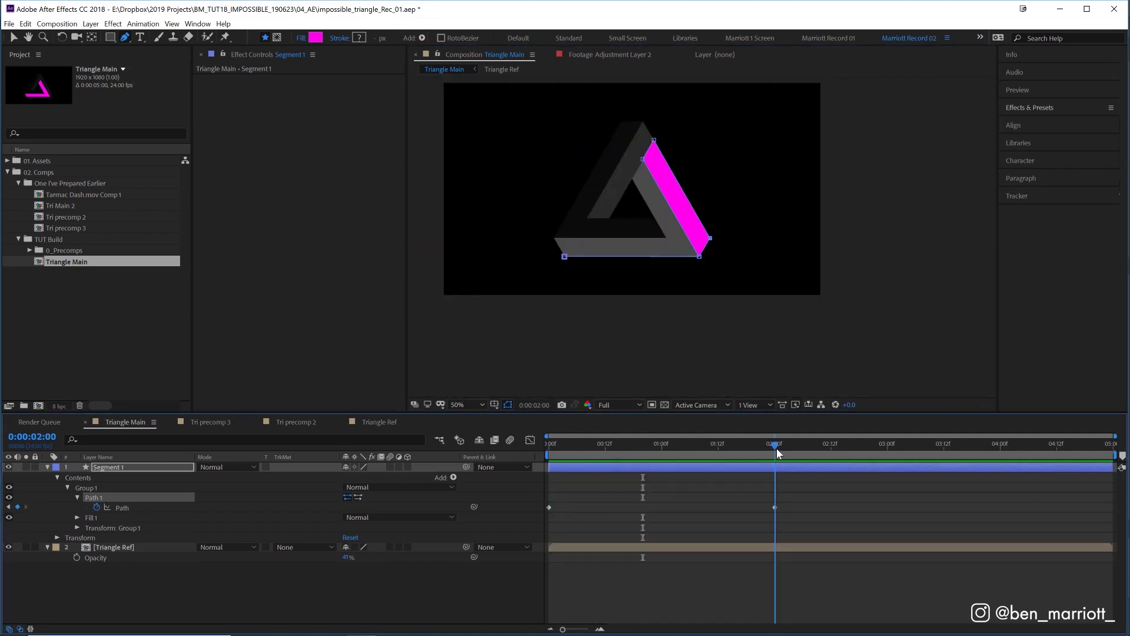
{"action": "left_click_drag", "start_coordinate": [774, 507], "coordinate": [652, 506]}
{"action": "left_click", "coordinate": [651, 442]}
{"action": "key", "text": "ctrl+space"}
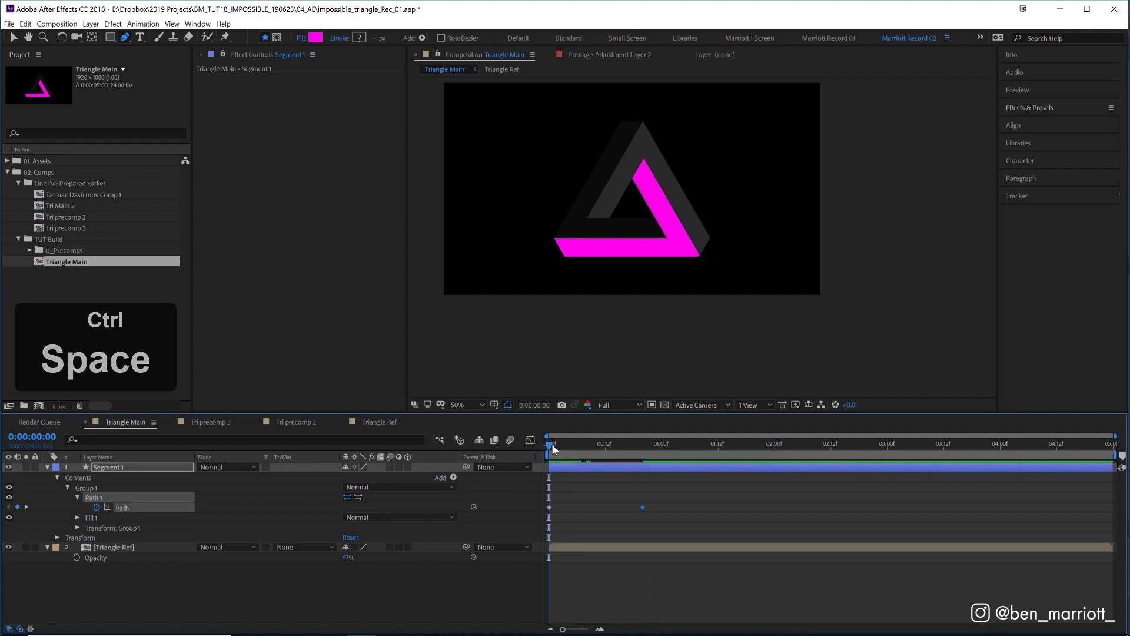
Step: Shorten the work area to end at 0:00:01:00, magnify the timeline, and preview the loop
{"action": "left_click_drag", "start_coordinate": [621, 443], "coordinate": [633, 446]}
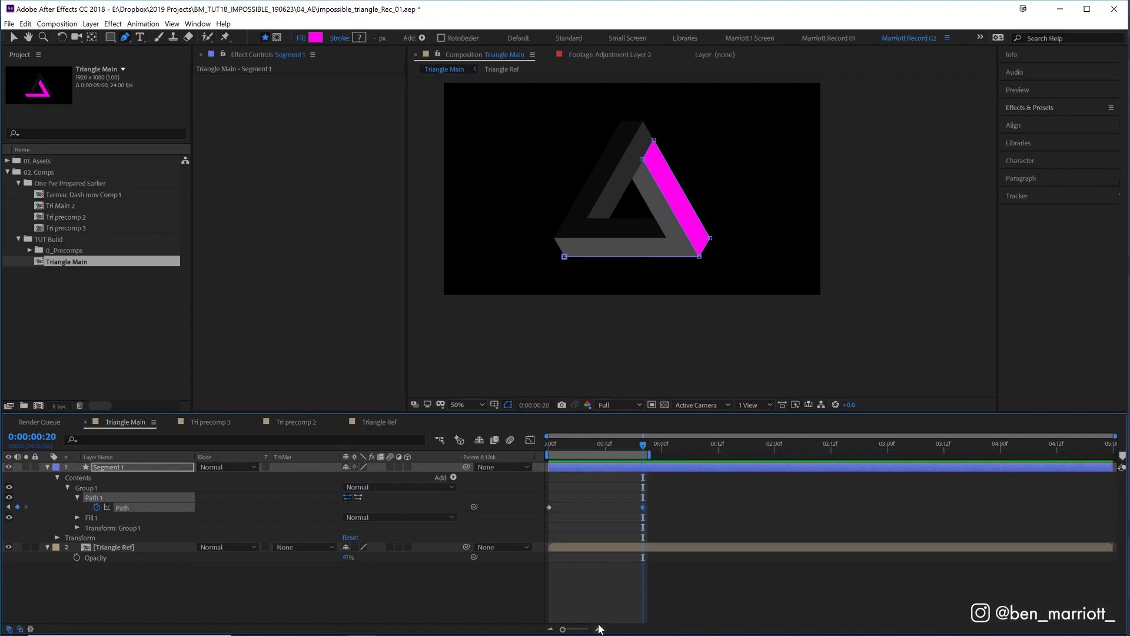
{"action": "left_click", "coordinate": [599, 629]}
{"action": "left_click", "coordinate": [599, 629]}
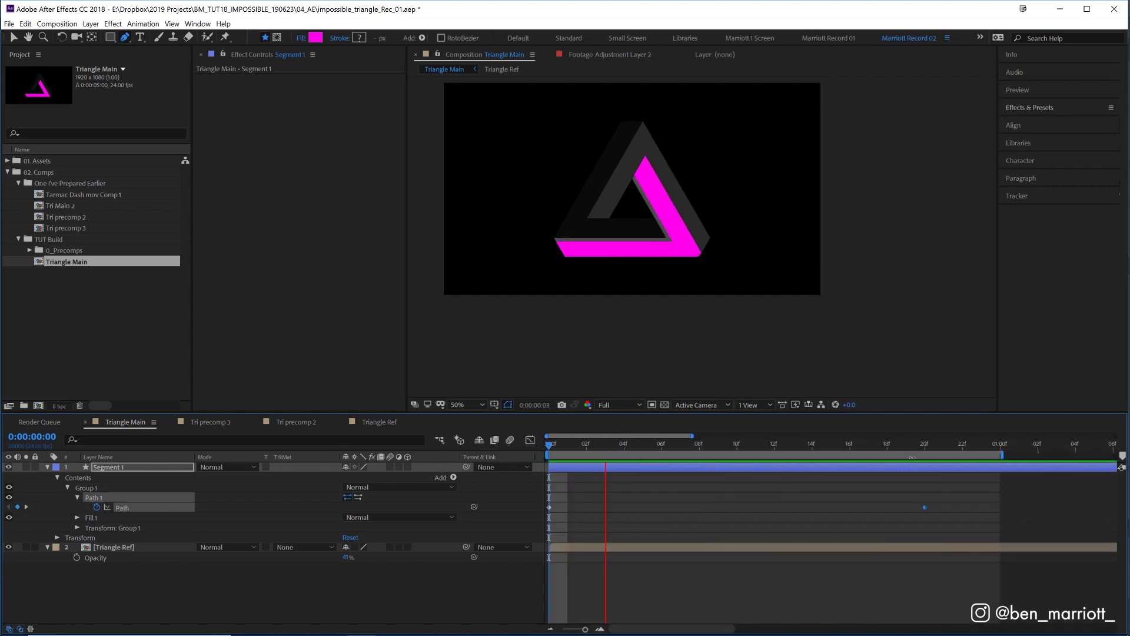
{"action": "key", "text": "space"}
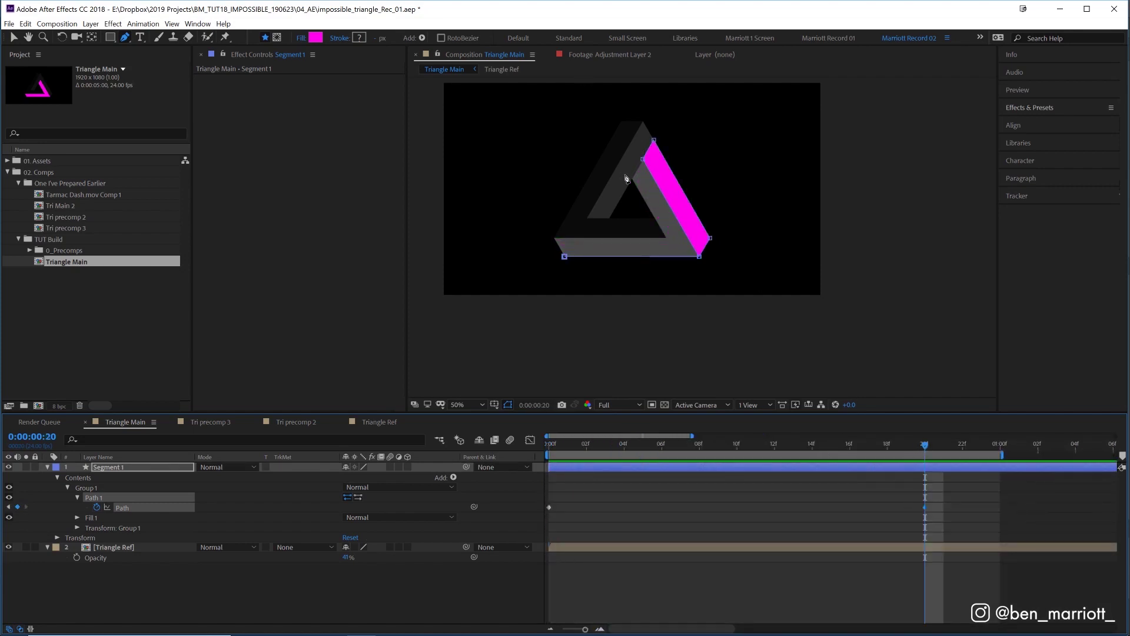
Step: Scrub through the Segment 1 animation and return to the Path keyframe at 0:00:00:20
{"action": "scroll", "coordinate": [622, 187], "scroll_direction": "up", "scroll_amount": 1}
{"action": "left_click_drag", "start_coordinate": [570, 120], "coordinate": [631, 220]}
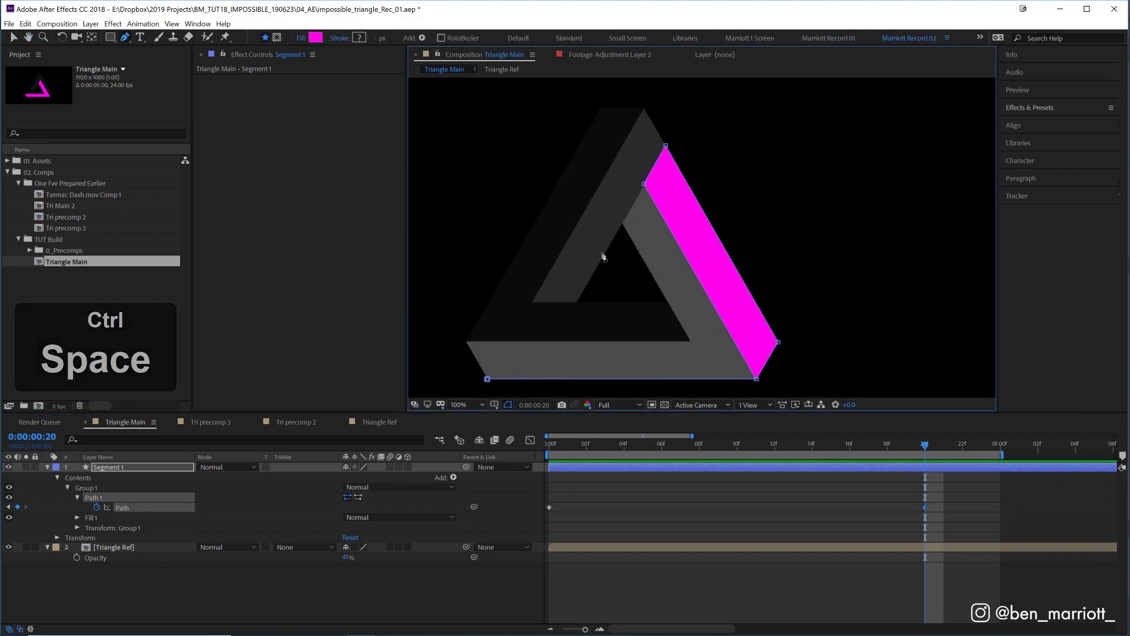
{"action": "left_click_drag", "start_coordinate": [568, 446], "coordinate": [799, 422]}
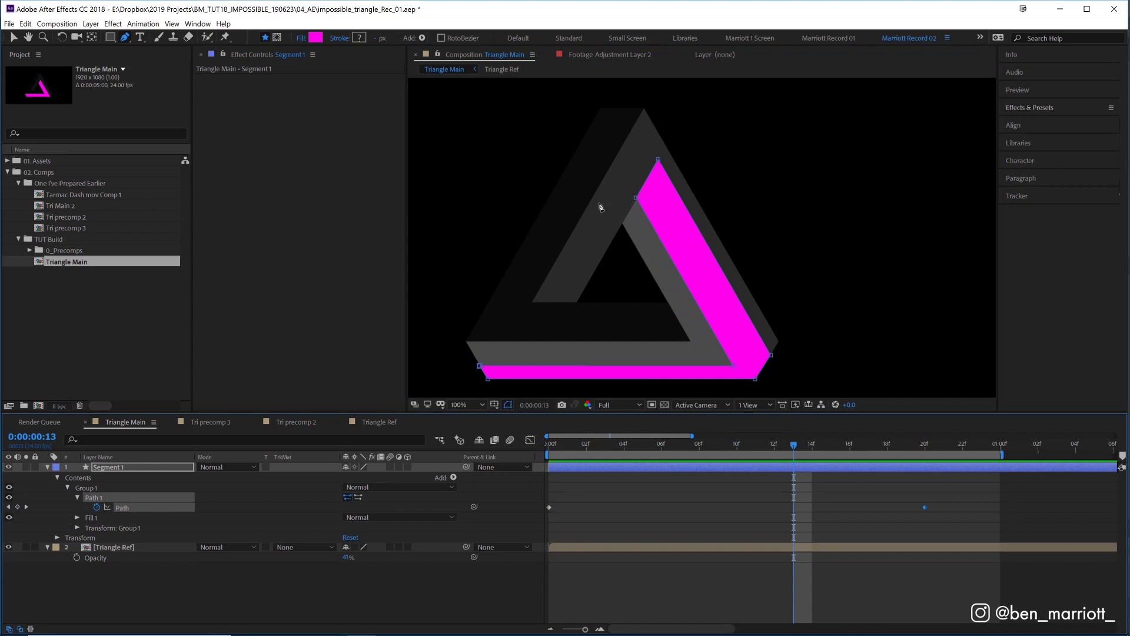
{"action": "key", "text": "k"}
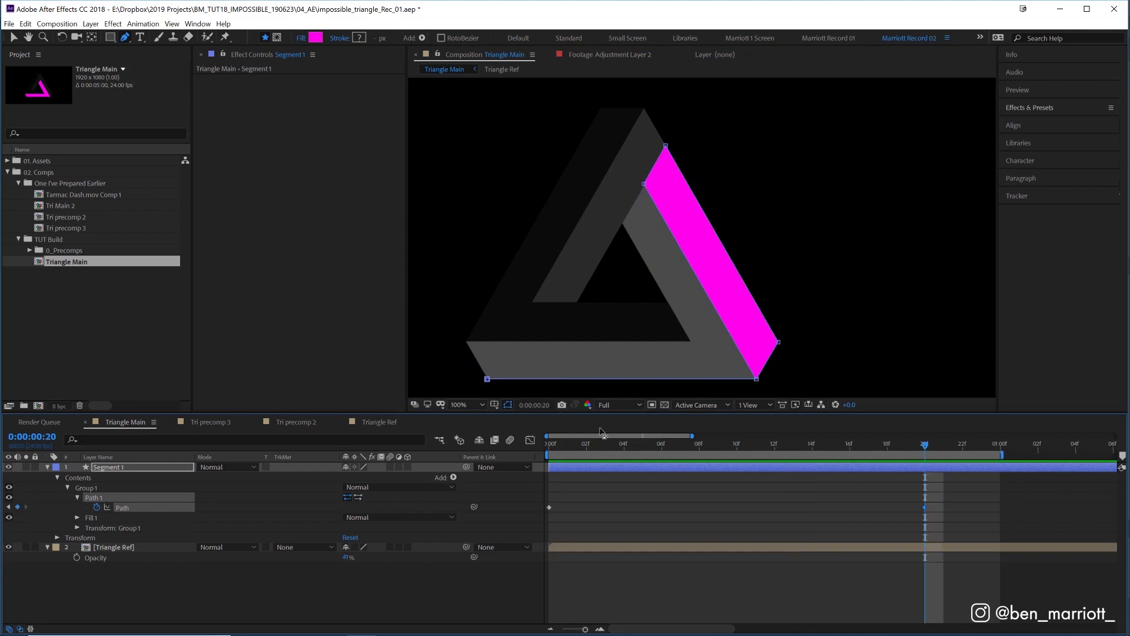
Step: In the Segment 1 layer, start a Pen shape with two points along the bottom edge of the reference's inner left arm
{"action": "left_click", "coordinate": [117, 470]}
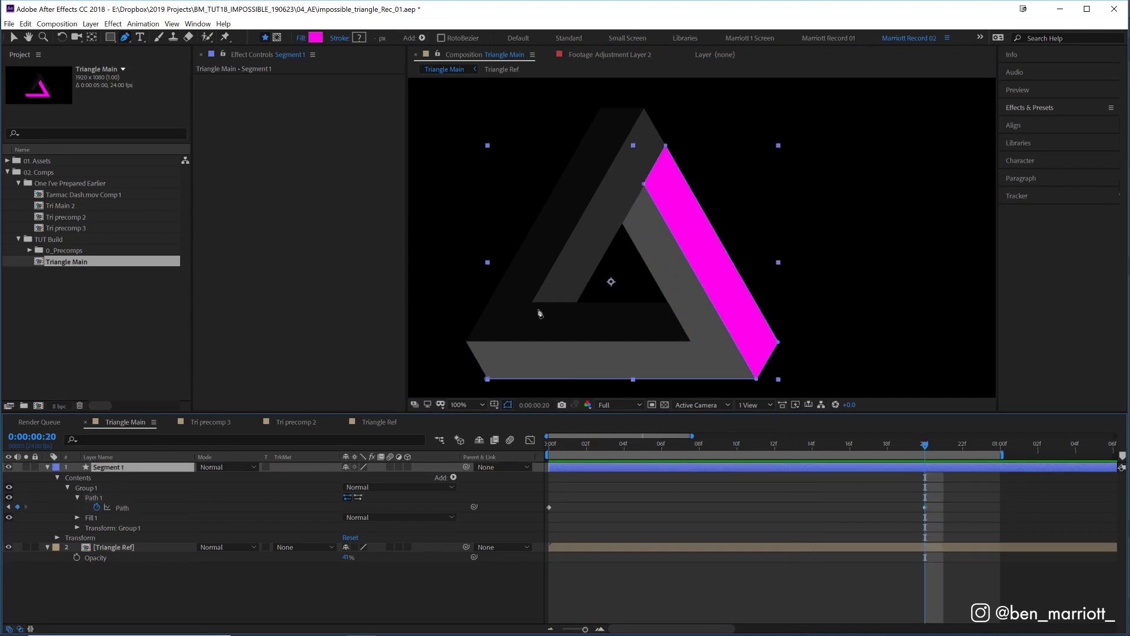
{"action": "scroll", "coordinate": [540, 314], "scroll_direction": "up", "scroll_amount": 1}
{"action": "left_click_drag", "start_coordinate": [488, 359], "coordinate": [674, 272]}
{"action": "scroll", "coordinate": [671, 273], "scroll_direction": "up", "scroll_amount": 1}
{"action": "left_click_drag", "start_coordinate": [572, 286], "coordinate": [681, 275]}
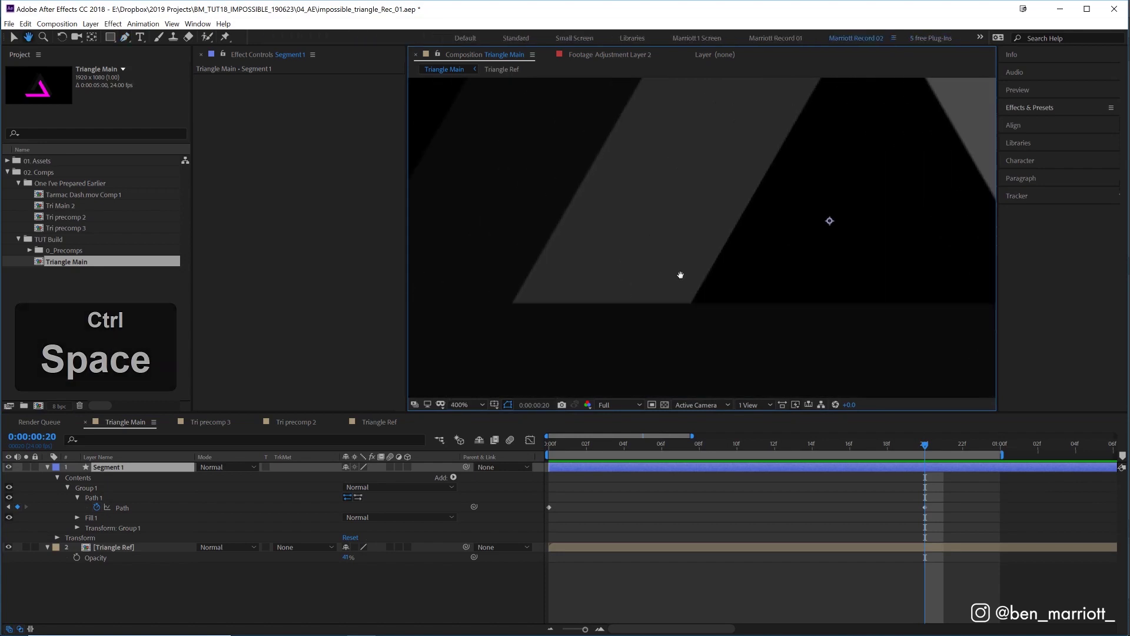
{"action": "key", "text": "g"}
{"action": "left_click", "coordinate": [513, 302]}
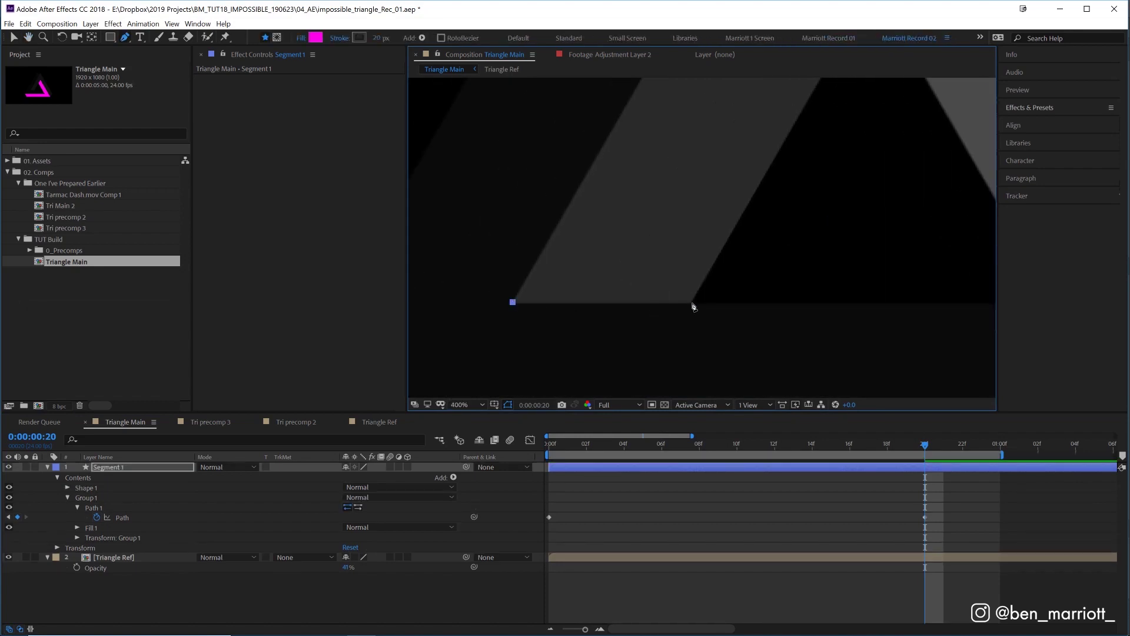
{"action": "left_click", "coordinate": [692, 303]}
Step: Continue the Pen outline up the arm to the triangle's outer edge and apex, and close it at the starting point
{"action": "left_click_drag", "start_coordinate": [856, 222], "coordinate": [777, 383]}
{"action": "left_click_drag", "start_coordinate": [804, 147], "coordinate": [657, 495]}
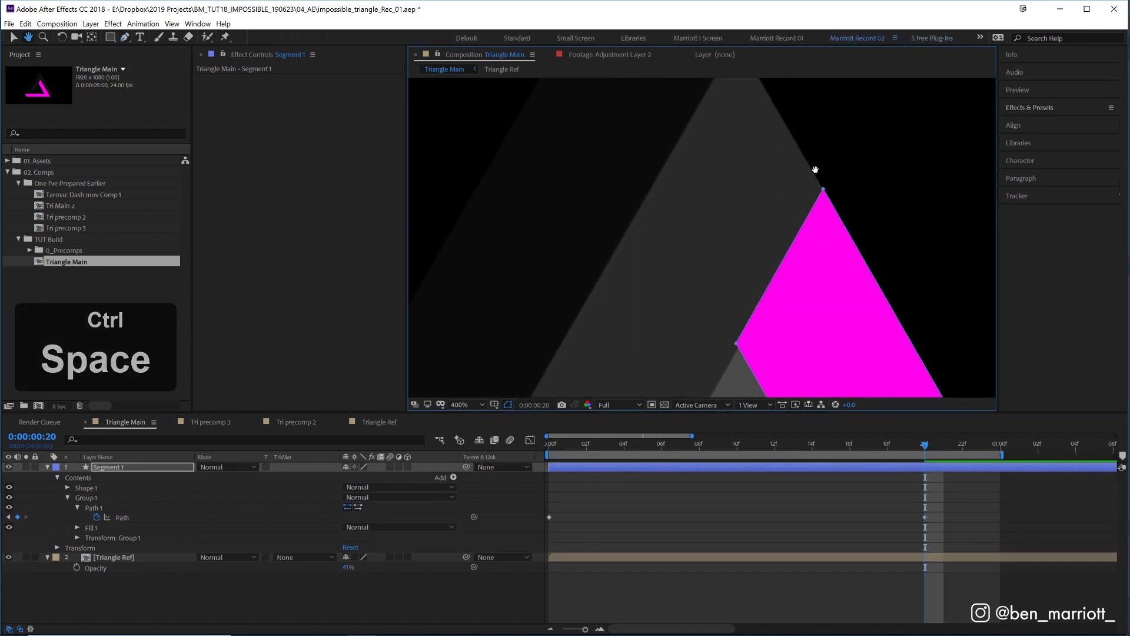
{"action": "left_click", "coordinate": [824, 190]}
{"action": "left_click_drag", "start_coordinate": [823, 190], "coordinate": [827, 281]}
{"action": "left_click", "coordinate": [740, 132]}
{"action": "left_click_drag", "start_coordinate": [673, 392], "coordinate": [795, 250]}
{"action": "left_click_drag", "start_coordinate": [633, 364], "coordinate": [758, 155]}
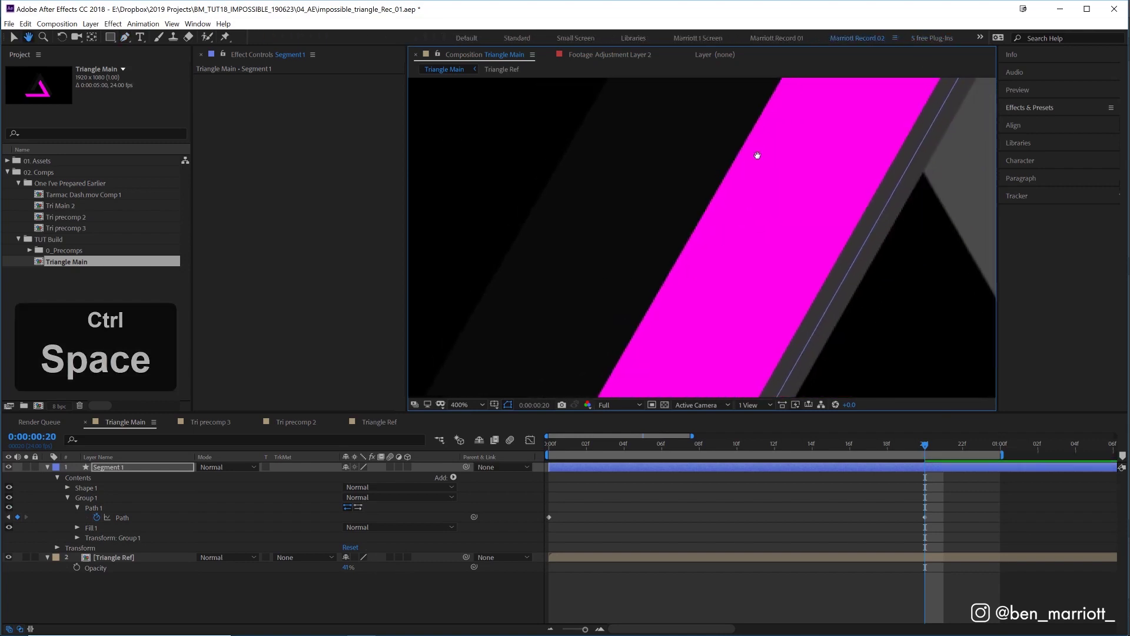
{"action": "left_click_drag", "start_coordinate": [594, 383], "coordinate": [672, 183]}
{"action": "left_click", "coordinate": [630, 247]}
{"action": "left_click_drag", "start_coordinate": [725, 225], "coordinate": [439, 385]}
{"action": "scroll", "coordinate": [534, 245], "scroll_direction": "down", "scroll_amount": 2}
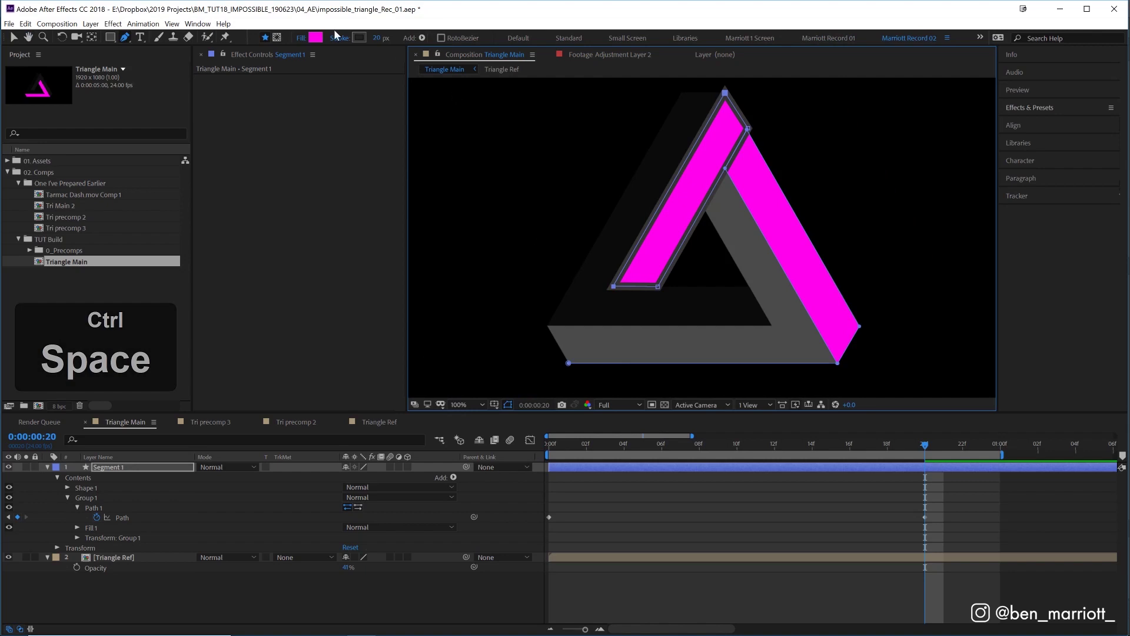
Step: Turn off the new shape's stroke and align its apex and right upper points with the triangle's outer edge
{"action": "left_click", "coordinate": [356, 38], "text": "alt"}
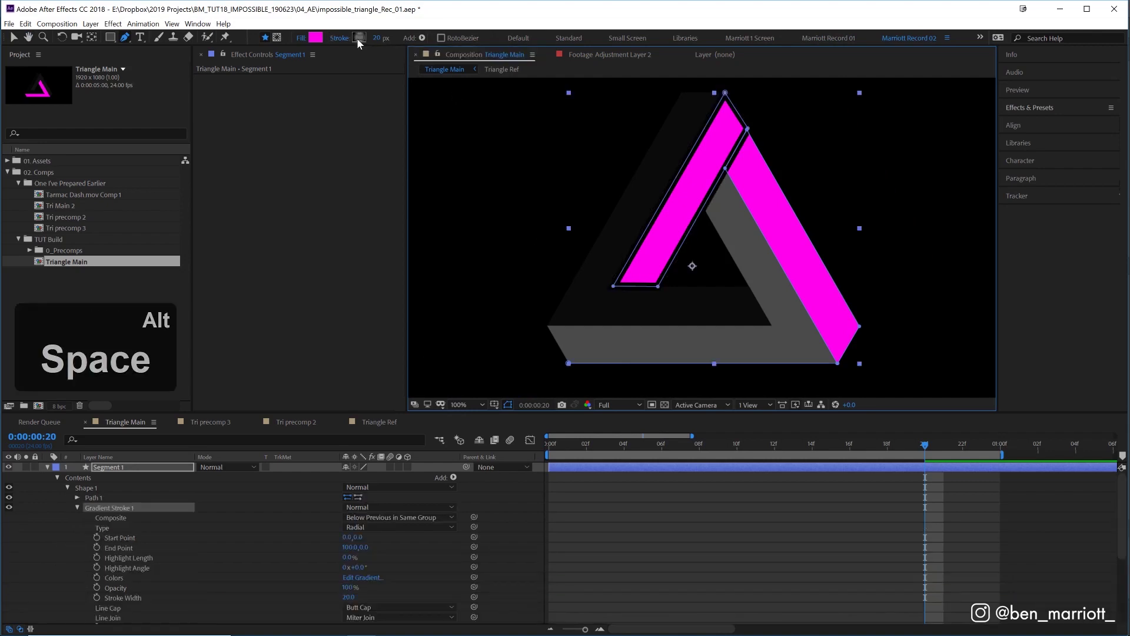
{"action": "left_click", "coordinate": [357, 39], "text": "alt"}
{"action": "scroll", "coordinate": [765, 281], "scroll_direction": "up", "scroll_amount": 2}
{"action": "left_click_drag", "start_coordinate": [824, 356], "coordinate": [769, 495]}
{"action": "left_click_drag", "start_coordinate": [712, 196], "coordinate": [634, 518]}
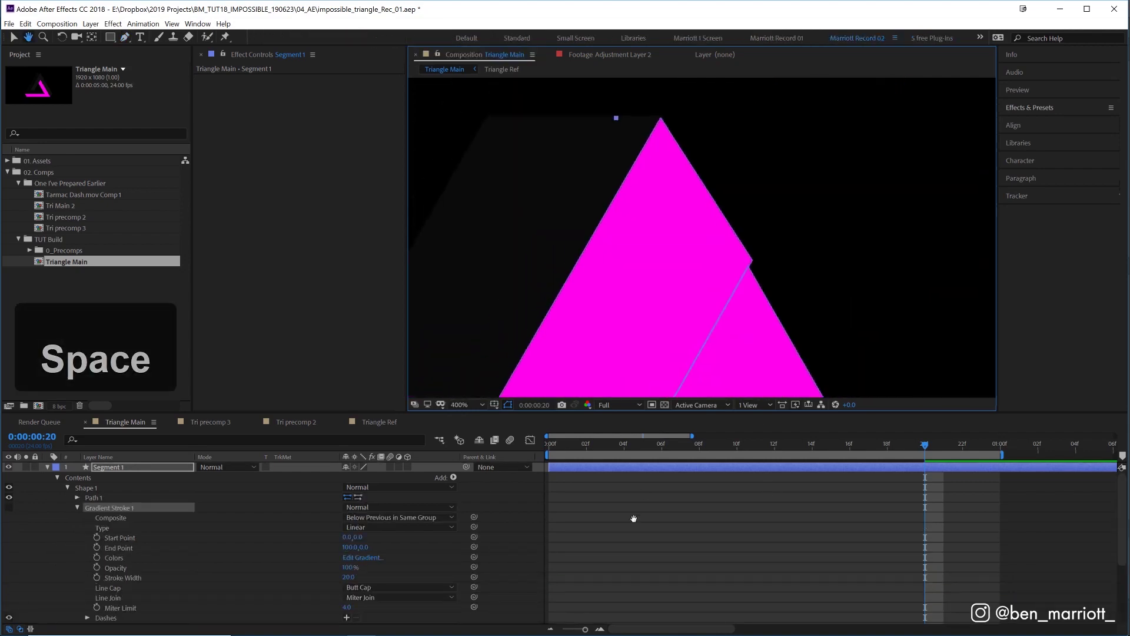
{"action": "left_click_drag", "start_coordinate": [752, 260], "coordinate": [748, 268]}
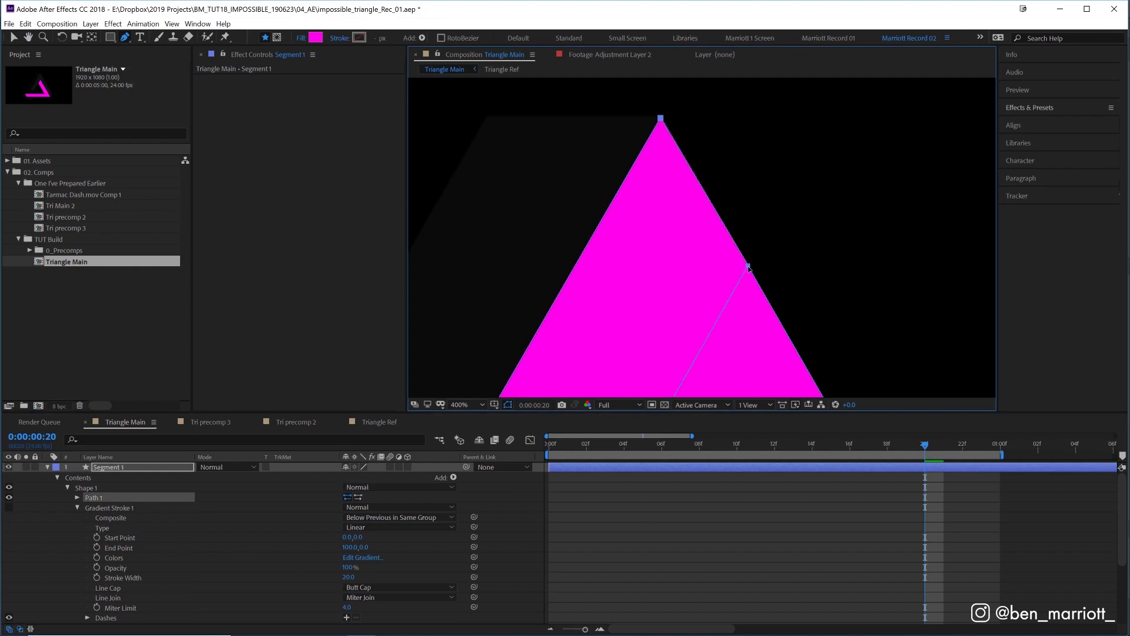
{"action": "left_click_drag", "start_coordinate": [660, 118], "coordinate": [661, 120]}
{"action": "left_click_drag", "start_coordinate": [764, 253], "coordinate": [752, 117]}
Step: Reveal Path 1 of Shape 1 in Segment 1 and start keyframing its Path at 0:00:00:20
{"action": "key", "text": "u"}
{"action": "left_click", "coordinate": [47, 467]}
{"action": "left_click", "coordinate": [47, 468]}
{"action": "left_click", "coordinate": [66, 487]}
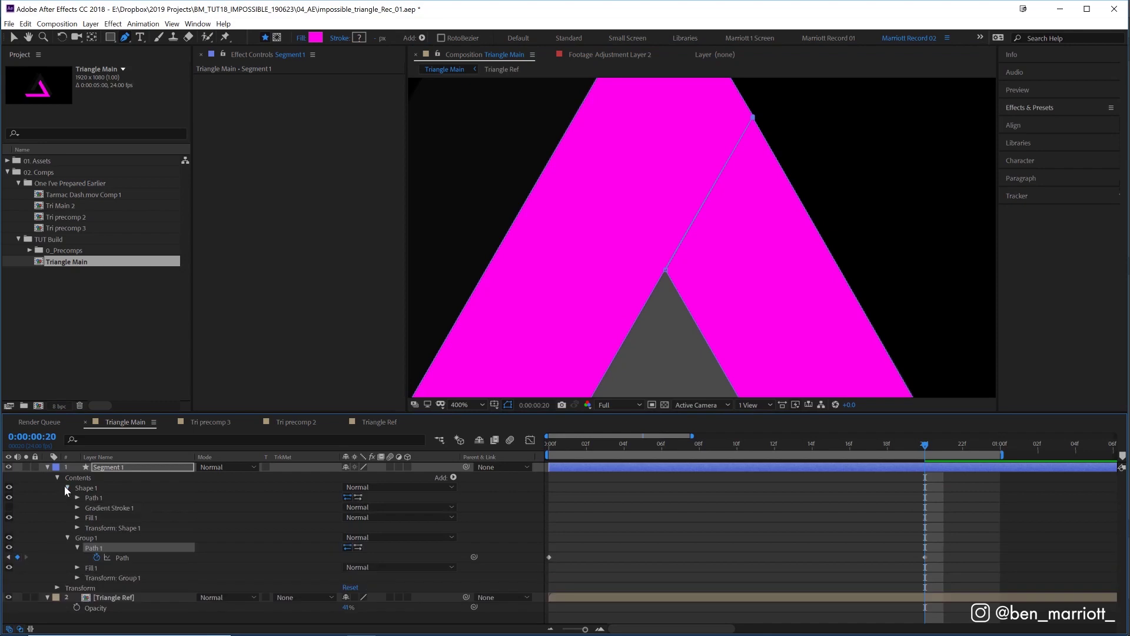
{"action": "left_click", "coordinate": [77, 498]}
{"action": "left_click", "coordinate": [96, 508]}
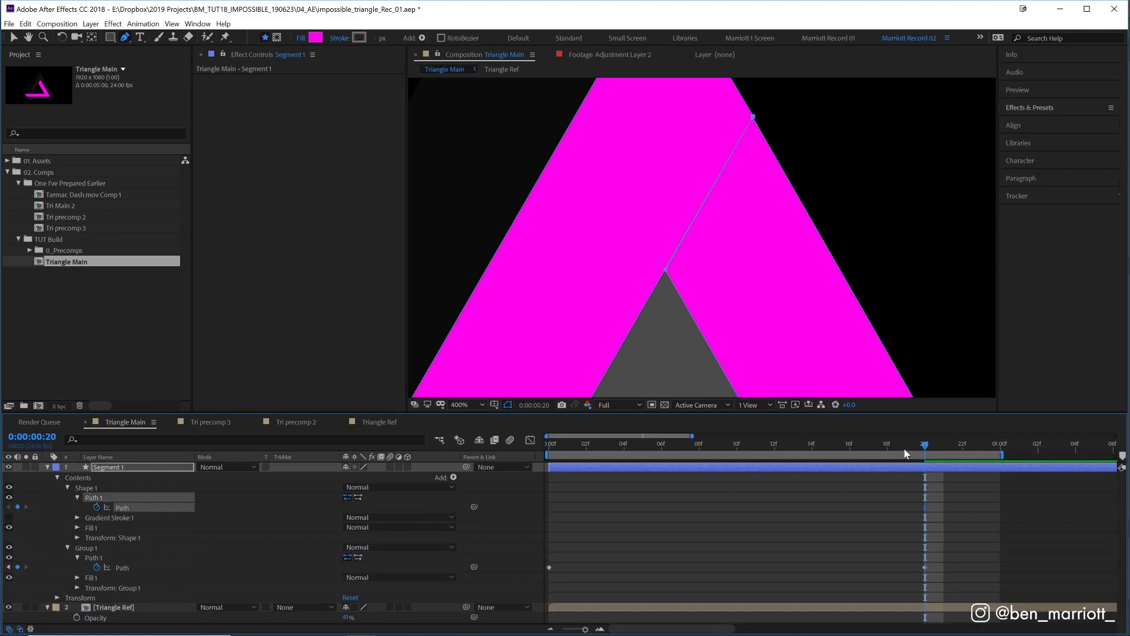
Step: At 0:00:00:00, move Shape 1's upper points onto the pink segment's top corner and its lower left point onto the inner edge, collapsing the arm
{"action": "left_click_drag", "start_coordinate": [903, 448], "coordinate": [547, 469]}
{"action": "scroll", "coordinate": [657, 315], "scroll_direction": "down", "scroll_amount": 2}
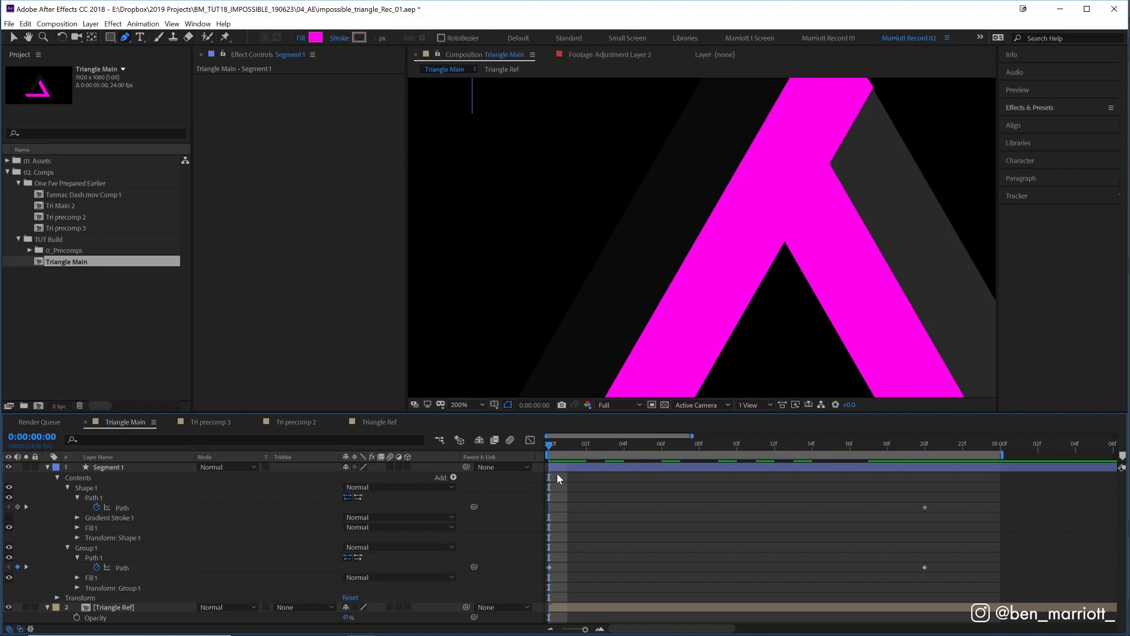
{"action": "key", "text": "space"}
{"action": "left_click_drag", "start_coordinate": [897, 209], "coordinate": [824, 283]}
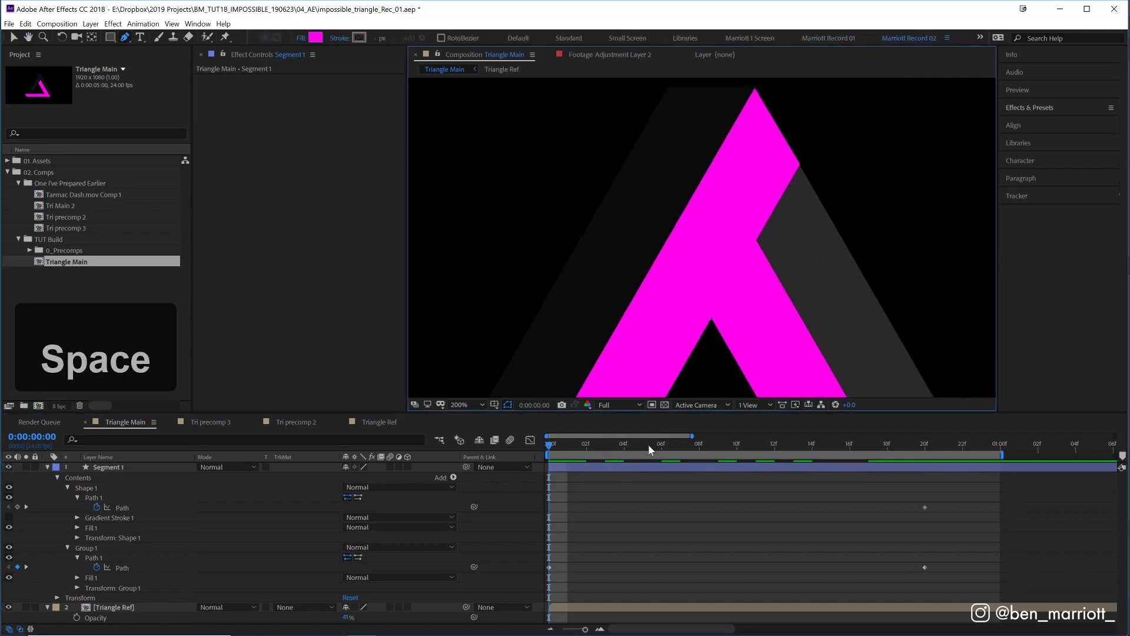
{"action": "left_click", "coordinate": [601, 467]}
{"action": "left_click_drag", "start_coordinate": [800, 164], "coordinate": [755, 242]}
{"action": "key", "text": "ctrl+z"}
{"action": "key", "text": "space"}
{"action": "left_click_drag", "start_coordinate": [730, 177], "coordinate": [744, 106]}
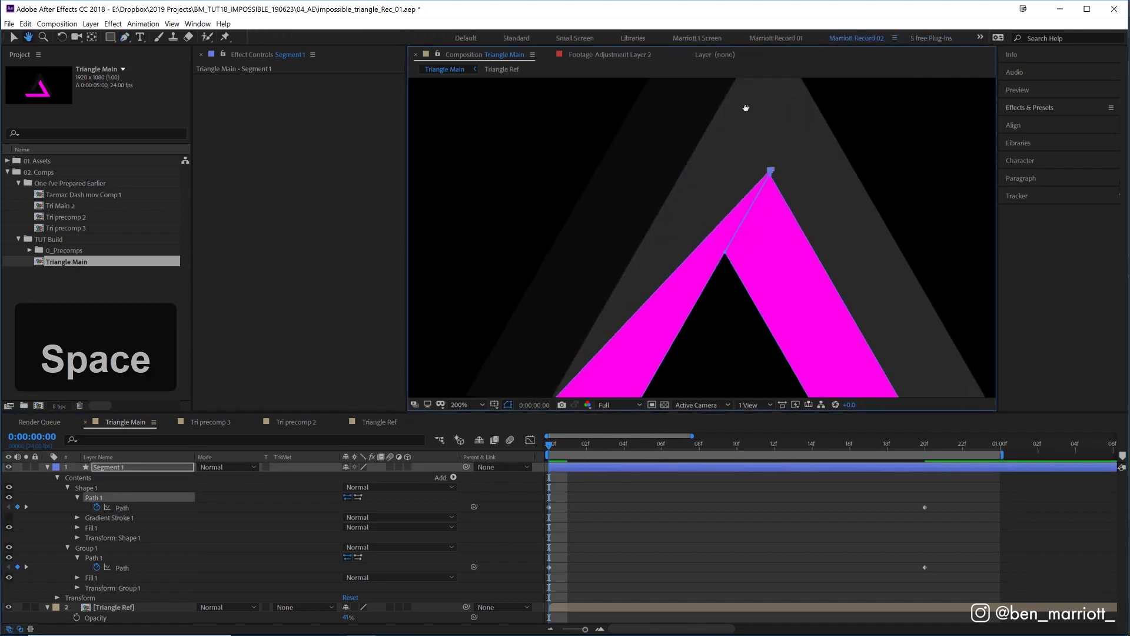
{"action": "left_click_drag", "start_coordinate": [711, 382], "coordinate": [752, 267]}
{"action": "left_click_drag", "start_coordinate": [588, 272], "coordinate": [677, 273]}
Step: Preview both path animations from the start and inspect the frame at 0:00:00:06
{"action": "key", "text": "space"}
{"action": "left_click_drag", "start_coordinate": [785, 142], "coordinate": [718, 319]}
{"action": "scroll", "coordinate": [718, 319], "scroll_direction": "down", "scroll_amount": 1}
{"action": "key", "text": "space"}
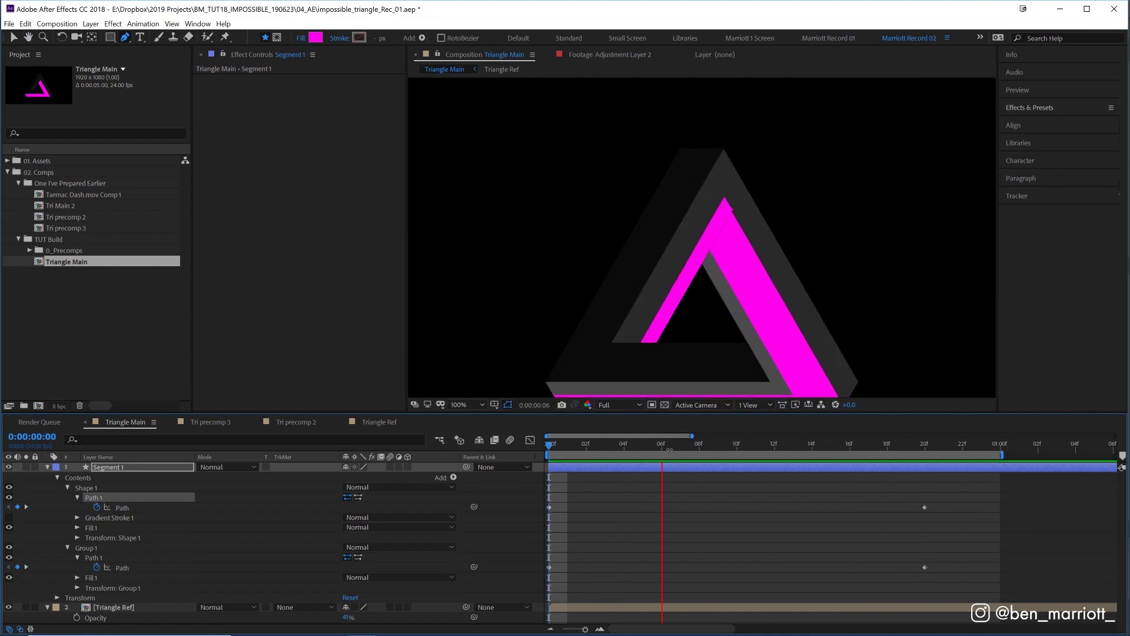
{"action": "key", "text": "space"}
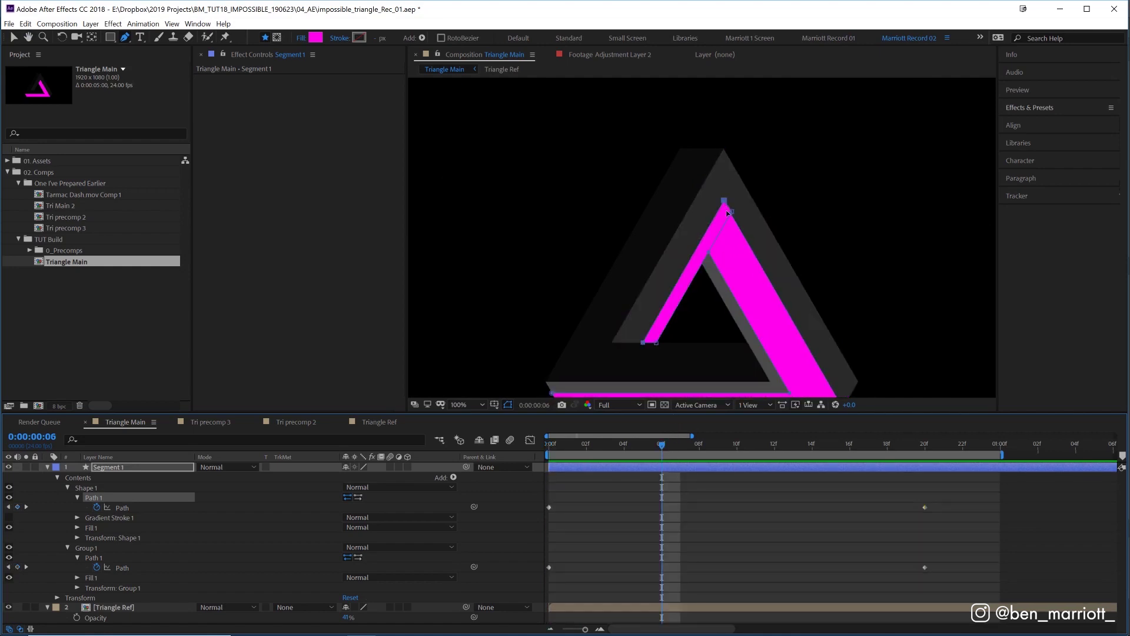
Step: At 0:00:00:20, align the collapsed arm's points in Group 1's path with the triangle's lower right and inner apex corners, and preview the animation
{"action": "key", "text": "period"}
{"action": "key", "text": "period"}
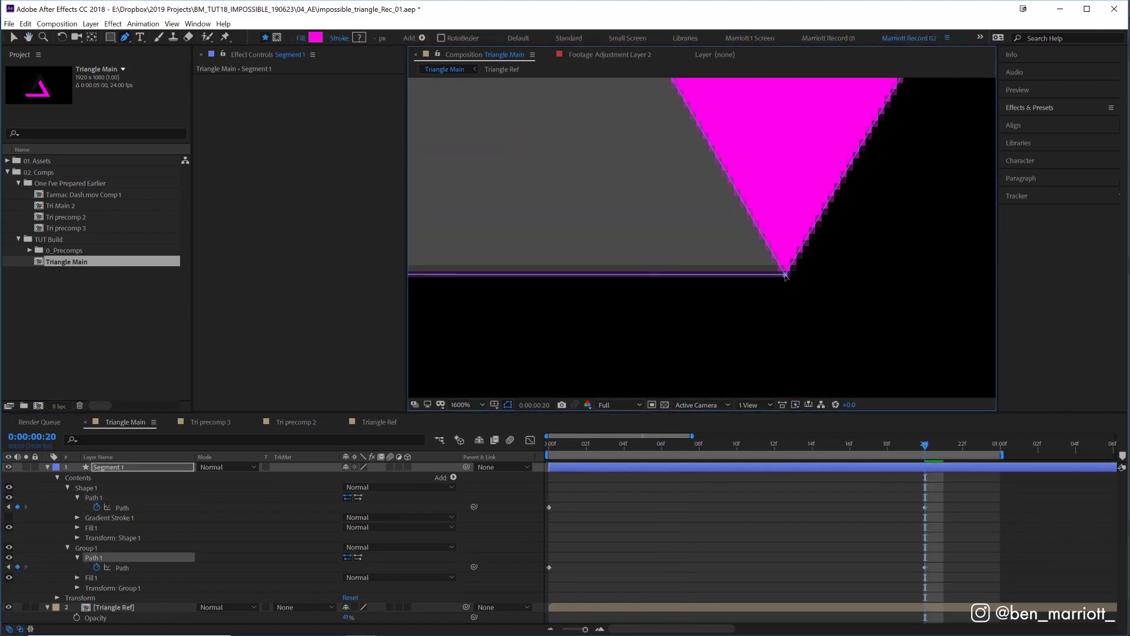
{"action": "left_click_drag", "start_coordinate": [823, 153], "coordinate": [632, 359]}
{"action": "left_click_drag", "start_coordinate": [530, 177], "coordinate": [647, 276]}
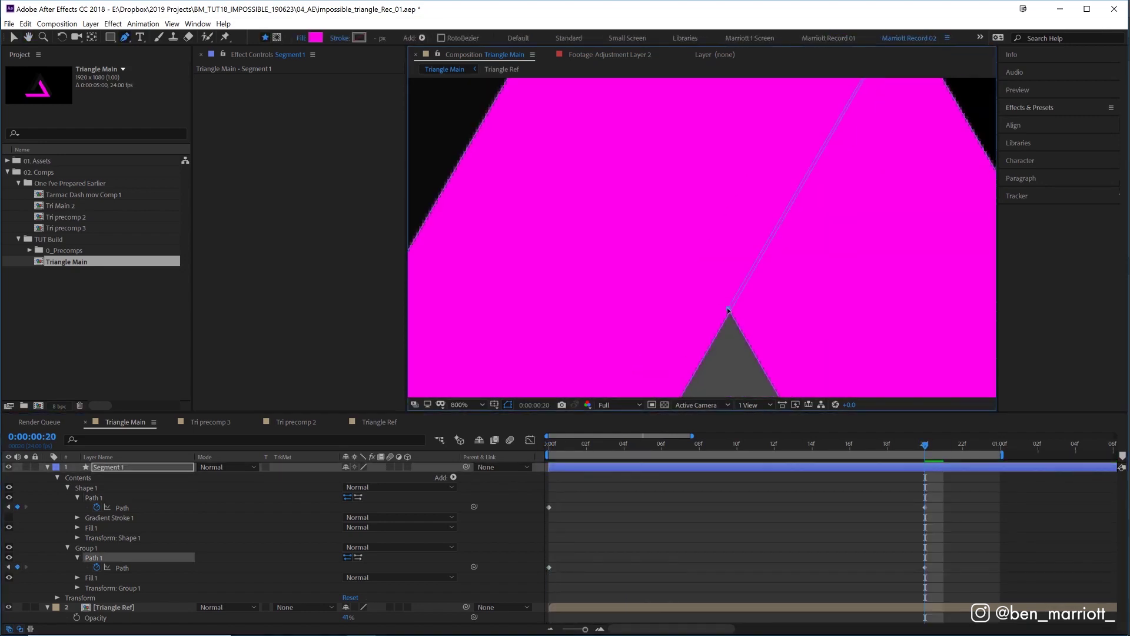
{"action": "key", "text": "space"}
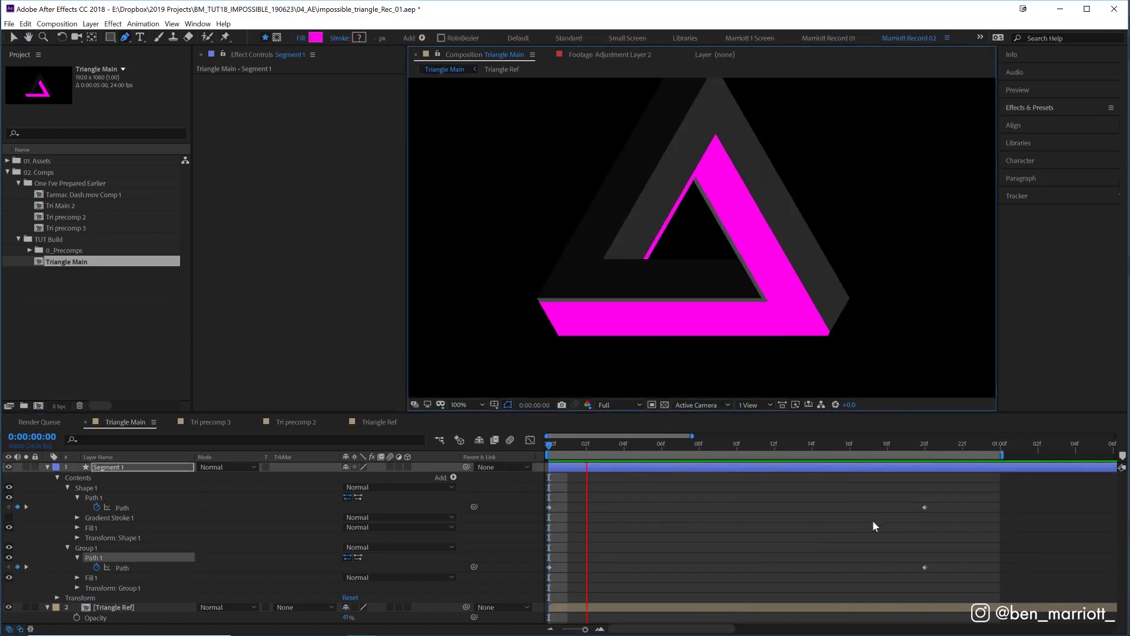
Step: Trim the end of the Segment 1 layer so its last frame is 0:00:00:19
{"action": "left_click_drag", "start_coordinate": [872, 449], "coordinate": [915, 447]}
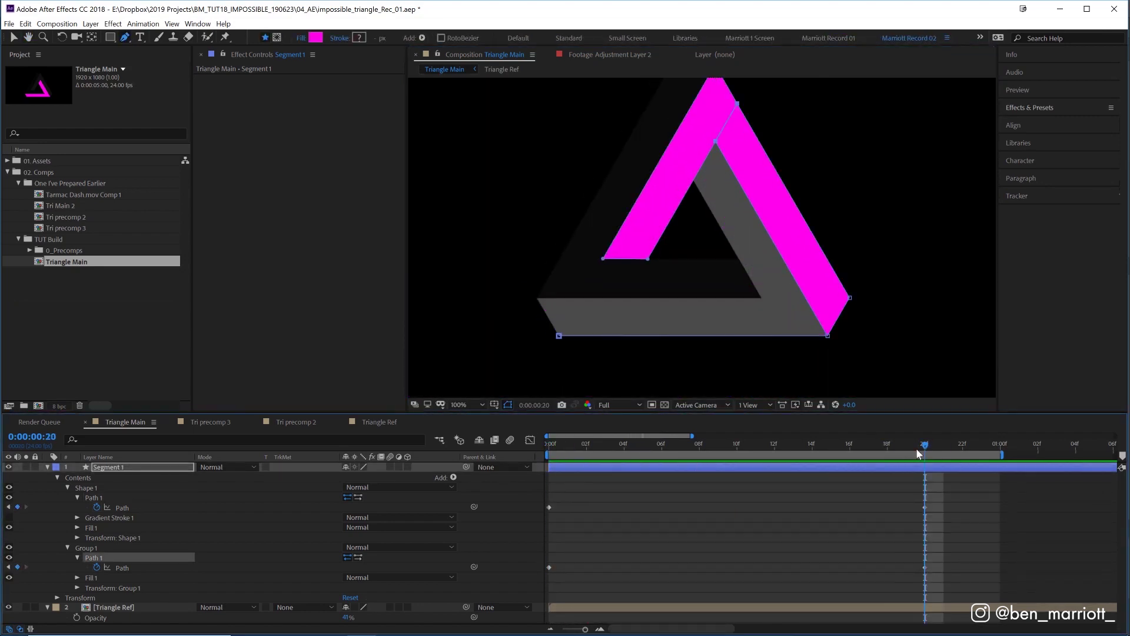
{"action": "left_click", "coordinate": [903, 466]}
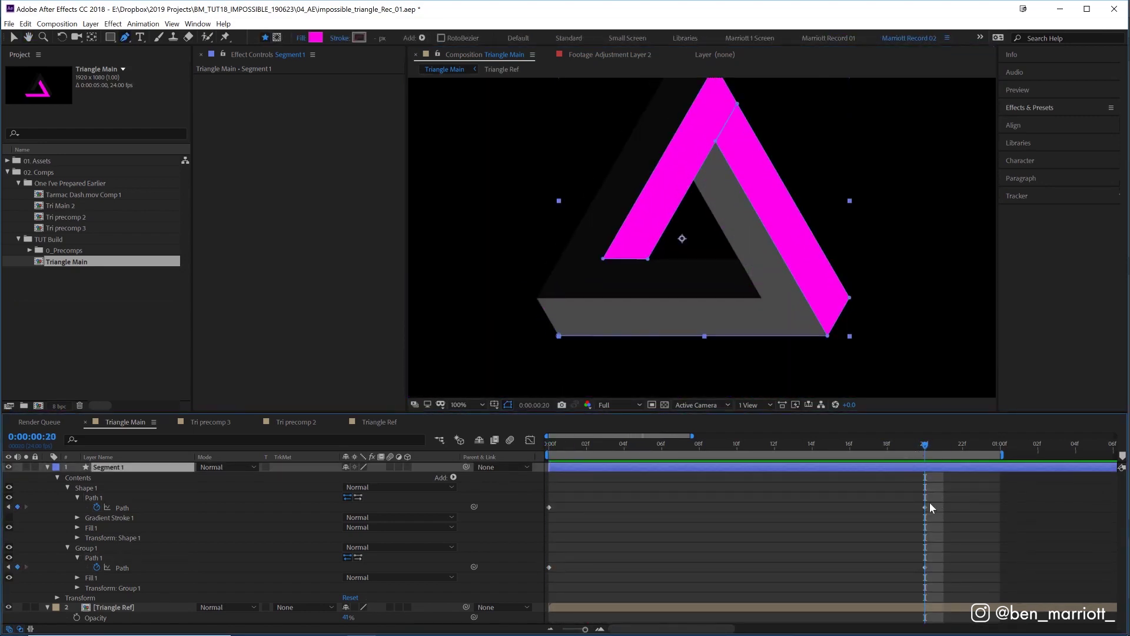
{"action": "key", "text": "ctrl+alt+z"}
{"action": "key", "text": "alt+bracketright"}
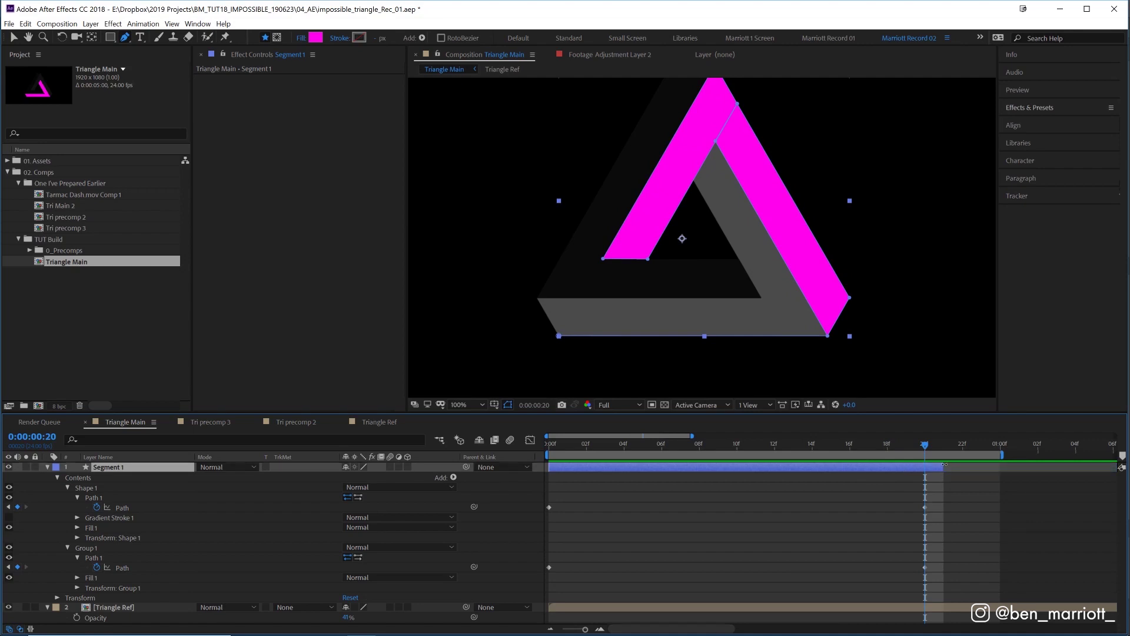
{"action": "left_click", "coordinate": [913, 448]}
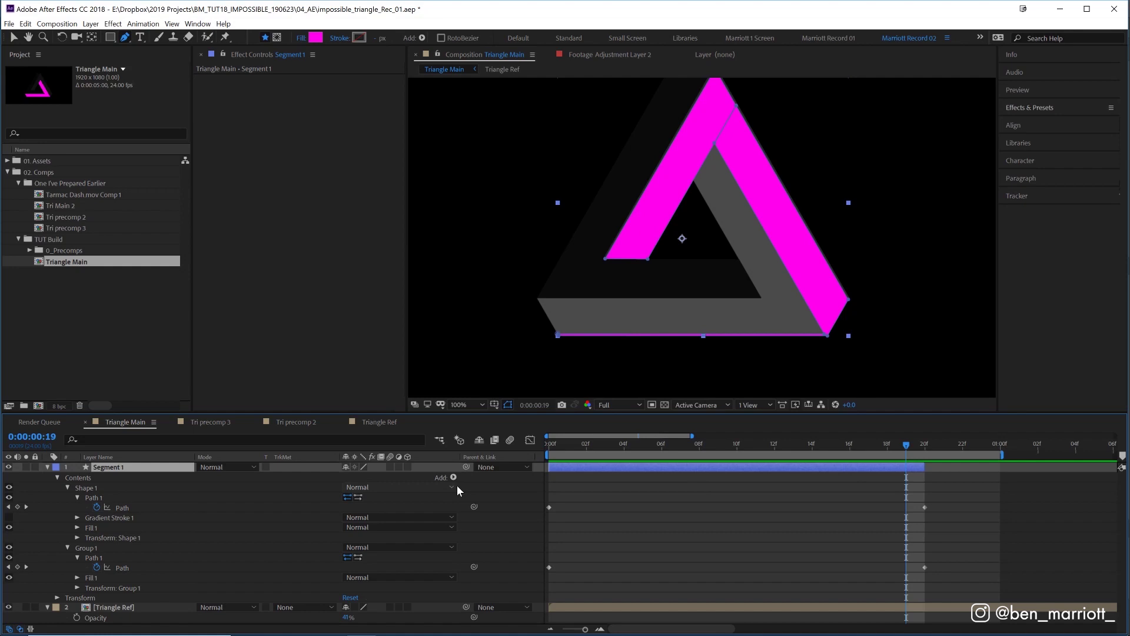
Step: Pre-compose the trimmed Segment 1 layer as "Tri Segment", moving all its attributes into the new composition
{"action": "key", "text": "ctrl+k"}
{"action": "key", "text": "ctrl+shift+c"}
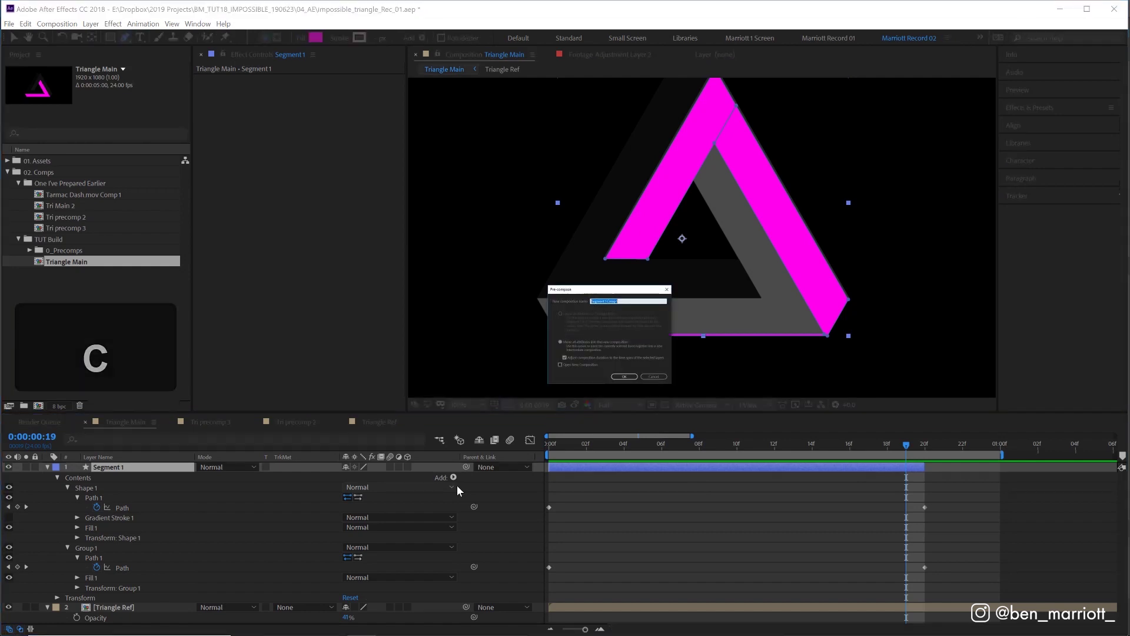
{"action": "type", "text": "Tri"}
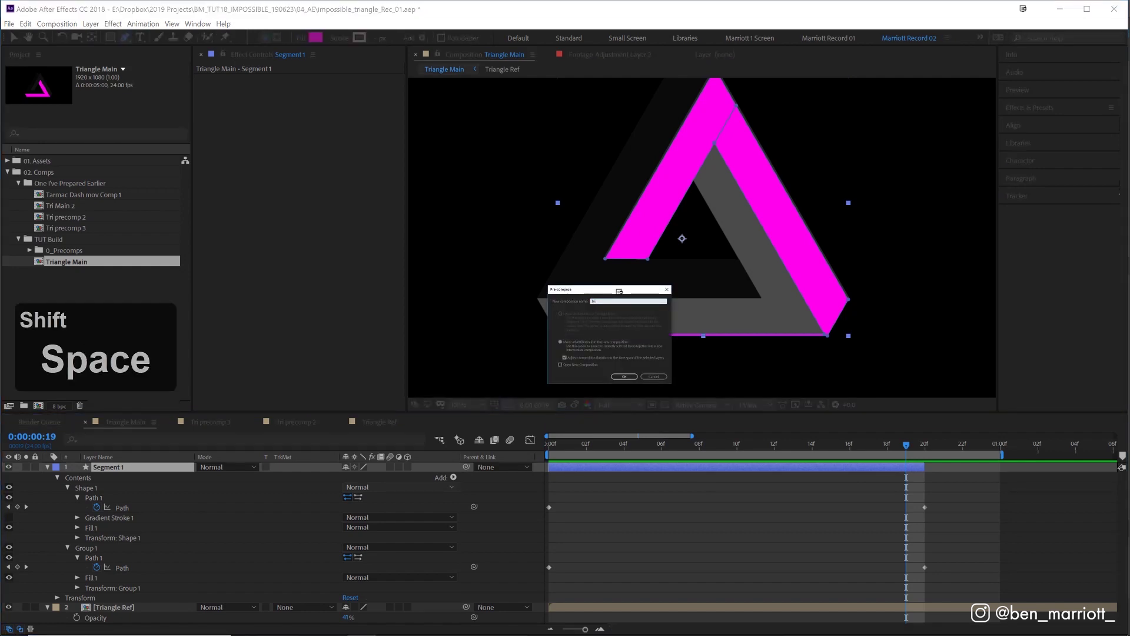
{"action": "type", "text": " Segment"}
{"action": "key", "text": "Return"}
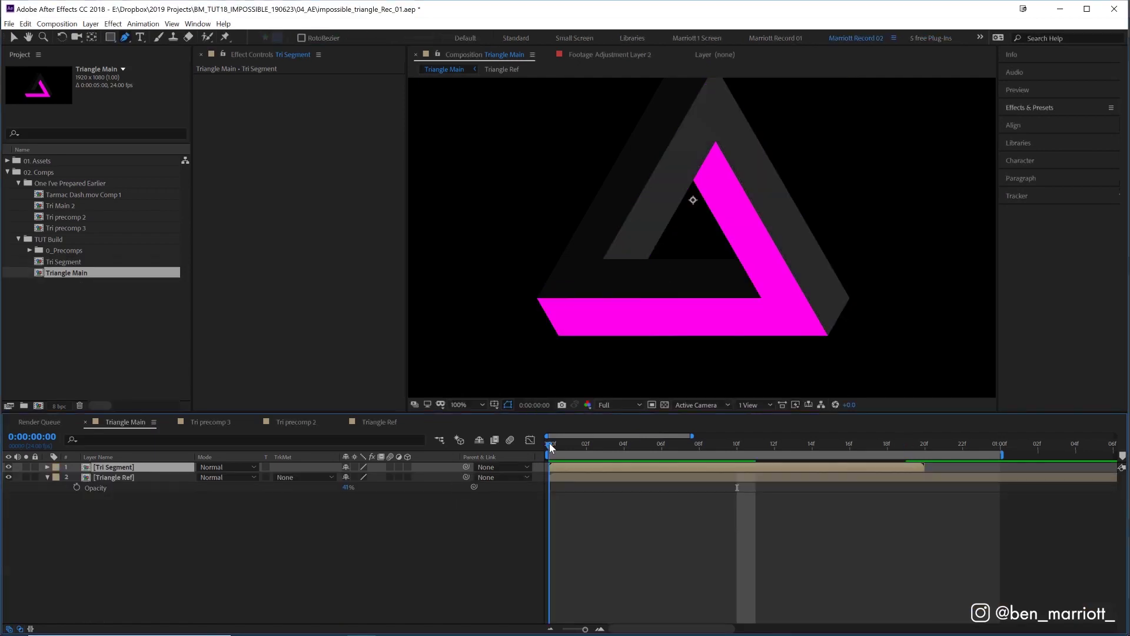
Step: Duplicate the Tri Segment layer twice, arrange the three copies end to end in time, and preview the sequence
{"action": "left_click_drag", "start_coordinate": [556, 443], "coordinate": [634, 448]}
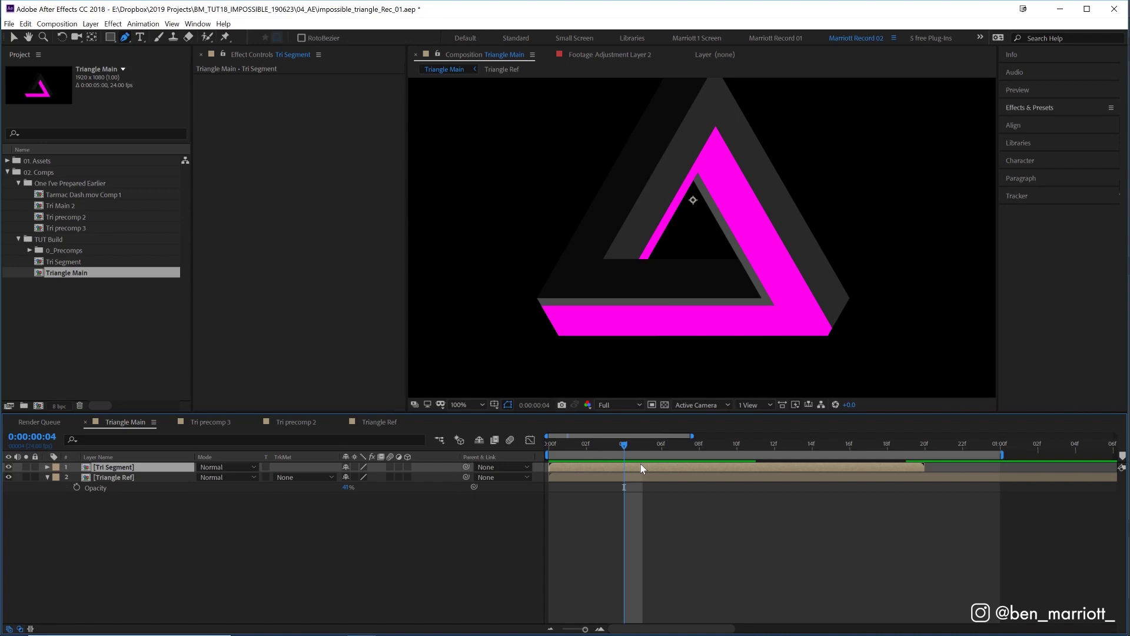
{"action": "key", "text": "="}
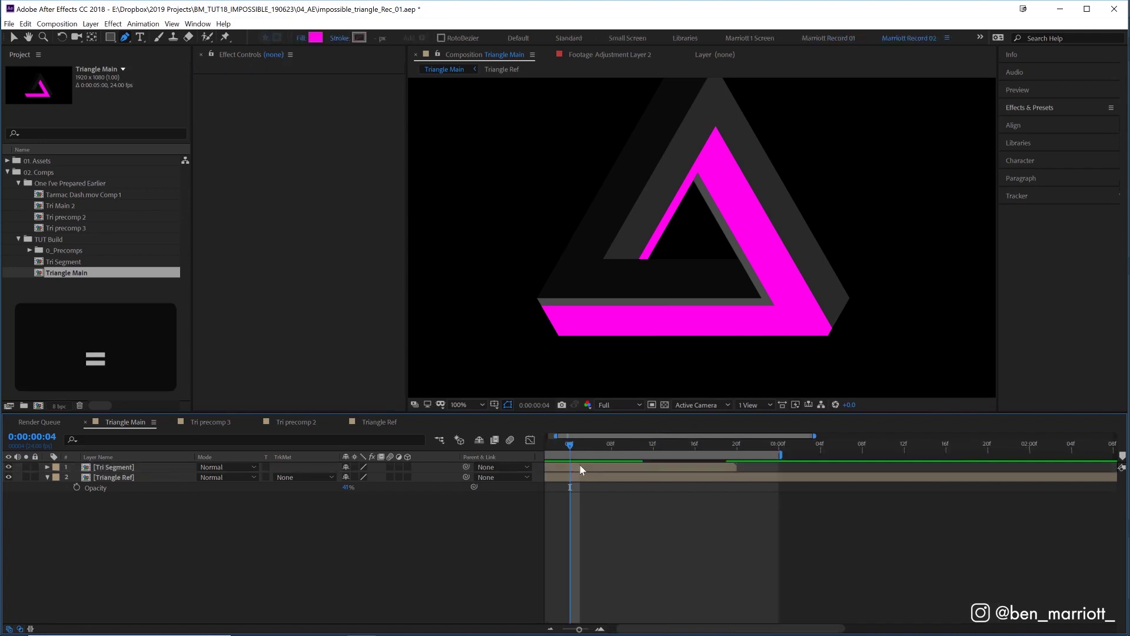
{"action": "left_click", "coordinate": [576, 466]}
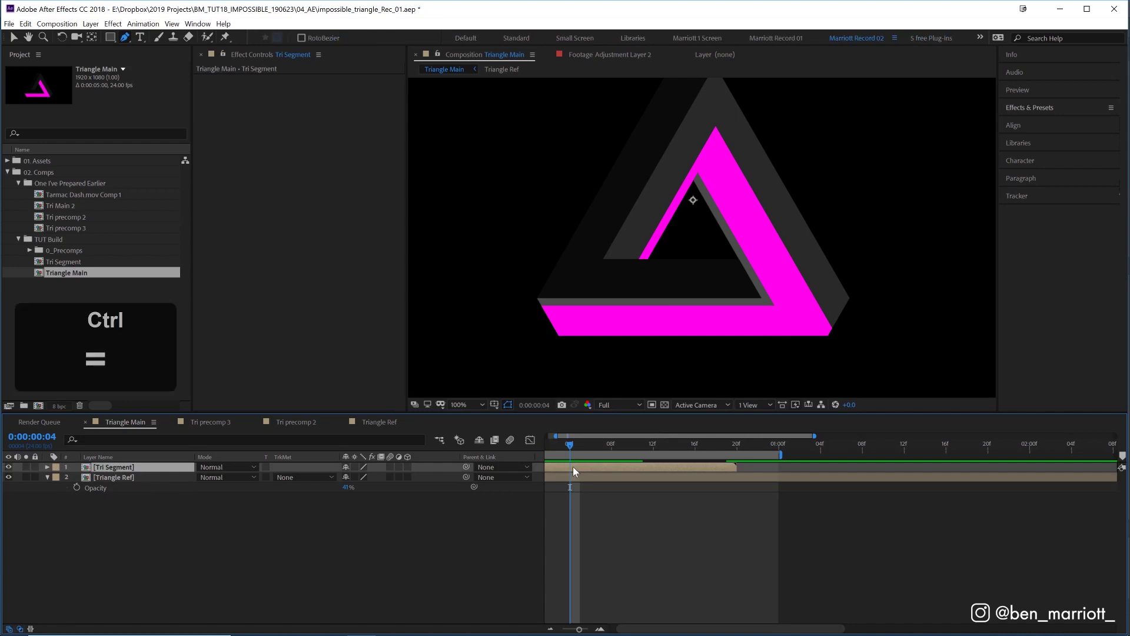
{"action": "key", "text": "ctrl+d"}
{"action": "key", "text": "ctrl+d"}
{"action": "left_click_drag", "start_coordinate": [560, 479], "coordinate": [769, 474]}
{"action": "left_click_drag", "start_coordinate": [592, 466], "coordinate": [1016, 475]}
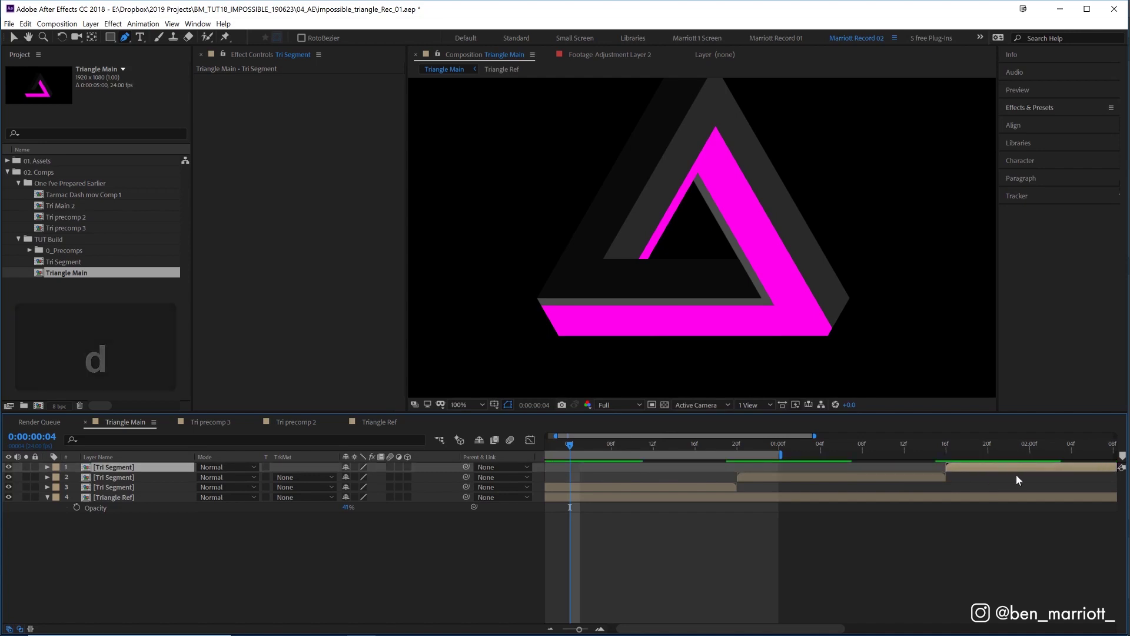
{"action": "key", "text": "space"}
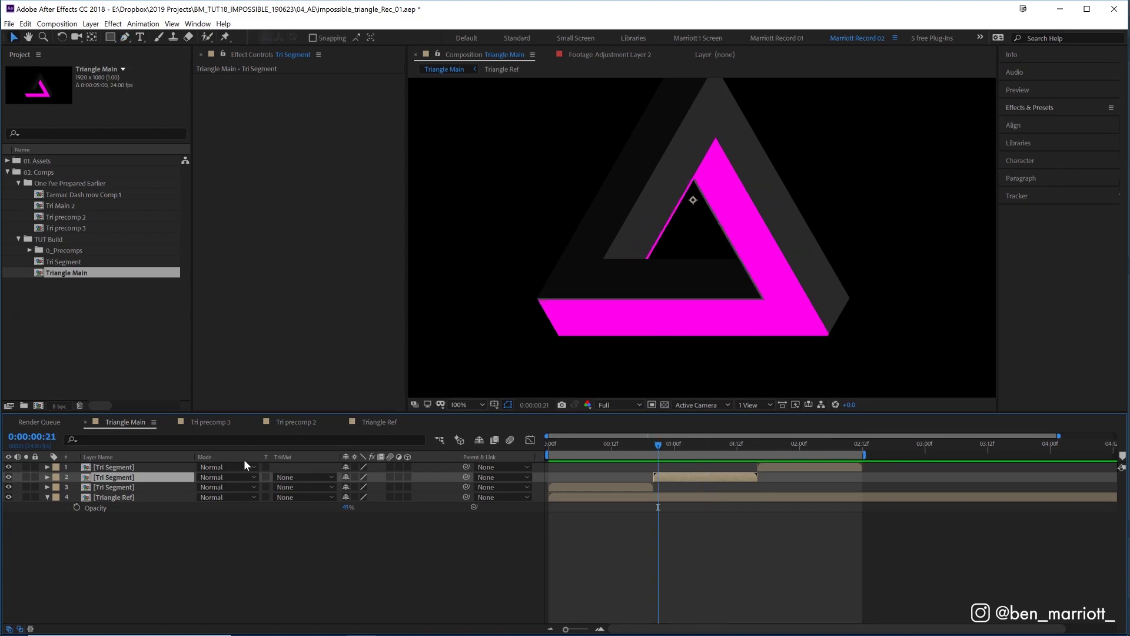
Step: Set the Rotation of the second Tri Segment in the sequence to -120°
{"action": "key", "text": "r"}
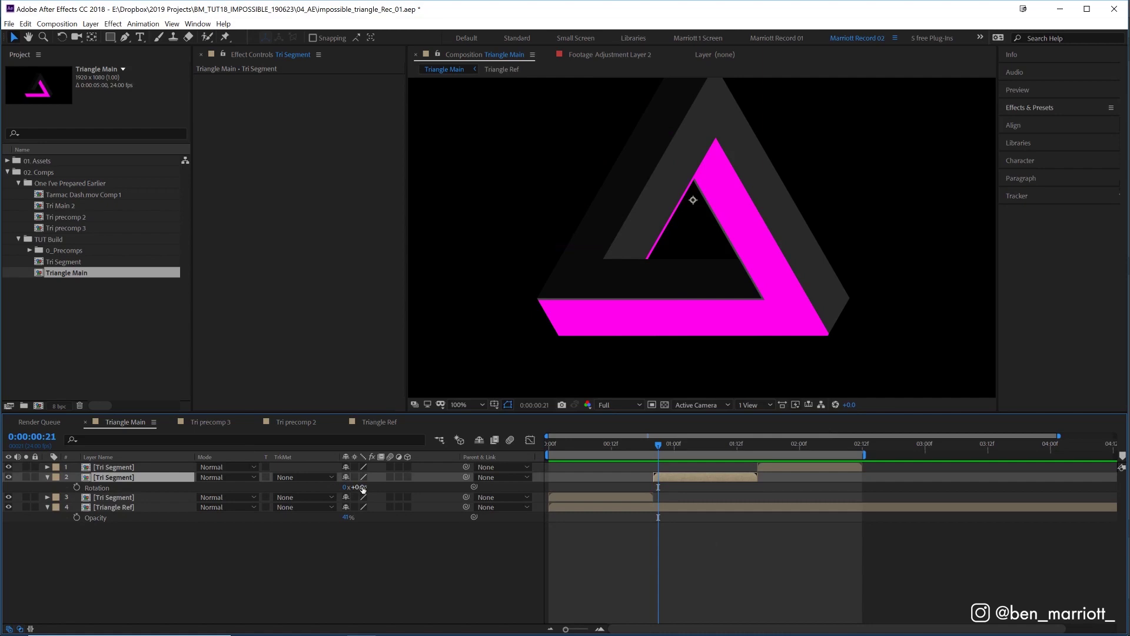
{"action": "left_click", "coordinate": [361, 487]}
{"action": "type", "text": "-120"}
{"action": "key", "text": "Return"}
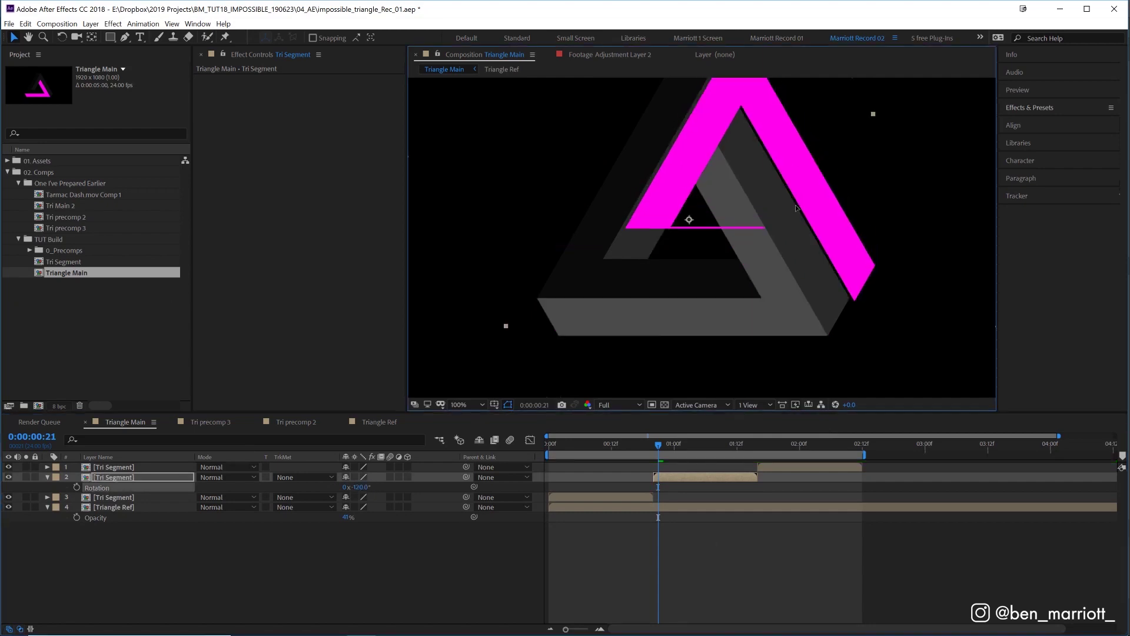
Step: Move the -120° segment onto the reference triangle's upper arms and nudge it into alignment, undoing the last nudge
{"action": "left_click_drag", "start_coordinate": [796, 207], "coordinate": [774, 235]}
{"action": "key", "text": "Right"}
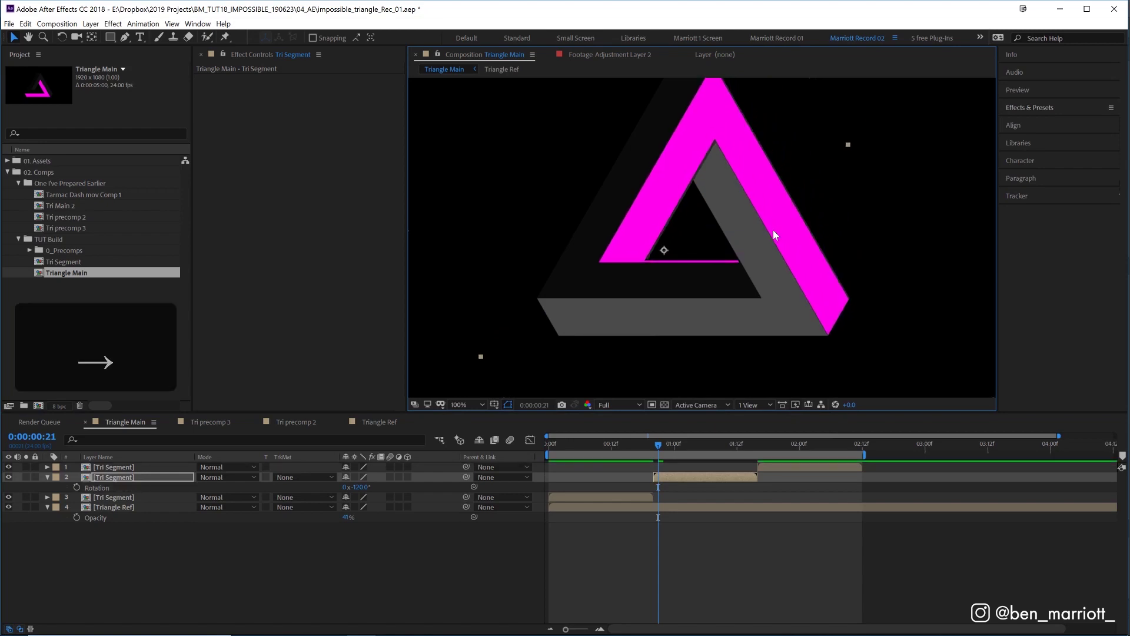
{"action": "key", "text": "Down"}
{"action": "key", "text": "Right"}
{"action": "key", "text": "Right"}
{"action": "key", "text": "Down"}
{"action": "key", "text": "Down"}
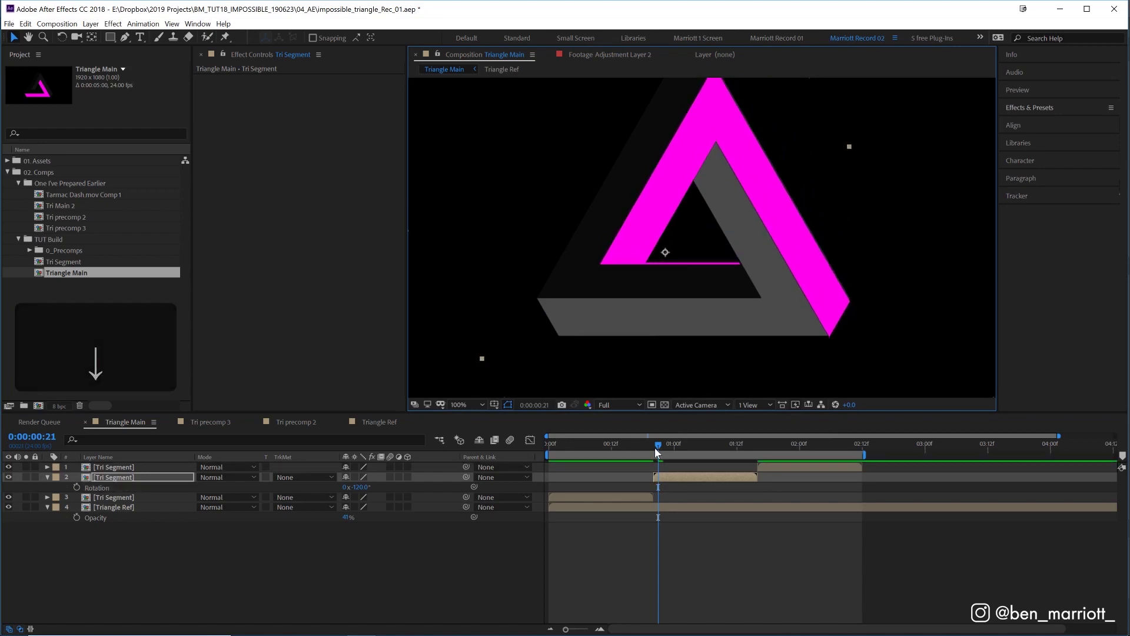
{"action": "key", "text": "ctrl+z"}
Step: At 0:00:00:20, nudge the -120° segment upward to match the first segment's end pose, and preview the transition between them
{"action": "mouse_move", "coordinate": [655, 449]}
{"action": "left_mouse_down"}
{"action": "mouse_move", "coordinate": [609, 440]}
{"action": "mouse_move", "coordinate": [654, 438]}
{"action": "left_mouse_up"}
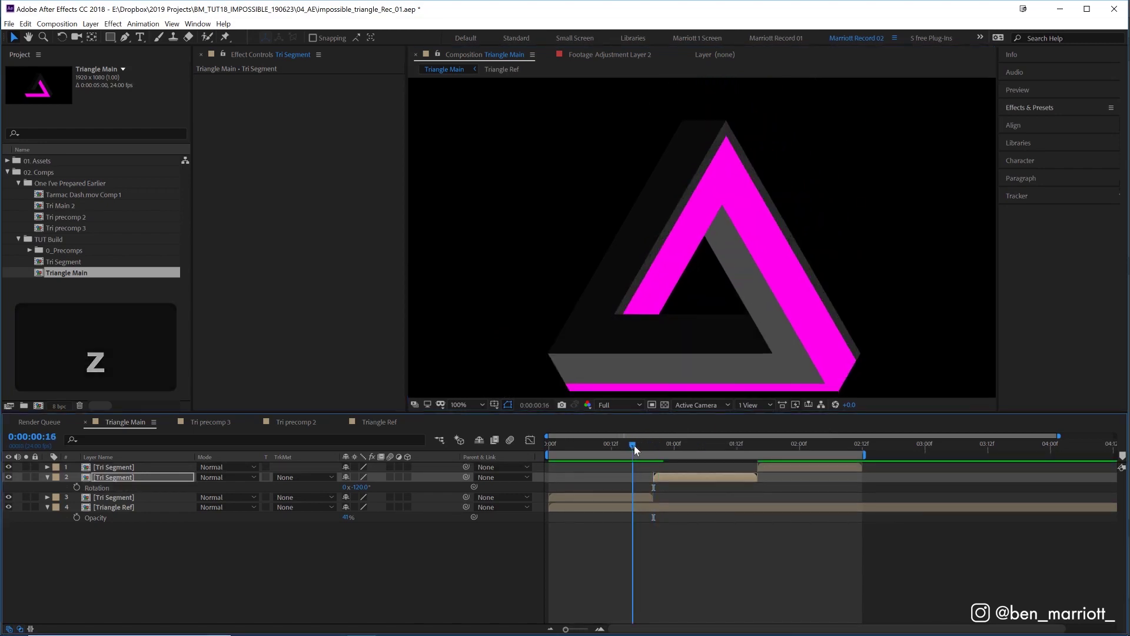
{"action": "key", "text": "space"}
{"action": "key", "text": "Up"}
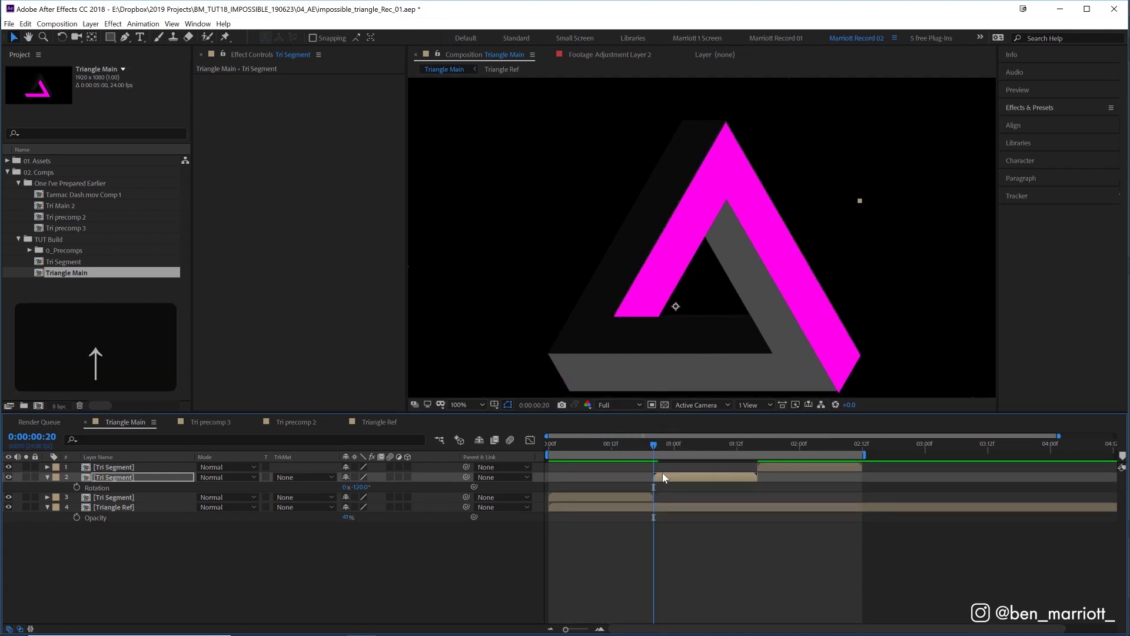
{"action": "key", "text": "Up"}
{"action": "key", "text": "Up"}
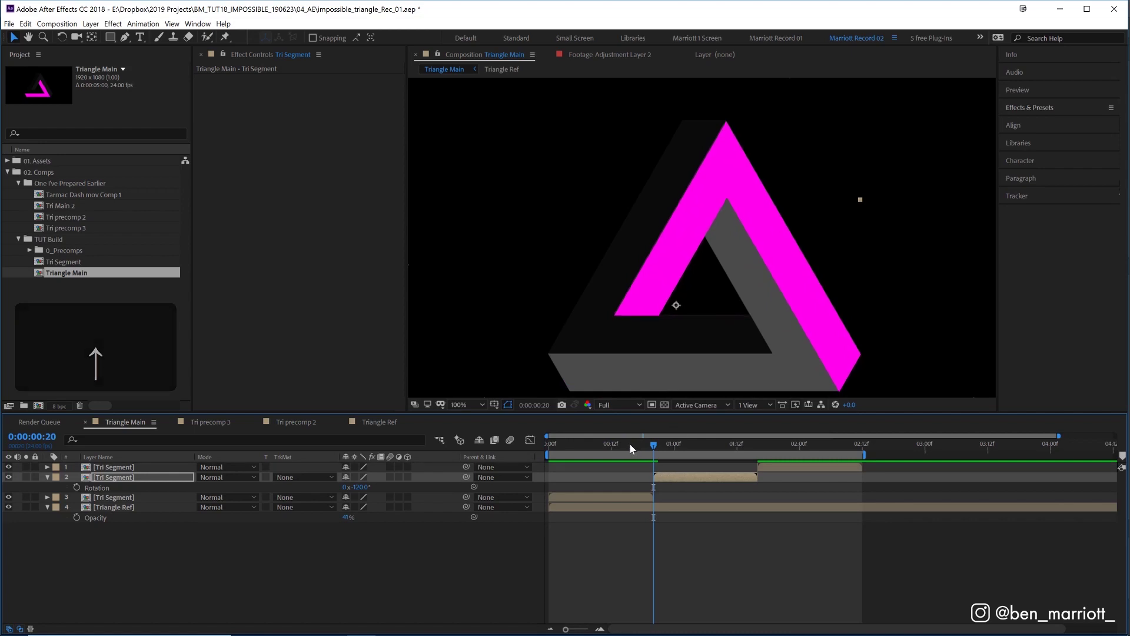
{"action": "left_click", "coordinate": [632, 446]}
{"action": "key", "text": "space"}
{"action": "left_click_drag", "start_coordinate": [633, 446], "coordinate": [648, 443]}
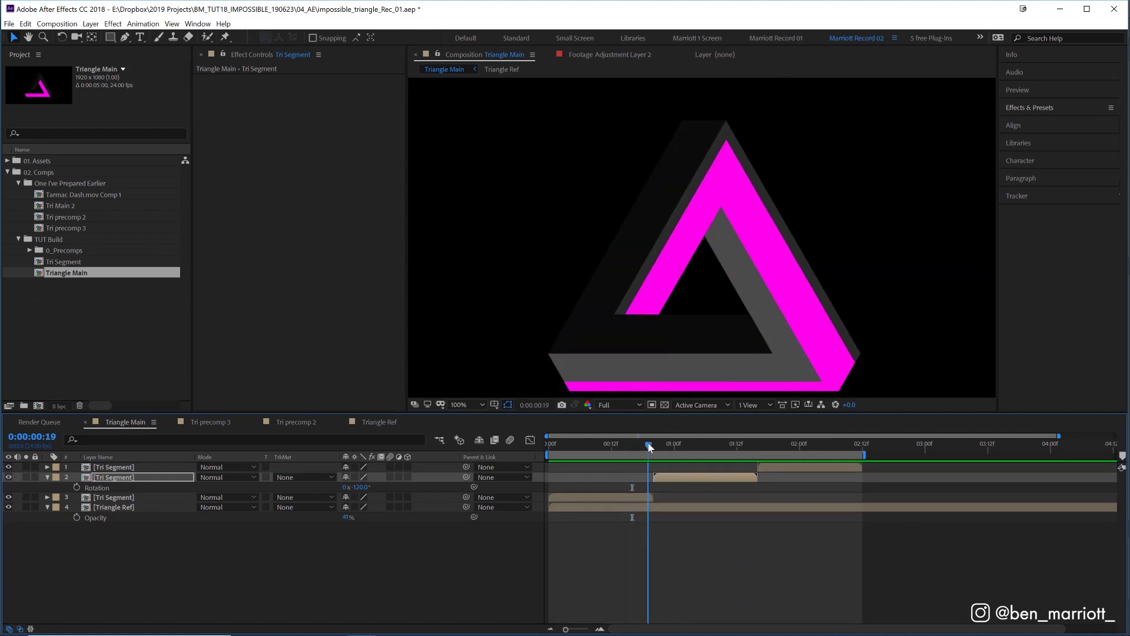
{"action": "key", "text": "space"}
Step: Set the Rotation of the third Tri Segment in the sequence to -240°, working at 0:00:01:20
{"action": "left_click_drag", "start_coordinate": [716, 445], "coordinate": [780, 450]}
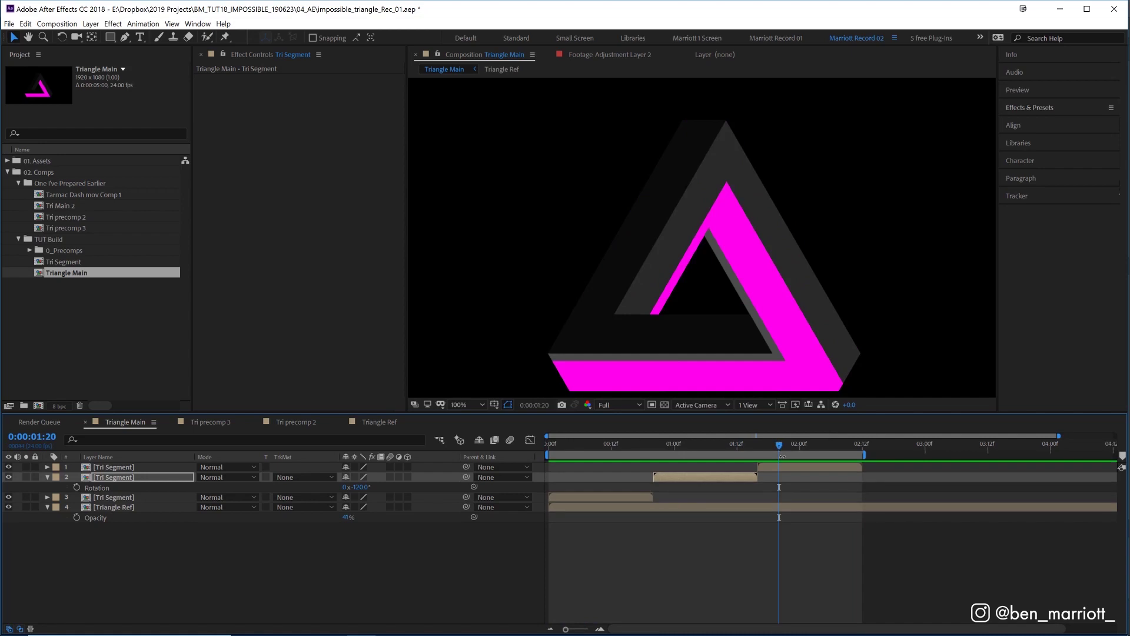
{"action": "left_click", "coordinate": [776, 465]}
{"action": "key", "text": "e"}
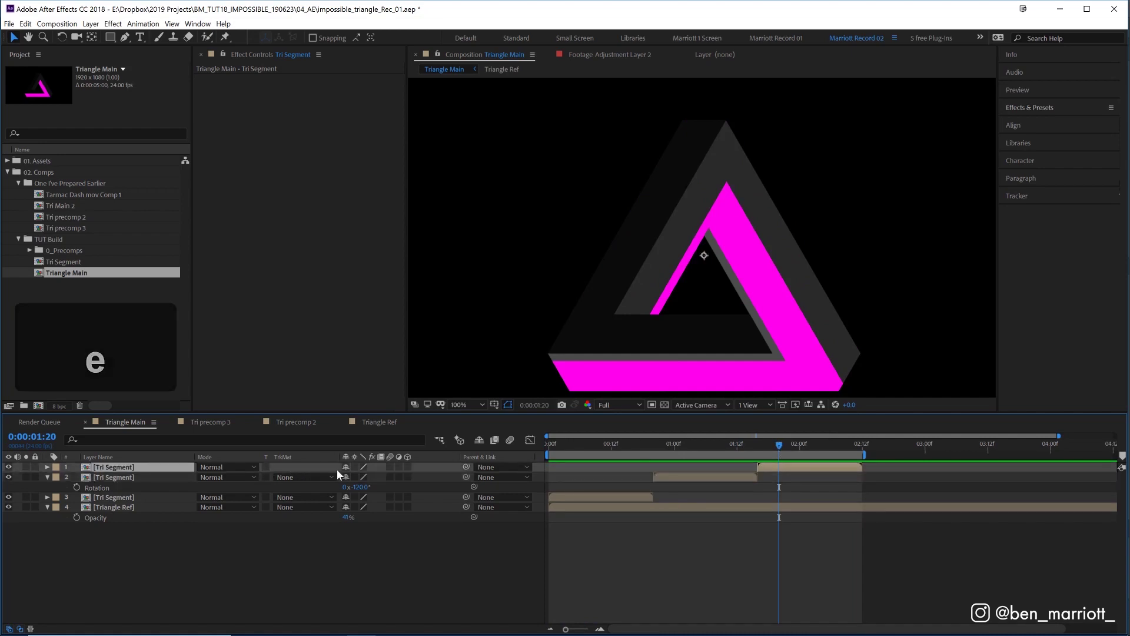
{"action": "key", "text": "r"}
{"action": "left_click", "coordinate": [358, 476]}
{"action": "type", "text": "-240"}
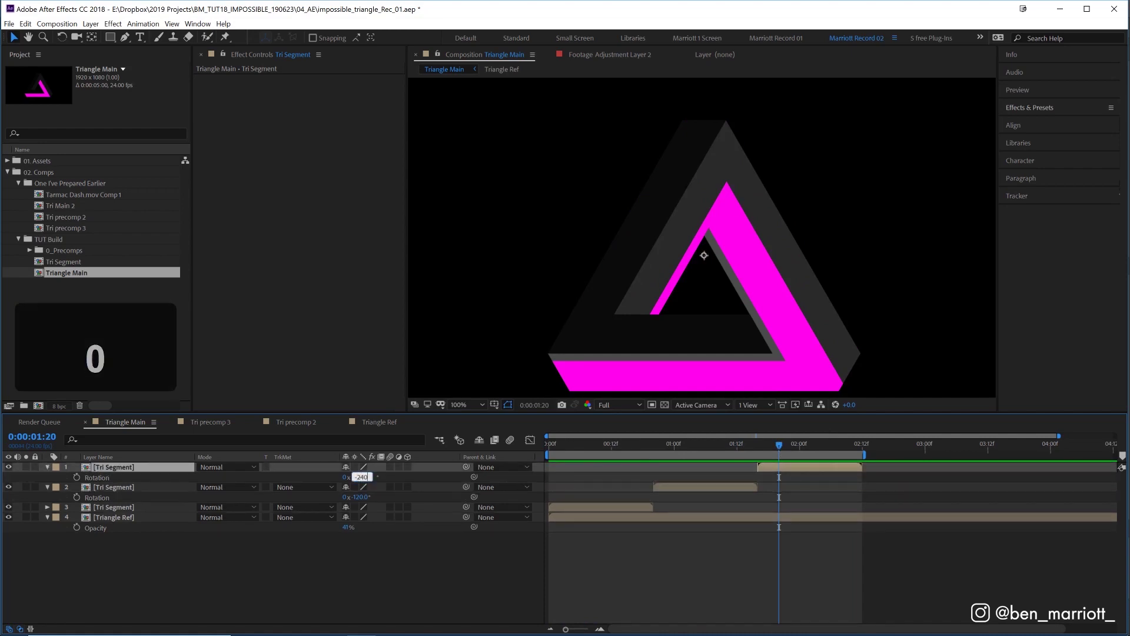
{"action": "key", "text": "Return"}
Step: Position the -240° segment over the matching arms of the reference triangle and preview the full three-segment loop
{"action": "left_click_drag", "start_coordinate": [650, 283], "coordinate": [680, 330]}
{"action": "key", "text": "Down"}
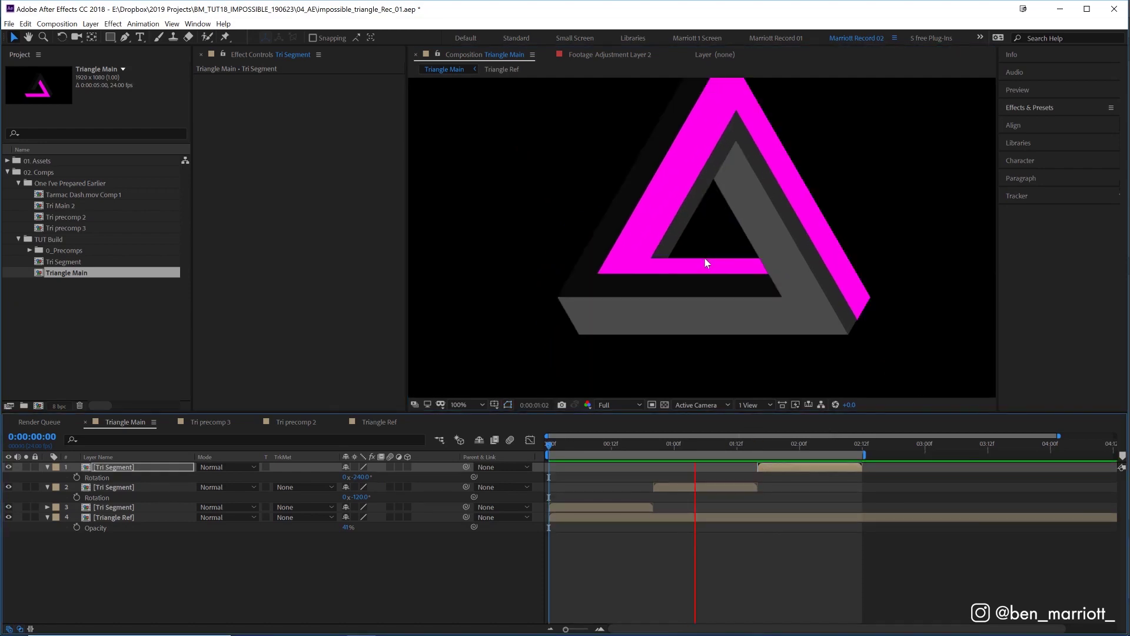
{"action": "left_click", "coordinate": [694, 444]}
{"action": "left_click", "coordinate": [629, 241]}
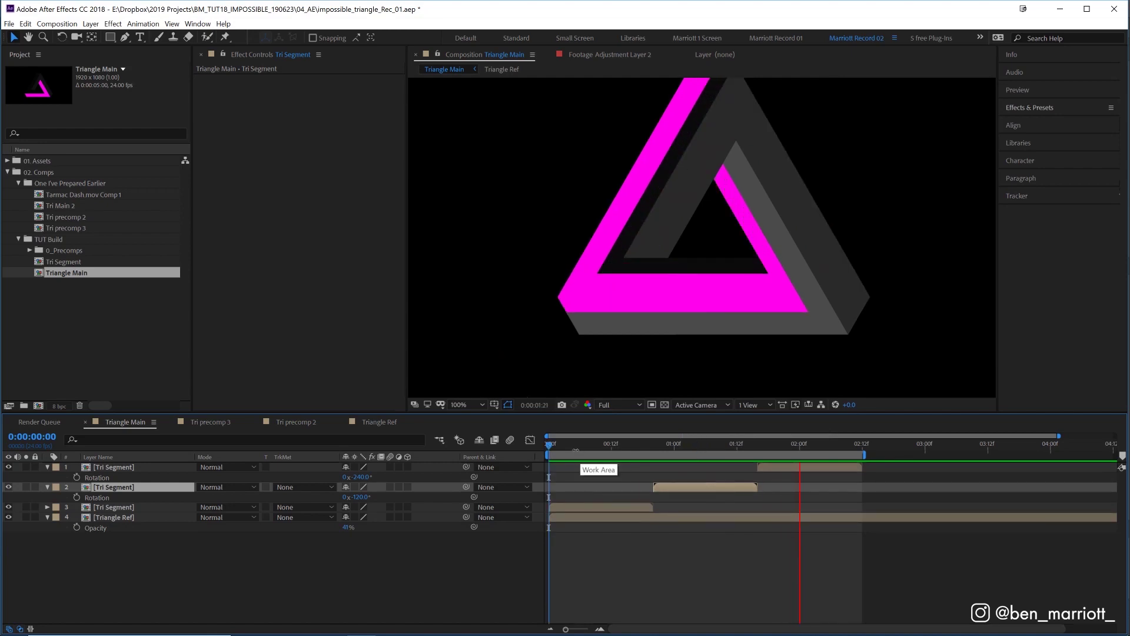
{"action": "key", "text": "space"}
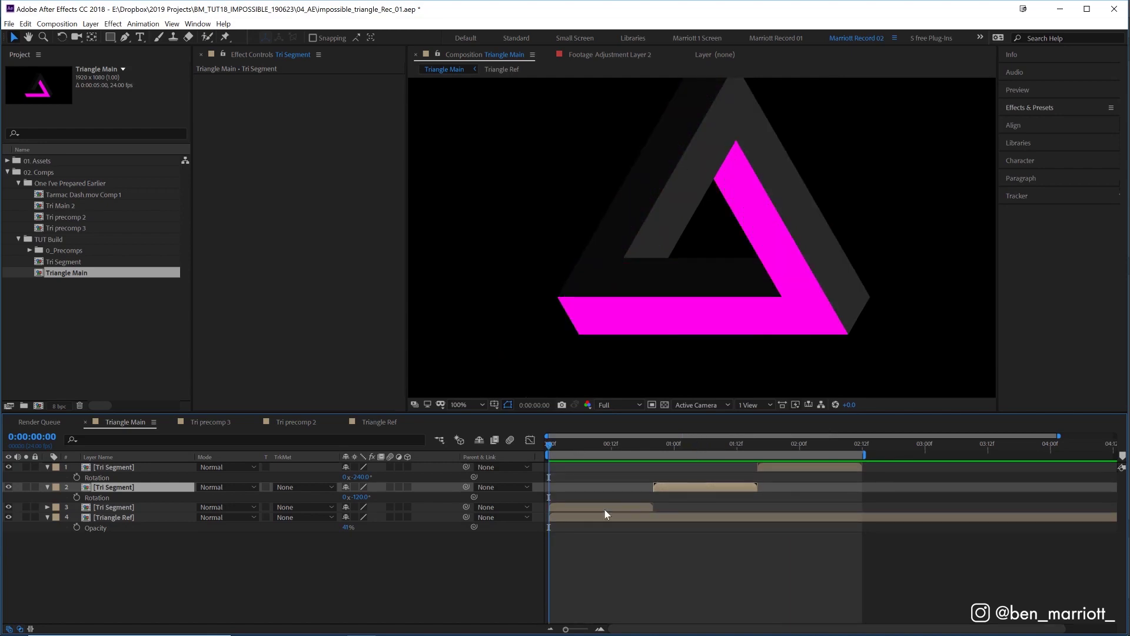
Step: Pre-compose all three Tri Segment layers together as "Tri Segment- Looped"
{"action": "left_click", "coordinate": [605, 508]}
{"action": "left_click", "coordinate": [793, 467], "text": "shift"}
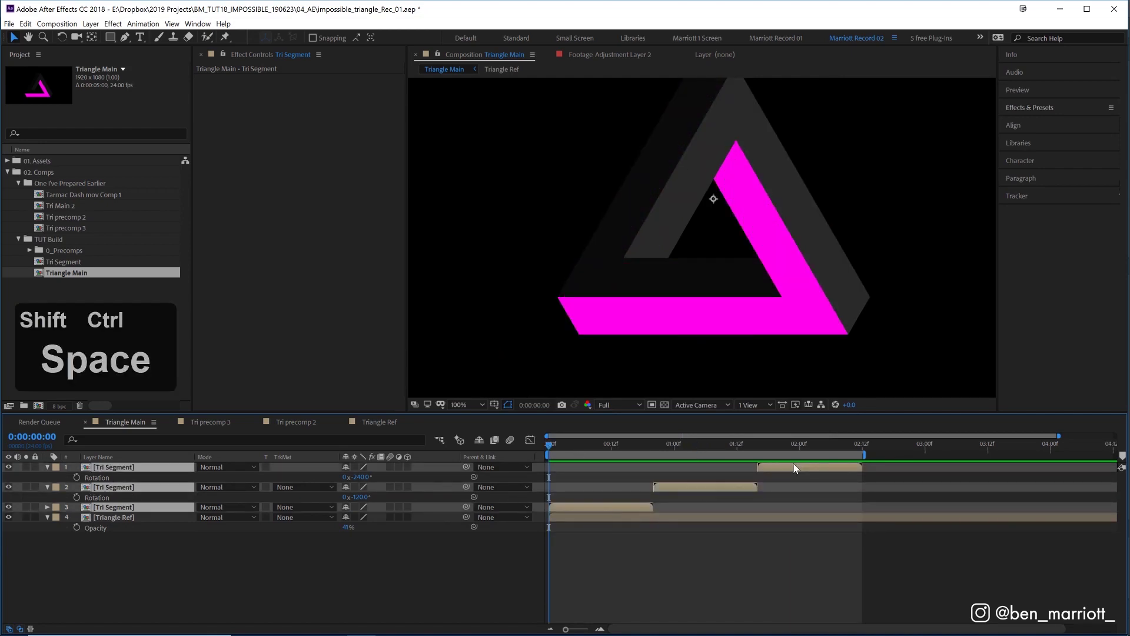
{"action": "key", "text": "ctrl+shift+c"}
{"action": "type", "text": "Tri Seg"}
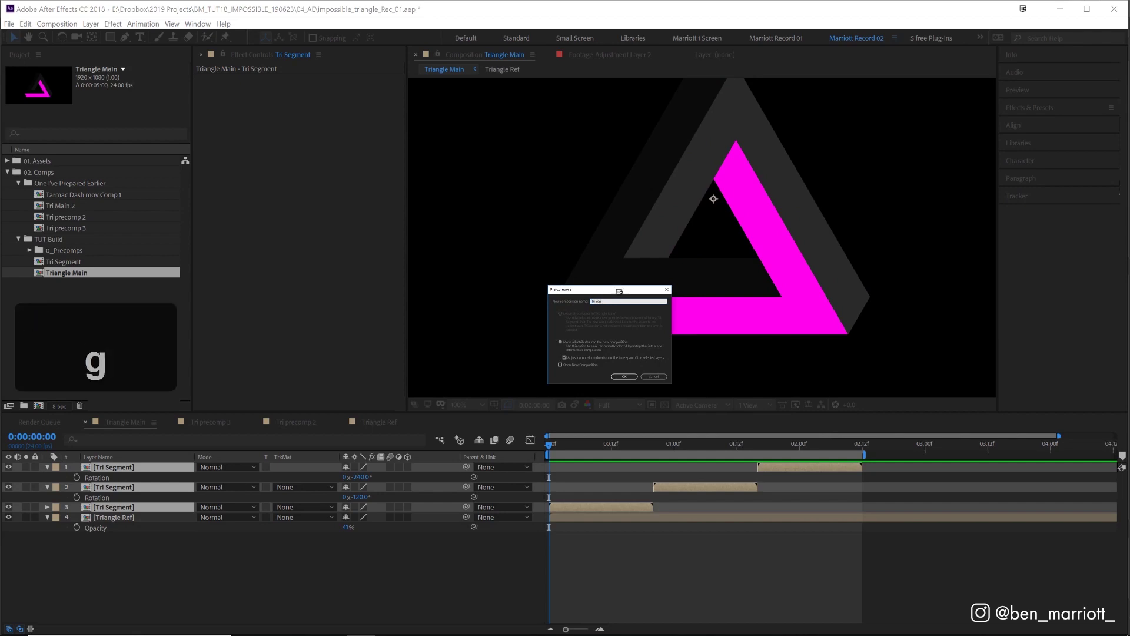
{"action": "type", "text": "ment- Looped"}
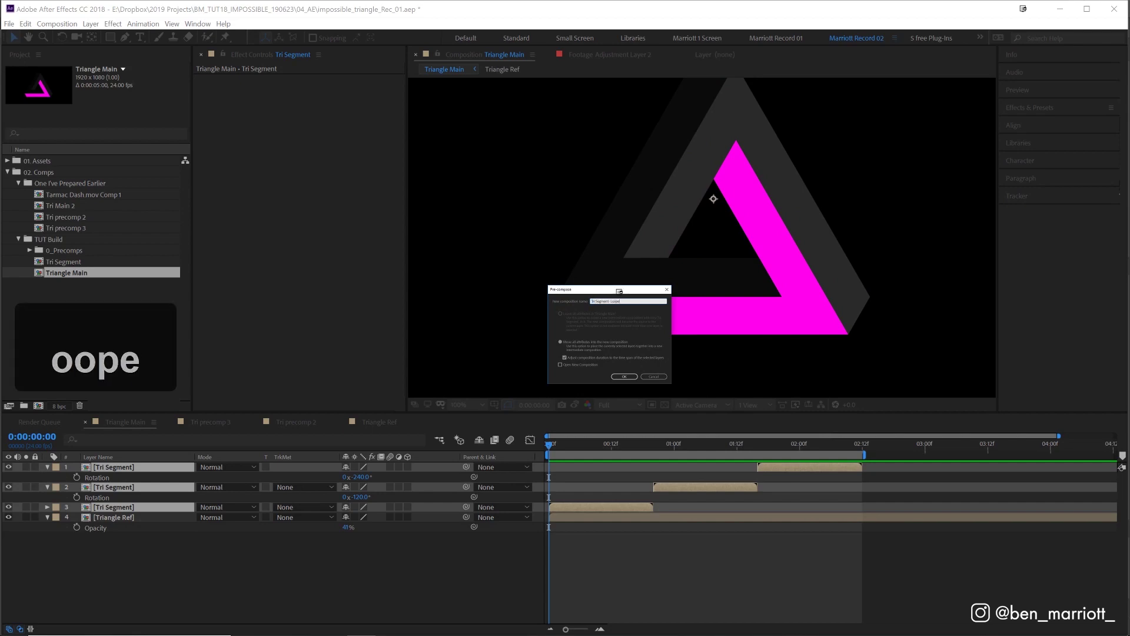
{"action": "key", "text": "Return"}
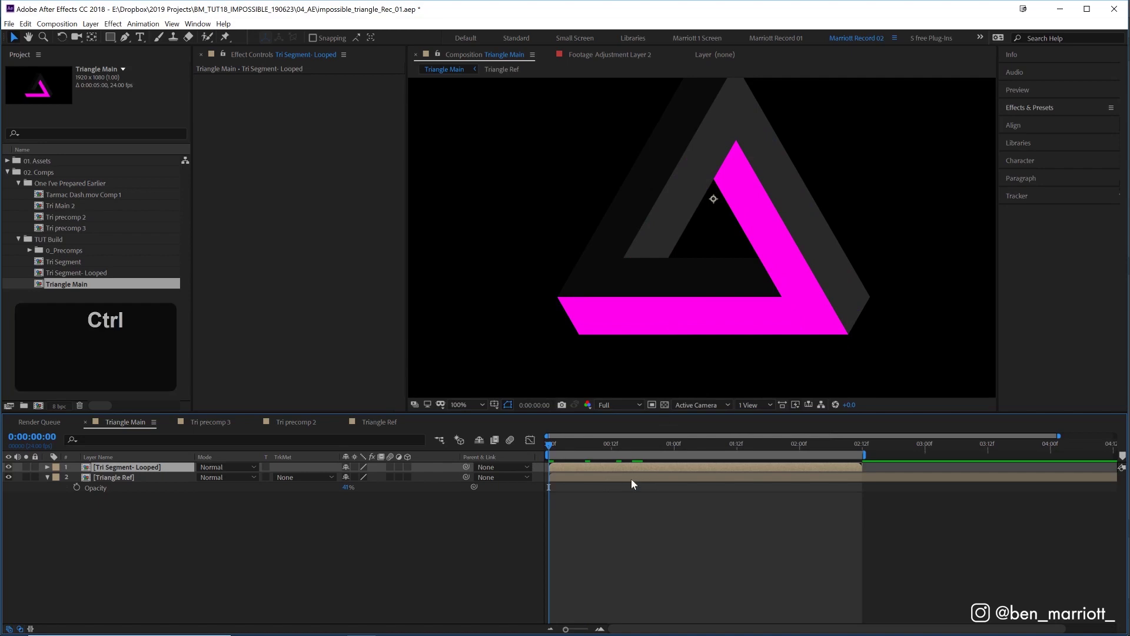
Step: Duplicate the Tri Segment- Looped layer into three copies and rotate the middle copy to -120°, placed over its matching reference arms
{"action": "key", "text": "ctrl+d"}
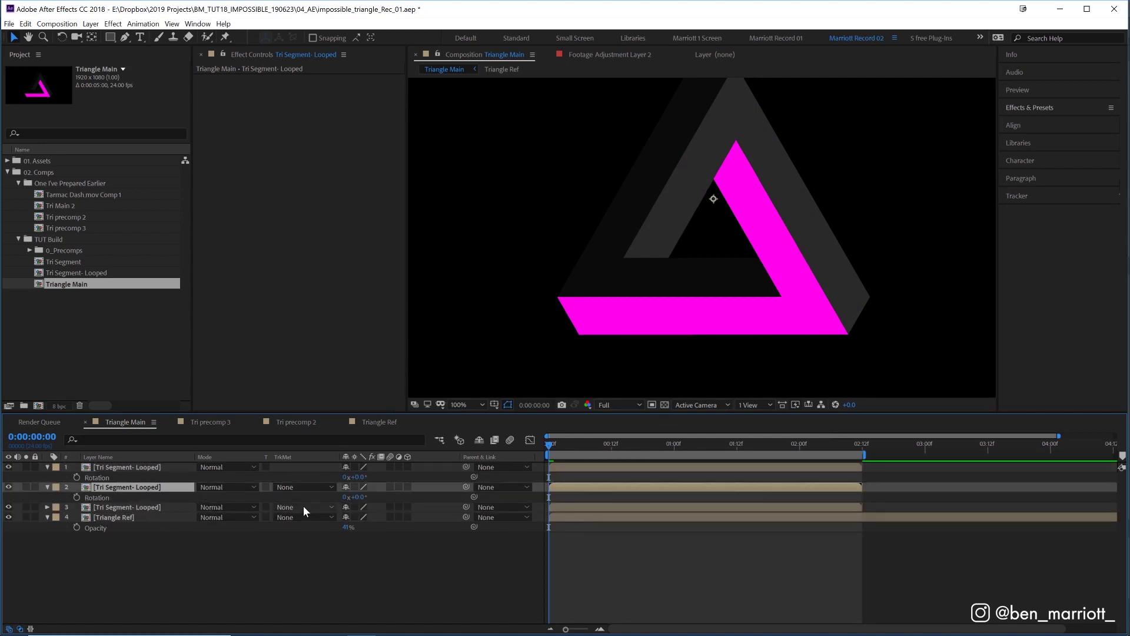
{"action": "key", "text": "r"}
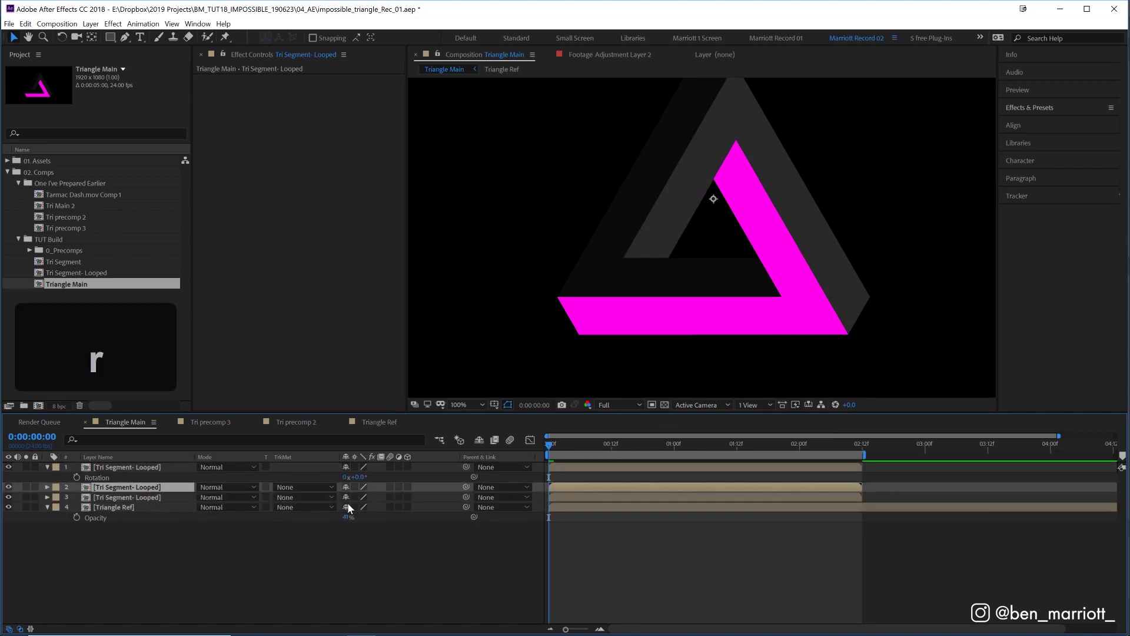
{"action": "type", "text": "r"}
{"action": "type", "text": "-"}
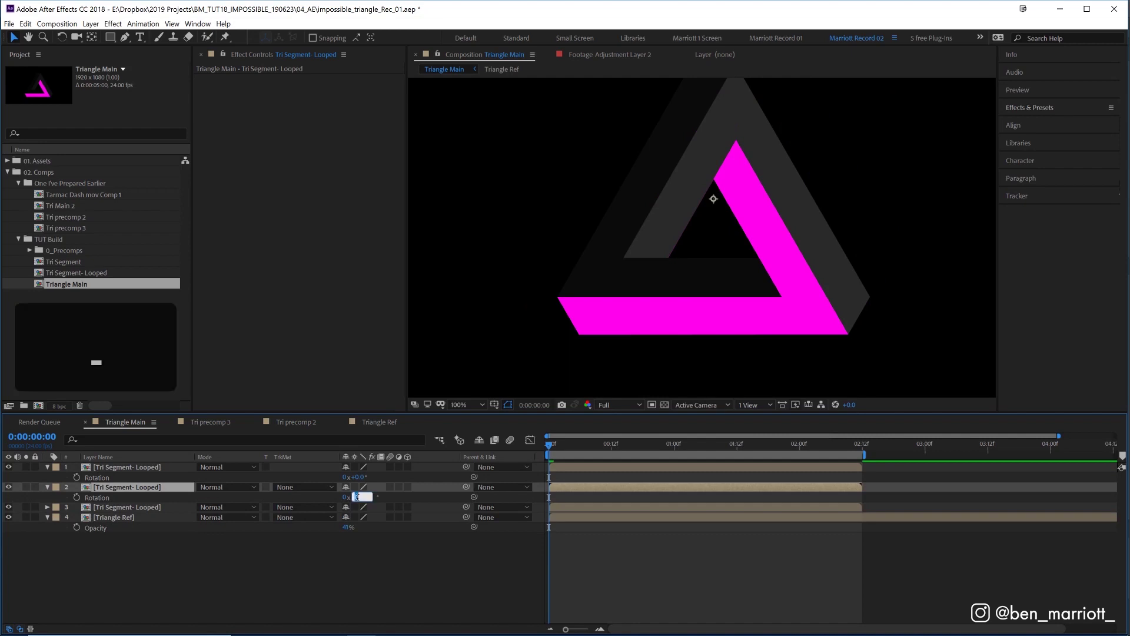
{"action": "type", "text": "120"}
{"action": "key", "text": "Return"}
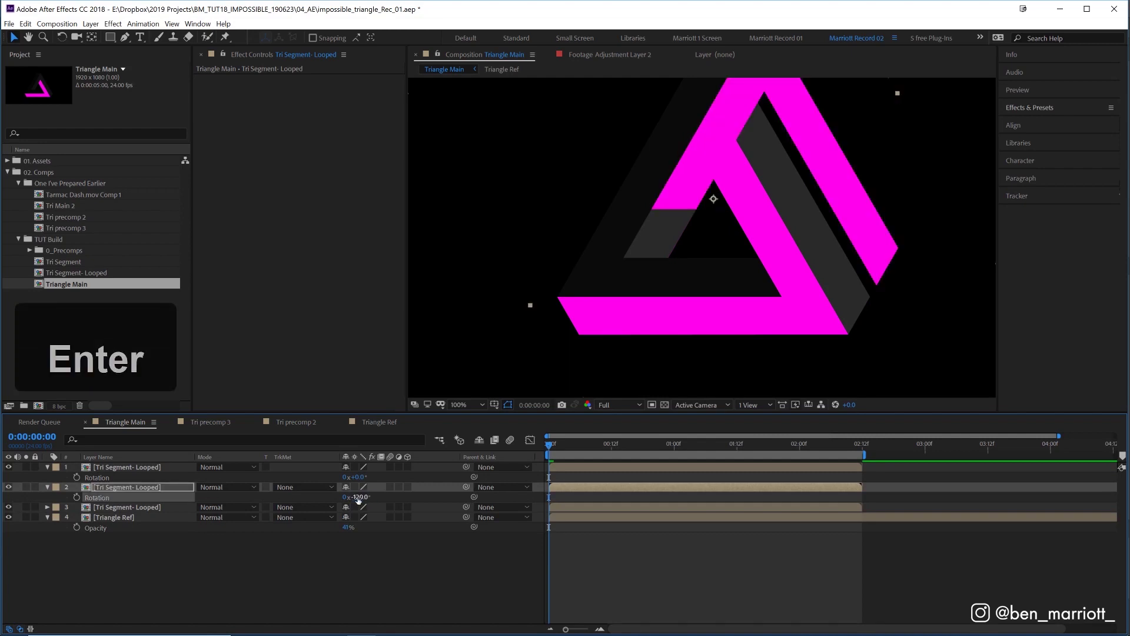
{"action": "left_click_drag", "start_coordinate": [676, 198], "coordinate": [651, 229]}
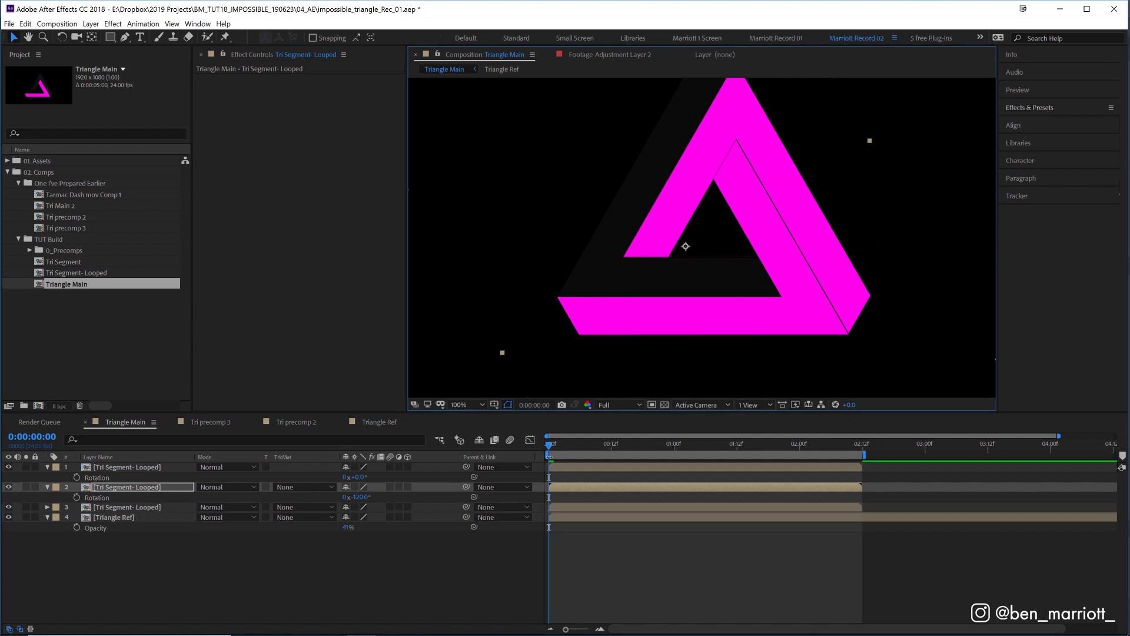
Step: Set the topmost Tri Segment- Looped copy's Rotation to -240° and position it over the remaining arms of the reference triangle
{"action": "left_click", "coordinate": [574, 466]}
{"action": "key", "text": "r"}
{"action": "key", "text": "r"}
{"action": "left_click", "coordinate": [357, 477]}
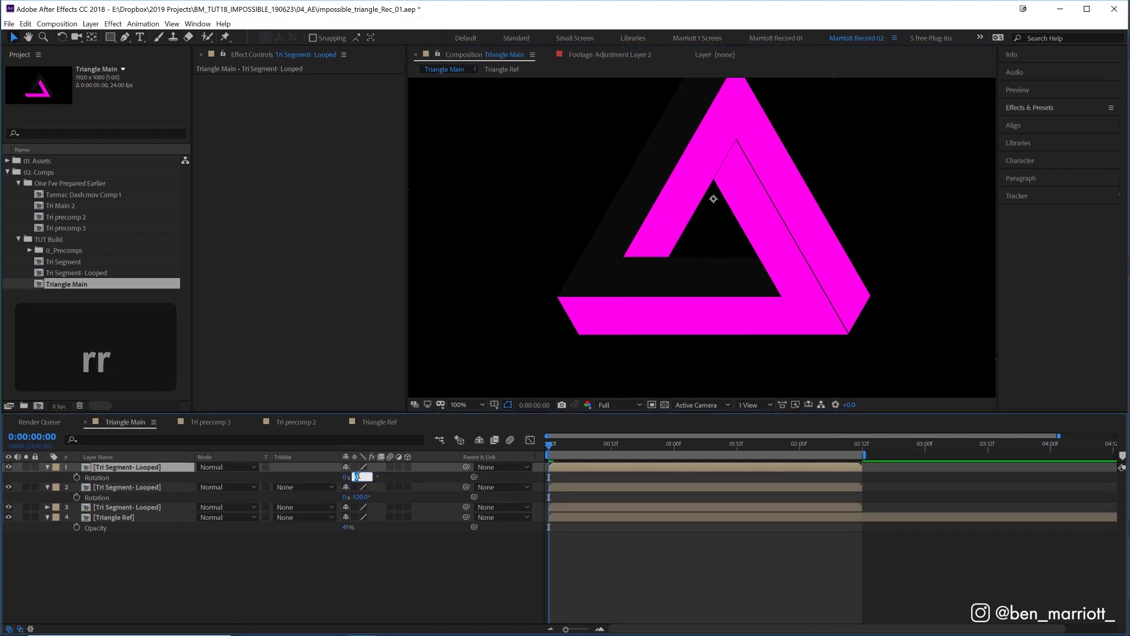
{"action": "type", "text": "-240"}
{"action": "key", "text": "Return"}
{"action": "key", "text": "Down"}
{"action": "key", "text": "Down"}
{"action": "key", "text": "Down"}
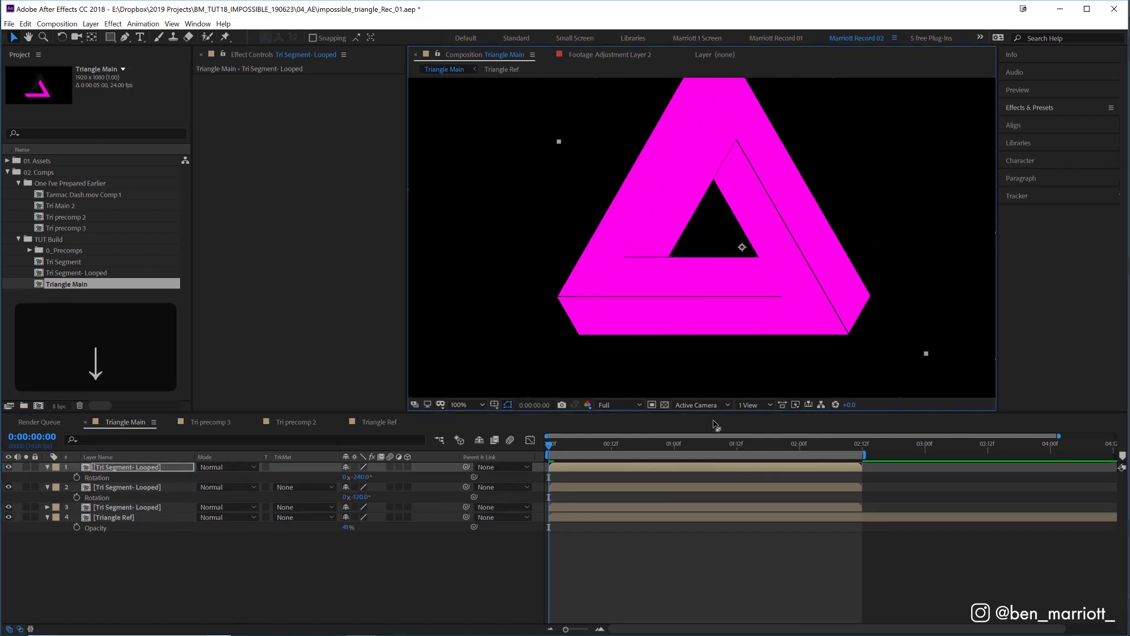
Step: Nudge the -120° copy to close the gaps between the triangle's sides, and preview the animation
{"action": "left_click", "coordinate": [592, 494]}
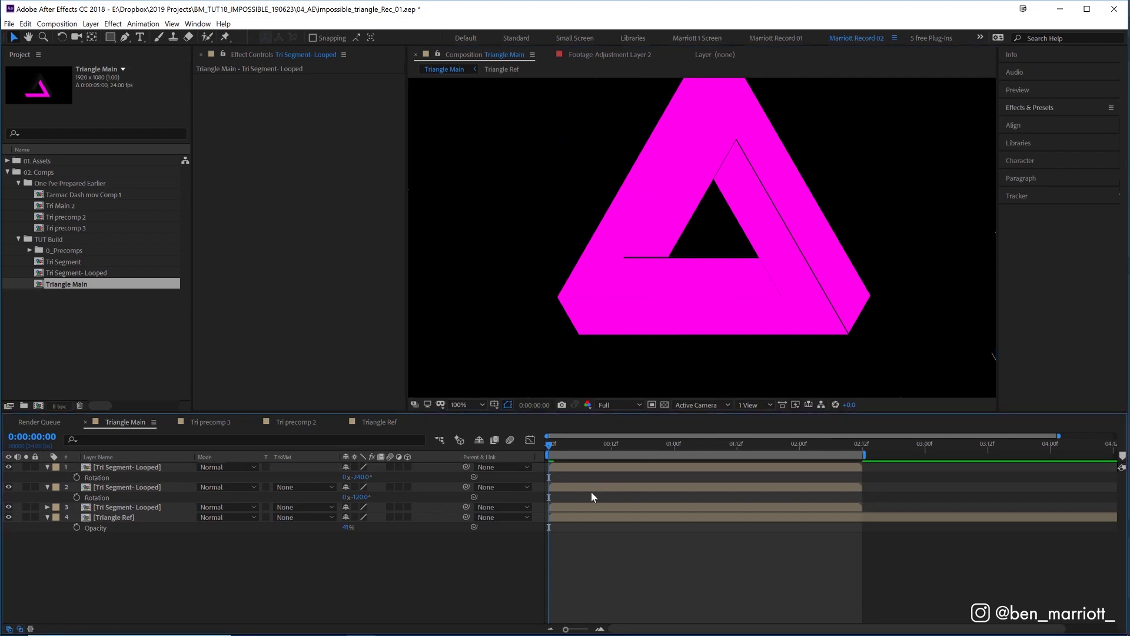
{"action": "left_click", "coordinate": [589, 490]}
{"action": "key", "text": "Down"}
{"action": "key", "text": "Right"}
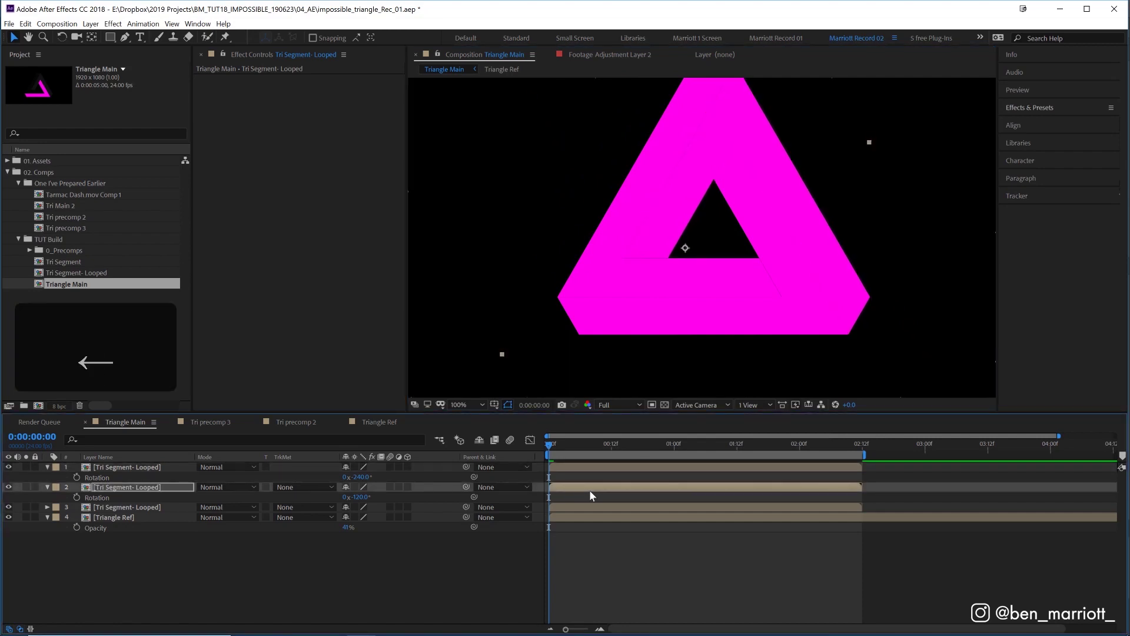
{"action": "key", "text": "Left"}
{"action": "key", "text": "space"}
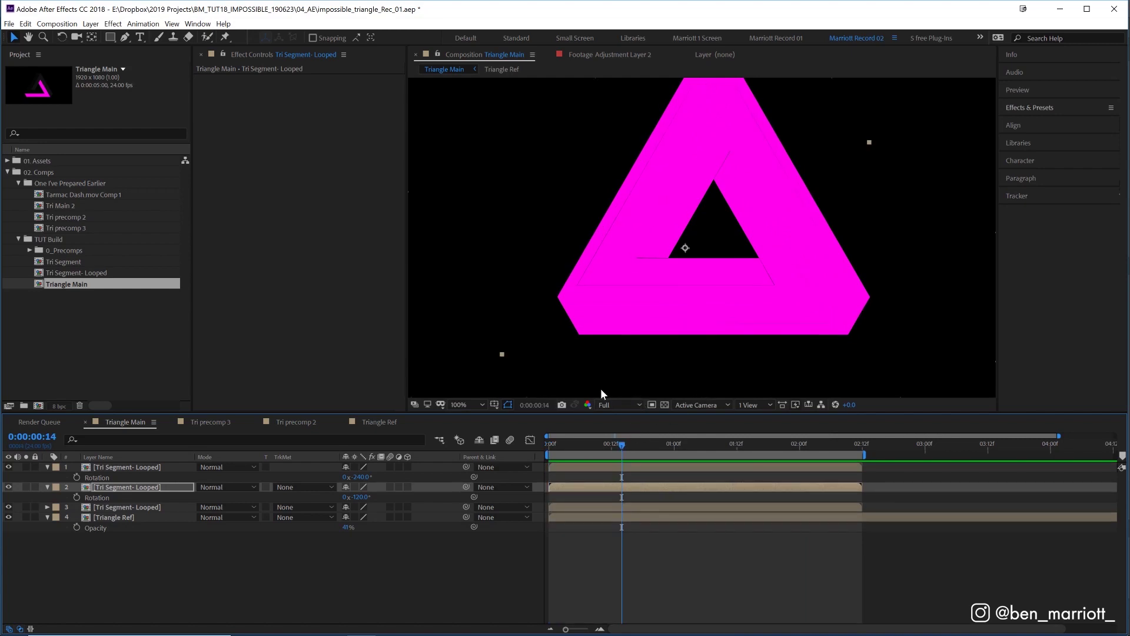
Step: Apply the Fill effect to the topmost Tri Segment- Looped layer
{"action": "left_click", "coordinate": [616, 467]}
{"action": "key", "text": "ctrl+5"}
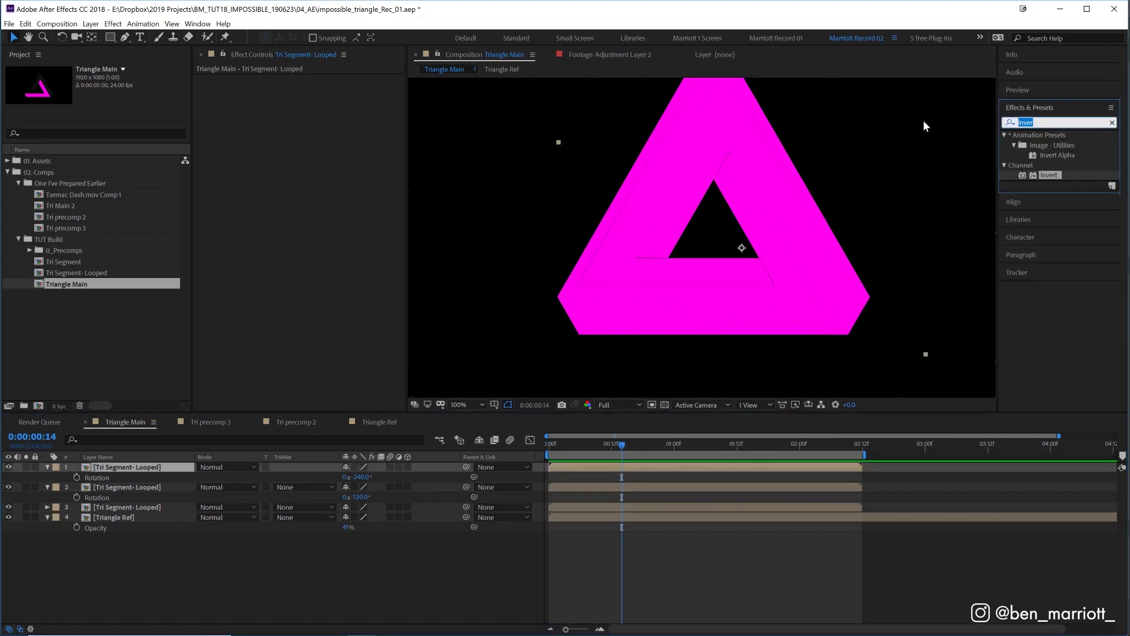
{"action": "type", "text": "fill"}
{"action": "double_click", "coordinate": [1035, 195]}
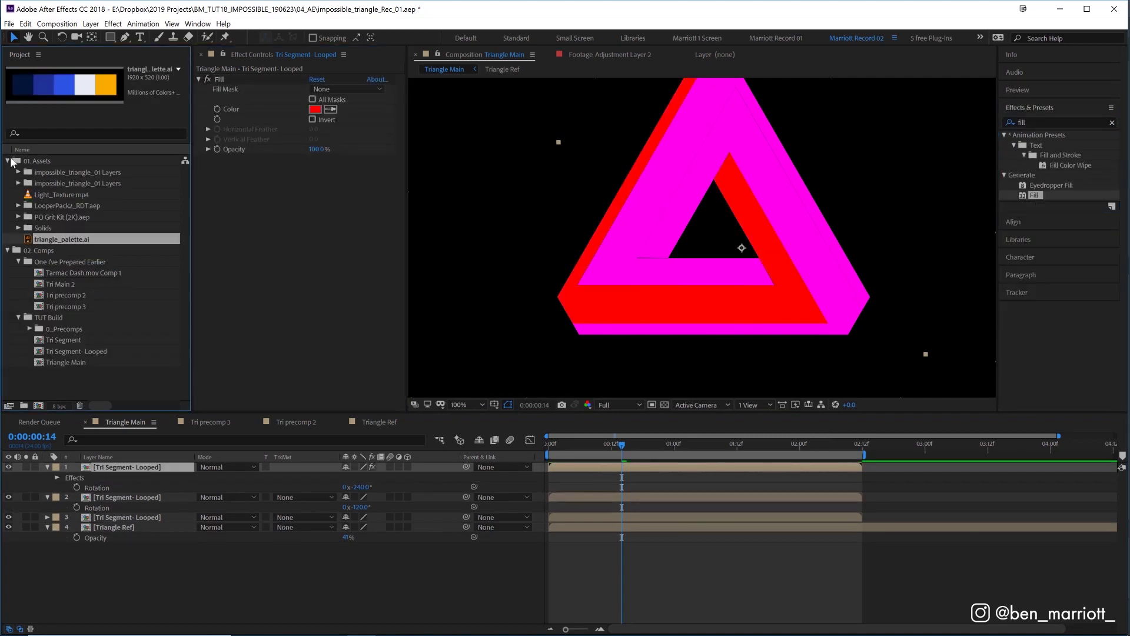
Step: Sample the dark navy swatch of triangle_palette.ai as the Fill color of the topmost looped segment
{"action": "left_click", "coordinate": [7, 160]}
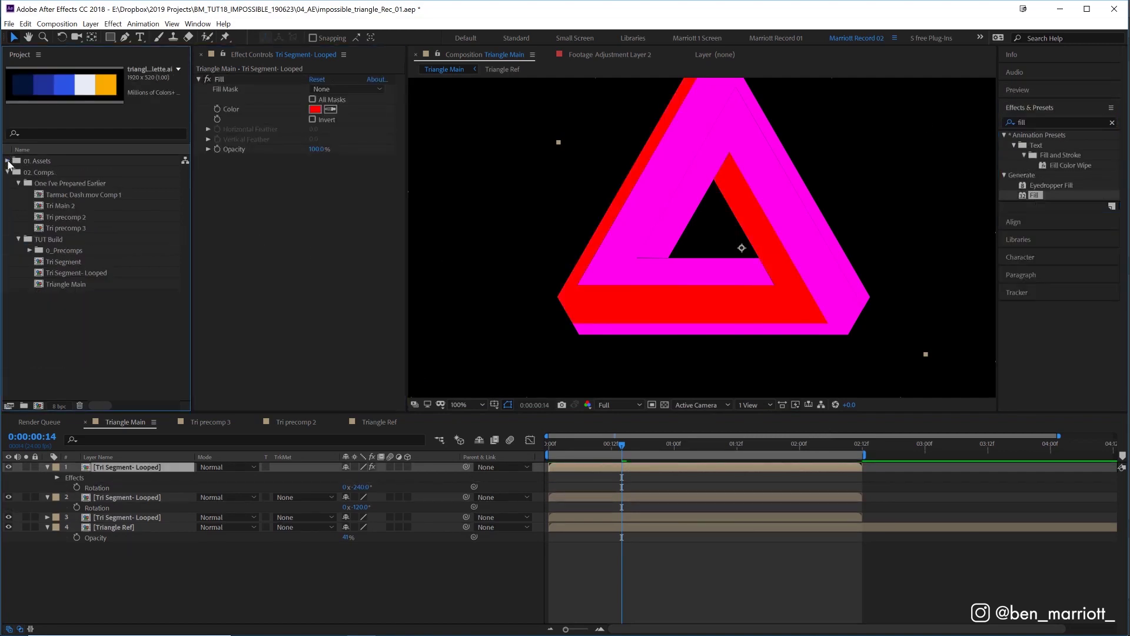
{"action": "left_click", "coordinate": [7, 160]}
{"action": "left_click", "coordinate": [52, 236]}
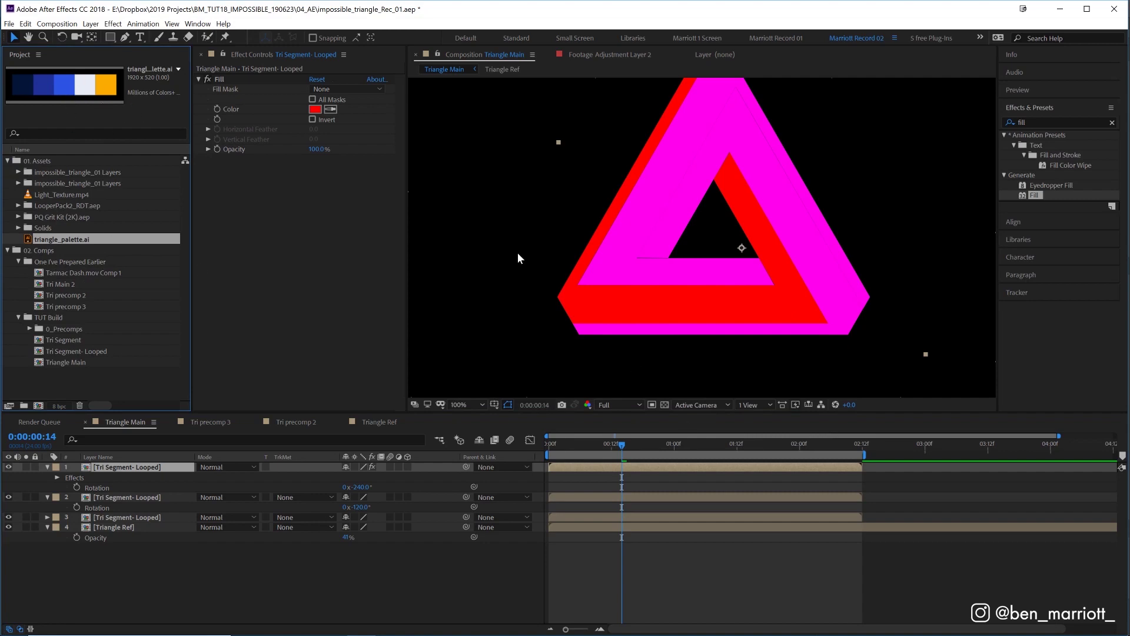
{"action": "left_click", "coordinate": [331, 109]}
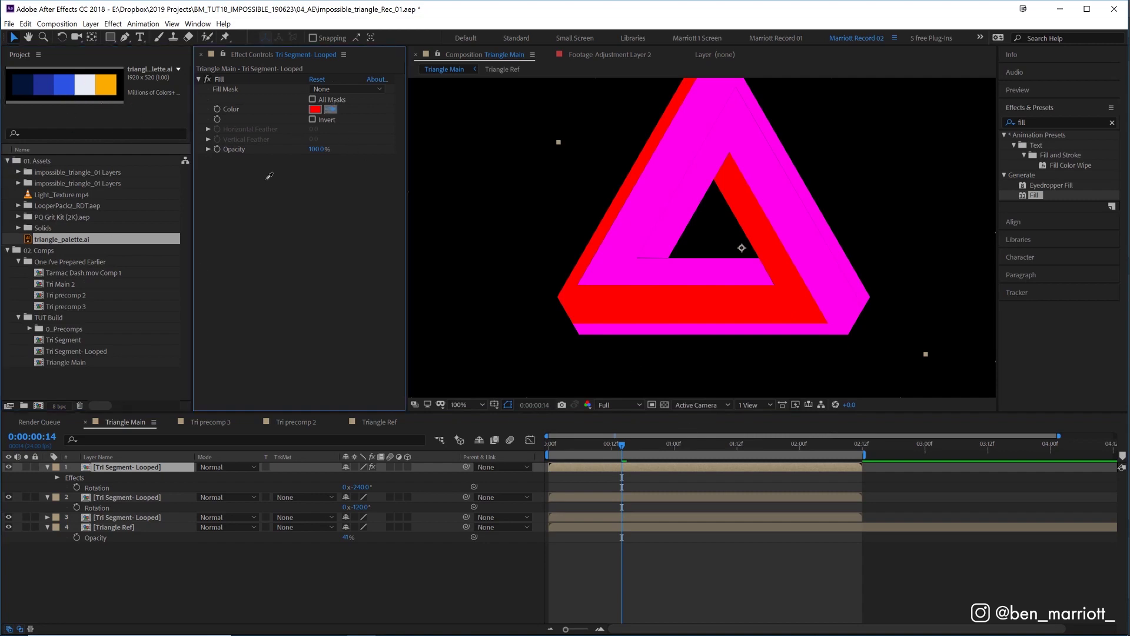
{"action": "left_click", "coordinate": [24, 85]}
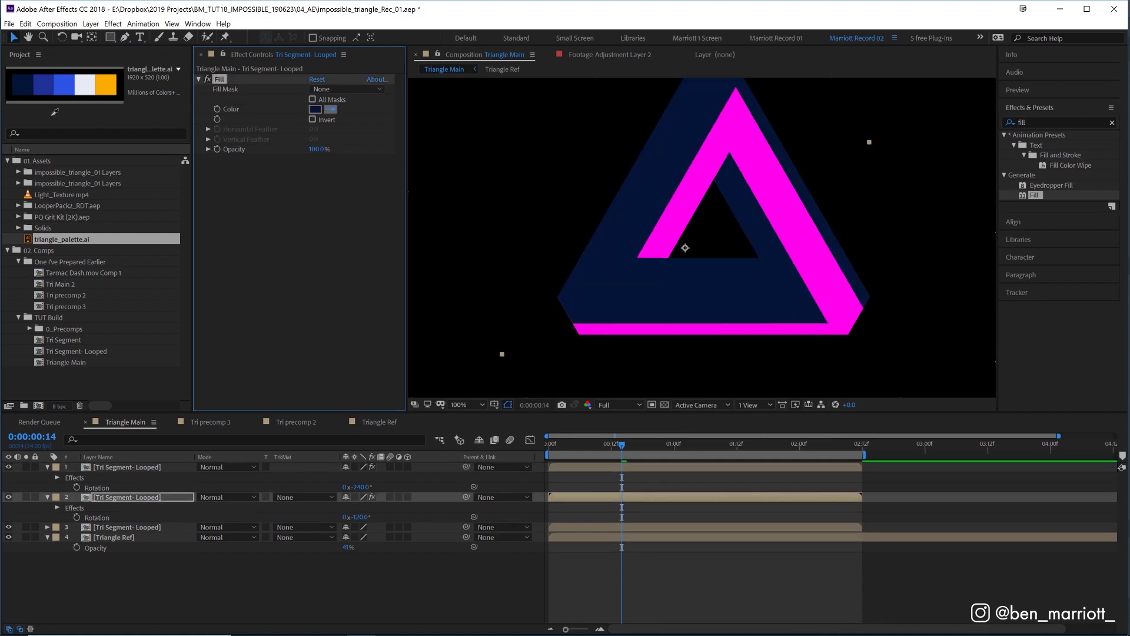
Step: Fill the -120° copy with the palette's medium blue and the unrotated copy with its off-white, and preview the result
{"action": "left_click", "coordinate": [44, 86]}
{"action": "left_click", "coordinate": [86, 86]}
{"action": "key", "text": "space"}
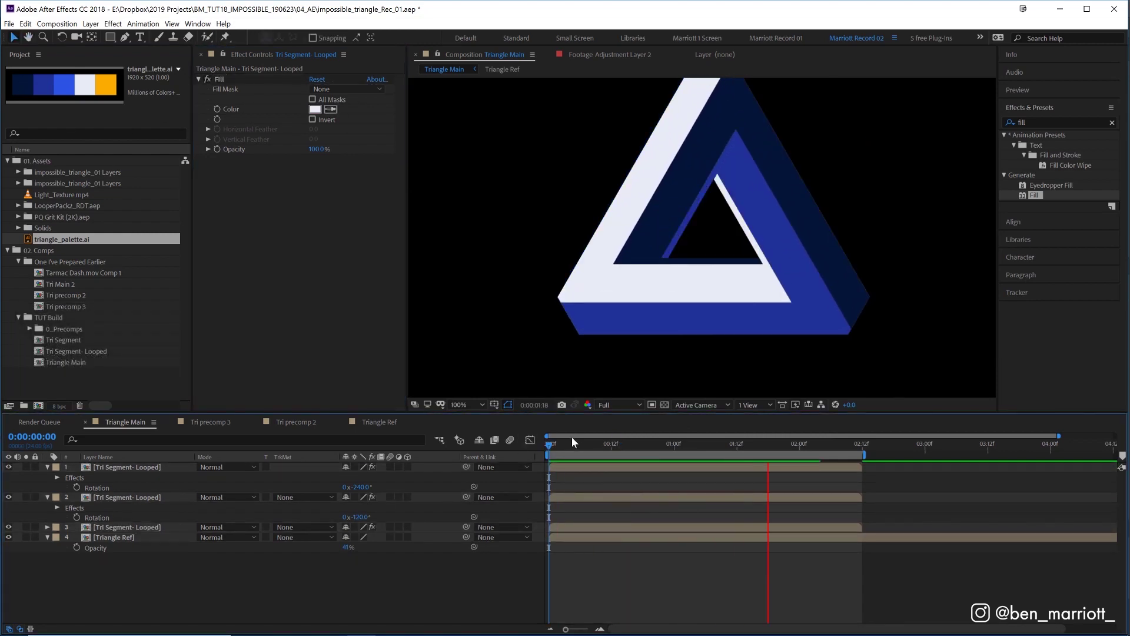
Step: Set the Triangle Main composition's background color to the palette's orange and preview the loop
{"action": "key", "text": "Escape"}
{"action": "key", "text": "ctrl+k"}
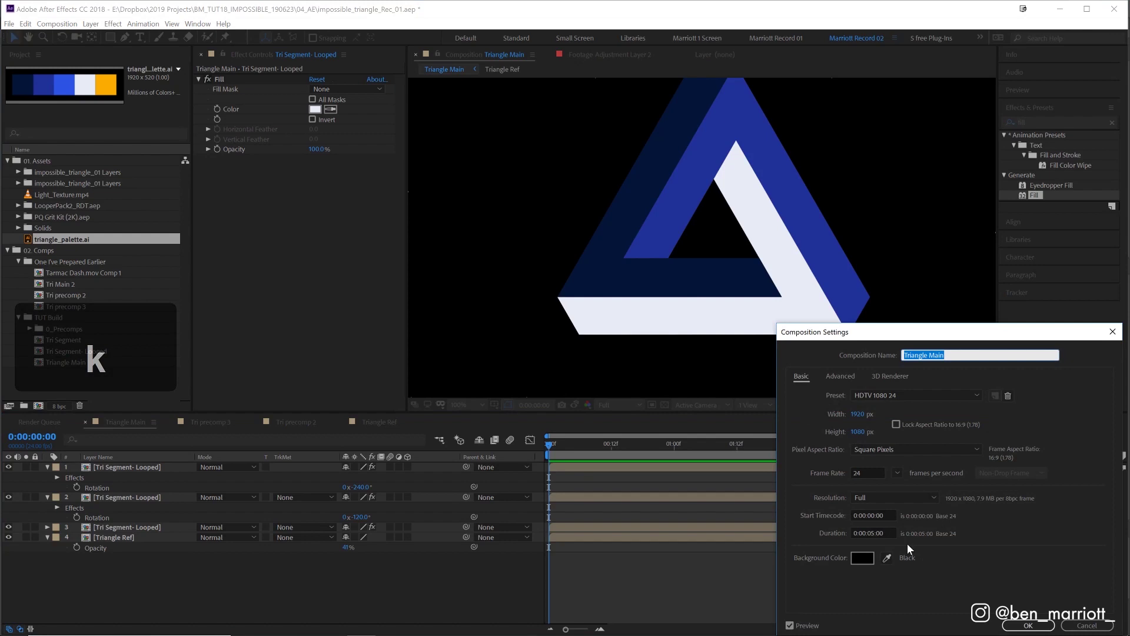
{"action": "left_click", "coordinate": [886, 557]}
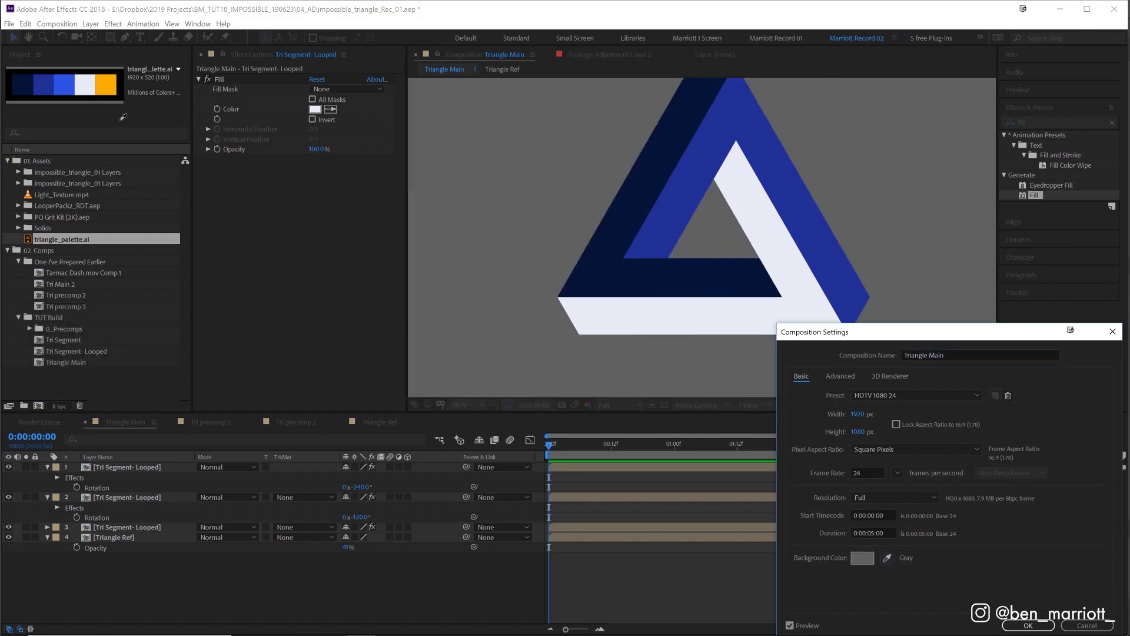
{"action": "left_click", "coordinate": [106, 85]}
{"action": "left_click", "coordinate": [1028, 625]}
{"action": "key", "text": "space"}
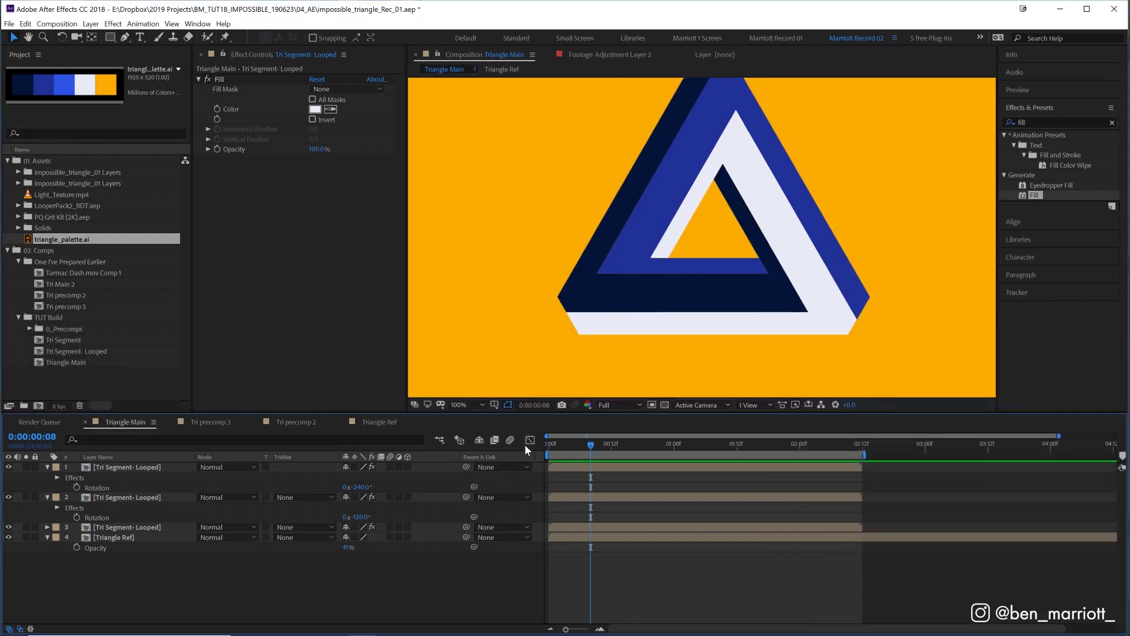
{"action": "key", "text": "space"}
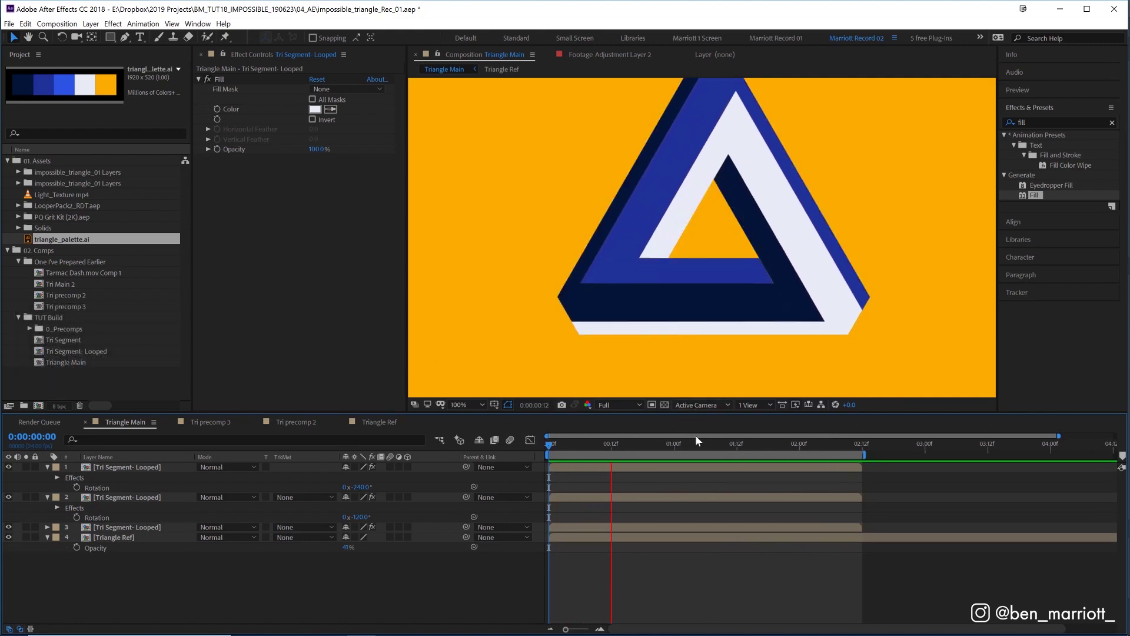
Step: Examine the seams between the triangle's sides up close at several frames, and look inside the Tri Segment- Looped composition
{"action": "left_click", "coordinate": [675, 443]}
{"action": "scroll", "coordinate": [659, 317], "scroll_direction": "up", "scroll_amount": 1}
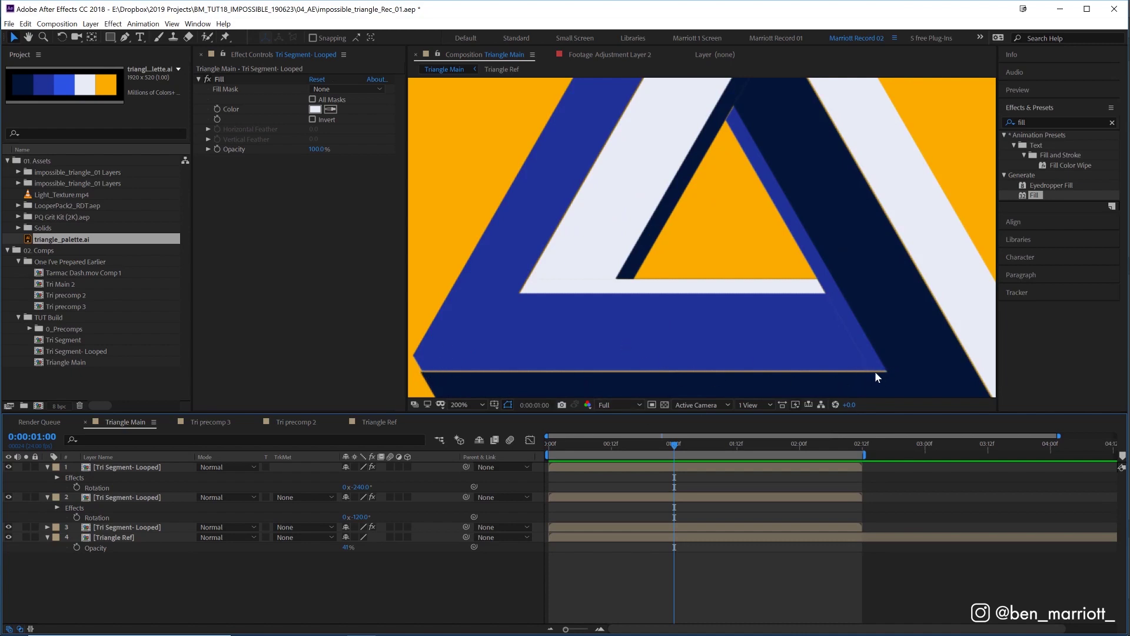
{"action": "left_click_drag", "start_coordinate": [681, 446], "coordinate": [685, 449]}
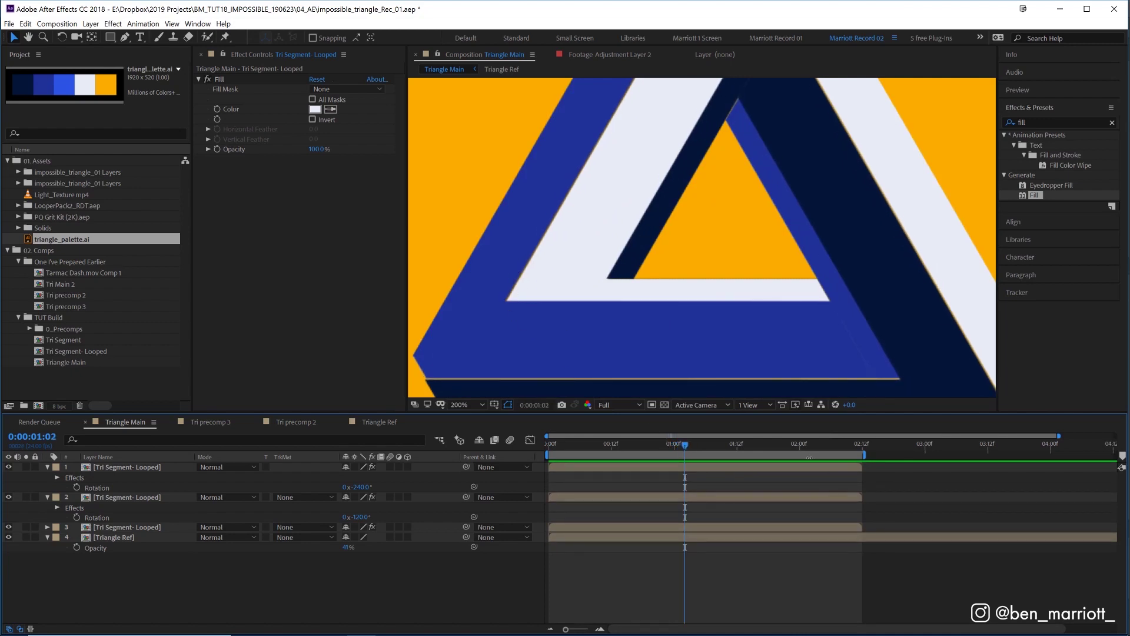
{"action": "left_click_drag", "start_coordinate": [810, 445], "coordinate": [837, 450]}
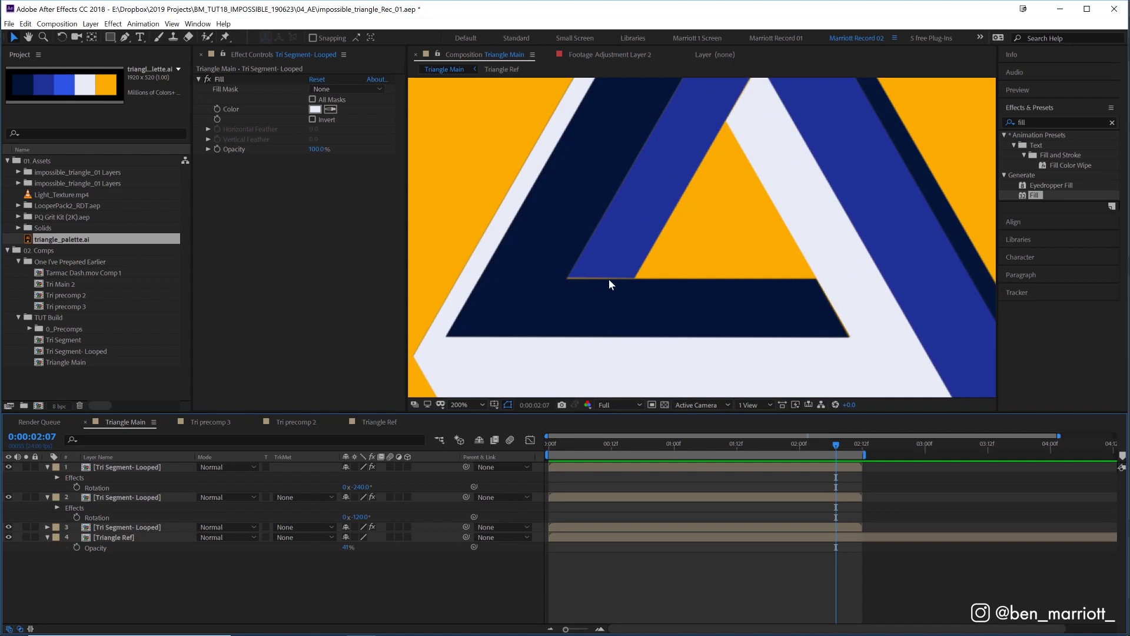
{"action": "double_click", "coordinate": [128, 467]}
{"action": "left_click", "coordinate": [970, 466]}
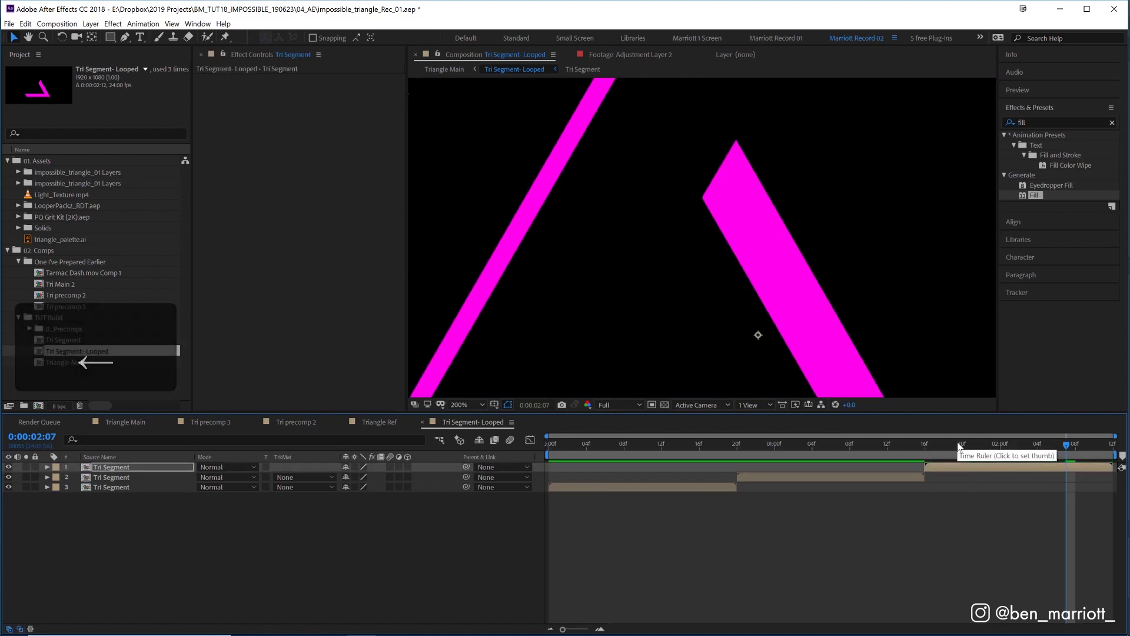
{"action": "key", "text": "Tab"}
{"action": "left_click", "coordinate": [752, 324]}
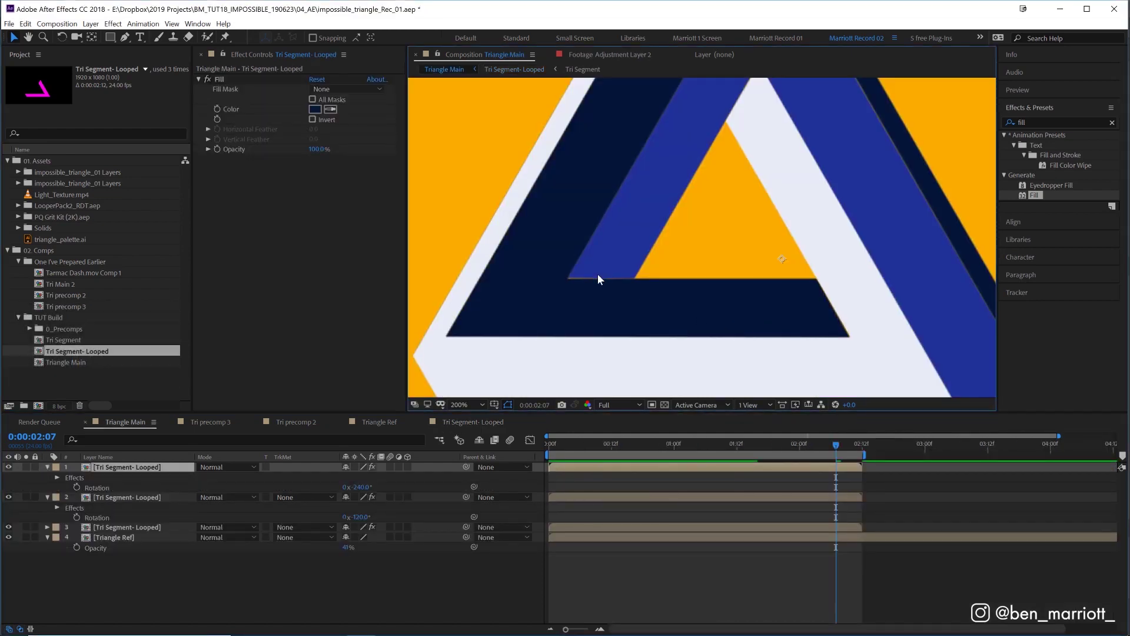
{"action": "key", "text": "space"}
{"action": "left_click_drag", "start_coordinate": [628, 253], "coordinate": [645, 203]}
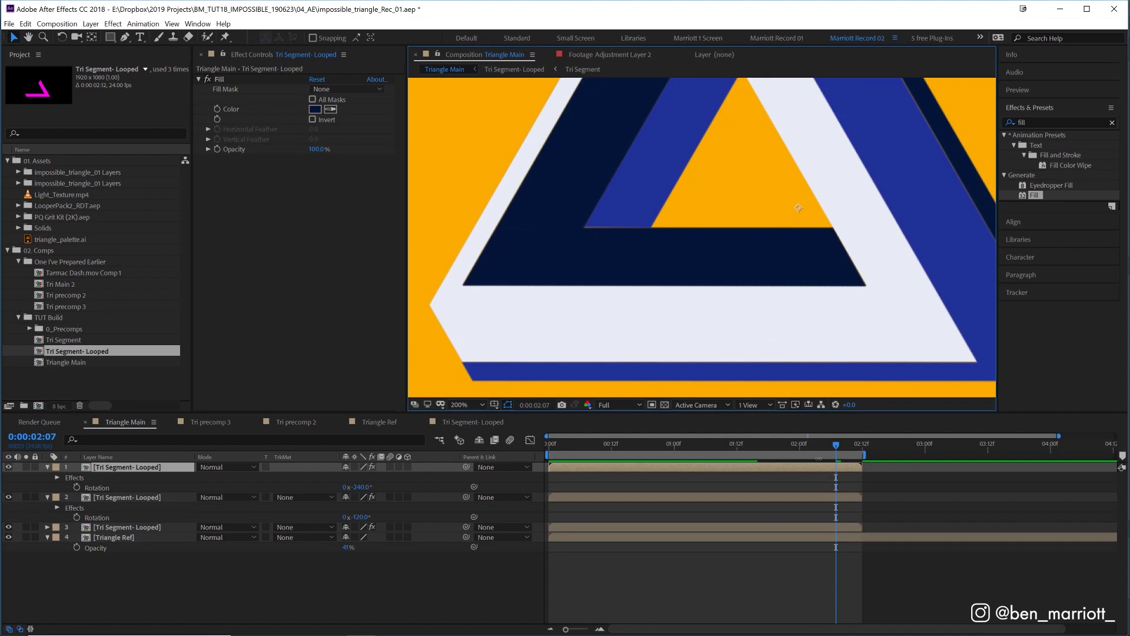
Step: Lock the Triangle Main viewer, show Tri Segment- Looped beside it, and select its second Tri Segment layer at 0:00:01:03
{"action": "left_click", "coordinate": [439, 53]}
{"action": "double_click", "coordinate": [146, 468]}
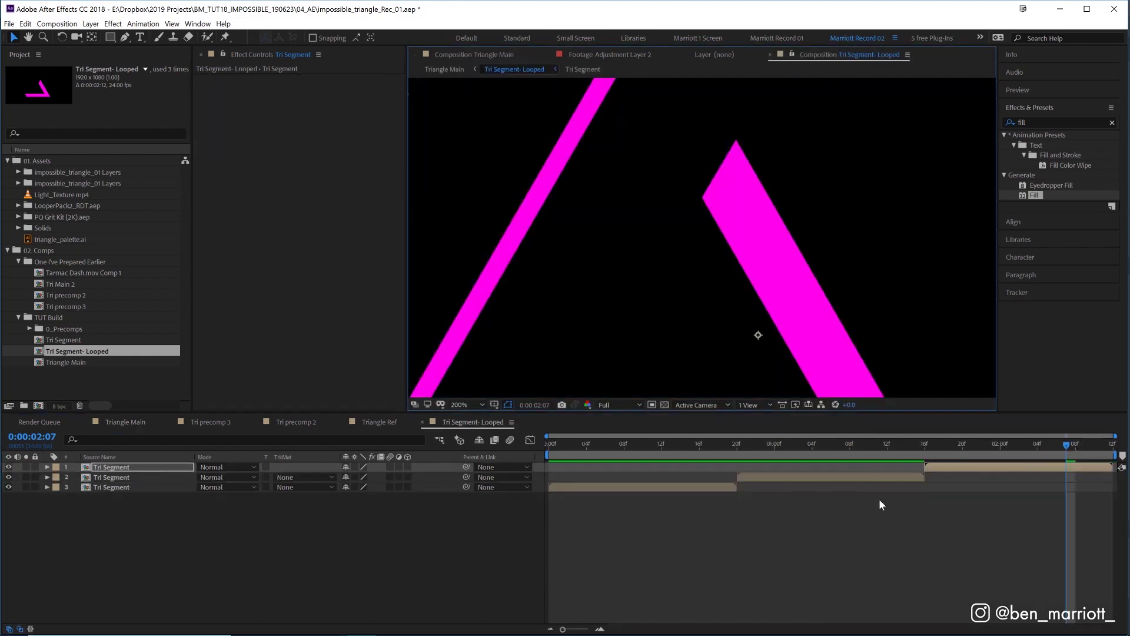
{"action": "left_click_drag", "start_coordinate": [849, 444], "coordinate": [831, 444]}
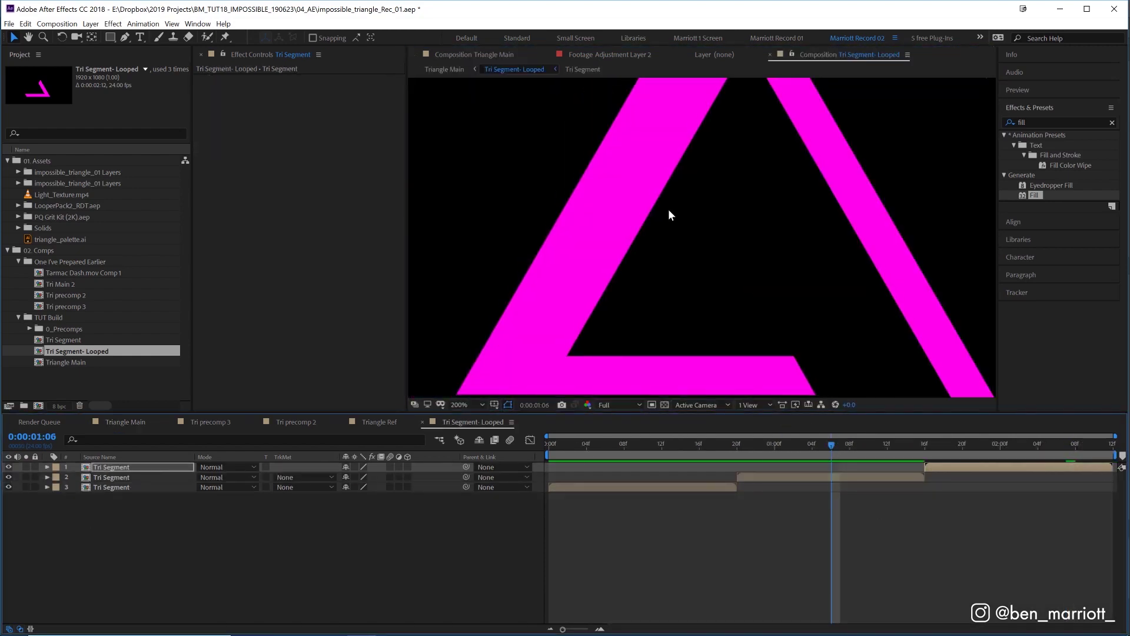
{"action": "left_click", "coordinate": [491, 54]}
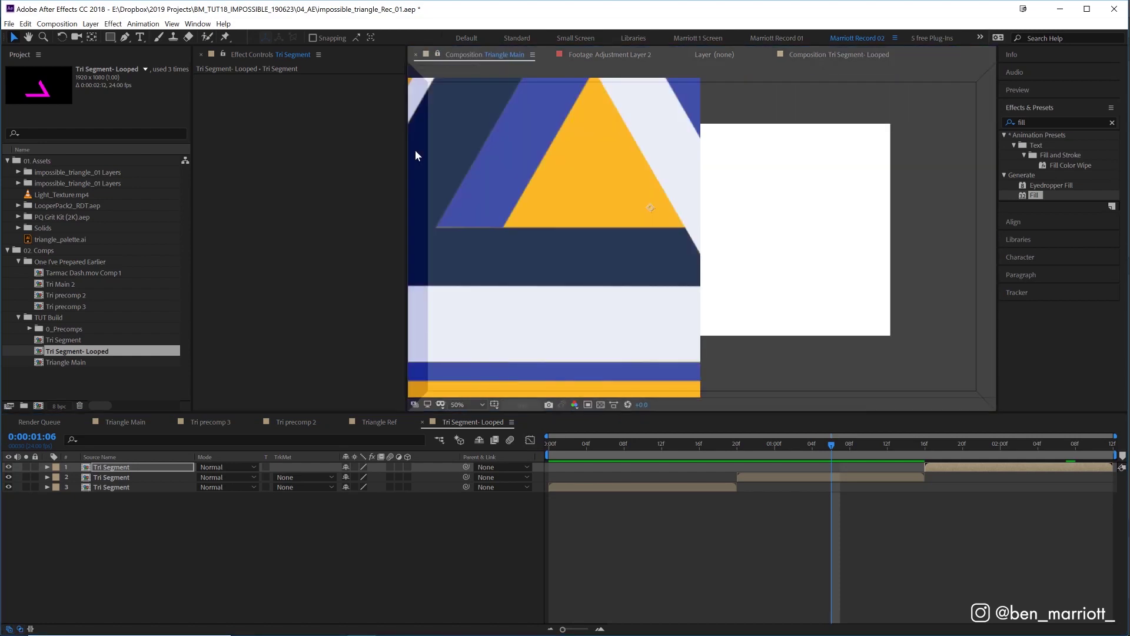
{"action": "mouse_move", "coordinate": [825, 444]}
{"action": "left_mouse_down"}
{"action": "mouse_move", "coordinate": [857, 448]}
{"action": "mouse_move", "coordinate": [803, 444]}
{"action": "left_mouse_up"}
{"action": "scroll", "coordinate": [637, 255], "scroll_direction": "down", "scroll_amount": 1}
{"action": "left_click", "coordinate": [812, 478]}
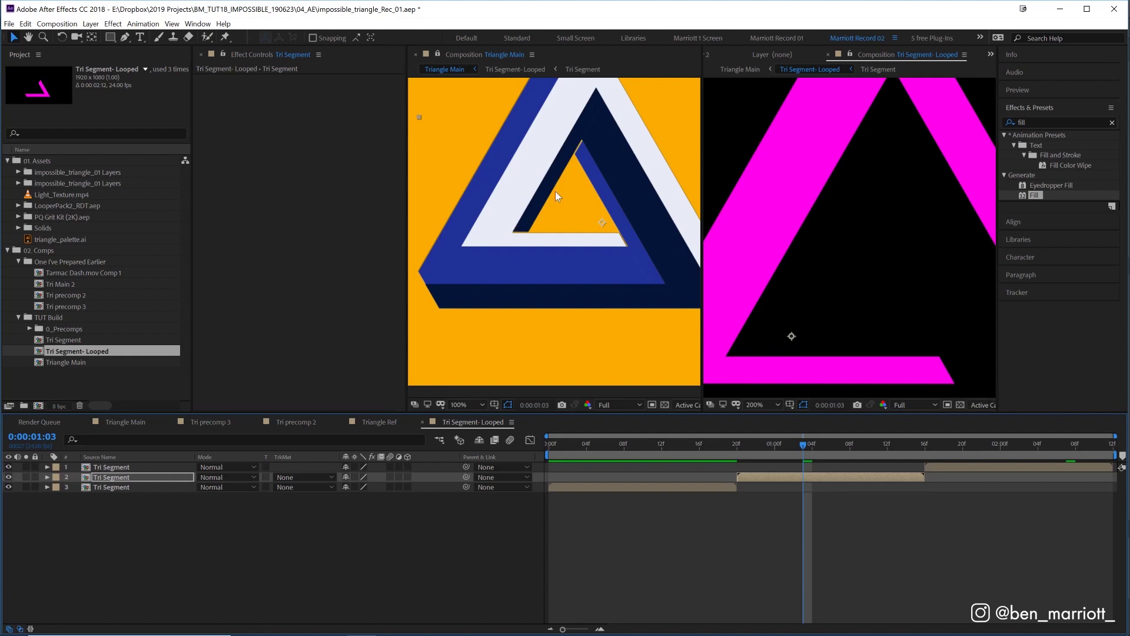
Step: Try shifting the second Tri Segment up and to the left while watching Triangle Main, and undo the move
{"action": "left_click_drag", "start_coordinate": [780, 249], "coordinate": [751, 244]}
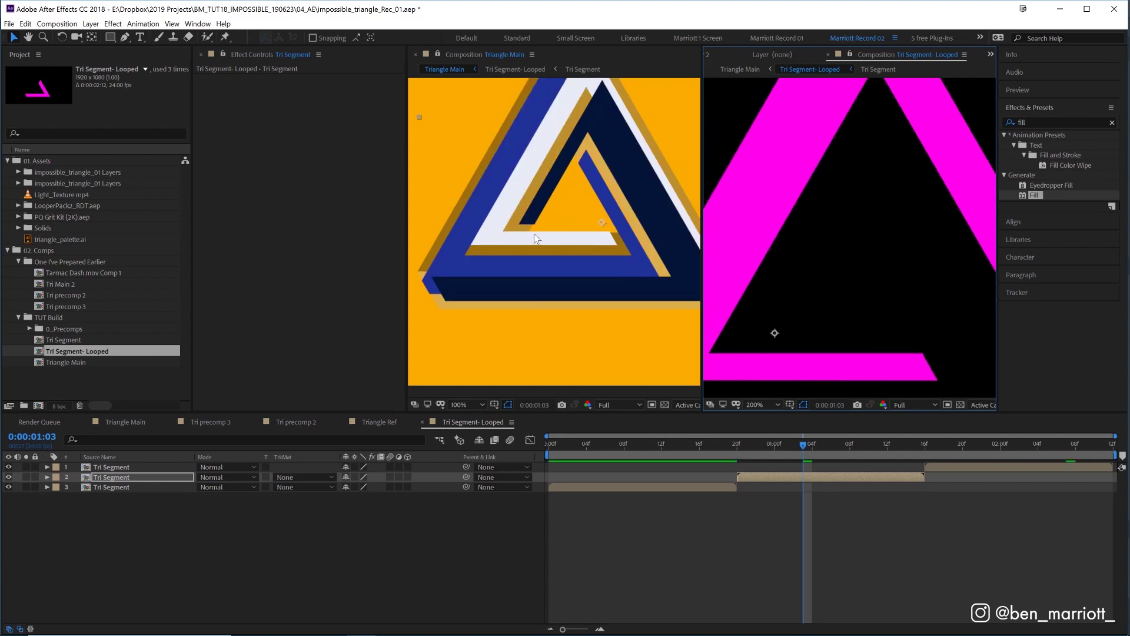
{"action": "key", "text": "ctrl+z"}
{"action": "key", "text": "ctrl+z"}
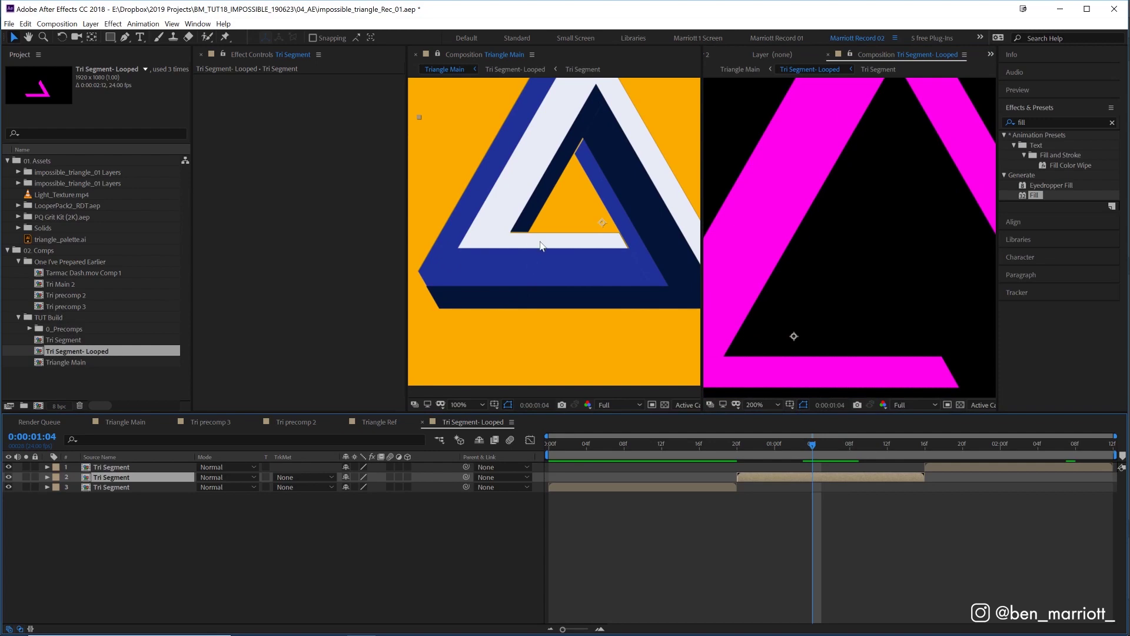
Step: Nudge the second Tri Segment at 0:00:01:04 in small horizontal and vertical increments while checking the seams in Triangle Main
{"action": "key", "text": "Right"}
{"action": "key", "text": "Right"}
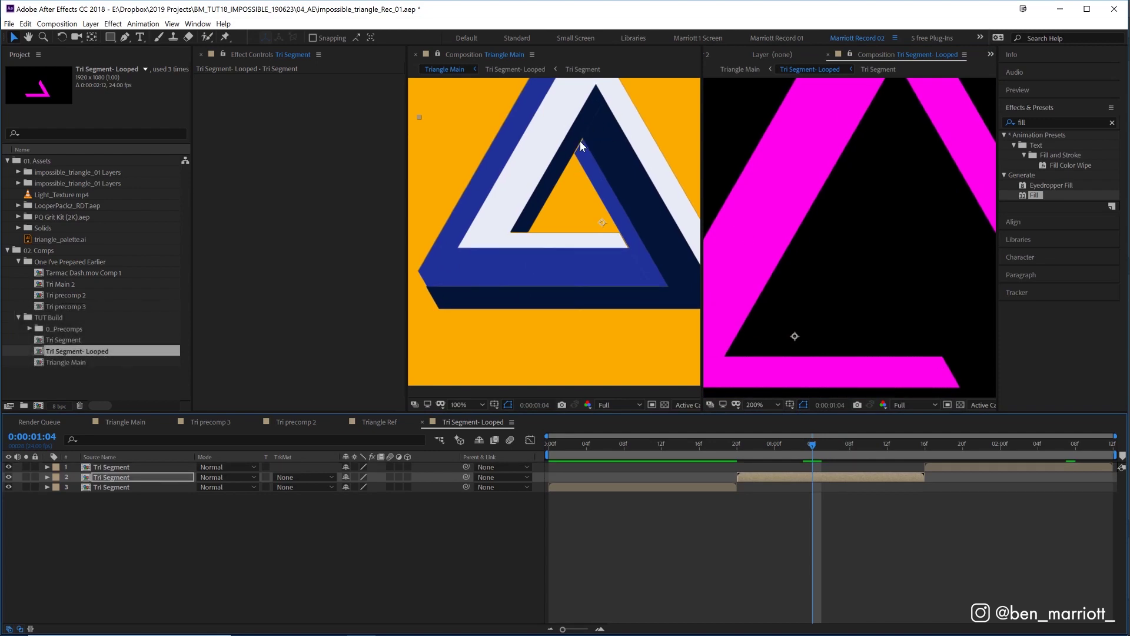
{"action": "key", "text": "Right"}
{"action": "key", "text": "Right"}
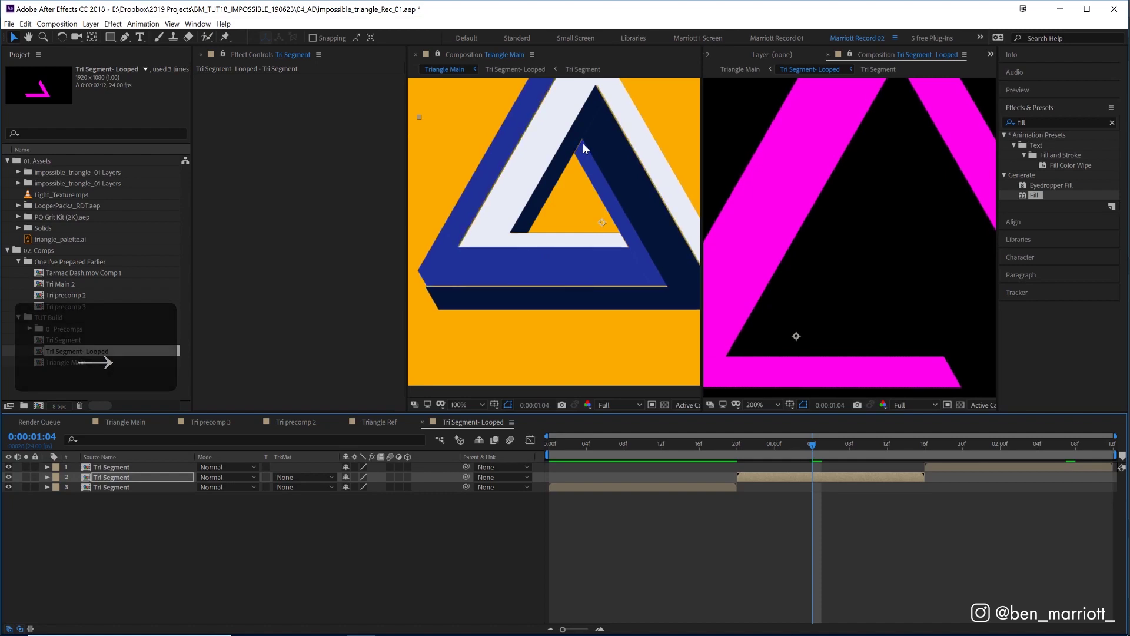
{"action": "key", "text": "Up"}
{"action": "key", "text": "Right"}
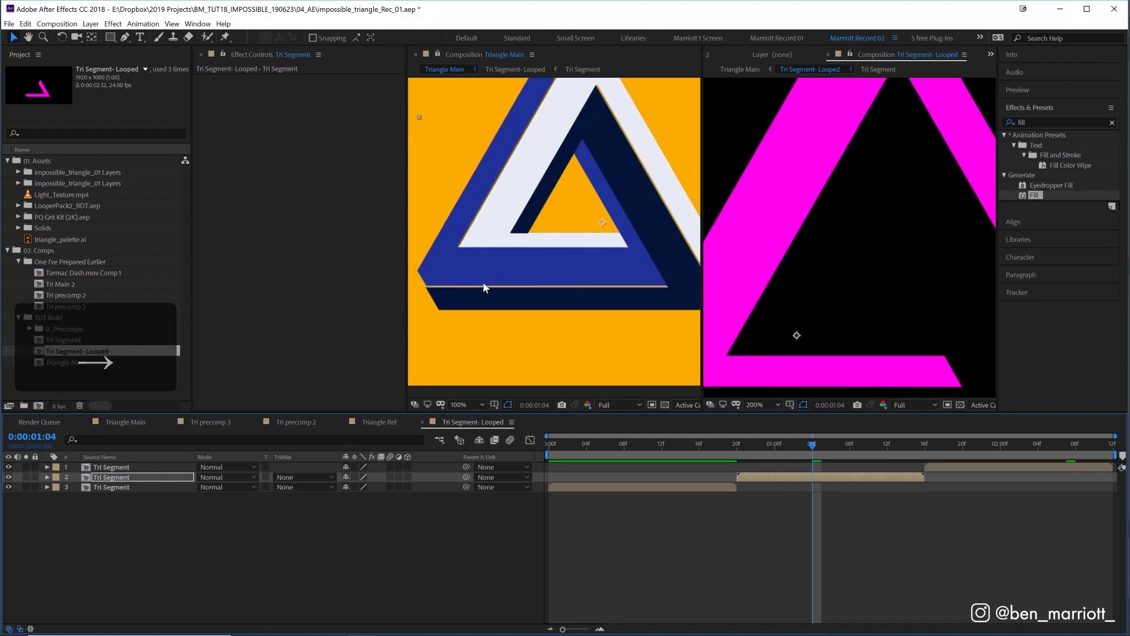
{"action": "key", "text": "Down"}
{"action": "key", "text": "Up"}
{"action": "key", "text": "Up"}
{"action": "key", "text": "Up"}
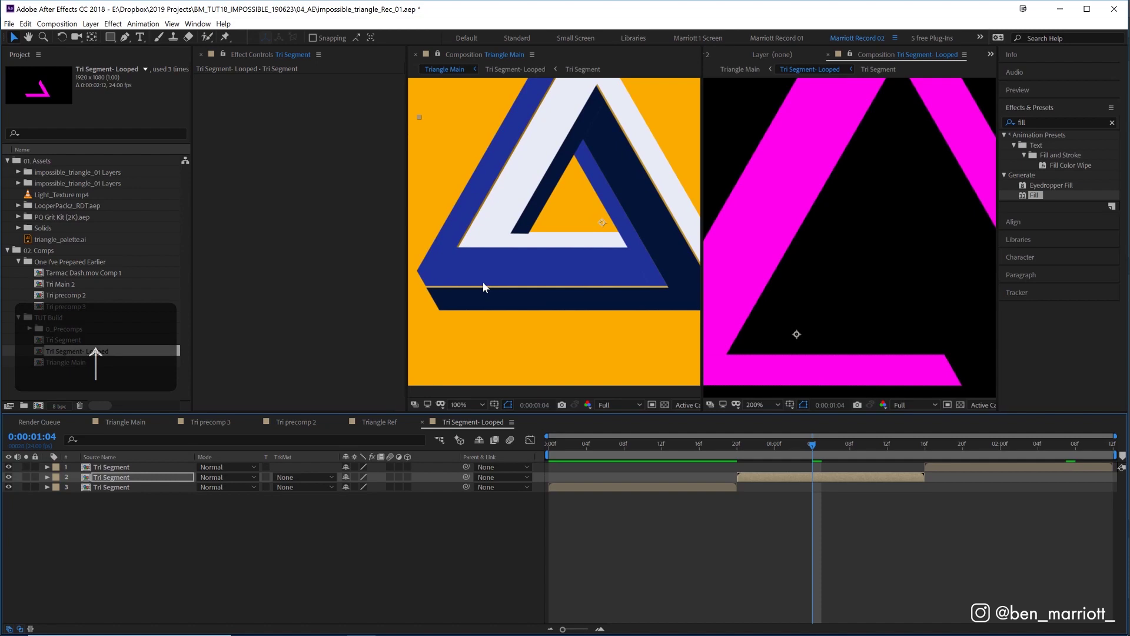
{"action": "key", "text": "Down"}
{"action": "key", "text": "Left"}
{"action": "key", "text": "Left"}
{"action": "key", "text": "Up"}
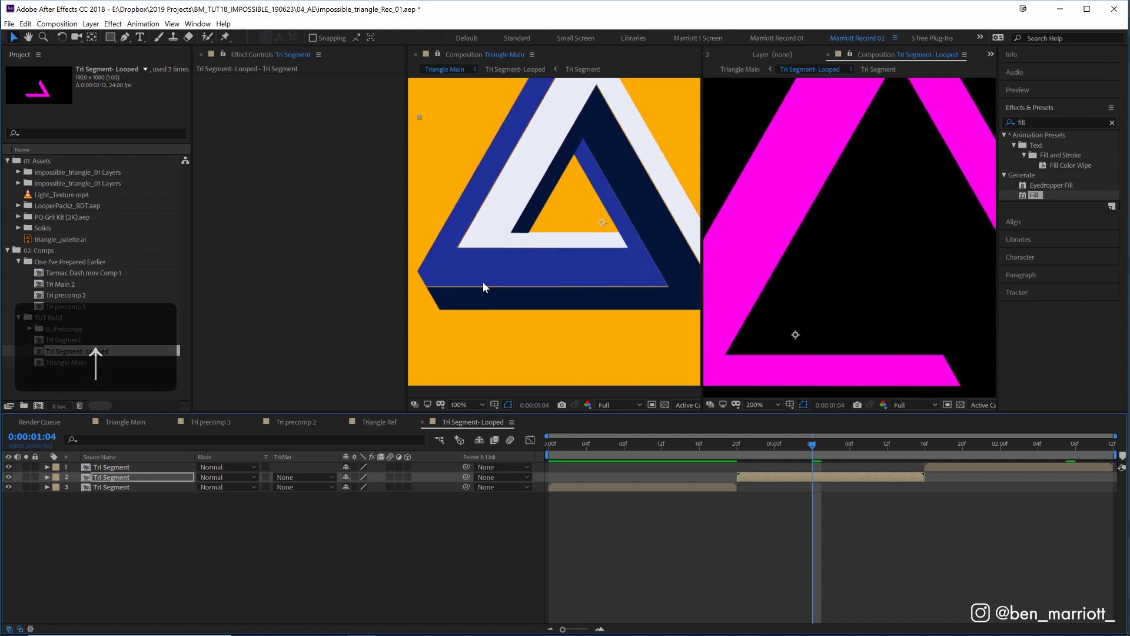
{"action": "key", "text": "Down"}
{"action": "key", "text": "Left"}
{"action": "key", "text": "Left"}
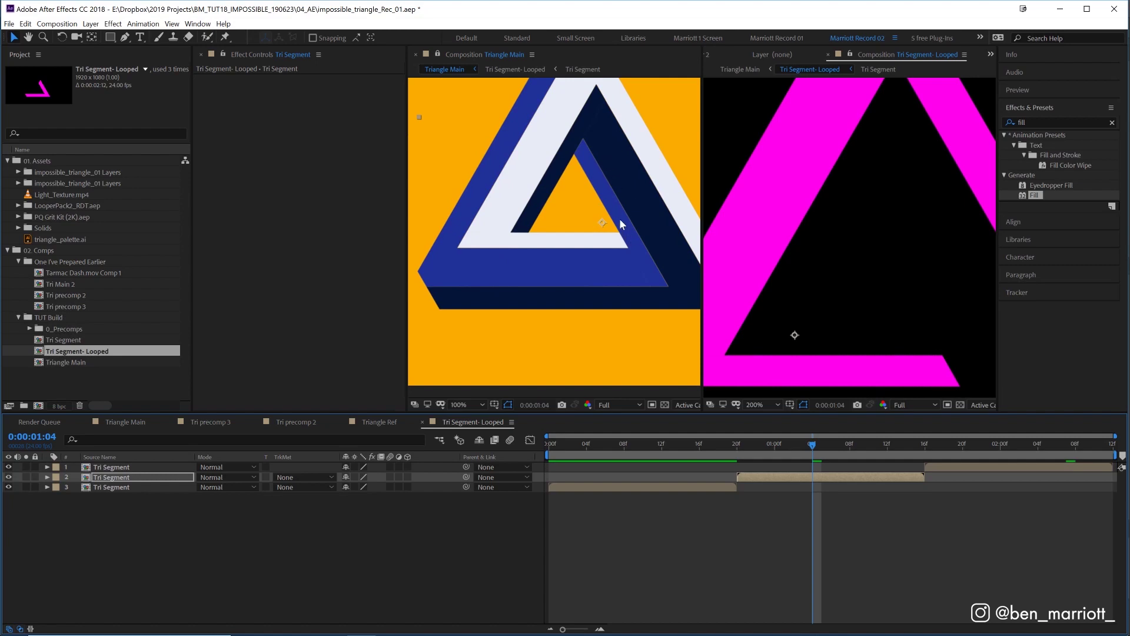
{"action": "key", "text": "Right"}
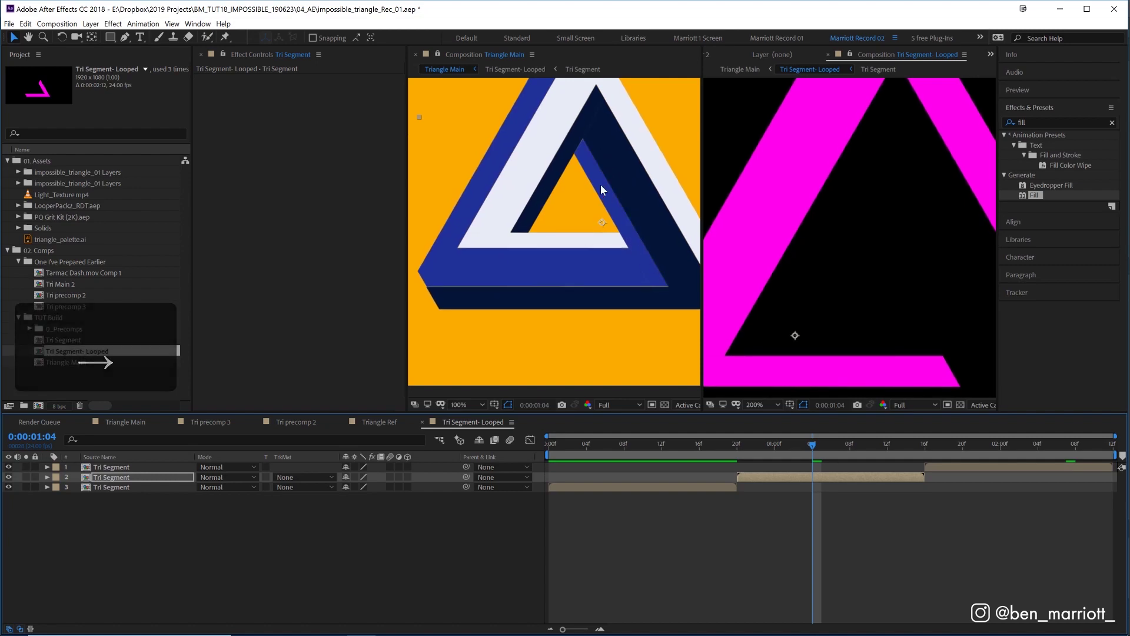
{"action": "key", "text": "Up"}
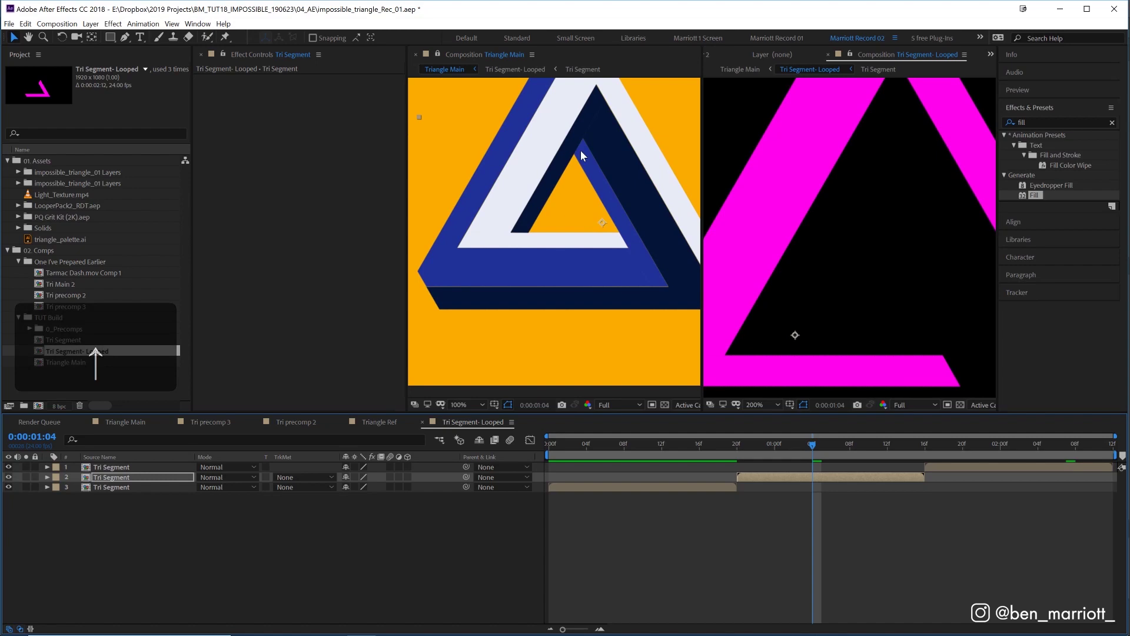
{"action": "key", "text": "Down"}
{"action": "key", "text": "Right"}
{"action": "key", "text": "Down"}
{"action": "key", "text": "Left"}
{"action": "key", "text": "Left"}
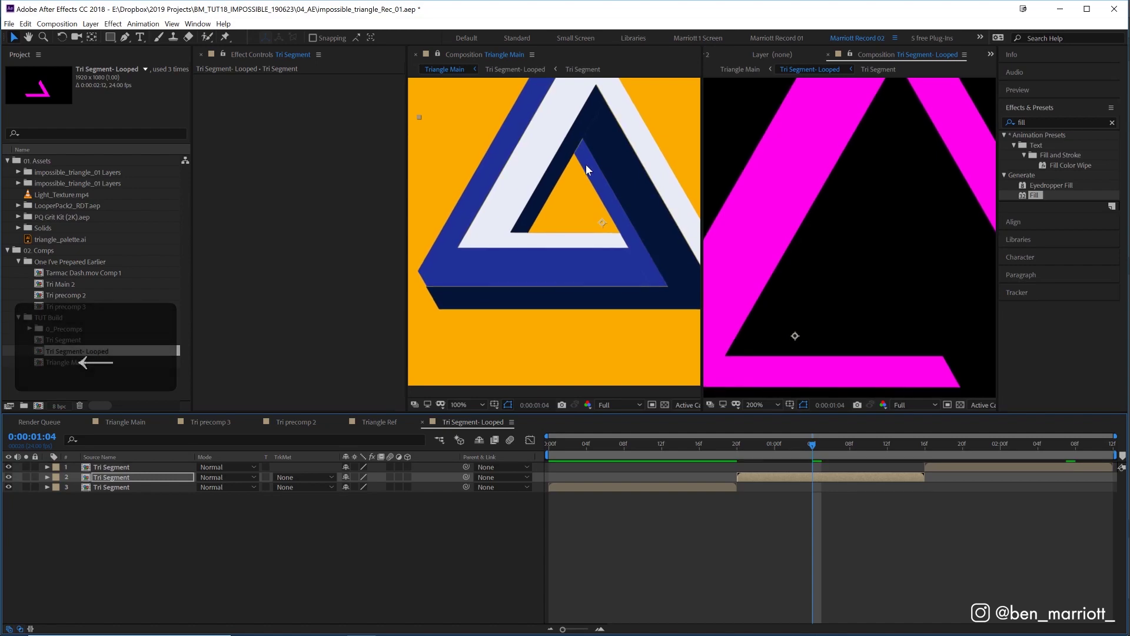
{"action": "key", "text": "Right"}
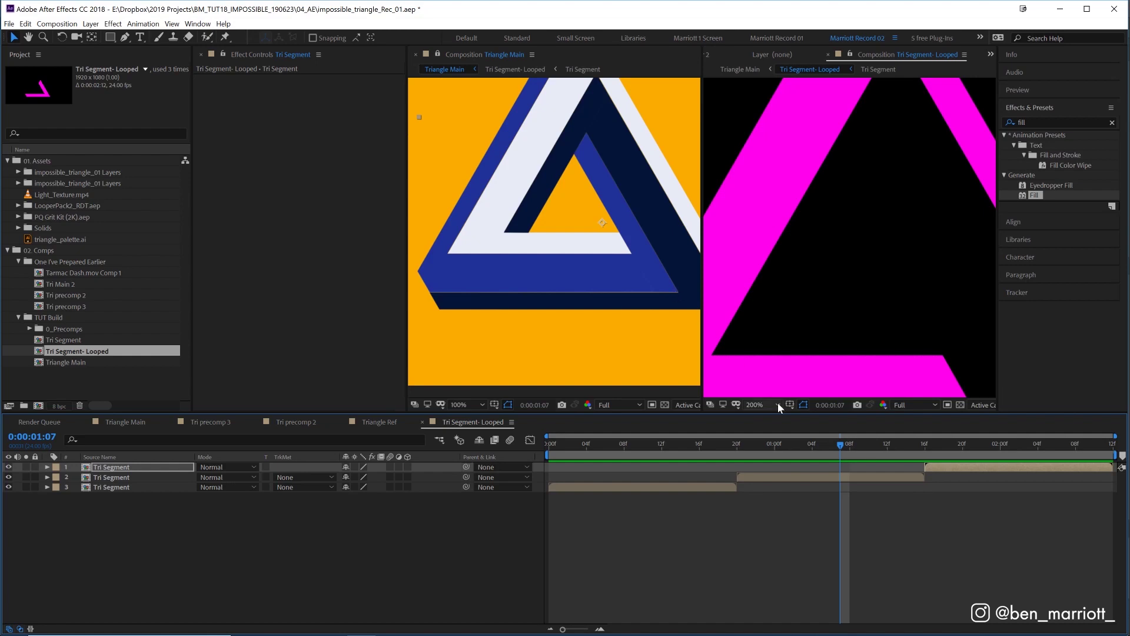
Step: Apply the Simple Choker effect to the second Tri Segment layer and set its Choke Matte to -1
{"action": "left_click", "coordinate": [795, 481]}
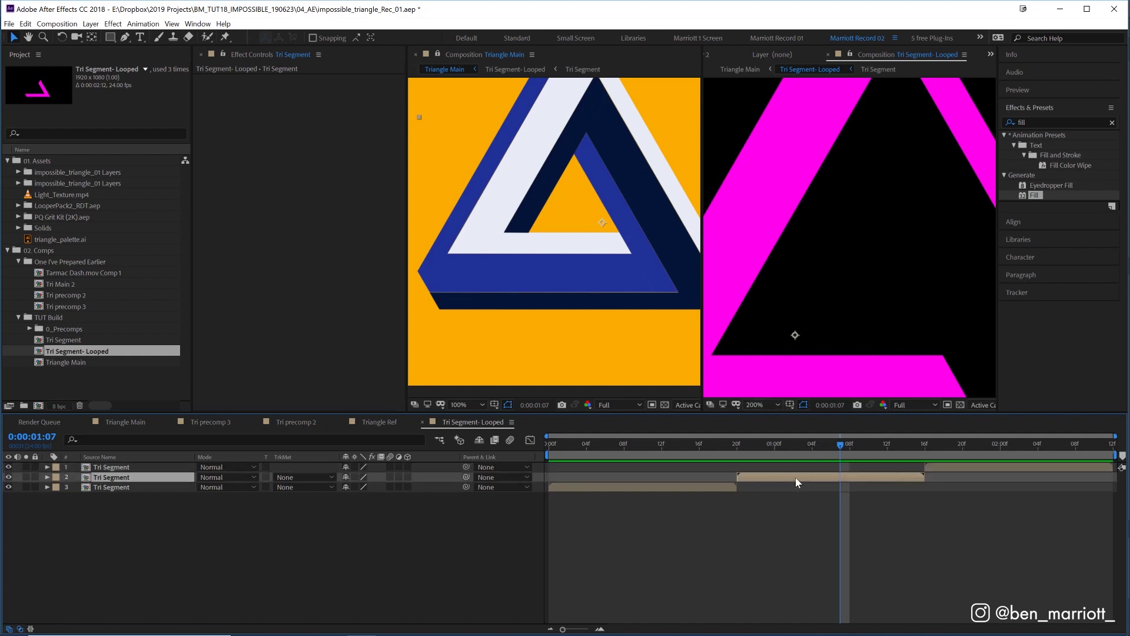
{"action": "left_click", "coordinate": [1036, 120]}
{"action": "type", "text": "simple"}
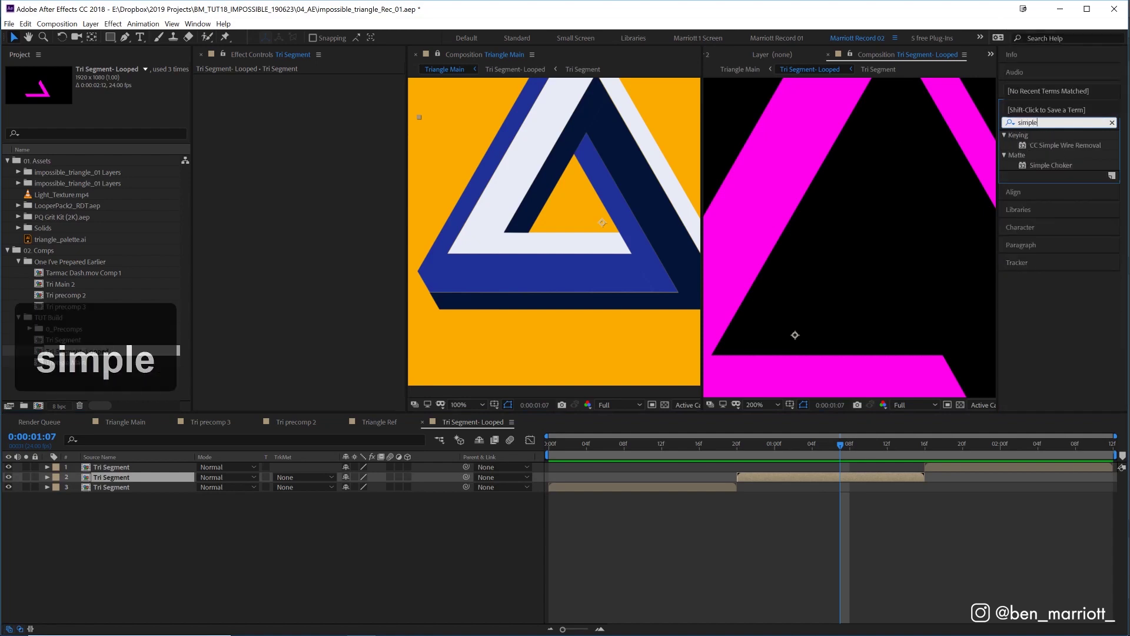
{"action": "double_click", "coordinate": [1044, 165]}
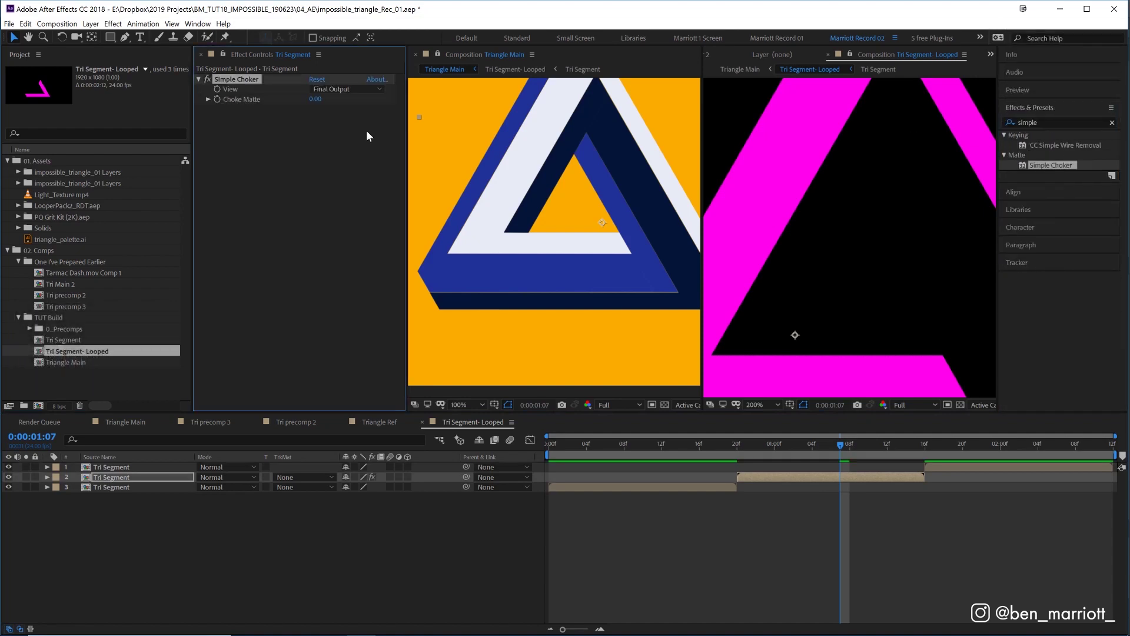
{"action": "left_click_drag", "start_coordinate": [311, 98], "coordinate": [327, 99]}
{"action": "left_click", "coordinate": [318, 99]}
{"action": "type", "text": "-1"}
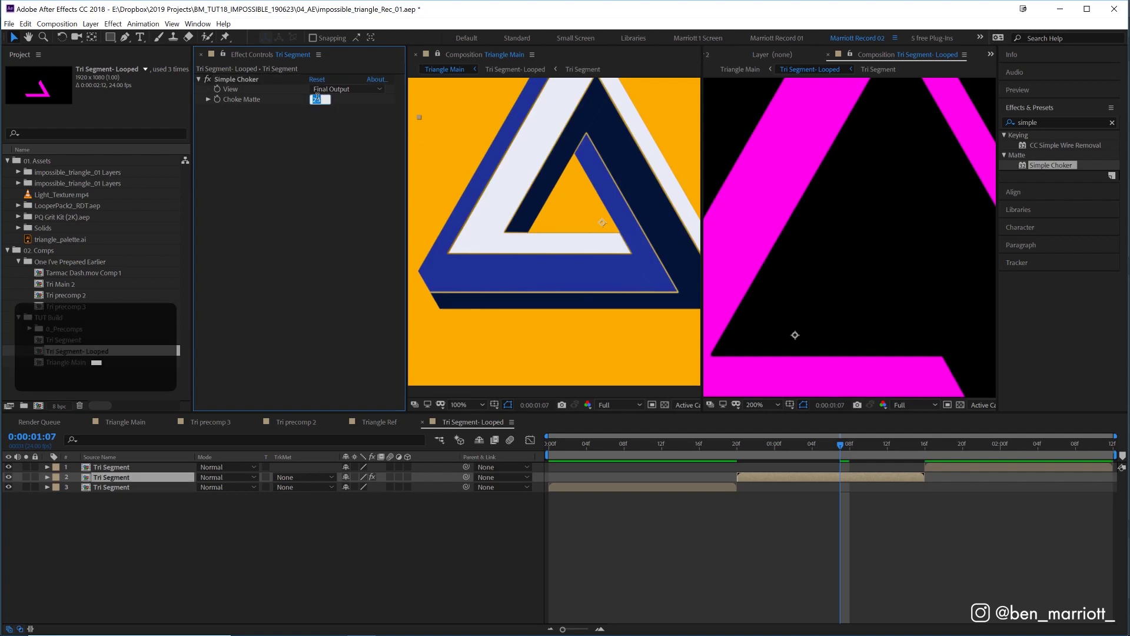
{"action": "key", "text": "Return"}
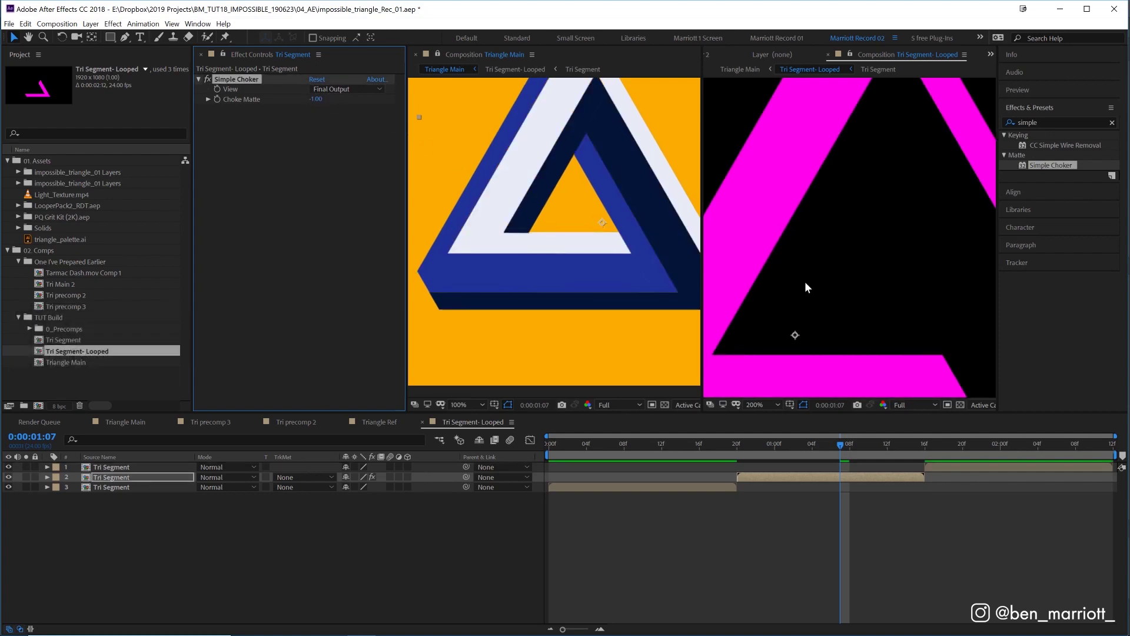
Step: Copy the Simple Choker effect onto the first and third Tri Segment layers and preview the loop
{"action": "left_click", "coordinate": [273, 94]}
{"action": "left_click", "coordinate": [234, 81]}
{"action": "key", "text": "ctrl+c"}
{"action": "left_click", "coordinate": [697, 487]}
{"action": "key", "text": "ctrl+v"}
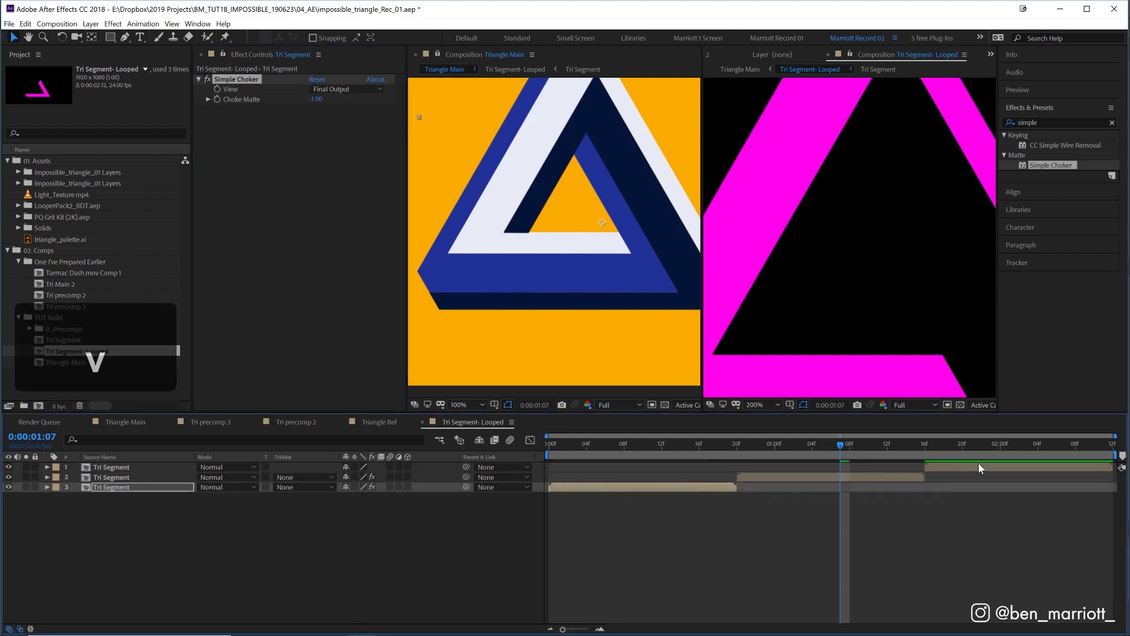
{"action": "left_click", "coordinate": [979, 465]}
{"action": "key", "text": "ctrl+v"}
{"action": "left_click", "coordinate": [718, 447]}
{"action": "key", "text": "space"}
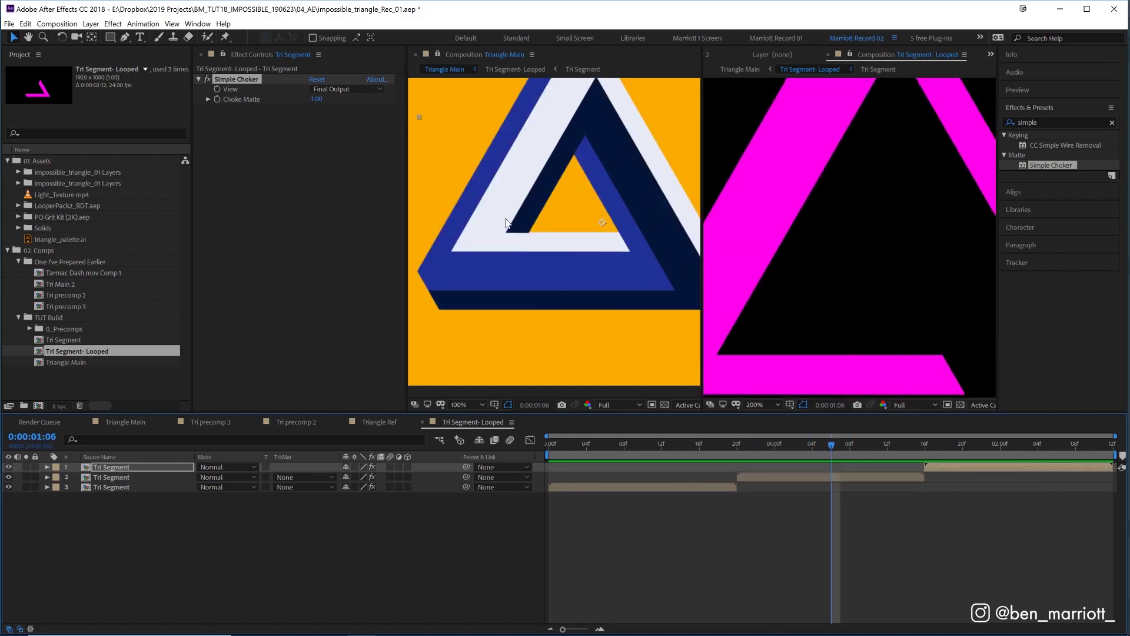
Step: Unlock and close the extra composition viewer, and return to the Triangle Main composition
{"action": "left_click", "coordinate": [439, 54]}
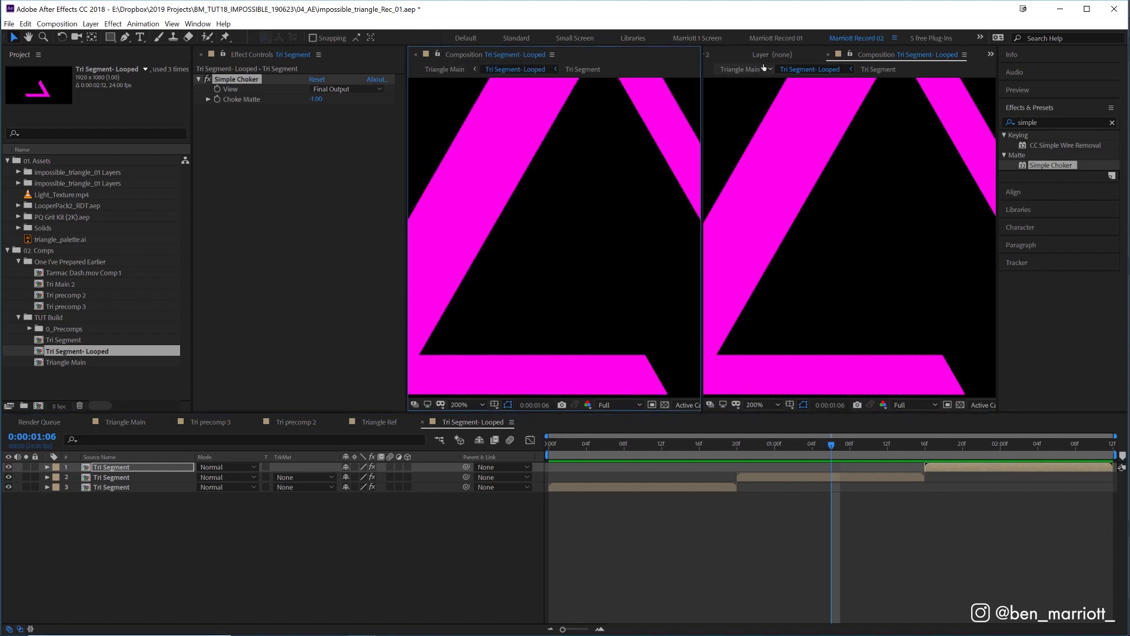
{"action": "left_click", "coordinate": [415, 53]}
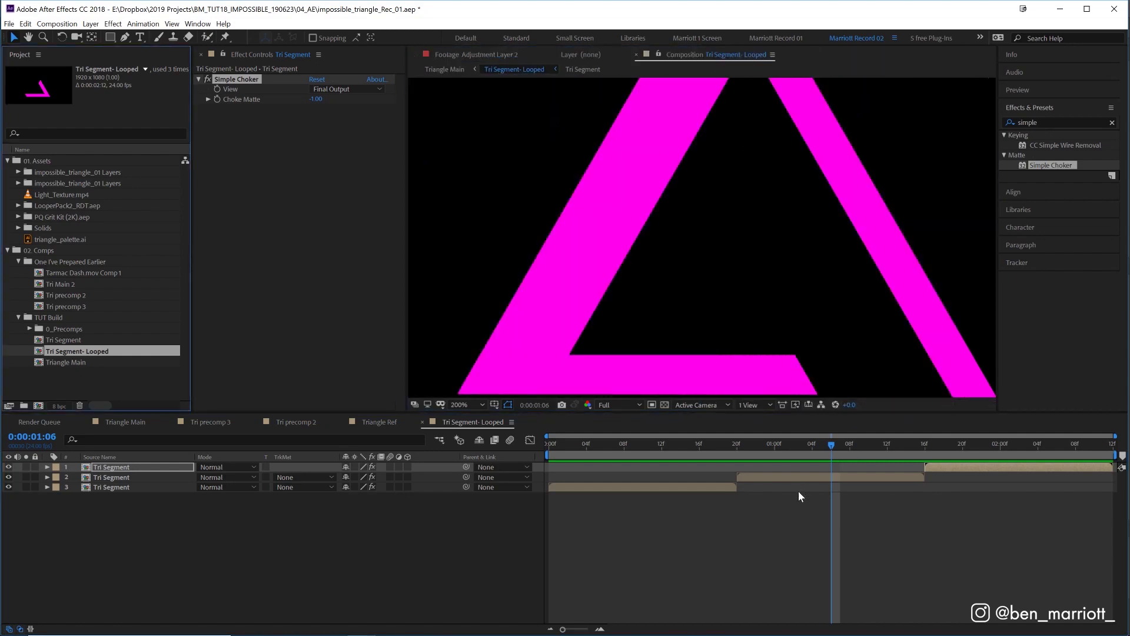
{"action": "key", "text": "Tab"}
{"action": "left_click", "coordinate": [733, 517]}
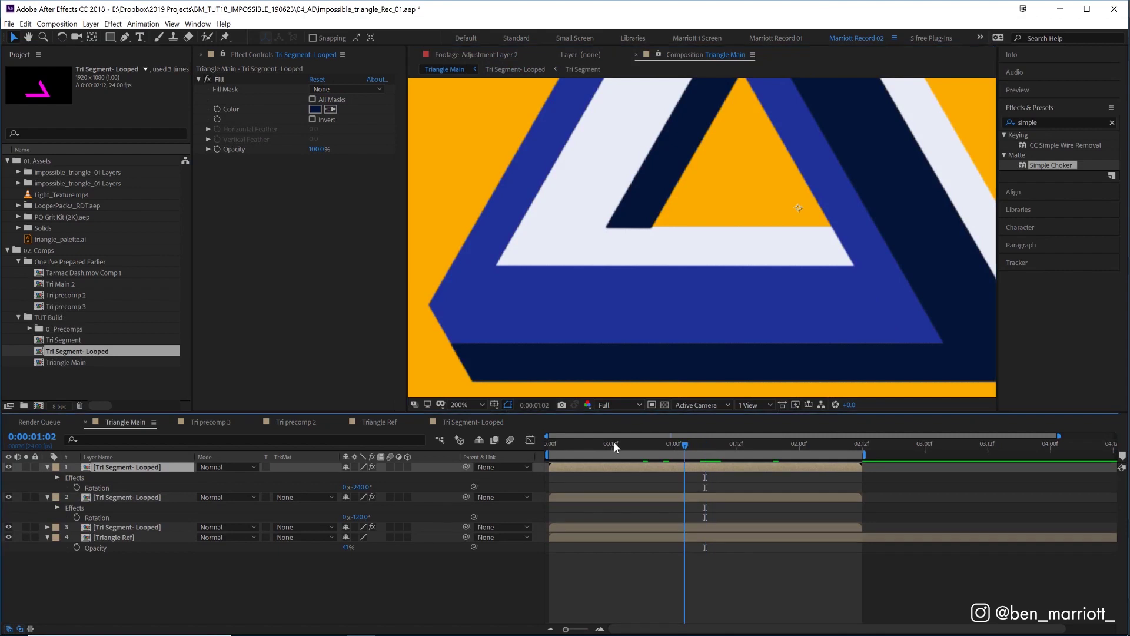
Step: Preview the whole Triangle Main loop from the start and check the triangle's corners between 0:00:01:00 and 0:00:01:11
{"action": "scroll", "coordinate": [555, 337], "scroll_direction": "down", "scroll_amount": 4}
{"action": "key", "text": "space"}
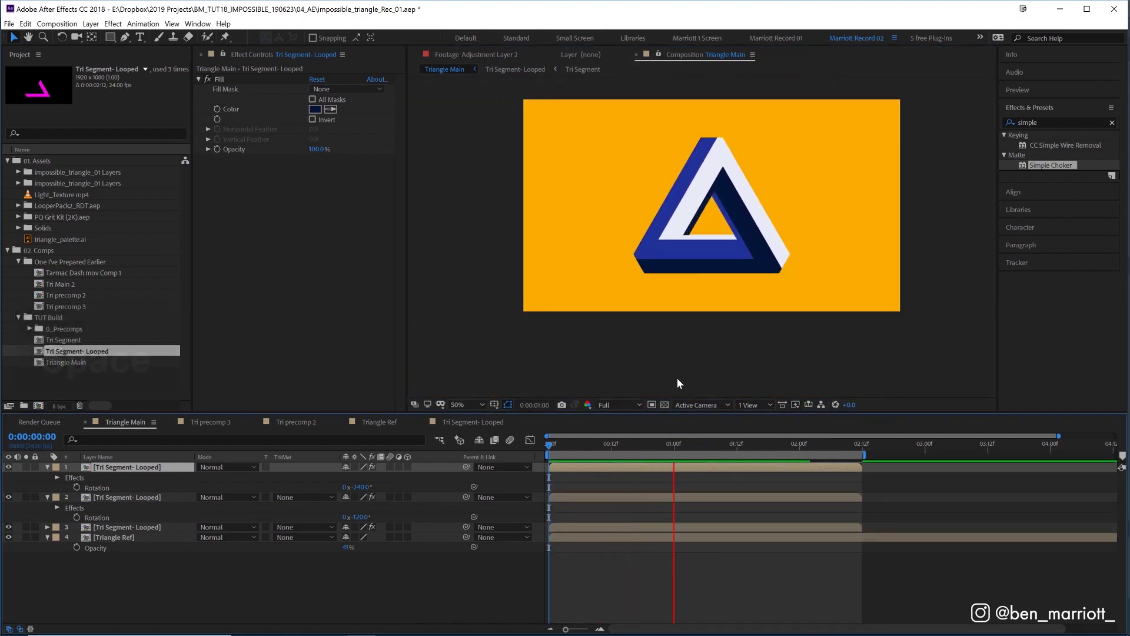
{"action": "key", "text": "space"}
{"action": "key", "text": "space"}
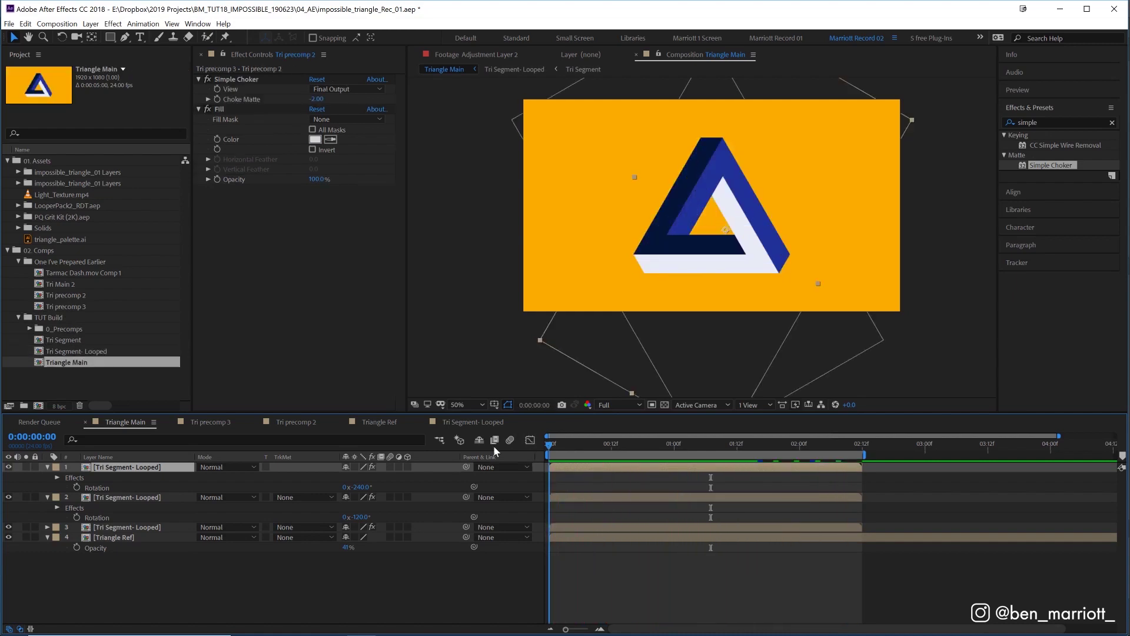
{"action": "key", "text": "space"}
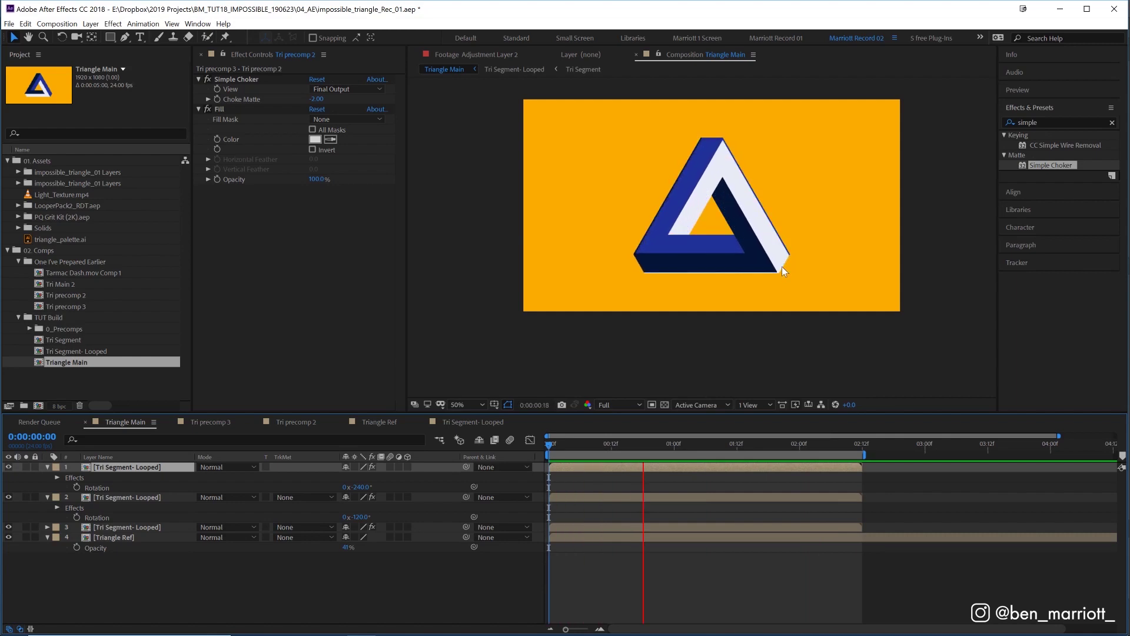
{"action": "left_click", "coordinate": [674, 443]}
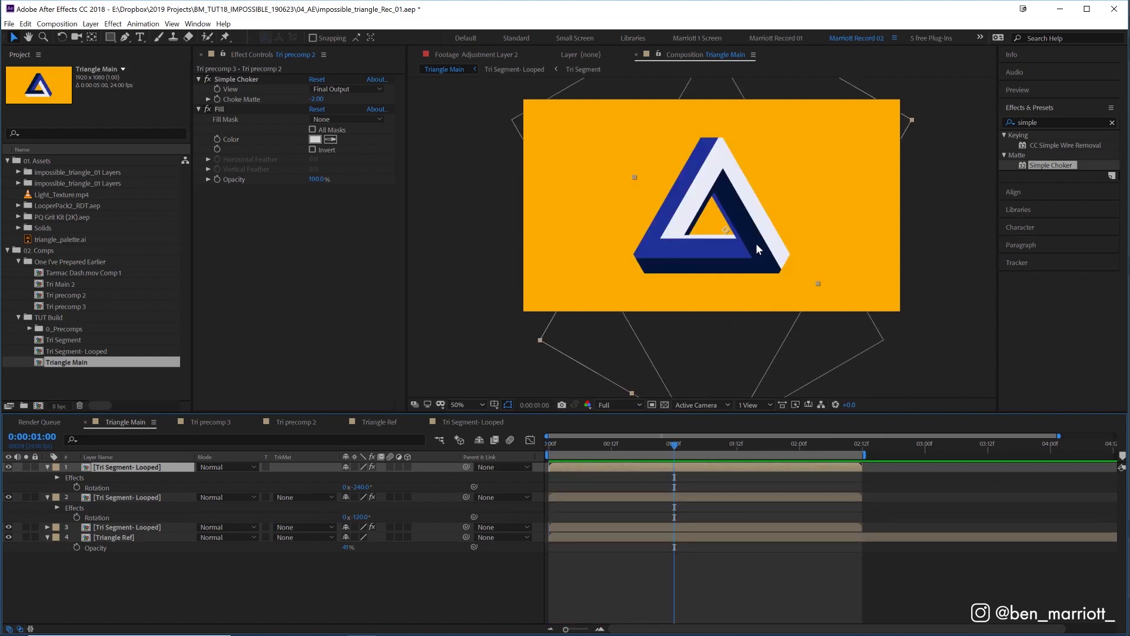
{"action": "left_click", "coordinate": [695, 444]}
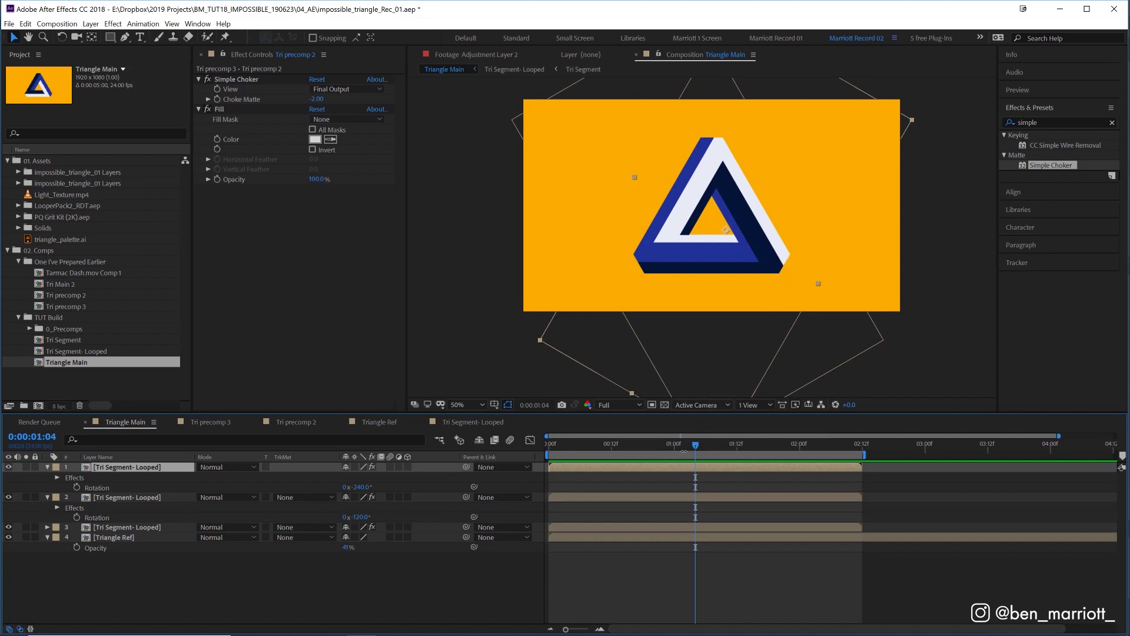
{"action": "left_click_drag", "start_coordinate": [678, 445], "coordinate": [732, 445]}
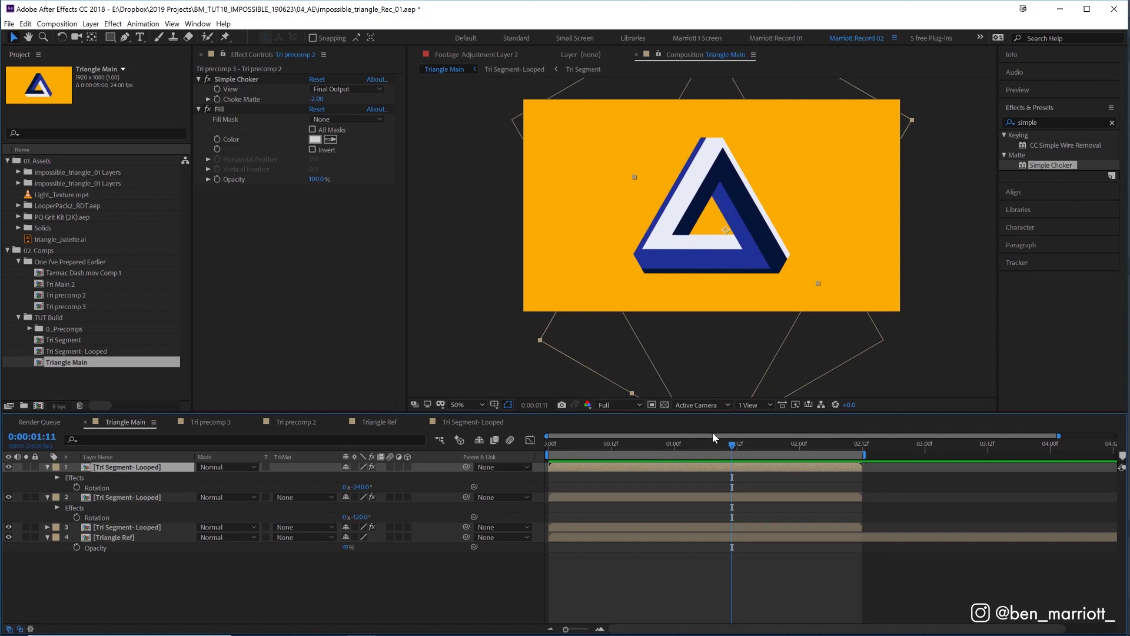
Step: Open the Tri Segment composition from within Tri Segment- Looped, select Segment 1 and bring its lower-right corner into view
{"action": "double_click", "coordinate": [719, 468]}
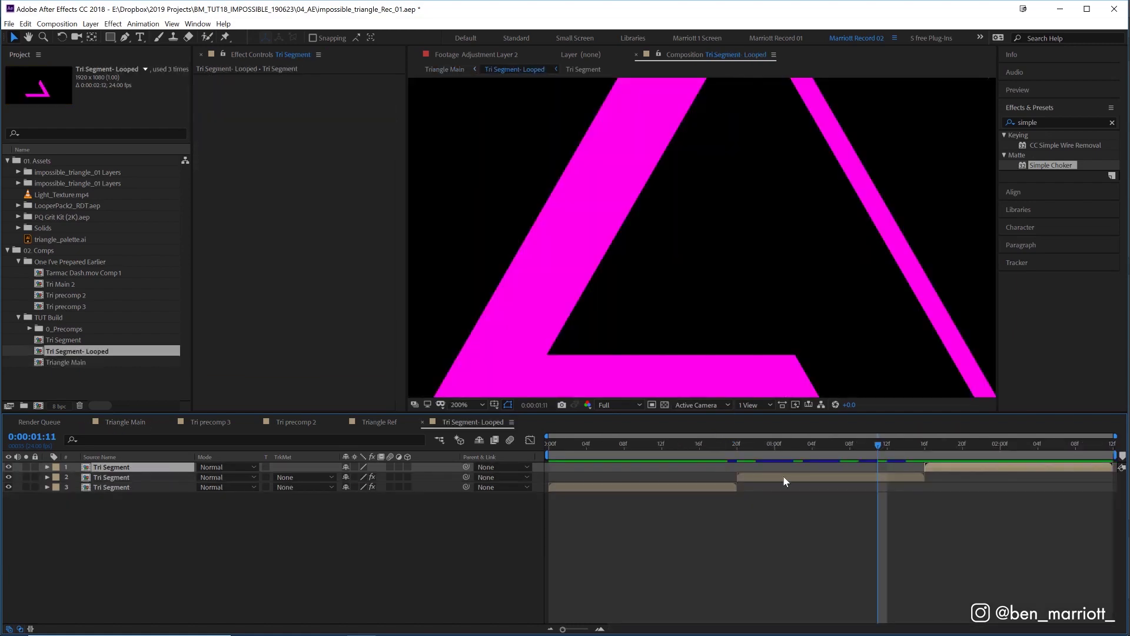
{"action": "double_click", "coordinate": [783, 476]}
{"action": "left_click", "coordinate": [751, 467]}
{"action": "key", "text": "space"}
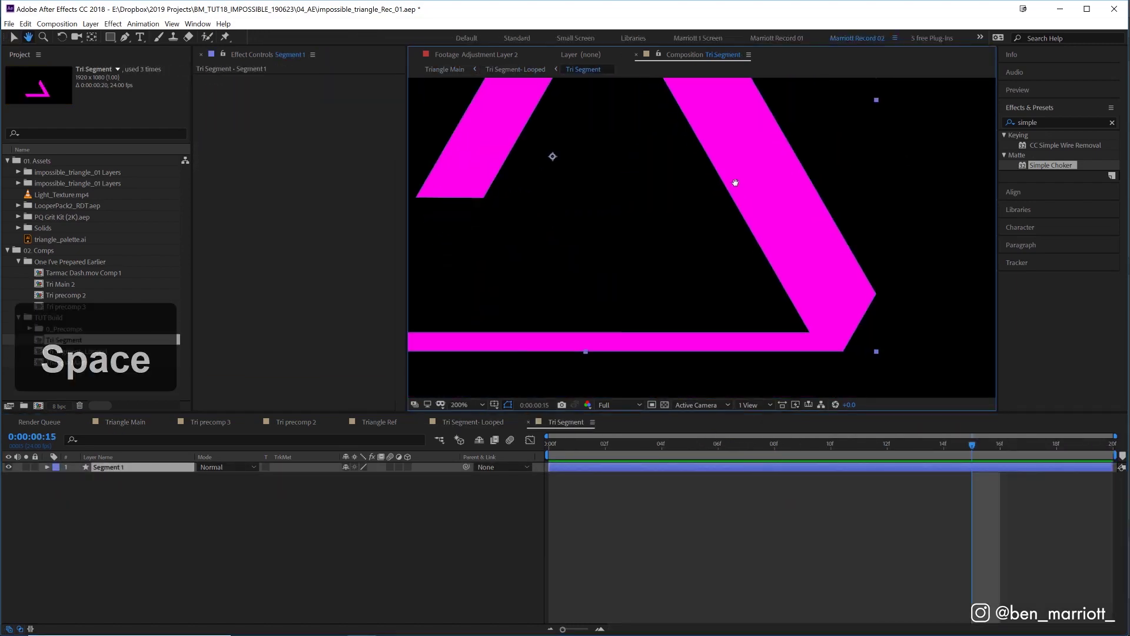
Step: Examine how Segment 1's lower-right corner changes between frames 0:00:00:00 and 0:00:00:09
{"action": "left_click", "coordinate": [550, 446]}
{"action": "left_click", "coordinate": [627, 485]}
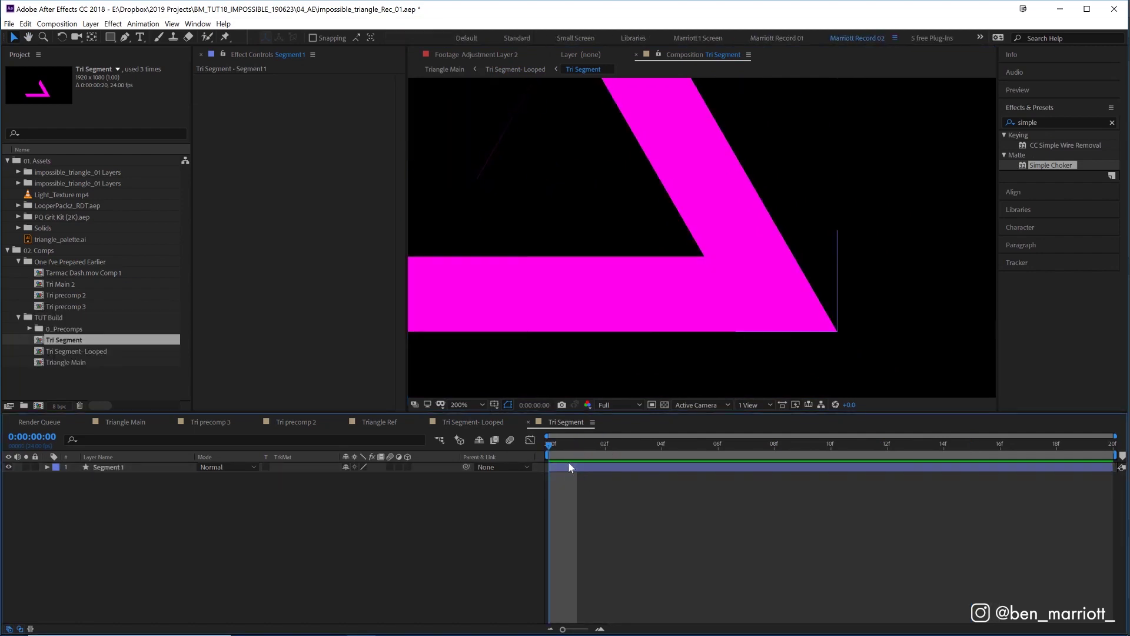
{"action": "left_click", "coordinate": [569, 464]}
{"action": "left_click", "coordinate": [662, 444]}
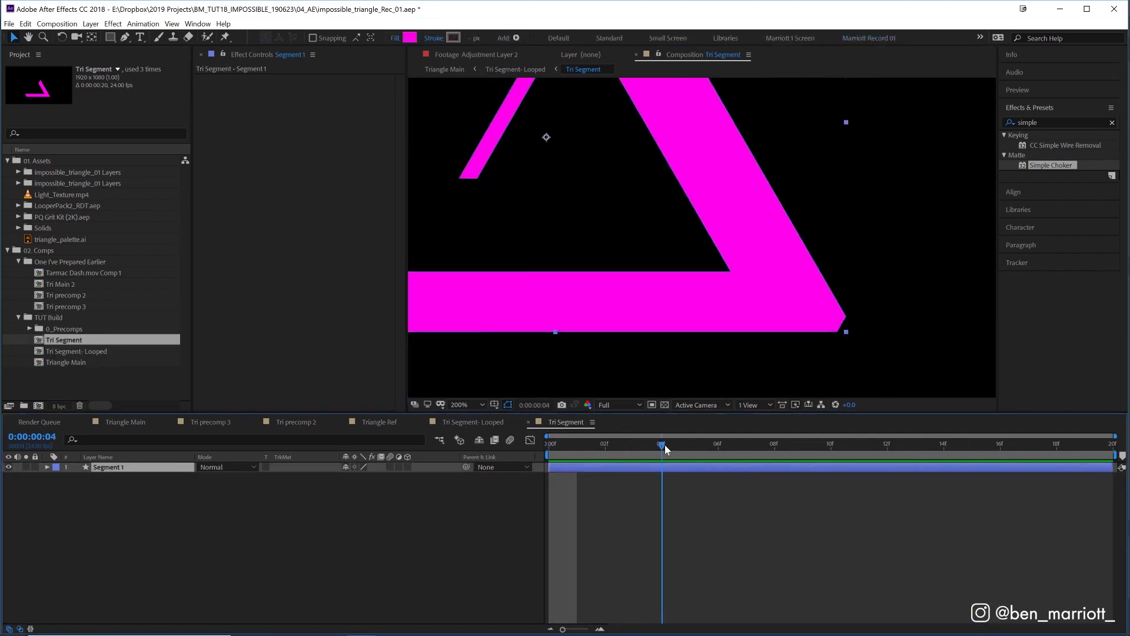
{"action": "left_click_drag", "start_coordinate": [610, 448], "coordinate": [482, 434]}
{"action": "key", "text": "space"}
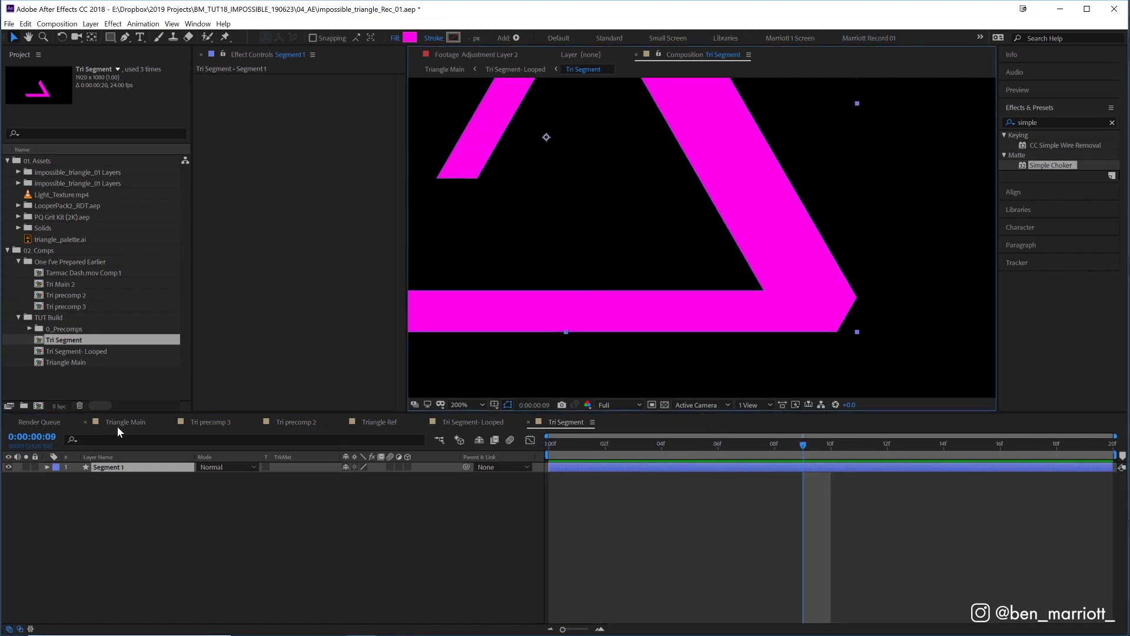
Step: At frame 0:00:00:00, slide Segment 1's extra lower-right path point away from the corner along the bottom edge using the Pen tool
{"action": "left_click", "coordinate": [125, 37]}
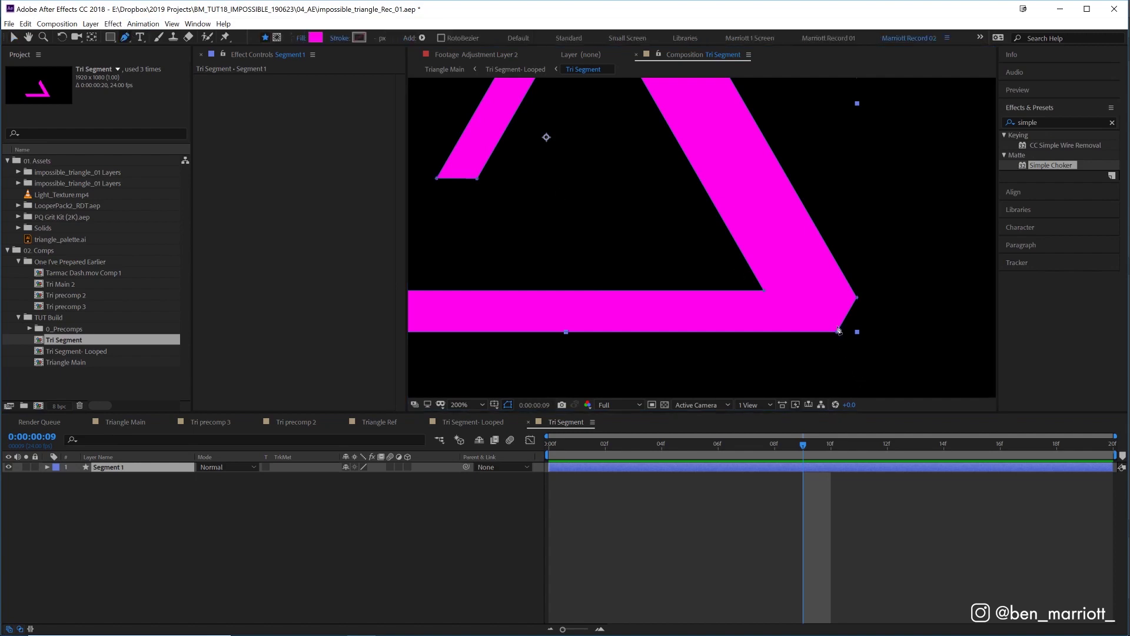
{"action": "left_click_drag", "start_coordinate": [745, 445], "coordinate": [662, 443]}
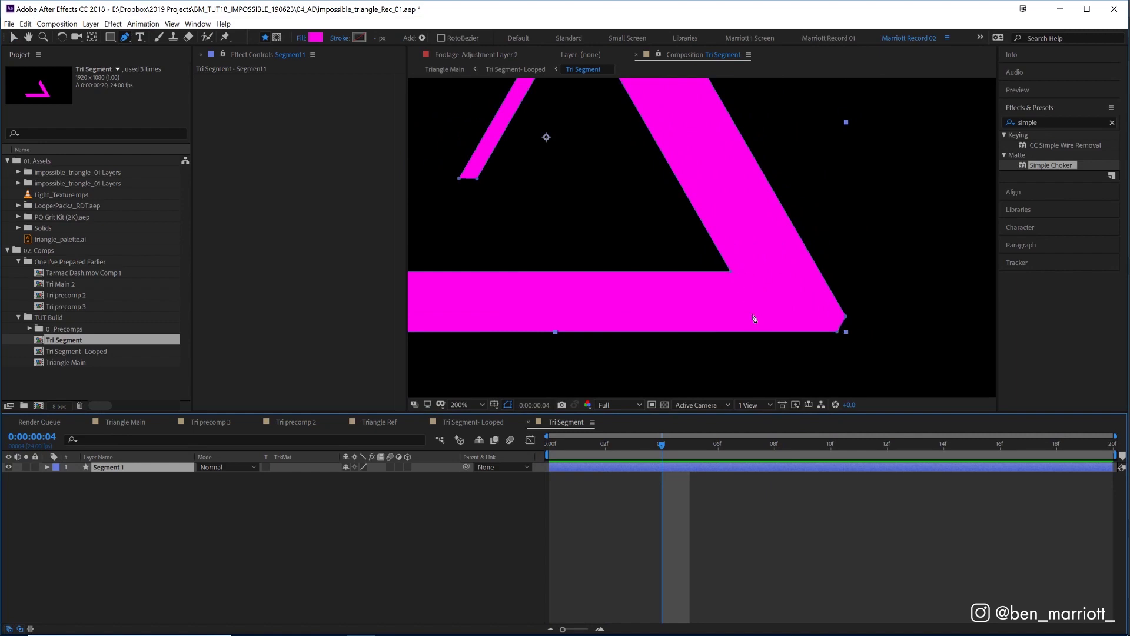
{"action": "left_click_drag", "start_coordinate": [622, 446], "coordinate": [527, 451]}
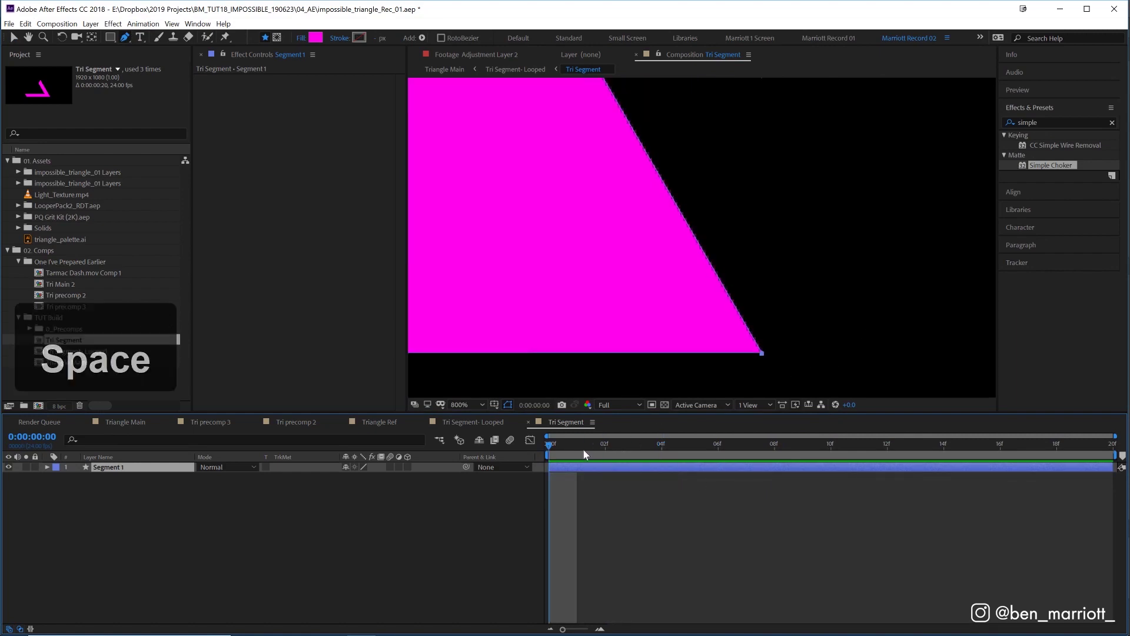
{"action": "left_click_drag", "start_coordinate": [582, 449], "coordinate": [542, 446]}
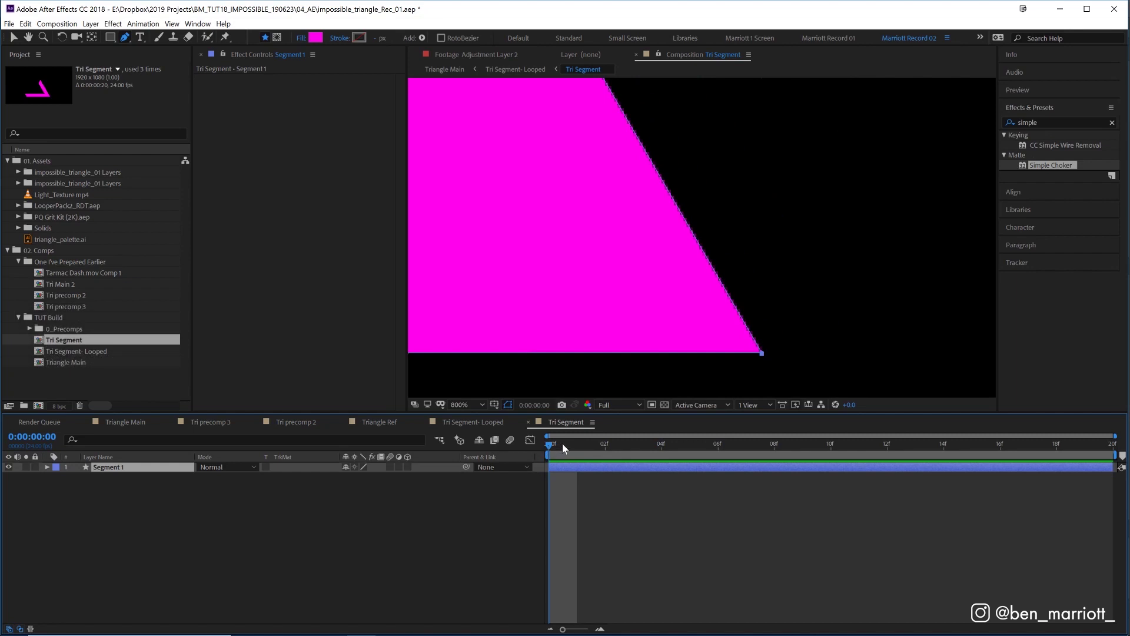
{"action": "left_click_drag", "start_coordinate": [562, 444], "coordinate": [532, 443]}
{"action": "scroll", "coordinate": [818, 316], "scroll_direction": "up", "scroll_amount": 1}
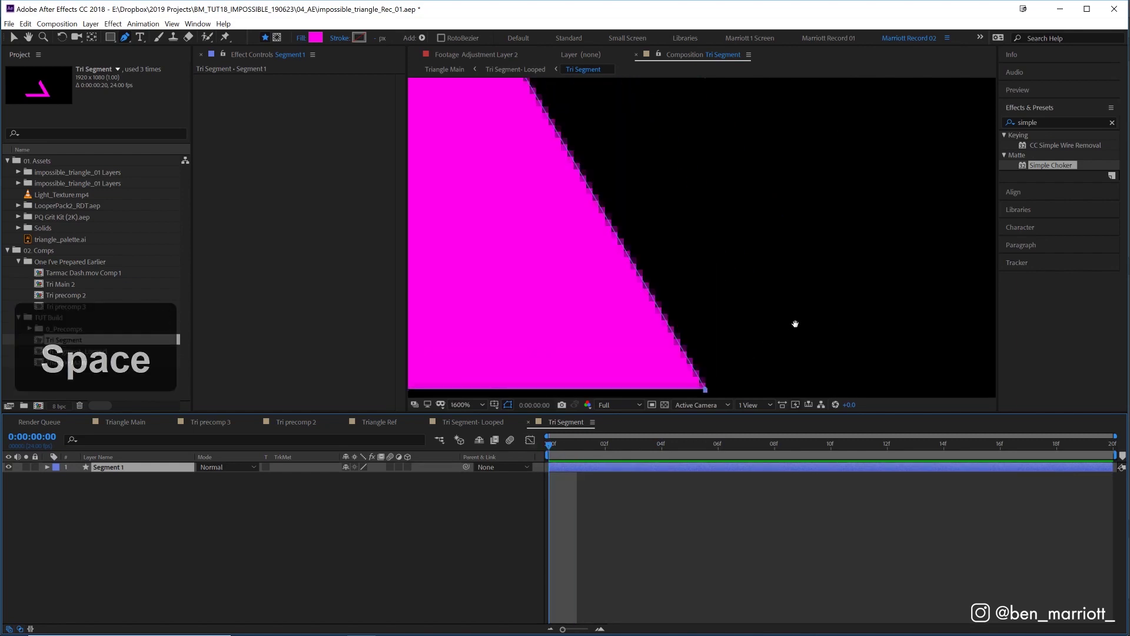
{"action": "left_click_drag", "start_coordinate": [795, 323], "coordinate": [853, 301]}
{"action": "key", "text": "Caps_Lock"}
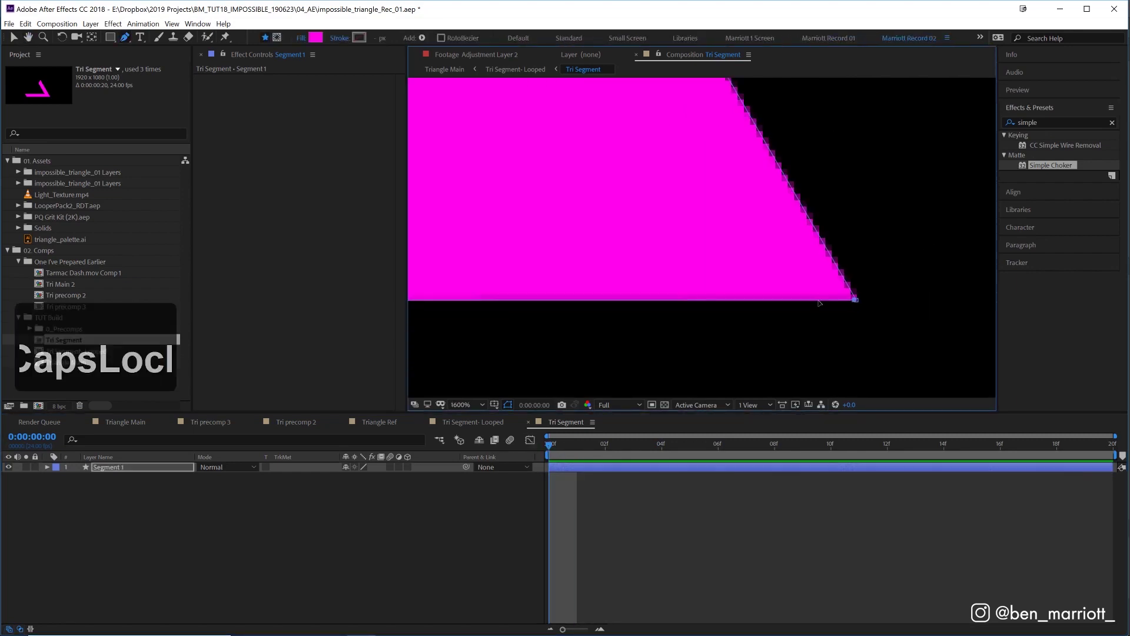
{"action": "left_click_drag", "start_coordinate": [711, 313], "coordinate": [604, 310]}
{"action": "scroll", "coordinate": [605, 312], "scroll_direction": "down", "scroll_amount": 3}
{"action": "key", "text": "Caps_Lock"}
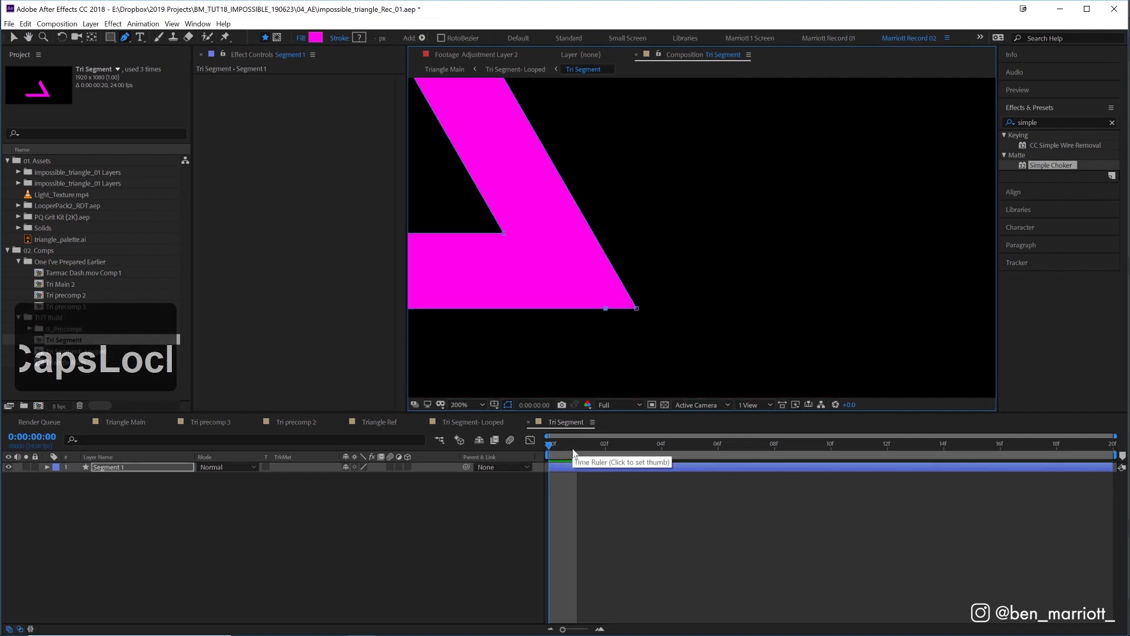
Step: Adjust the extra path point so it sits farther inward from the lower-right corner, keeping it on Segment 1's bottom edge
{"action": "left_click_drag", "start_coordinate": [608, 311], "coordinate": [554, 319]}
{"action": "key", "text": "ctrl+z"}
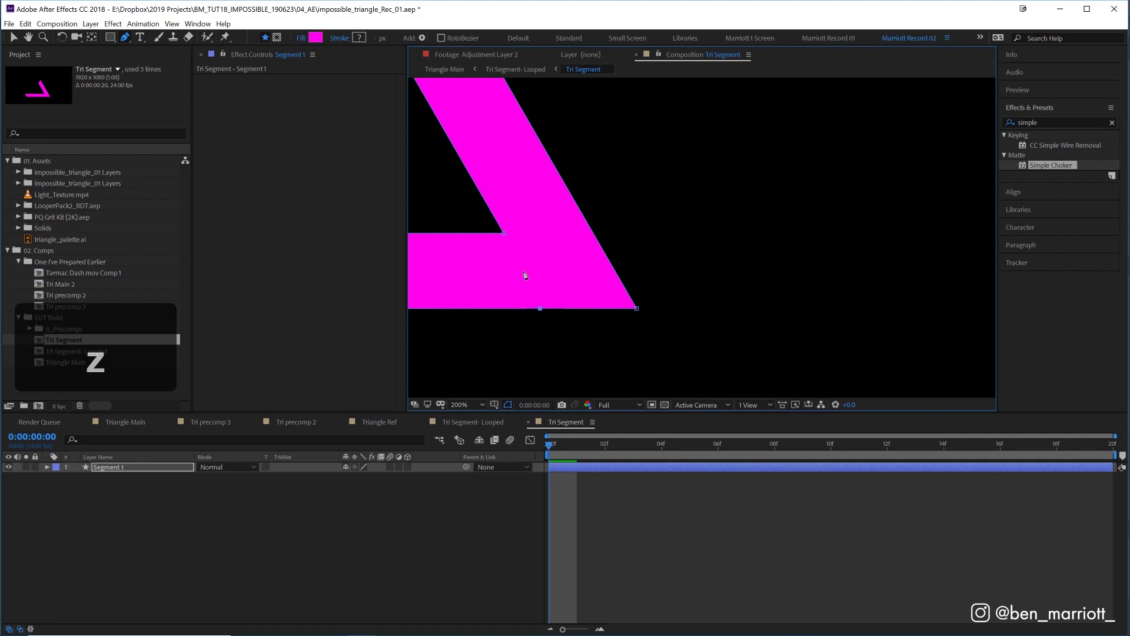
{"action": "left_click_drag", "start_coordinate": [540, 309], "coordinate": [544, 309]}
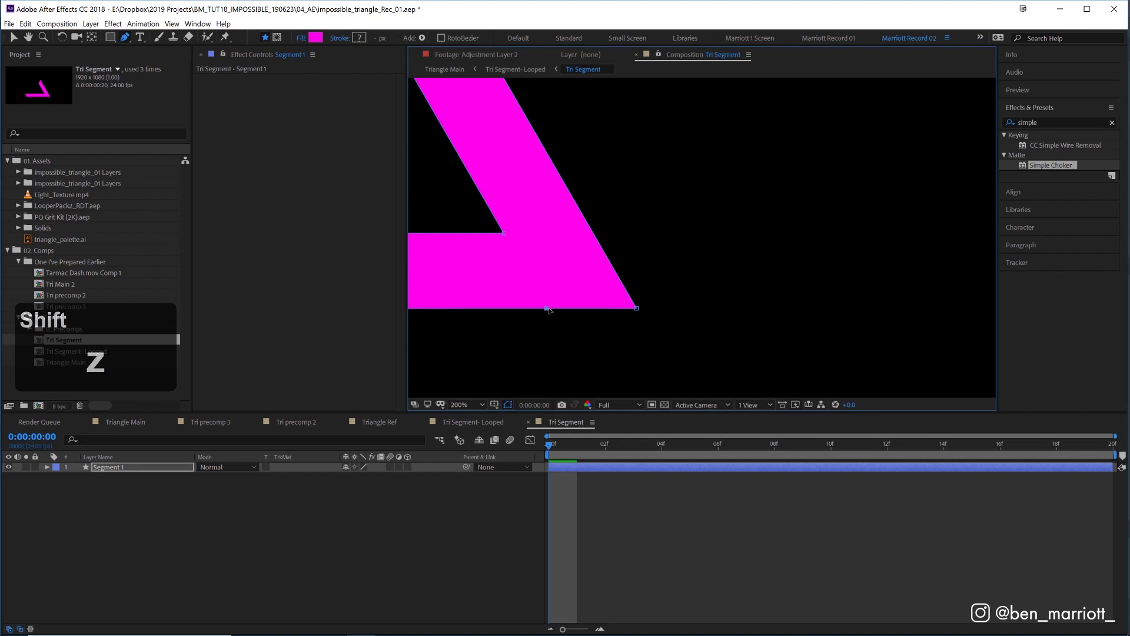
Step: Preview the Tri Segment animation to check the reshaped corner, and return to frame 0:00:00:00
{"action": "scroll", "coordinate": [618, 257], "scroll_direction": "down", "scroll_amount": 2}
{"action": "key", "text": "space"}
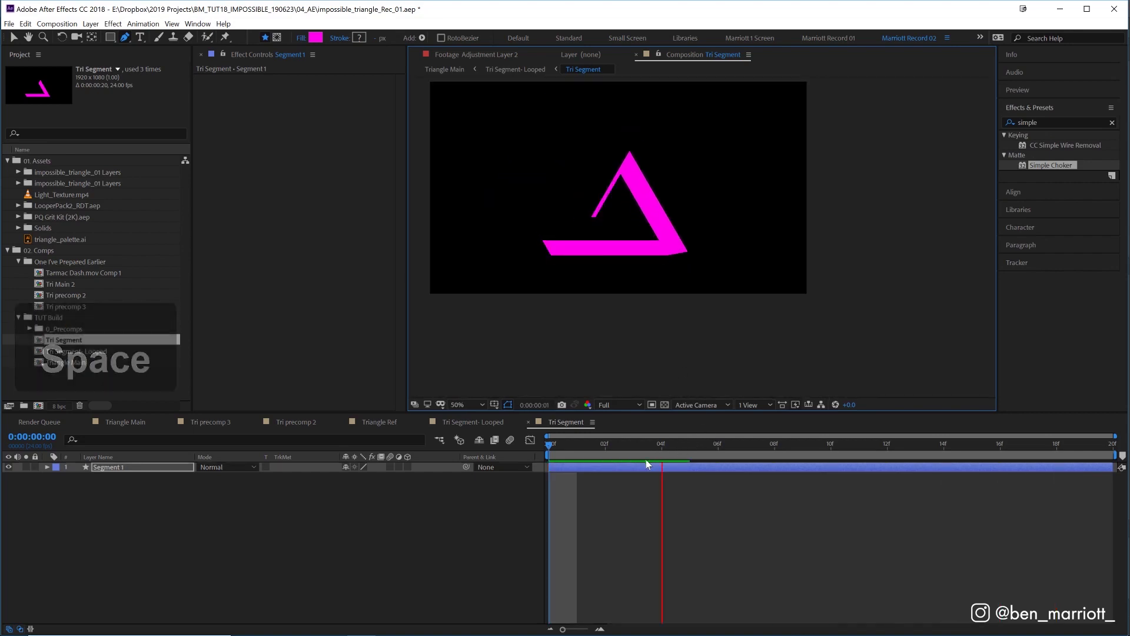
{"action": "left_click", "coordinate": [551, 446]}
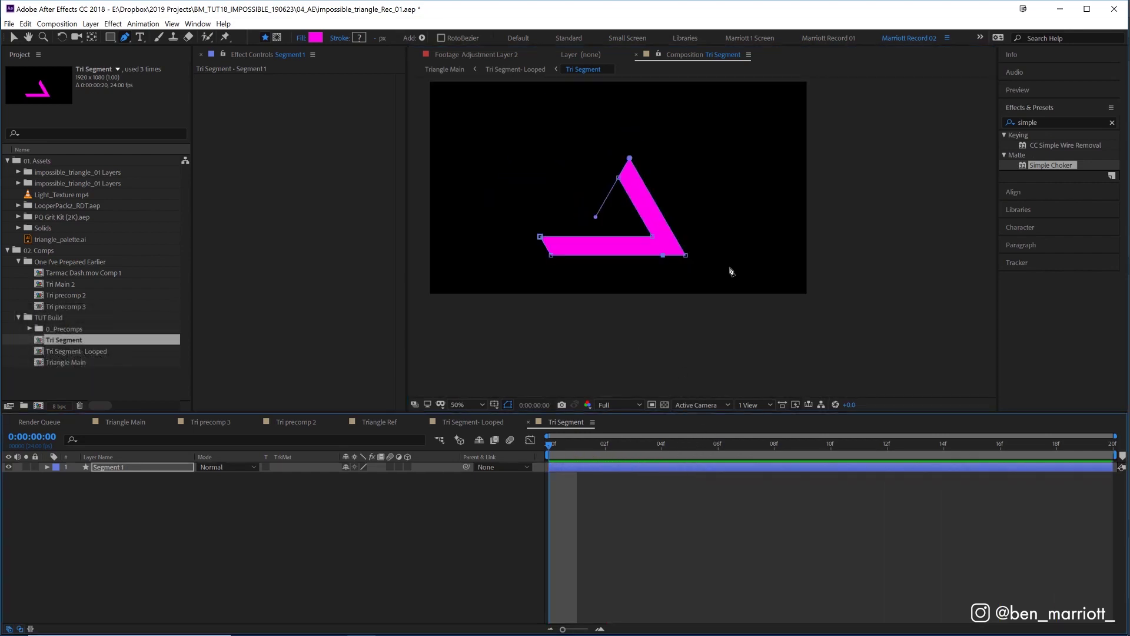
{"action": "scroll", "coordinate": [736, 266], "scroll_direction": "up", "scroll_amount": 2}
{"action": "key", "text": "space"}
{"action": "left_click", "coordinate": [558, 448]}
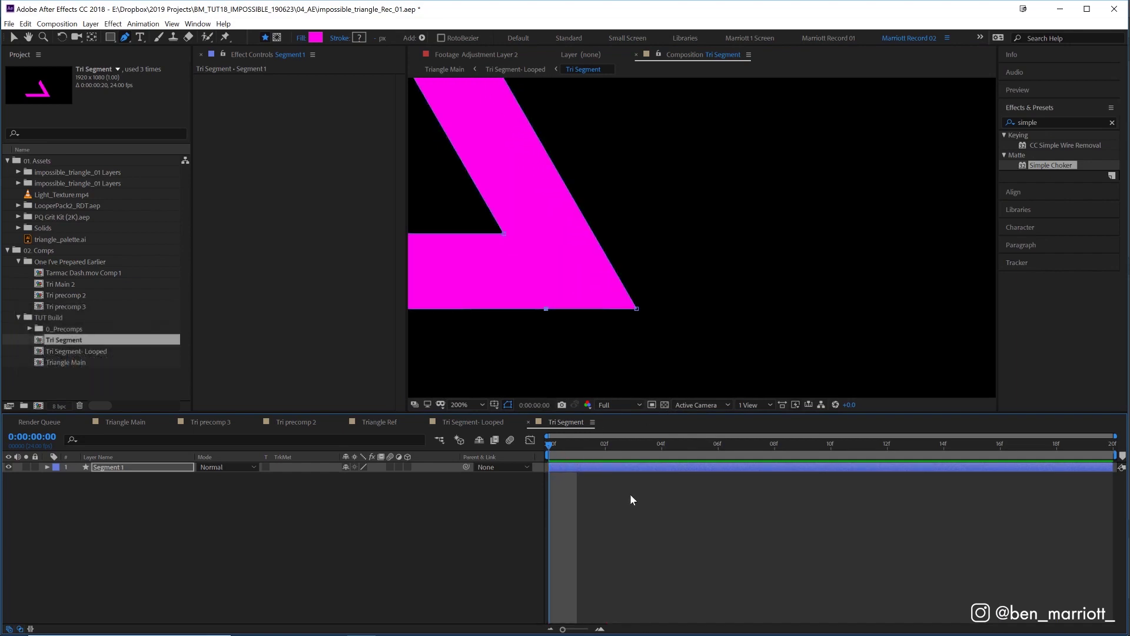
Step: Return to the Triangle Main composition, preview its loop from the start and check the triangle's corners around 0:00:00:08
{"action": "key", "text": "Tab"}
{"action": "left_click", "coordinate": [624, 500]}
{"action": "key", "text": "Tab"}
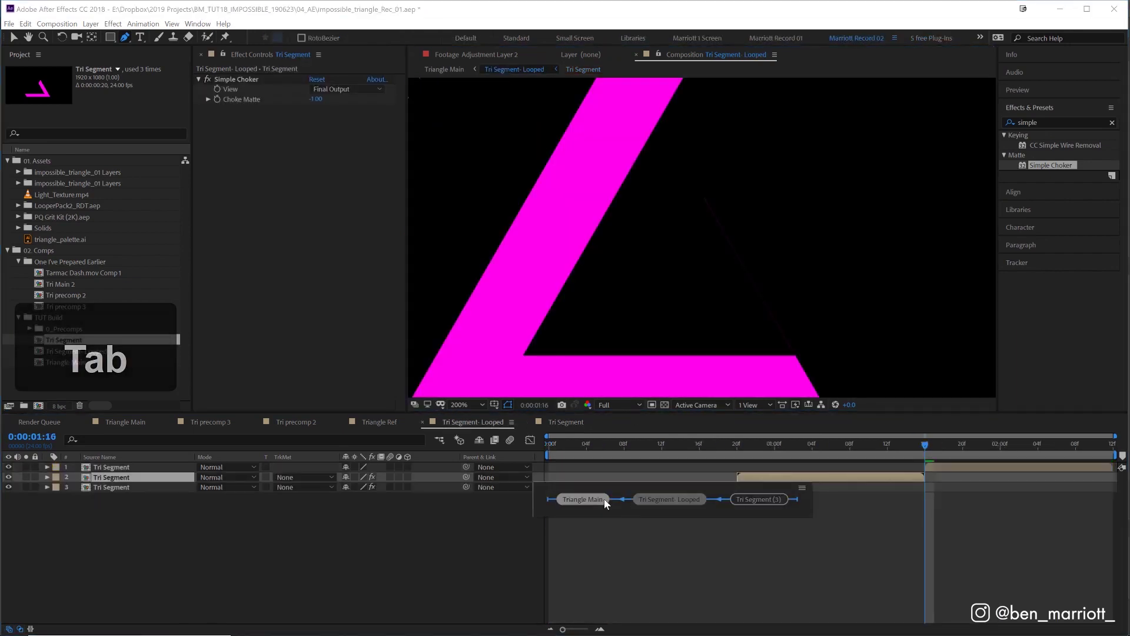
{"action": "left_click", "coordinate": [604, 499]}
{"action": "left_click_drag", "start_coordinate": [651, 444], "coordinate": [549, 454]}
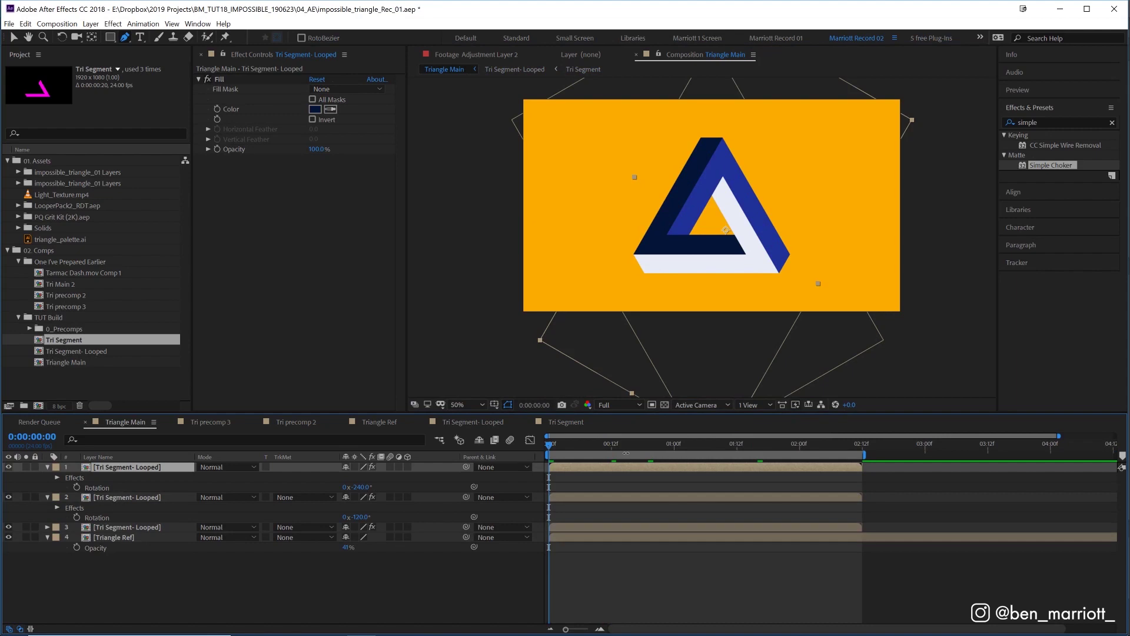
{"action": "key", "text": "space"}
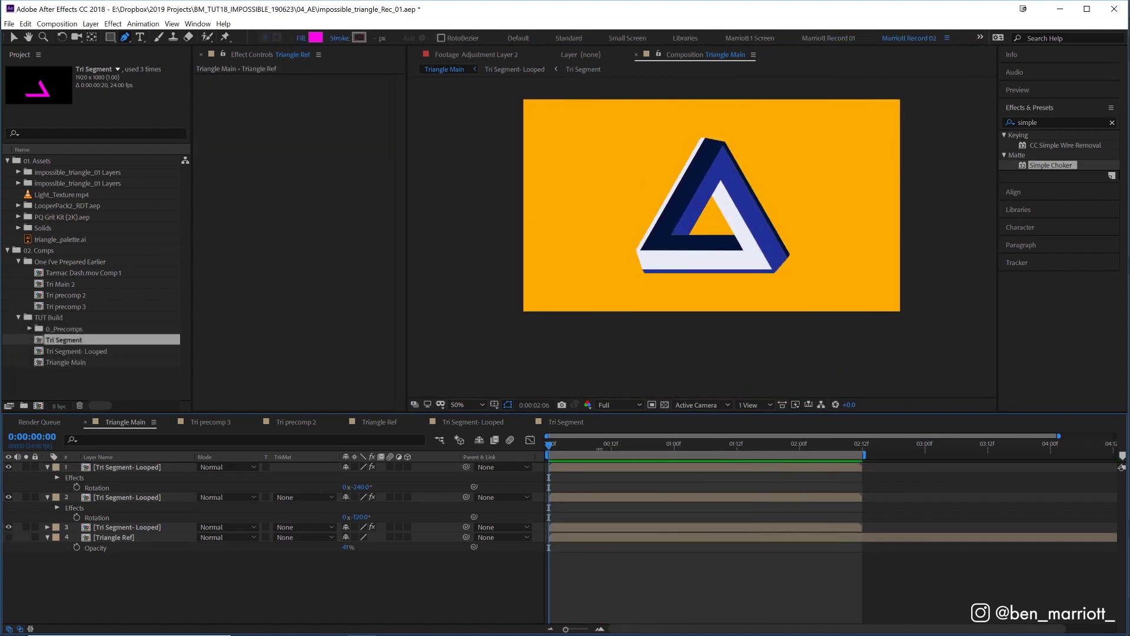
{"action": "left_click_drag", "start_coordinate": [569, 451], "coordinate": [590, 445]}
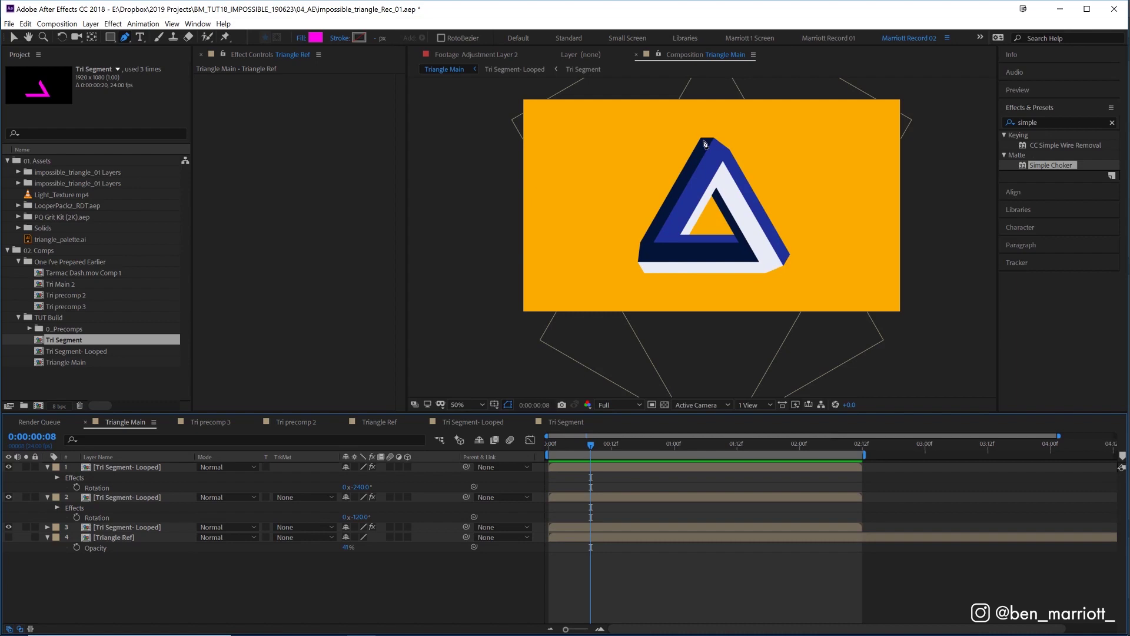
{"action": "key", "text": "space"}
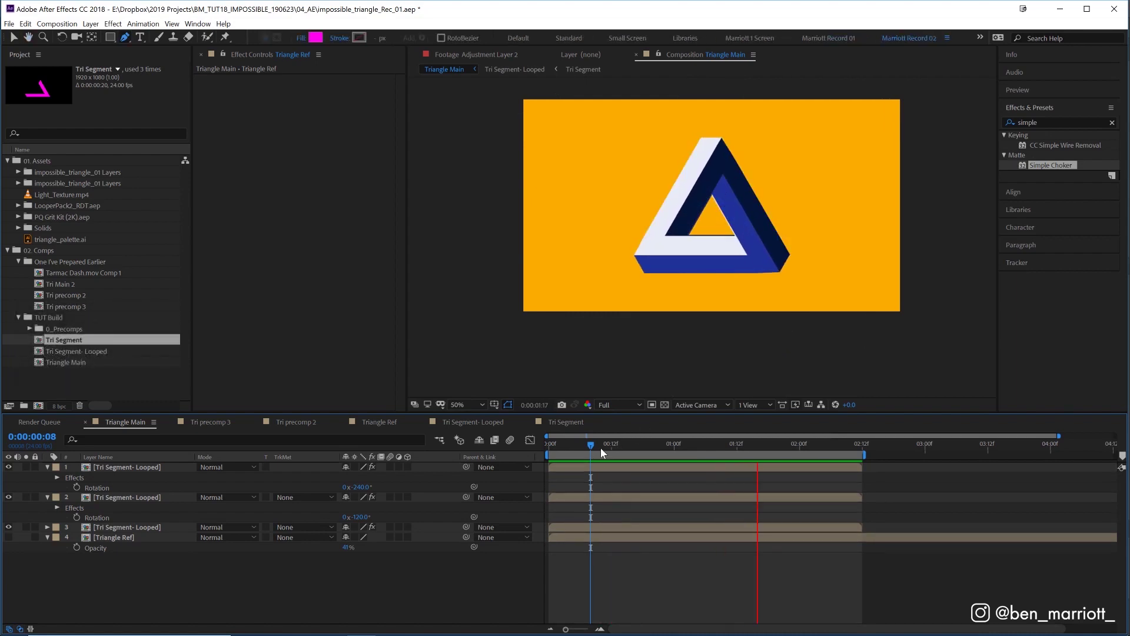
{"action": "left_click", "coordinate": [606, 446]}
Step: Open the Tri Segment composition from within Tri Segment- Looped and bring the left end of its bottom bar into view
{"action": "double_click", "coordinate": [630, 469]}
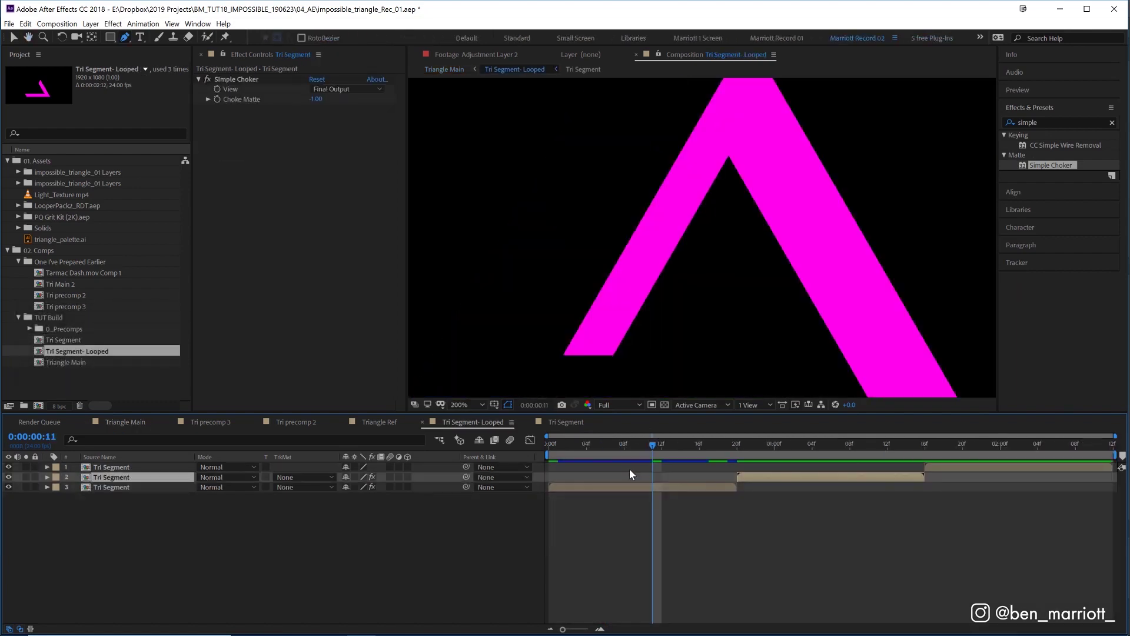
{"action": "double_click", "coordinate": [630, 469]}
{"action": "key", "text": "space"}
{"action": "left_click_drag", "start_coordinate": [749, 222], "coordinate": [817, 183]}
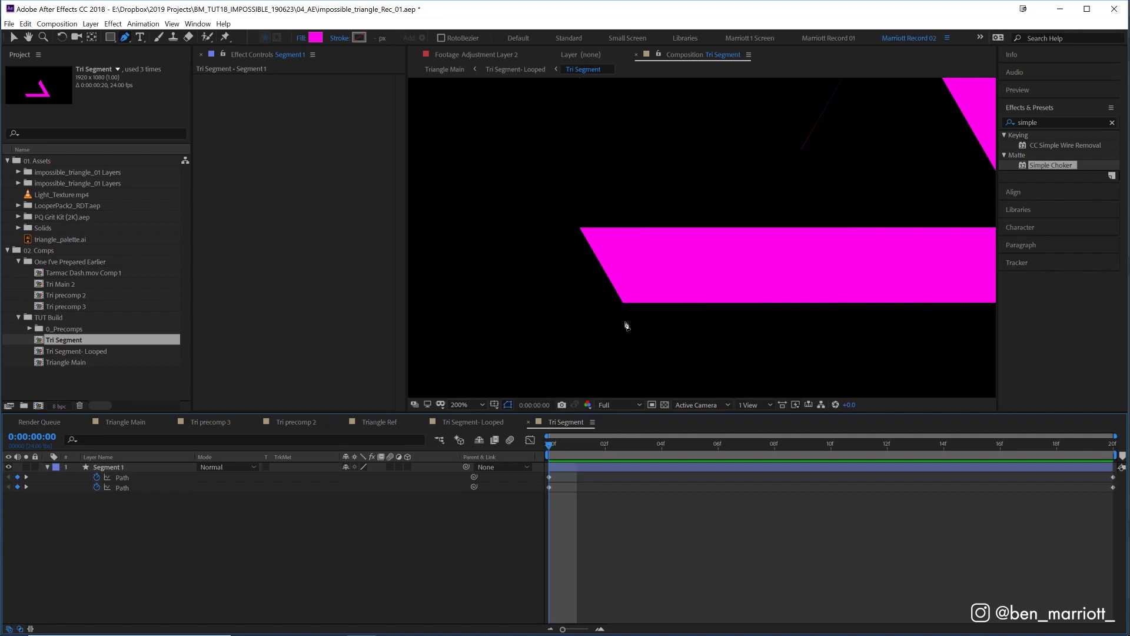
Step: Place Segment 1's end Path keyframes at 0:00:00:19 and shift its lower-left path point slightly inward along the bottom edge
{"action": "left_click", "coordinate": [571, 469]}
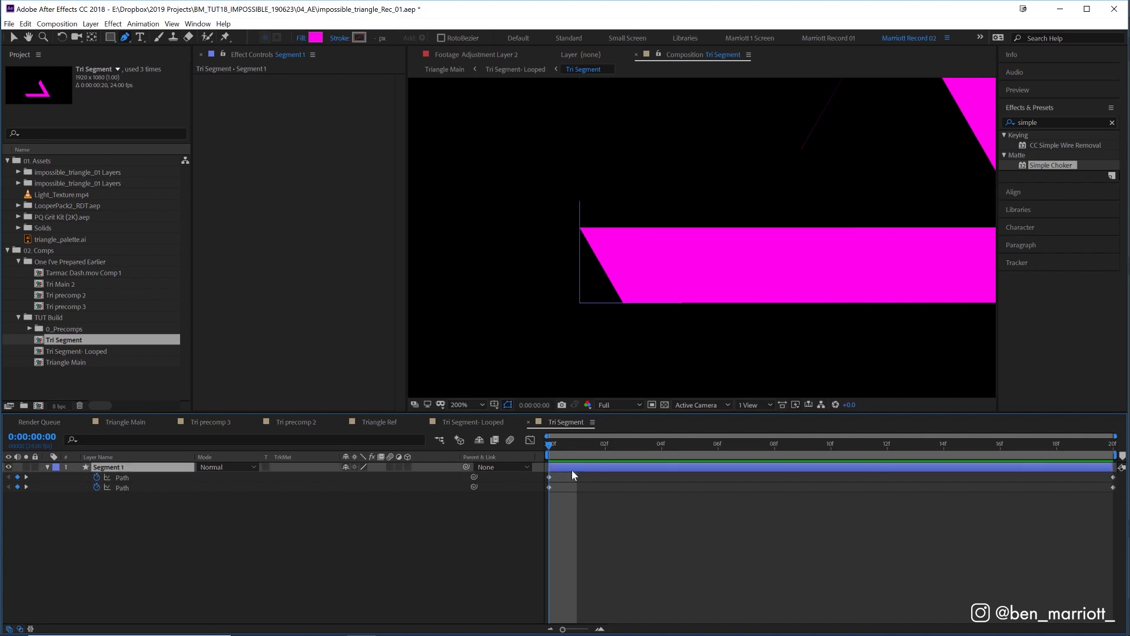
{"action": "left_click", "coordinate": [1091, 444]}
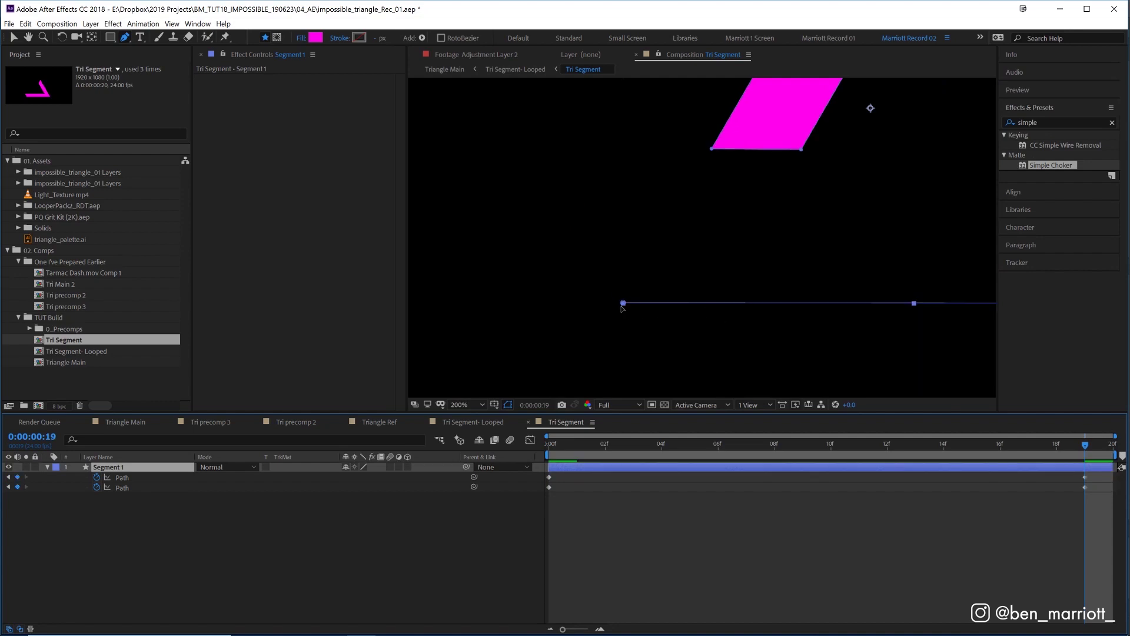
{"action": "left_click_drag", "start_coordinate": [622, 306], "coordinate": [633, 307]}
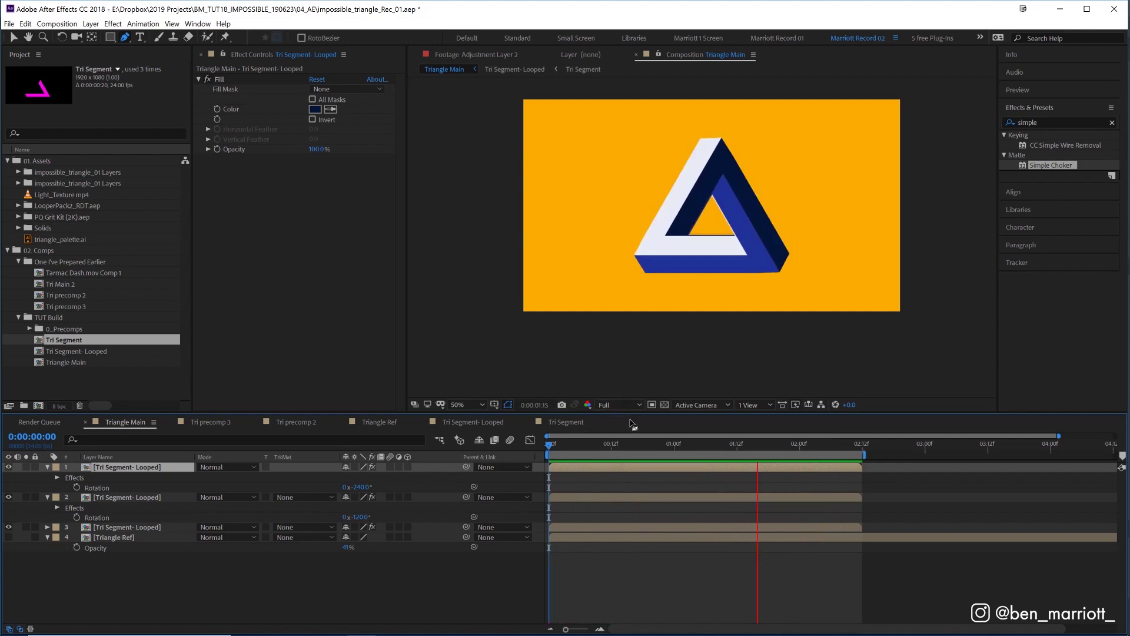
Step: Preview the Triangle Main loop and park the playhead at 0:00:00:06 with no layer selected
{"action": "key", "text": "space"}
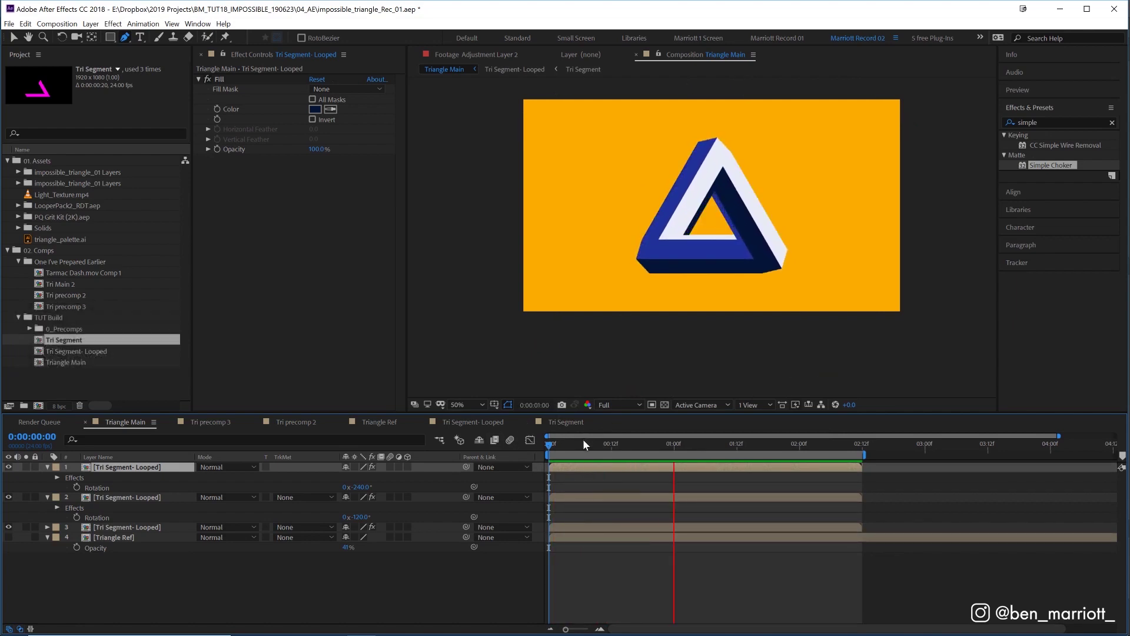
{"action": "left_click", "coordinate": [582, 440]}
{"action": "left_click", "coordinate": [630, 586]}
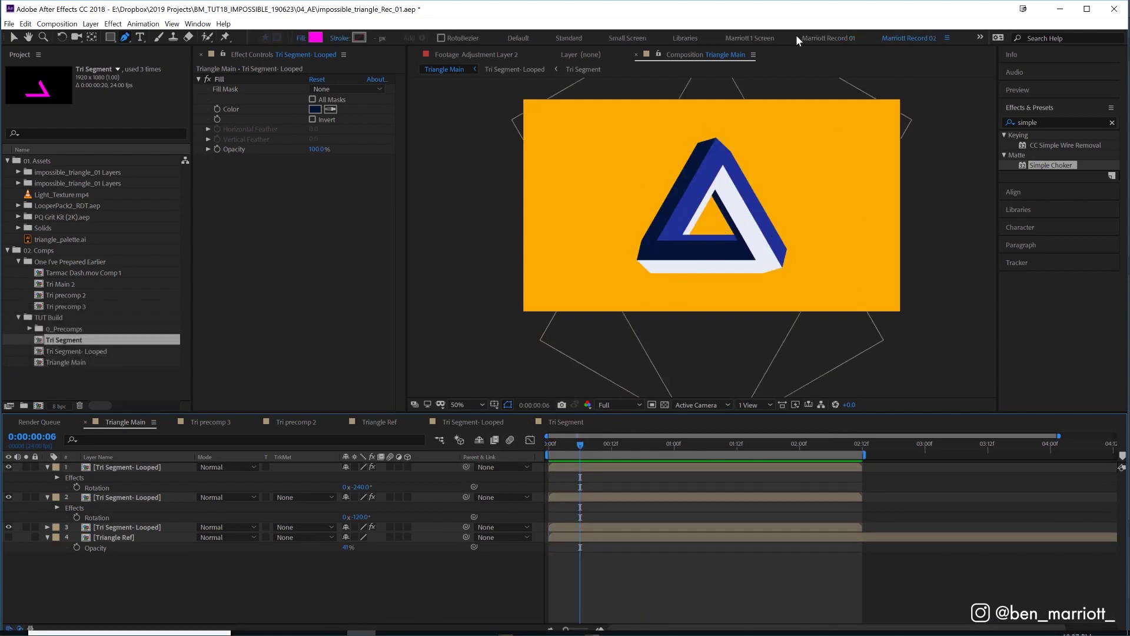
Step: Add a null object to Triangle Main and rename it Null - Rotation
{"action": "left_click", "coordinate": [90, 23]}
{"action": "mouse_move", "coordinate": [118, 33]}
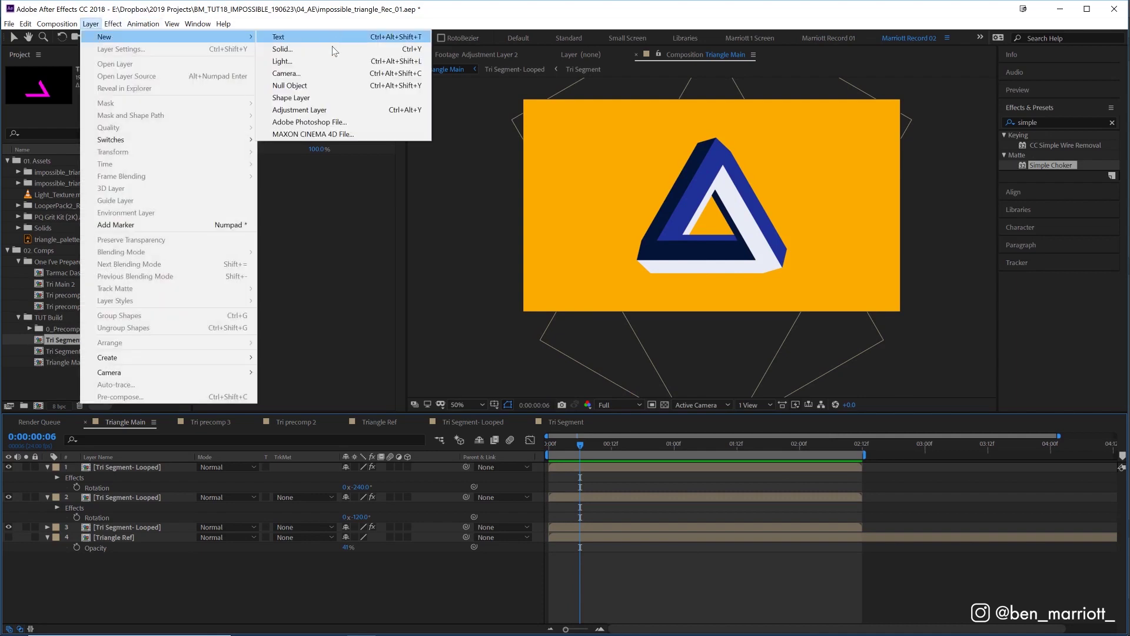
{"action": "left_click", "coordinate": [316, 87]}
{"action": "key", "text": "Return"}
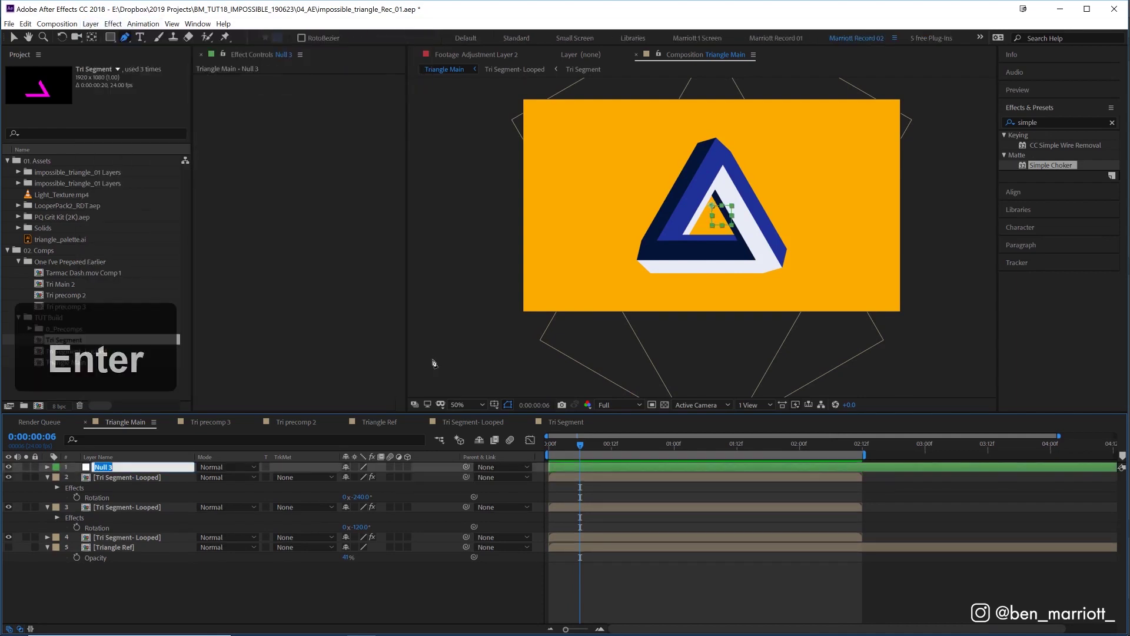
{"action": "type", "text": "Null"}
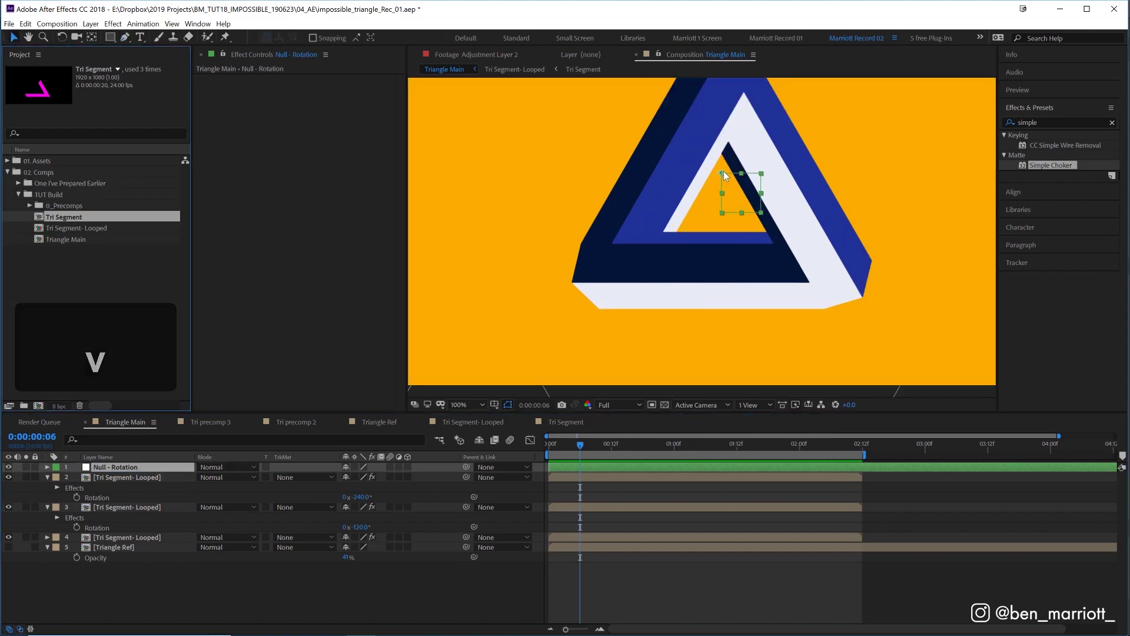
Step: Move Null - Rotation so its anchor sits near the centre of the triangle's inner opening, and deselect it
{"action": "left_click_drag", "start_coordinate": [722, 171], "coordinate": [725, 207]}
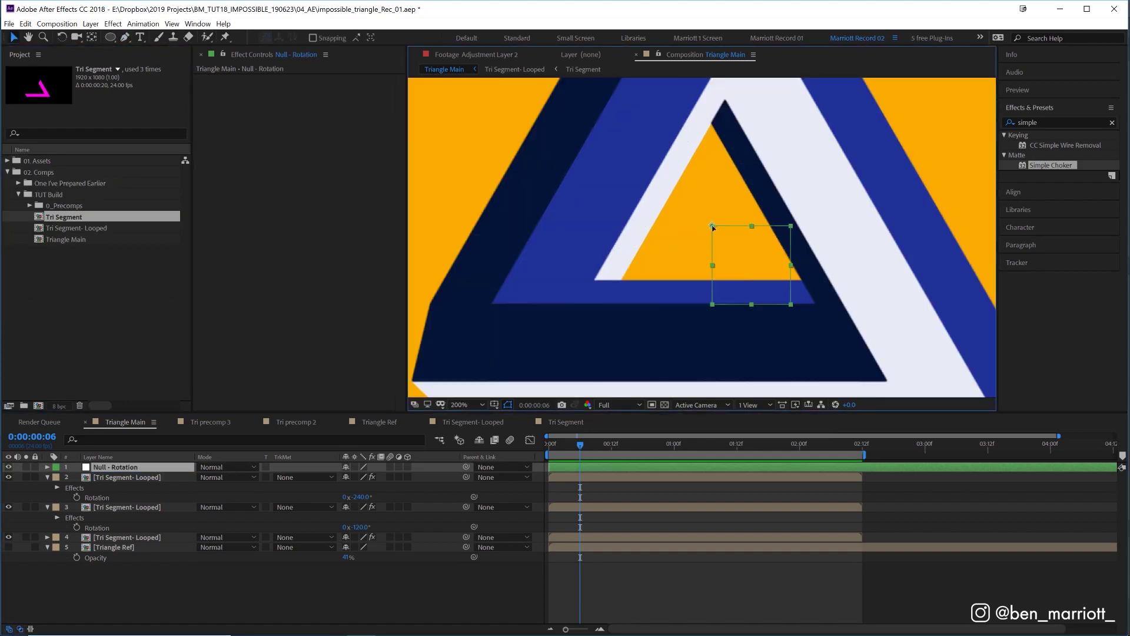
{"action": "left_click_drag", "start_coordinate": [712, 229], "coordinate": [714, 231]}
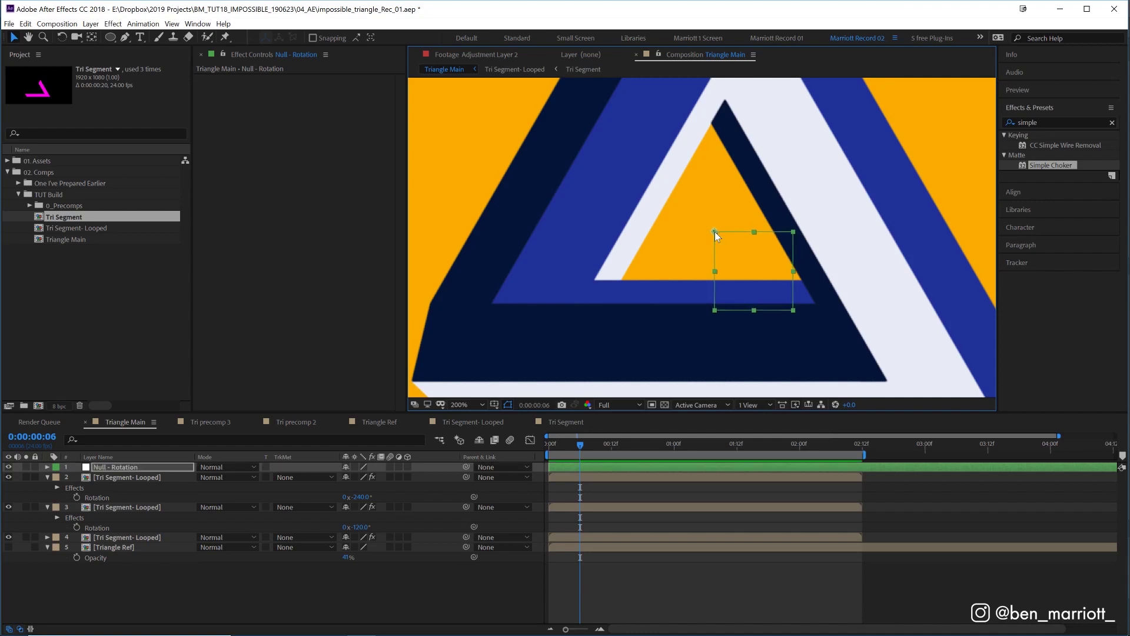
{"action": "left_click", "coordinate": [581, 485]}
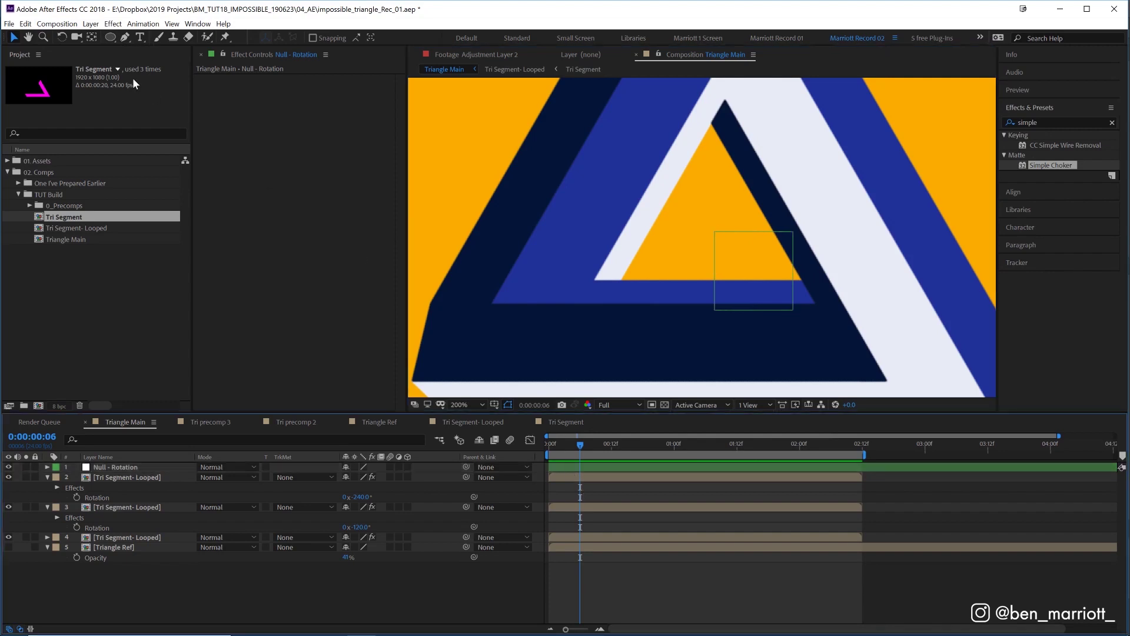
Step: Draw a magenta guide circle over the triangle's inner opening with the Ellipse tool and lower its opacity to 53%
{"action": "left_click", "coordinate": [110, 38]}
{"action": "left_click_drag", "start_coordinate": [663, 182], "coordinate": [773, 292]}
{"action": "key", "text": "t"}
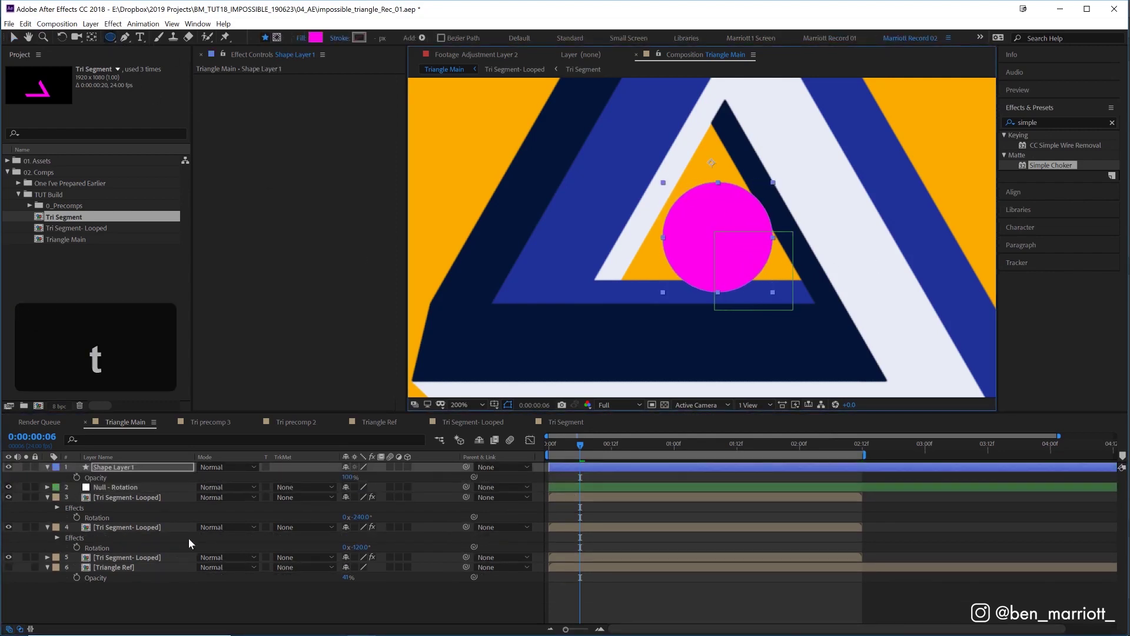
{"action": "left_click_drag", "start_coordinate": [348, 477], "coordinate": [325, 469]}
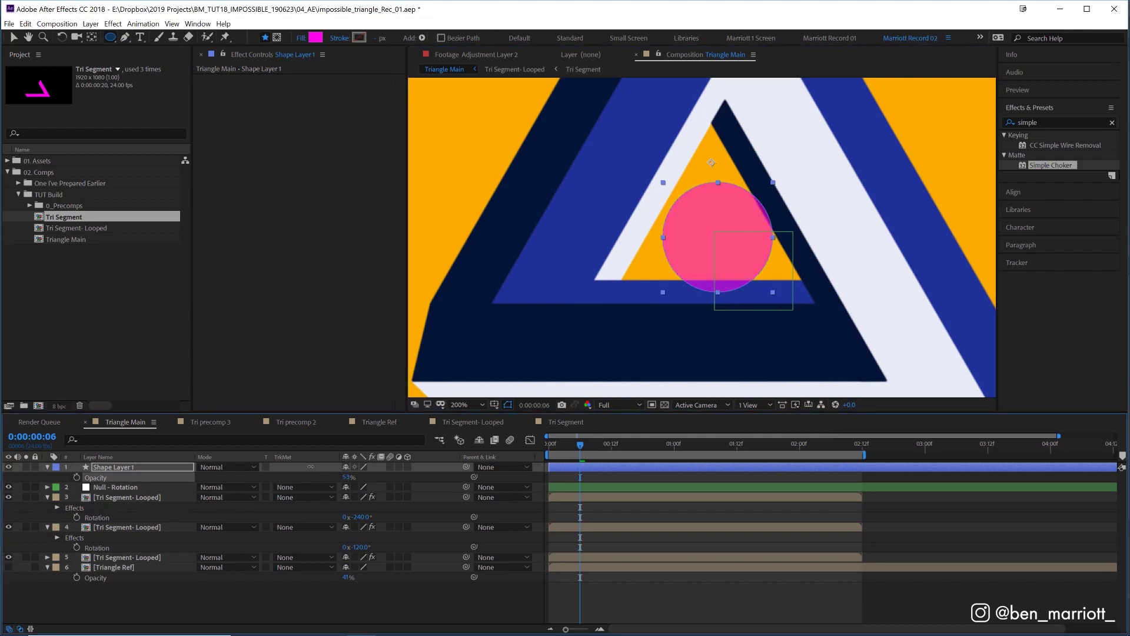
Step: Scale the guide circle to 94% and position it so it fits inside the triangle's inner opening, touching the three edges
{"action": "key", "text": "v"}
{"action": "left_click_drag", "start_coordinate": [714, 215], "coordinate": [709, 205]}
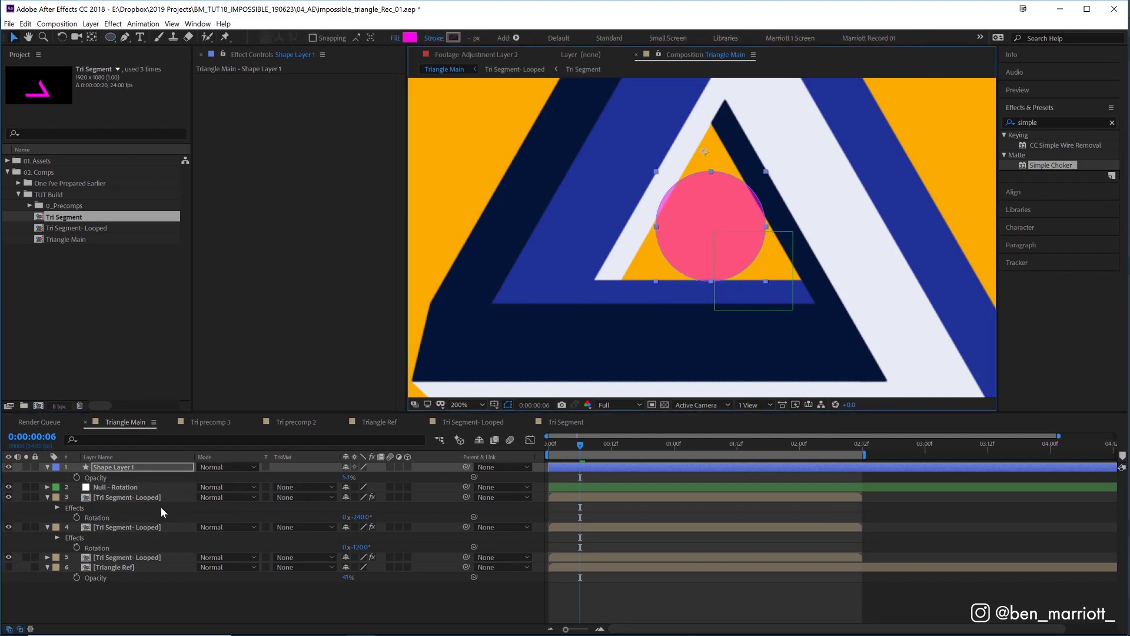
{"action": "key", "text": "s"}
{"action": "left_click", "coordinate": [376, 477]}
{"action": "key", "text": "Down"}
{"action": "key", "text": "Down"}
{"action": "key", "text": "Down"}
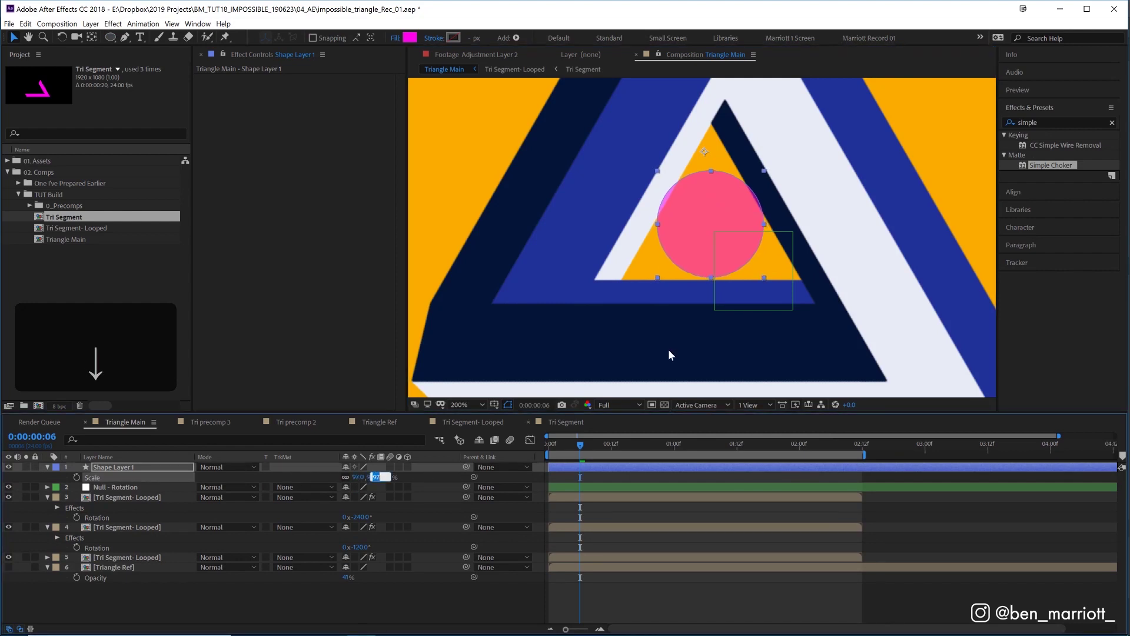
{"action": "left_click_drag", "start_coordinate": [705, 253], "coordinate": [704, 257]}
{"action": "key", "text": "Right"}
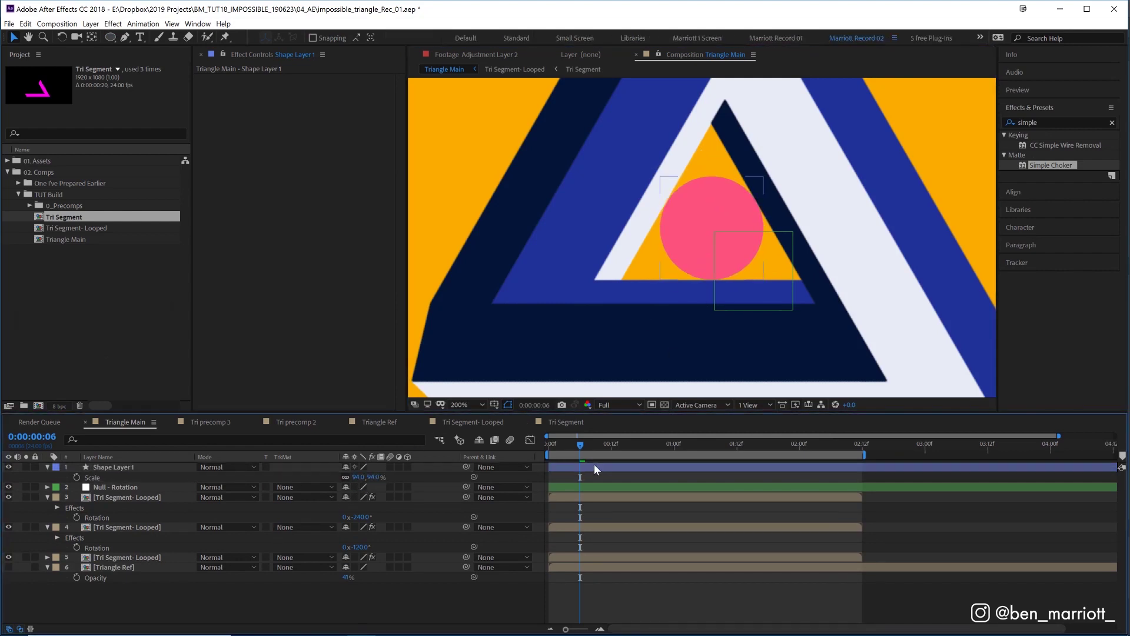
Step: Show the rulers and place a vertical and a horizontal guide crossing at the centre of the circle
{"action": "left_click", "coordinate": [594, 467]}
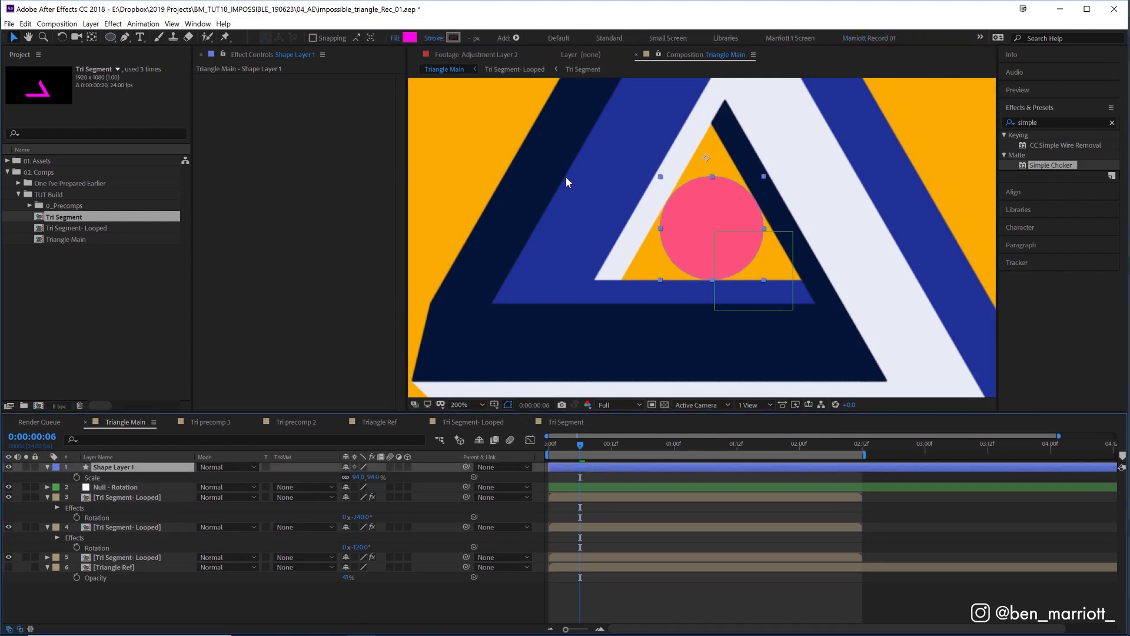
{"action": "key", "text": "ctrl+r"}
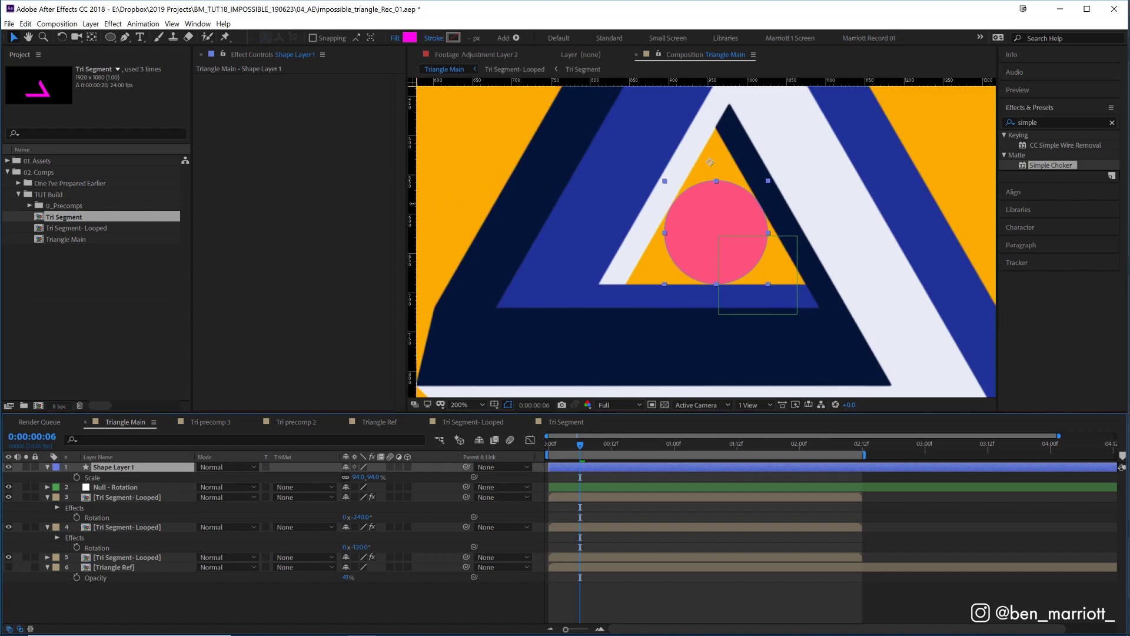
{"action": "left_click_drag", "start_coordinate": [407, 205], "coordinate": [718, 199]}
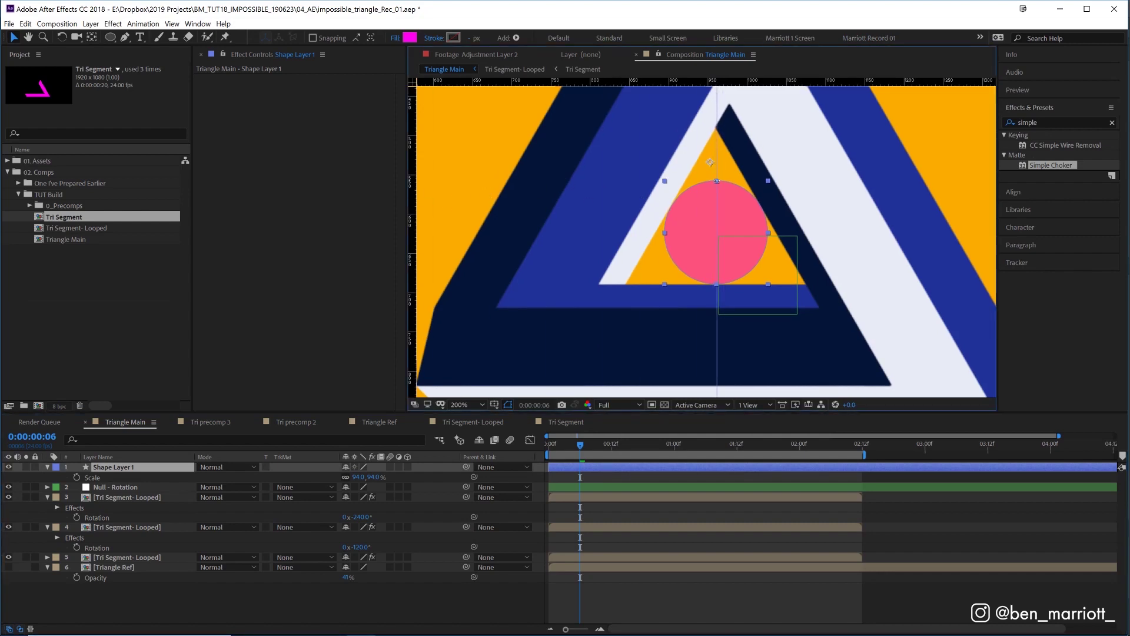
{"action": "left_click_drag", "start_coordinate": [753, 80], "coordinate": [753, 232]}
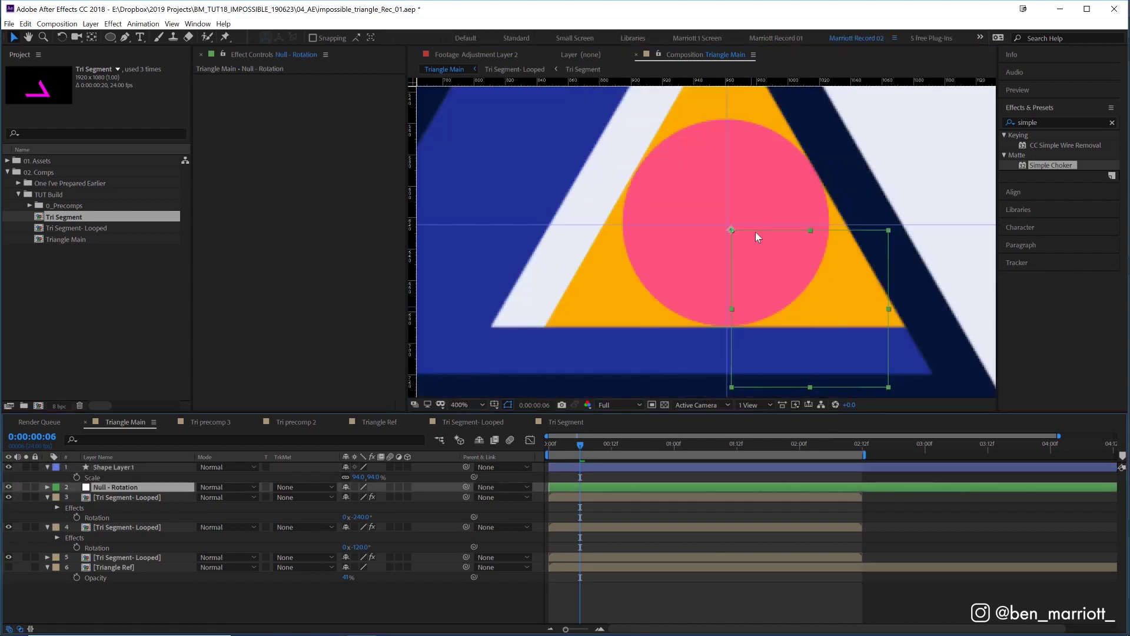
Step: Nudge Null - Rotation up and across until its anchor sits exactly on the intersection of the two guides
{"action": "scroll", "coordinate": [756, 232], "scroll_direction": "down", "scroll_amount": 2}
{"action": "scroll", "coordinate": [755, 232], "scroll_direction": "up", "scroll_amount": 2}
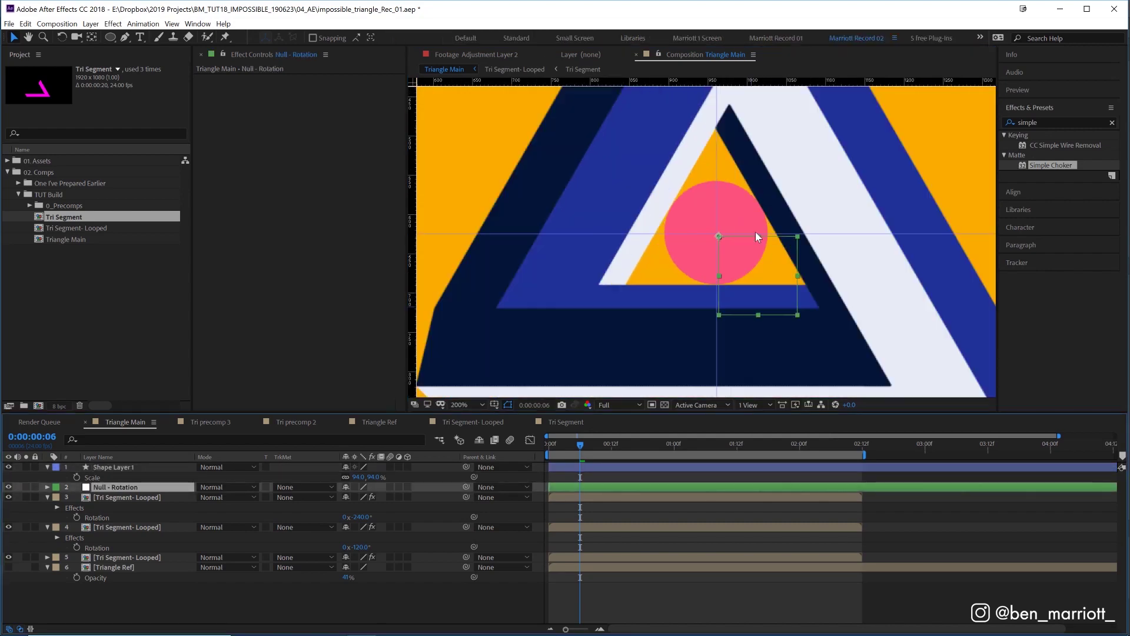
{"action": "key", "text": "shift+Up"}
{"action": "key", "text": "shift+Left"}
{"action": "scroll", "coordinate": [749, 227], "scroll_direction": "up", "scroll_amount": 1}
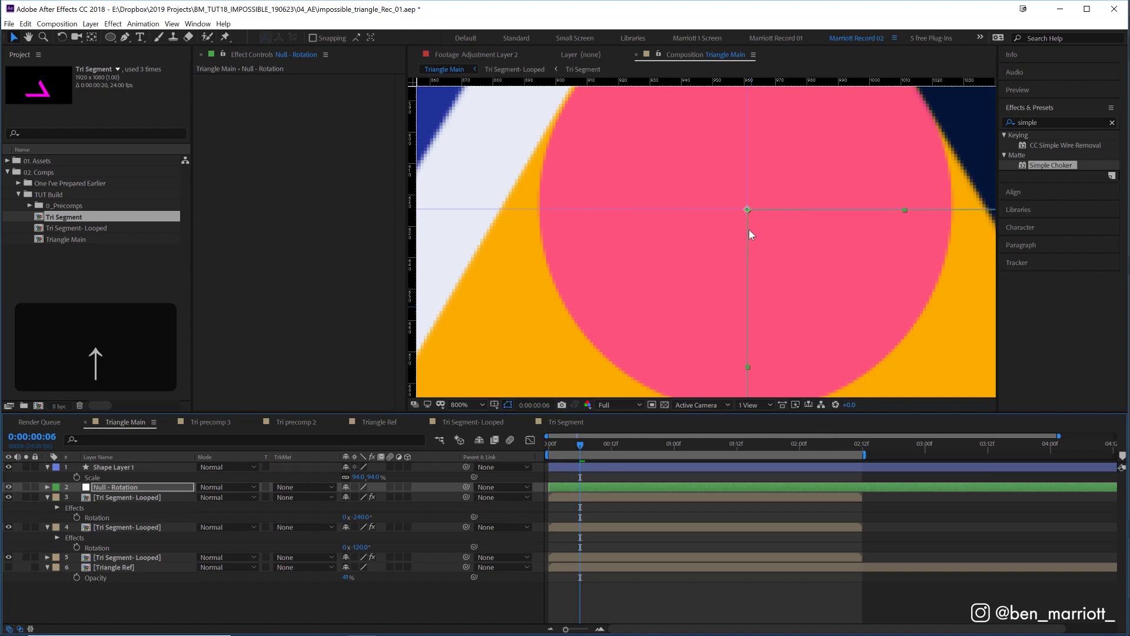
{"action": "key", "text": "alt+slash"}
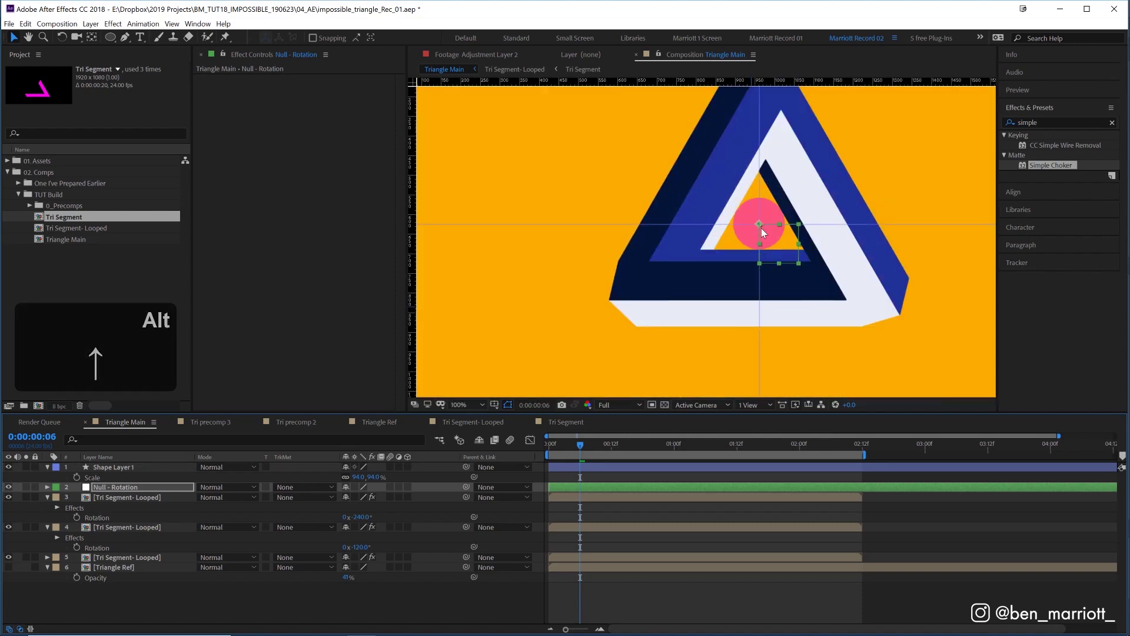
Step: Delete the guide circle's shape layer from Triangle Main
{"action": "left_click", "coordinate": [115, 460]}
{"action": "left_click", "coordinate": [119, 465]}
{"action": "key", "text": "BackSpace"}
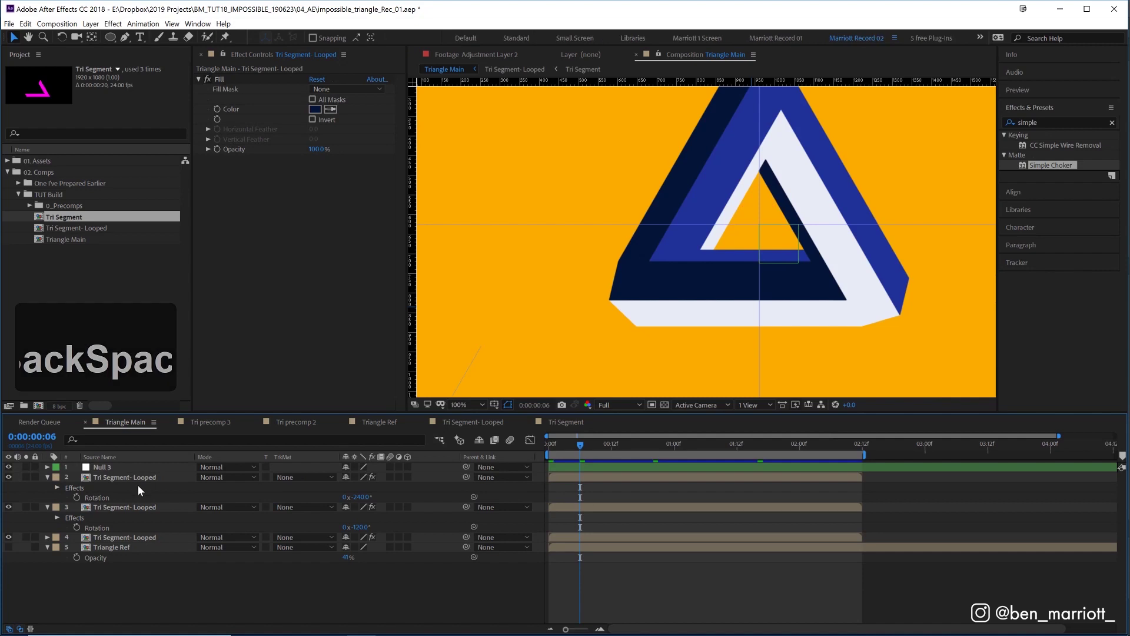
Step: Parent the three Tri Segment- Looped layers to the rotation null
{"action": "left_click", "coordinate": [126, 547]}
{"action": "left_click", "coordinate": [123, 478]}
{"action": "left_click", "coordinate": [129, 536], "text": "shift"}
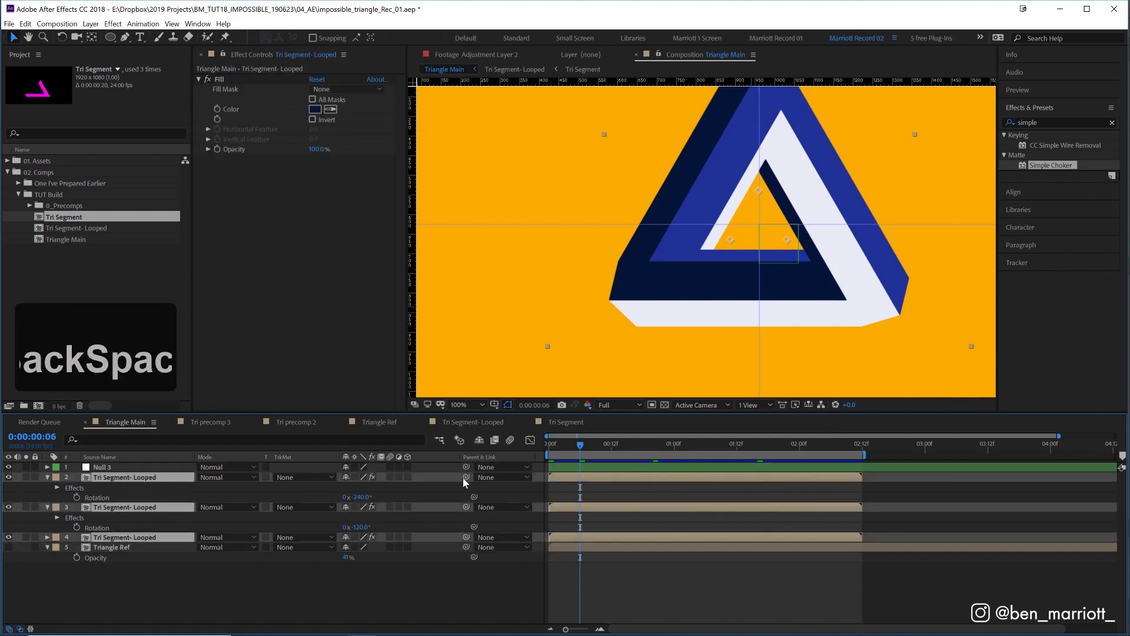
{"action": "left_click_drag", "start_coordinate": [466, 476], "coordinate": [108, 470]}
Step: Keyframe Null - Rotation's rotation at 0:00:00:00 and set it to one full revolution at 0:00:02:12
{"action": "left_click", "coordinate": [108, 469]}
{"action": "key", "text": "Return"}
{"action": "type", "text": "Null - Rotation"}
{"action": "key", "text": "Return"}
{"action": "key", "text": "r"}
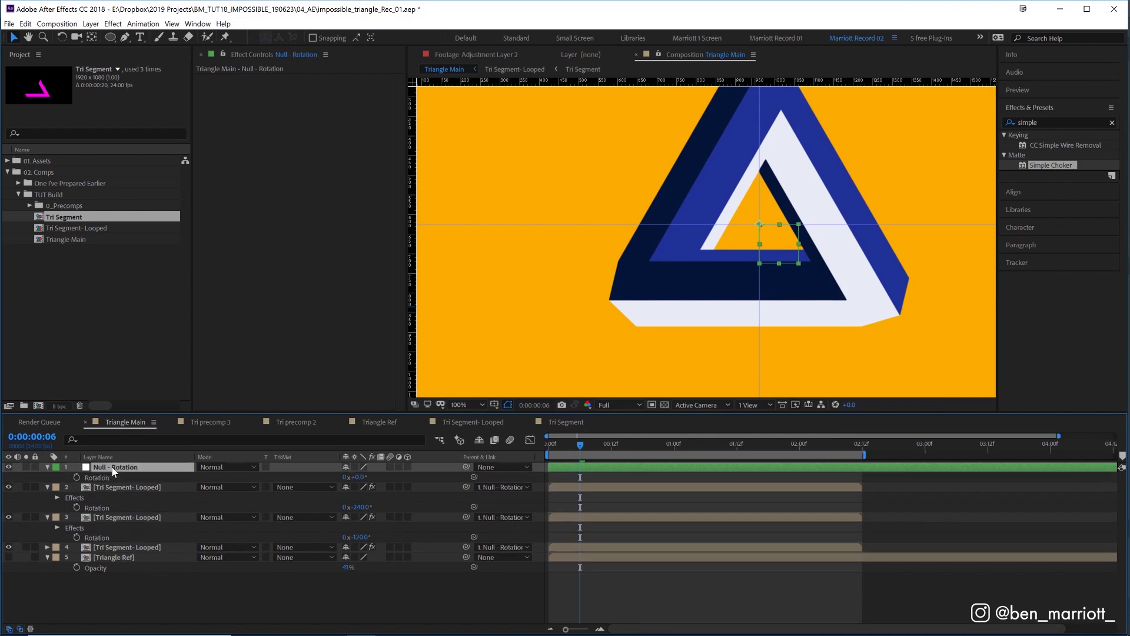
{"action": "left_click_drag", "start_coordinate": [580, 450], "coordinate": [548, 450]}
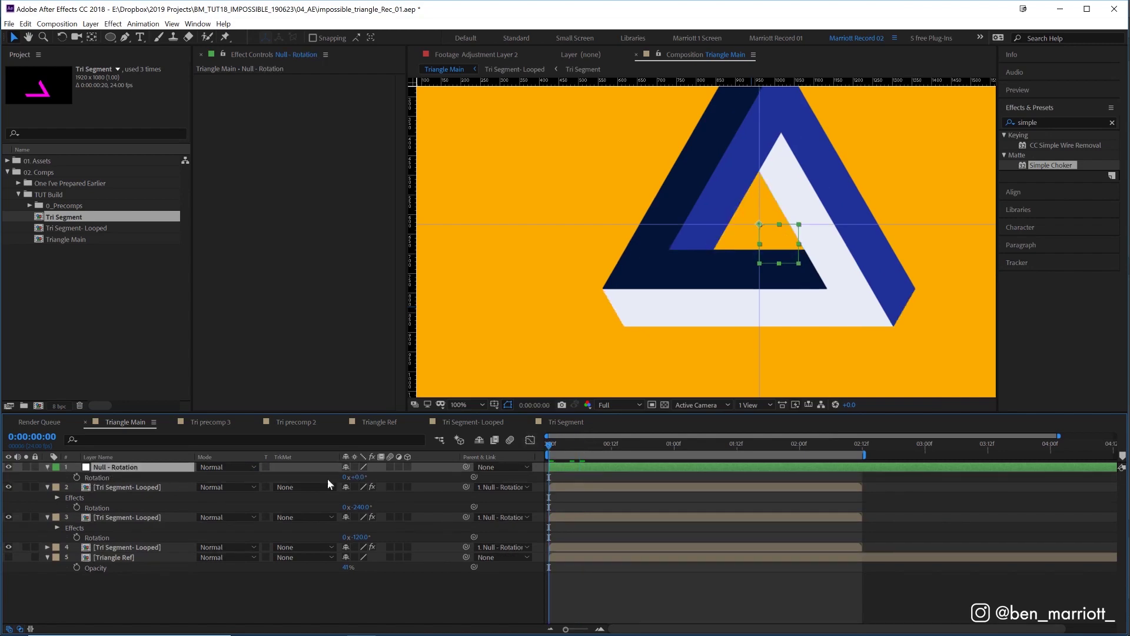
{"action": "left_click", "coordinate": [77, 478]}
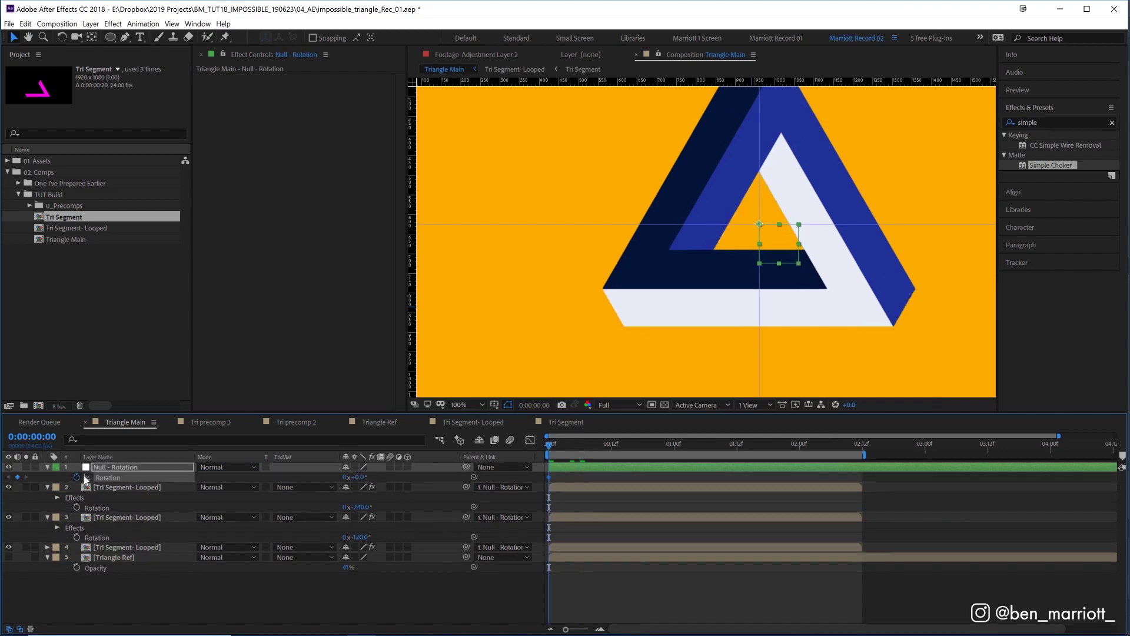
{"action": "left_click", "coordinate": [859, 447]}
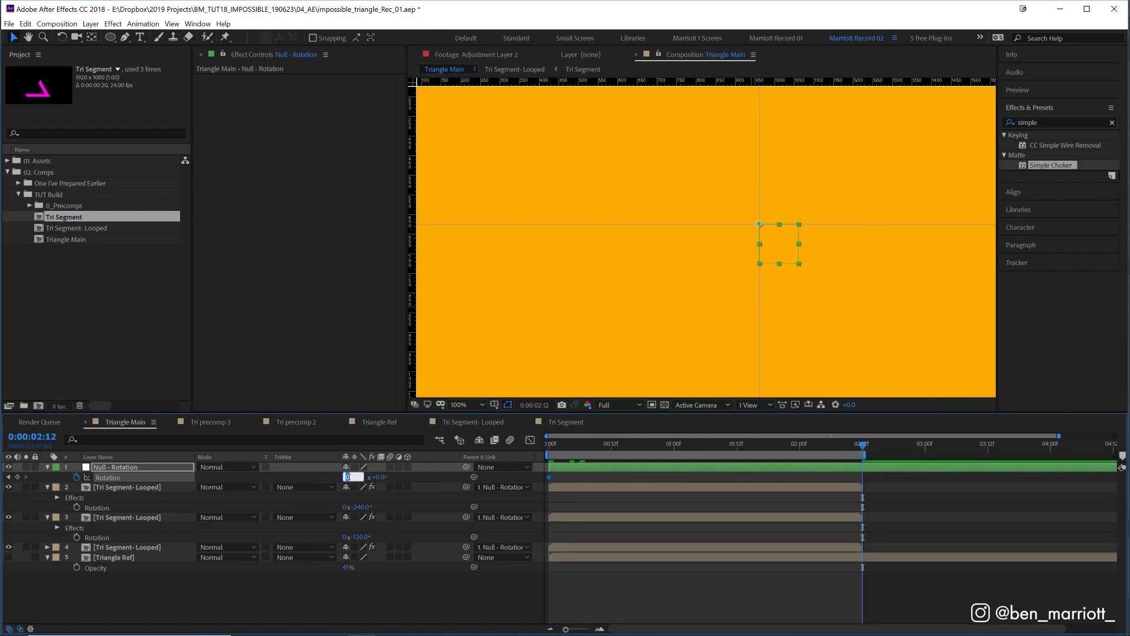
{"action": "type", "text": "1"}
{"action": "left_click", "coordinate": [803, 473]}
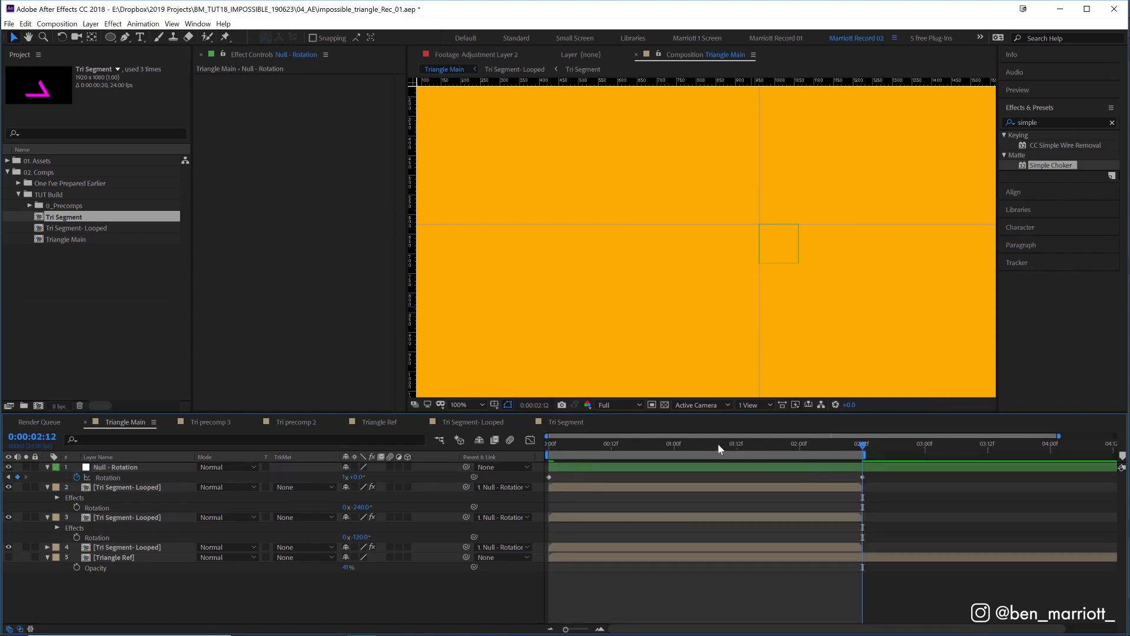
Step: Play back Triangle Main from the start to check the triangle's rotation
{"action": "left_click_drag", "start_coordinate": [706, 443], "coordinate": [415, 418]}
{"action": "scroll", "coordinate": [606, 348], "scroll_direction": "down", "scroll_amount": 1}
{"action": "key", "text": "space"}
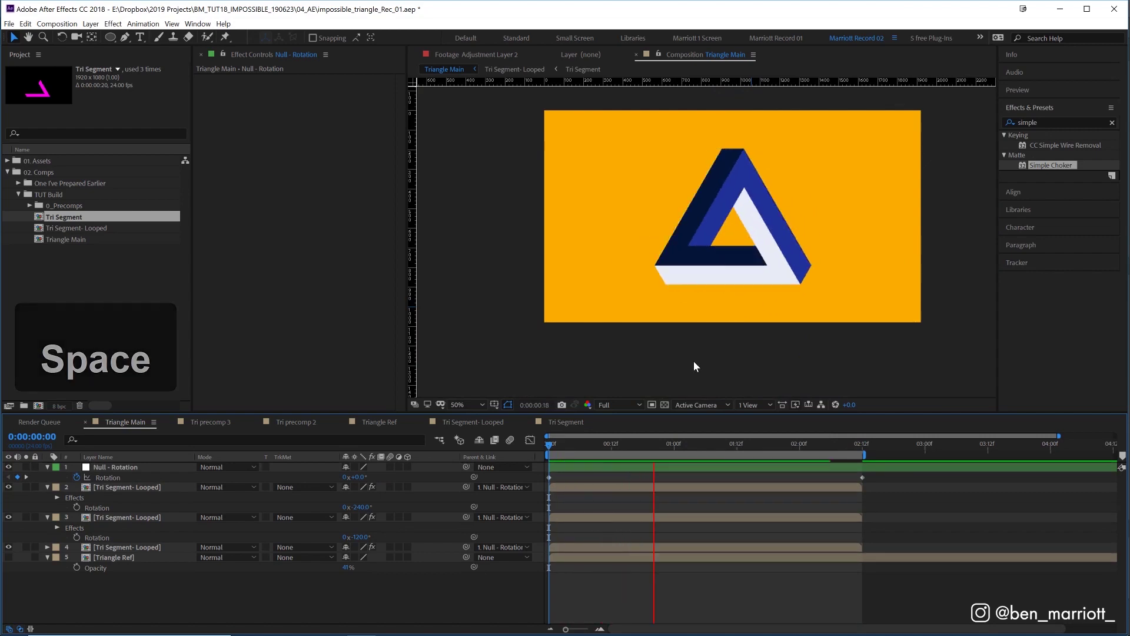
{"action": "key", "text": "space"}
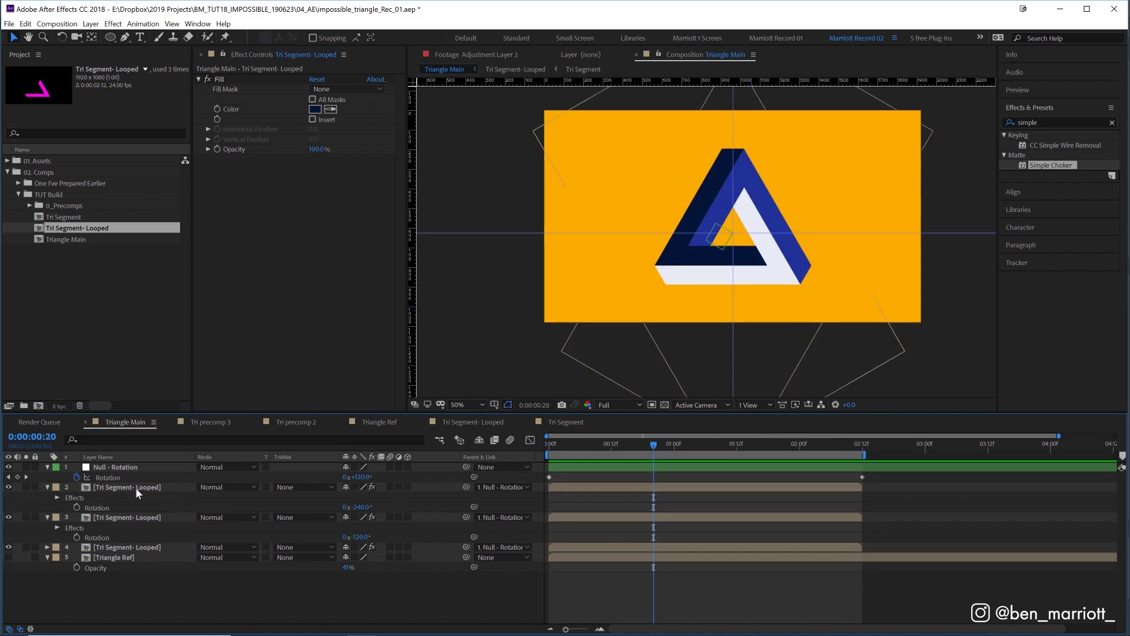
Step: Open the Tri Segment- Looped composition and extend its duration to 0:00:05:00
{"action": "left_click", "coordinate": [135, 488]}
{"action": "double_click", "coordinate": [135, 487]}
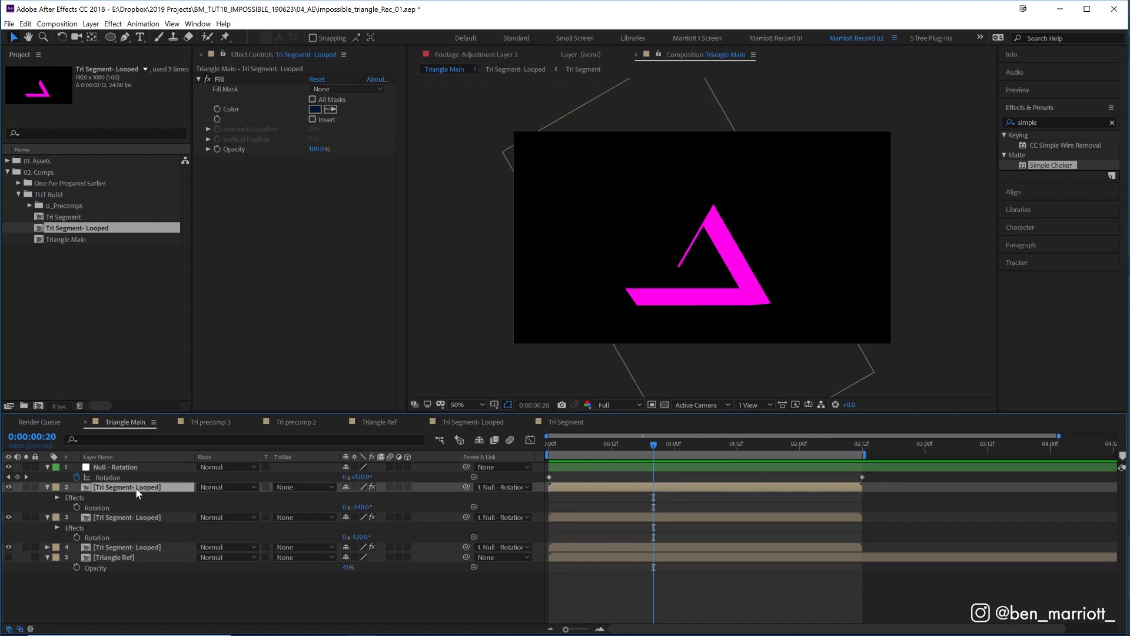
{"action": "left_click_drag", "start_coordinate": [689, 442], "coordinate": [793, 447]}
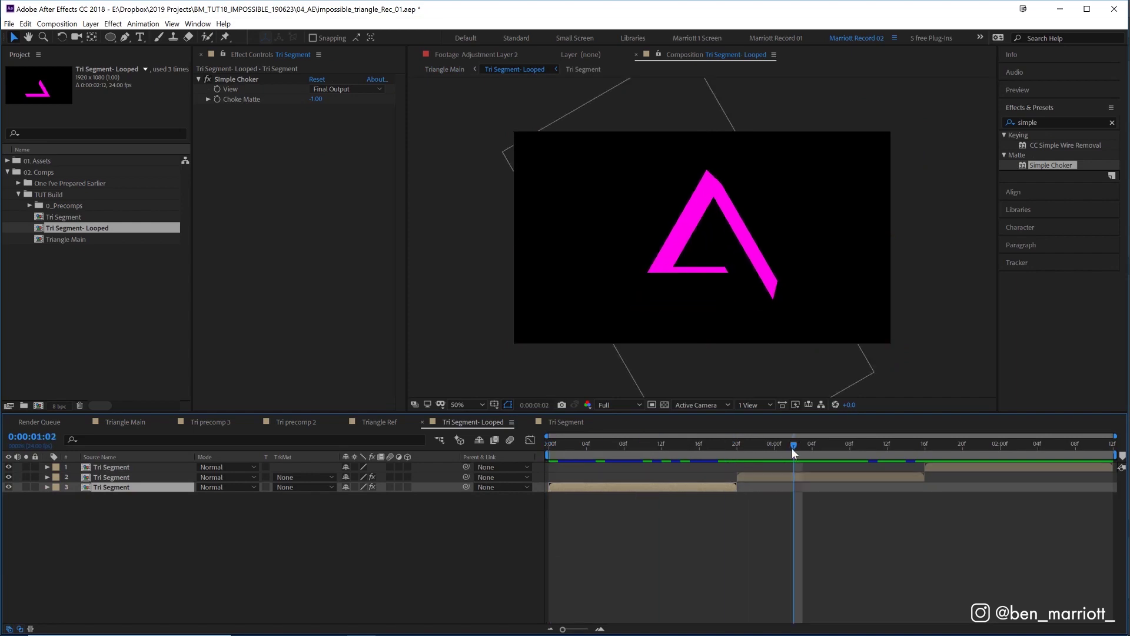
{"action": "key", "text": "ctrl+space"}
{"action": "key", "text": "ctrl+k"}
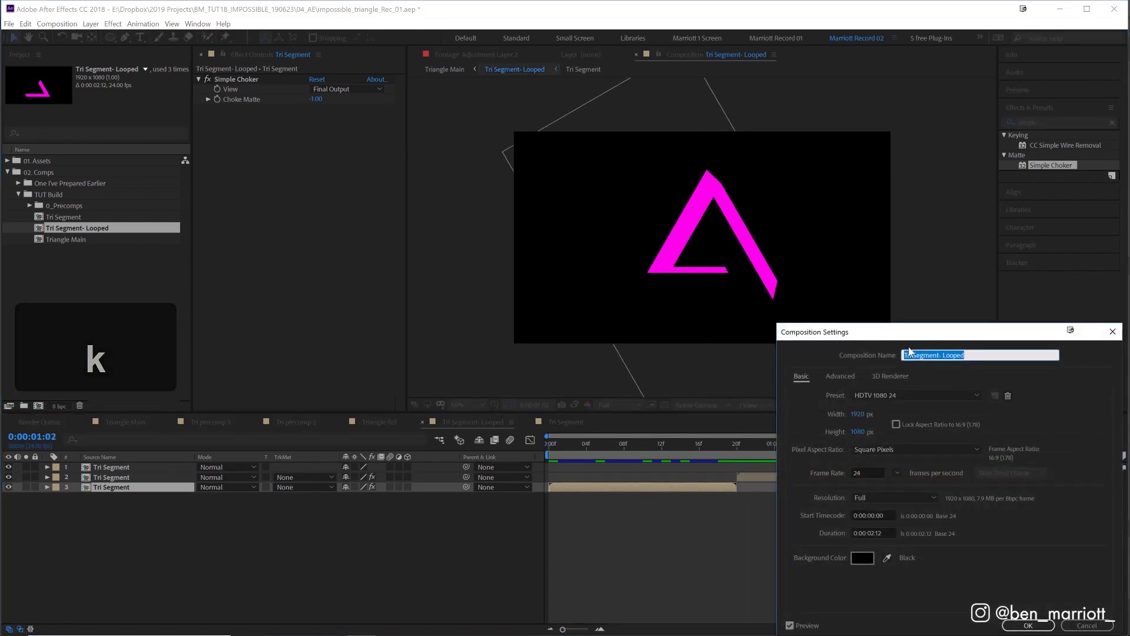
{"action": "left_click", "coordinate": [524, 420]}
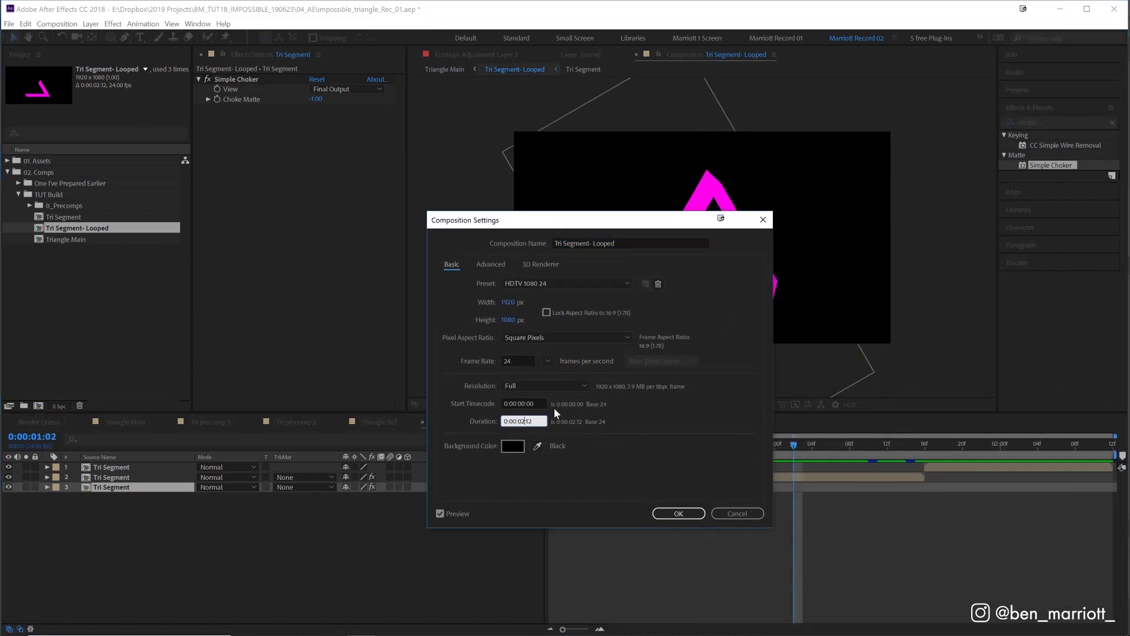
{"action": "key", "text": "BackSpace"}
{"action": "type", "text": "4"}
{"action": "key", "text": "Right"}
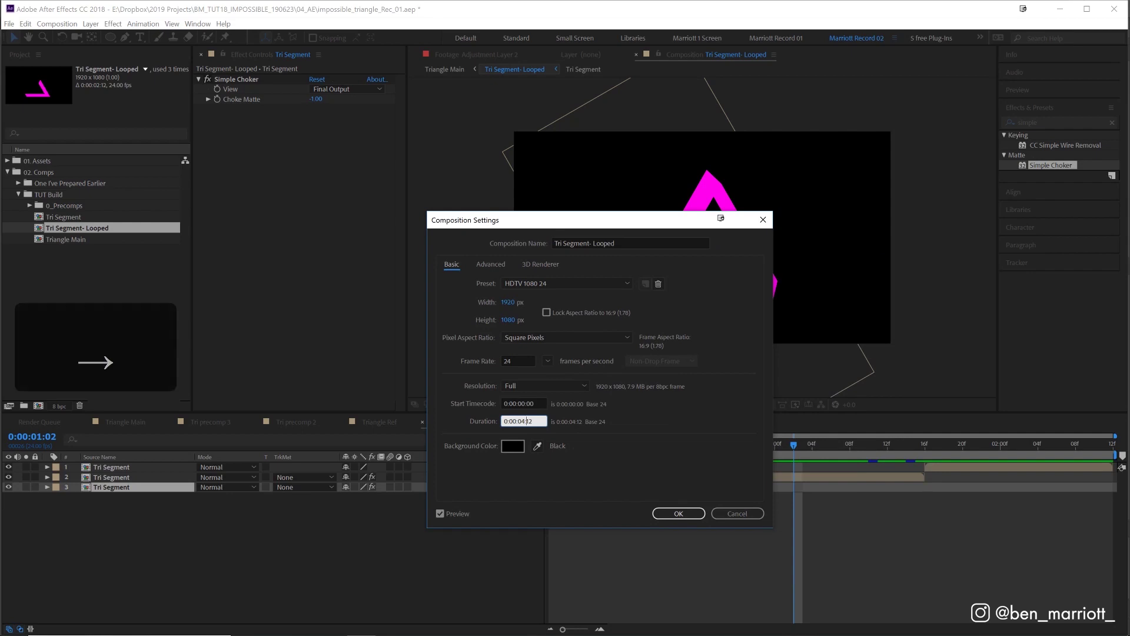
{"action": "key", "text": "BackSpace"}
{"action": "type", "text": "24"}
{"action": "key", "text": "Return"}
Step: Duplicate all three Tri Segment layers and move the copies so they follow the originals from 0:00:02:12
{"action": "left_click", "coordinate": [764, 469], "text": "shift"}
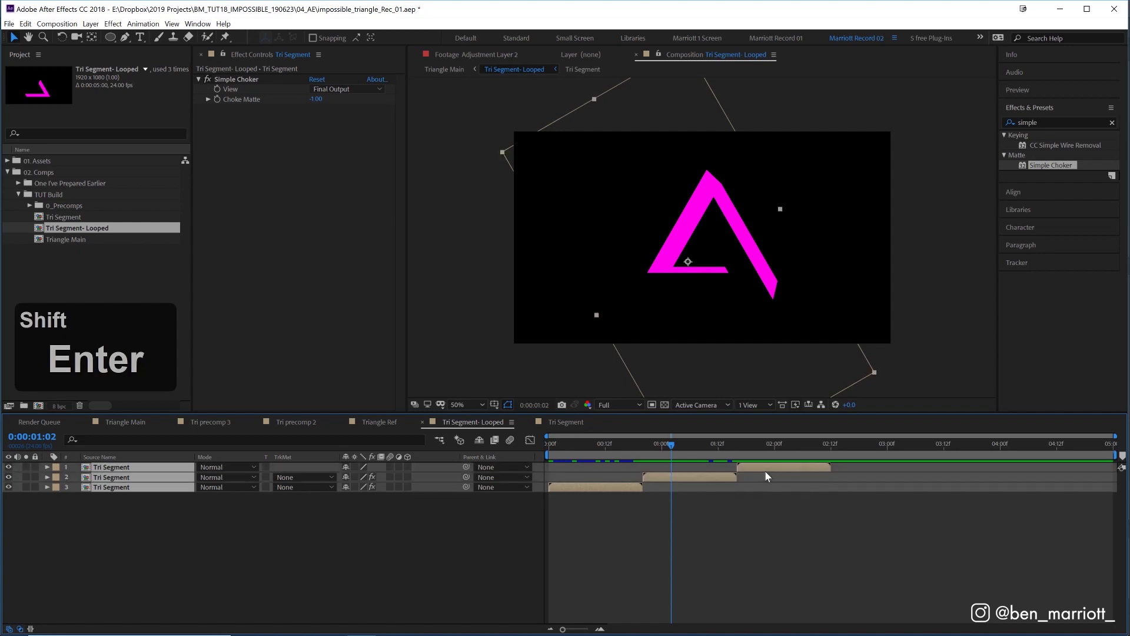
{"action": "key", "text": "ctrl+d"}
{"action": "key", "text": "ctrl+]"}
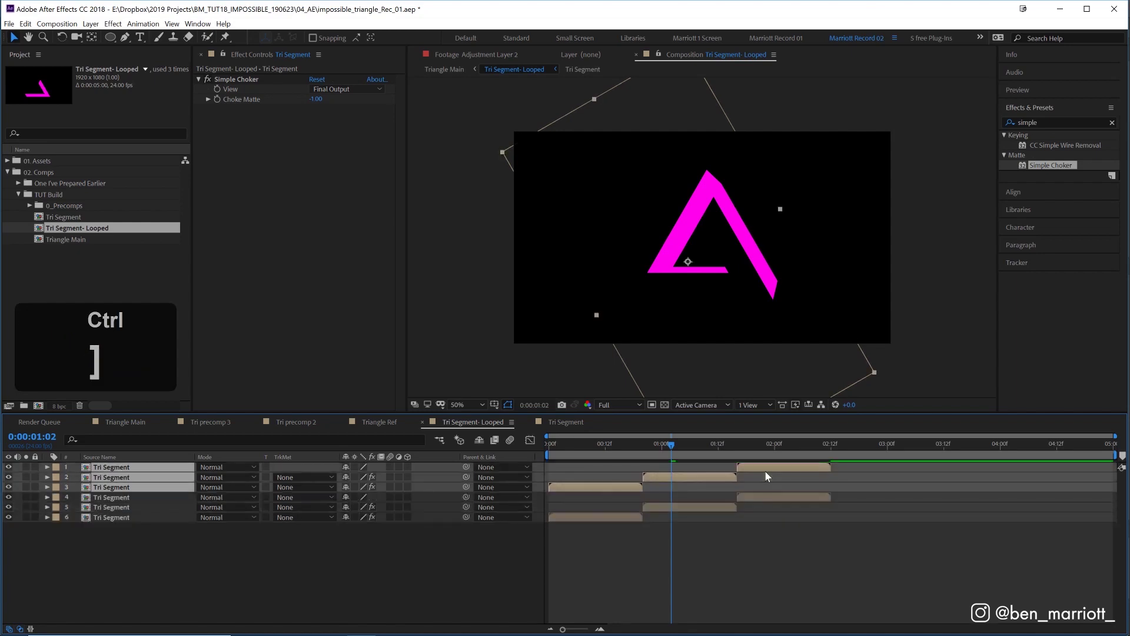
{"action": "left_click_drag", "start_coordinate": [601, 487], "coordinate": [867, 485]}
{"action": "left_click_drag", "start_coordinate": [818, 450], "coordinate": [1094, 450]}
Step: Return to Triangle Main and move Null - Rotation's second rotation keyframe to 0:00:04:23
{"action": "key", "text": "Tab"}
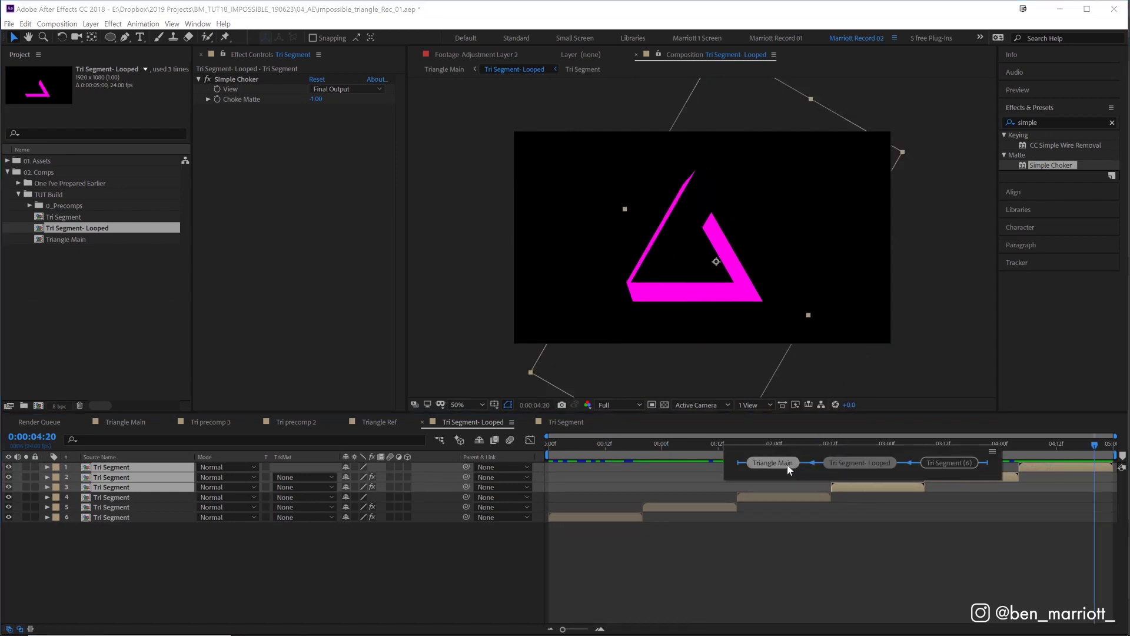
{"action": "left_click", "coordinate": [787, 465]}
{"action": "left_click_drag", "start_coordinate": [830, 478], "coordinate": [983, 478]}
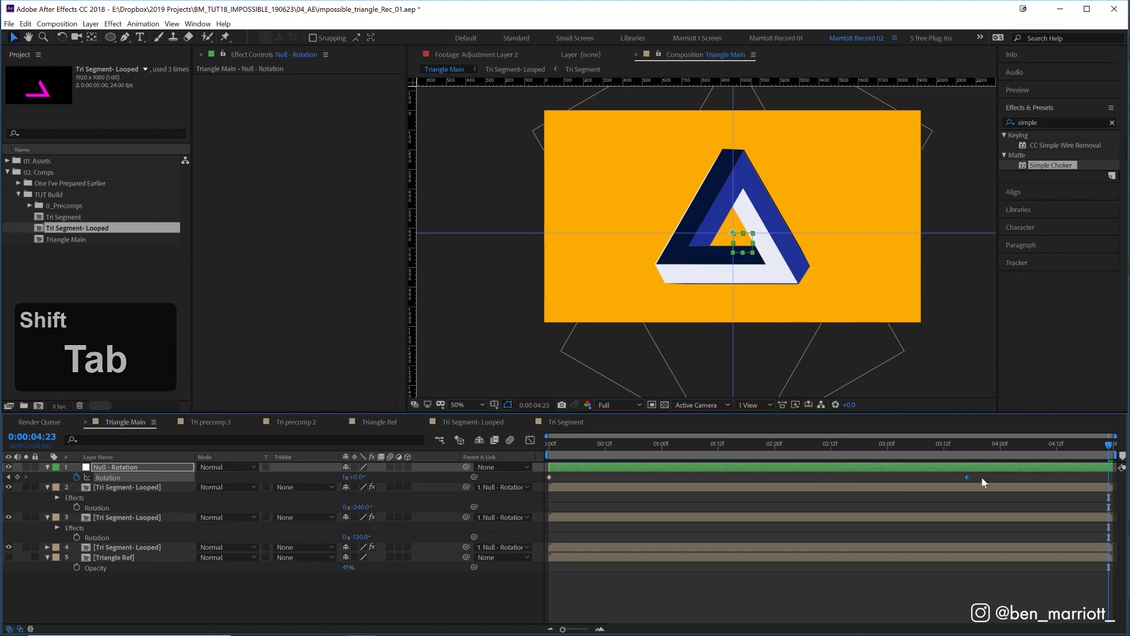
Step: Play back the slower rotation in Triangle Main several times to check how smoothly it loops
{"action": "left_click_drag", "start_coordinate": [1108, 446], "coordinate": [543, 441]}
{"action": "key", "text": "space"}
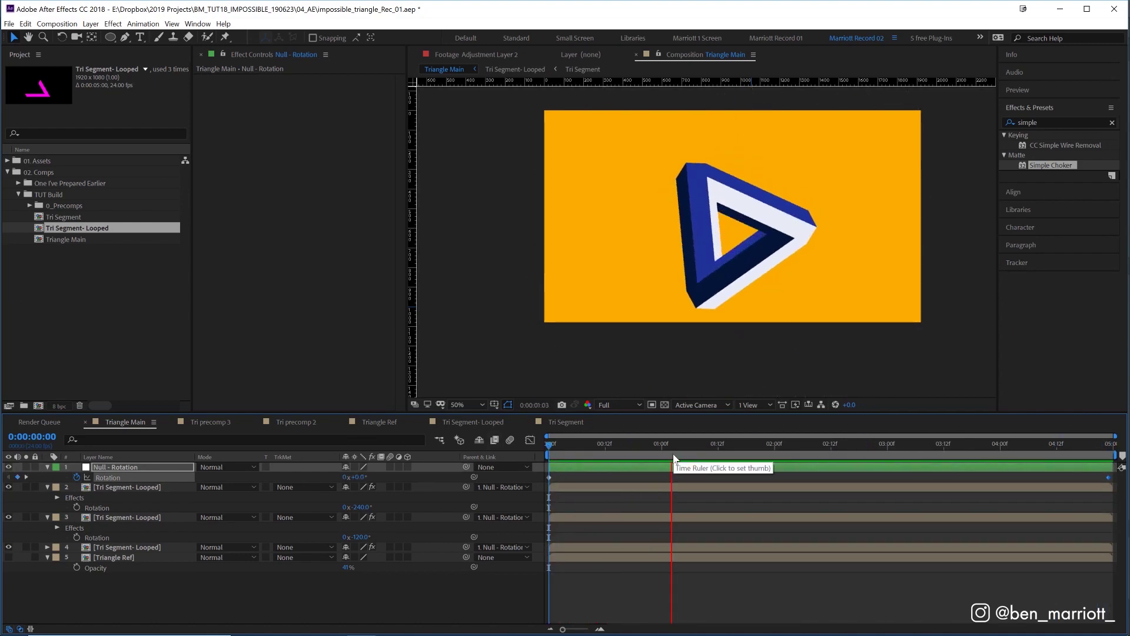
{"action": "mouse_move", "coordinate": [553, 442]}
{"action": "left_mouse_down"}
{"action": "mouse_move", "coordinate": [638, 445]}
{"action": "mouse_move", "coordinate": [553, 444]}
{"action": "left_mouse_up"}
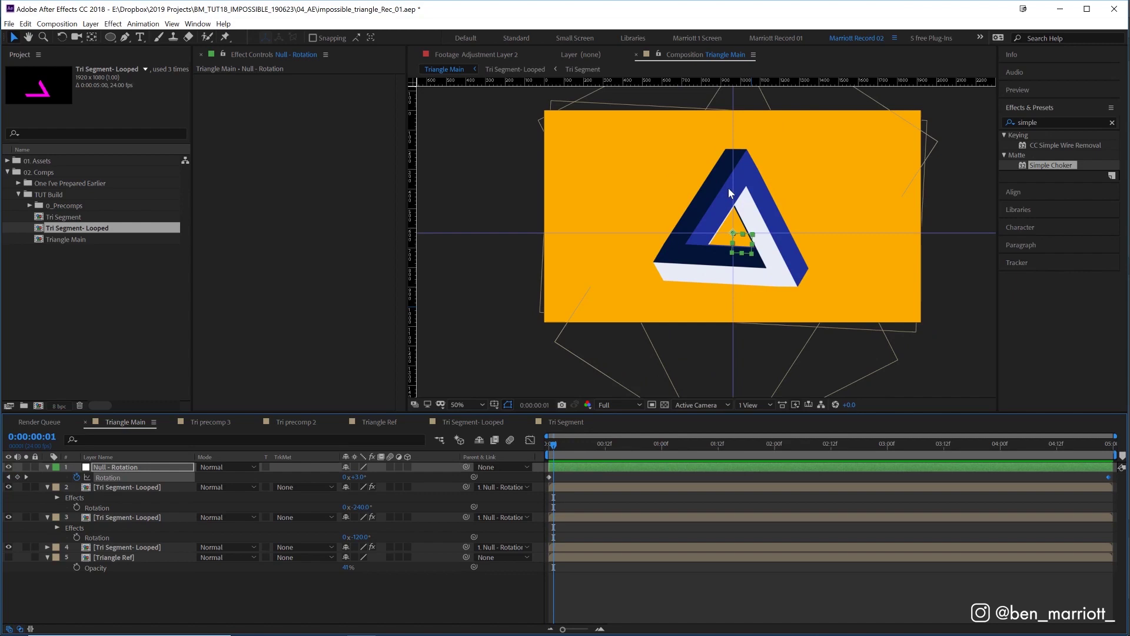
{"action": "key", "text": "shift+Up"}
{"action": "key", "text": "space"}
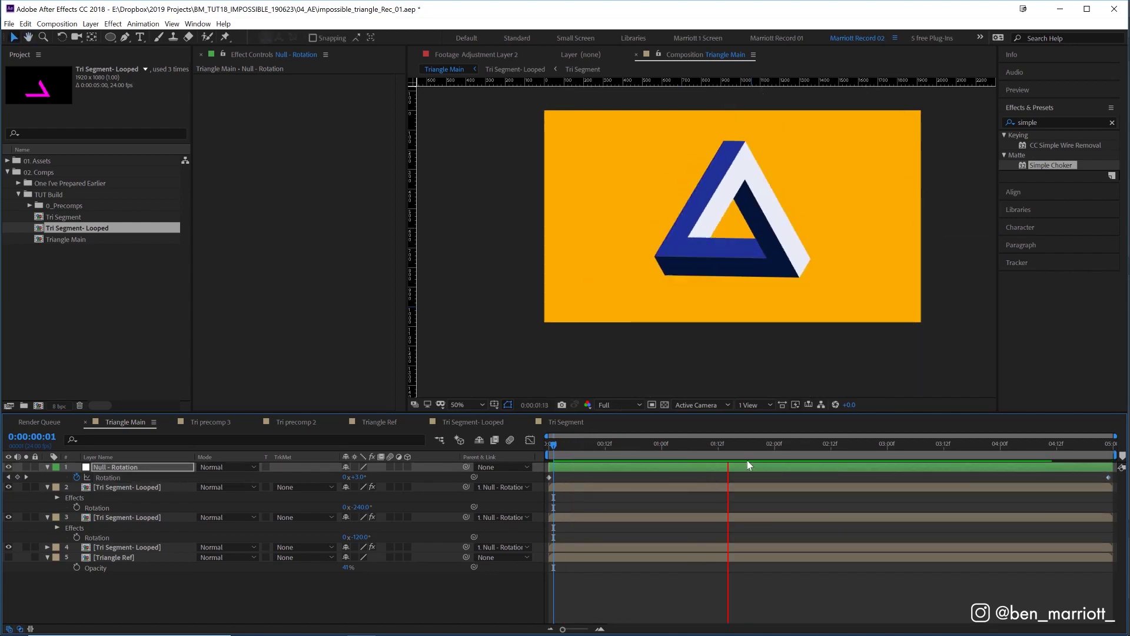
{"action": "key", "text": "shift+Up"}
{"action": "key", "text": "shift+Up"}
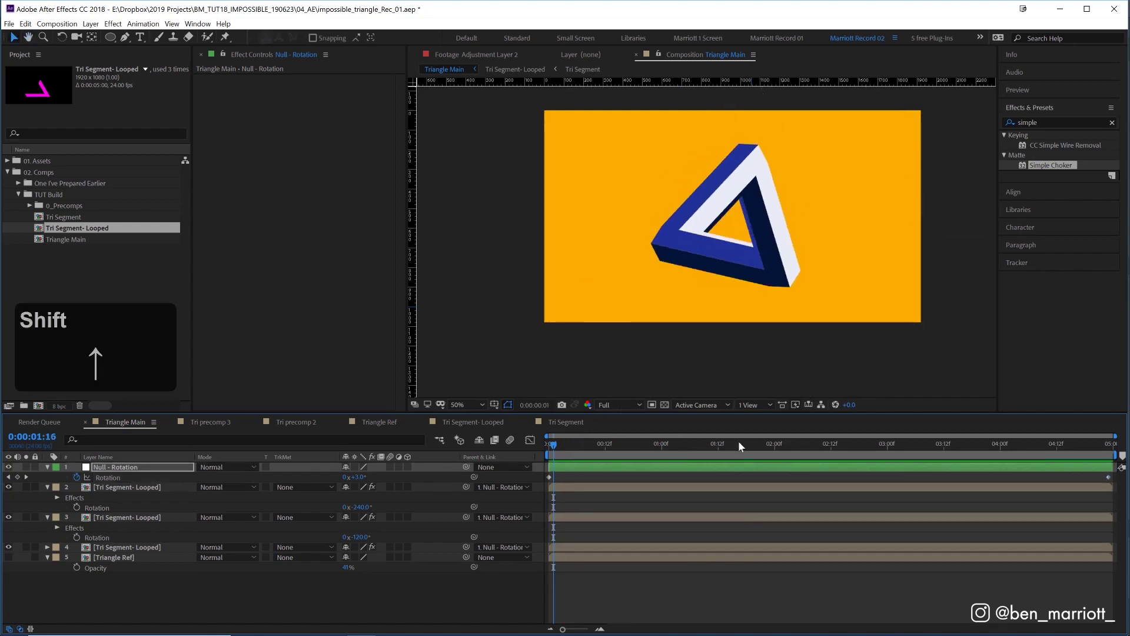
{"action": "left_click", "coordinate": [738, 445]}
{"action": "key", "text": "space"}
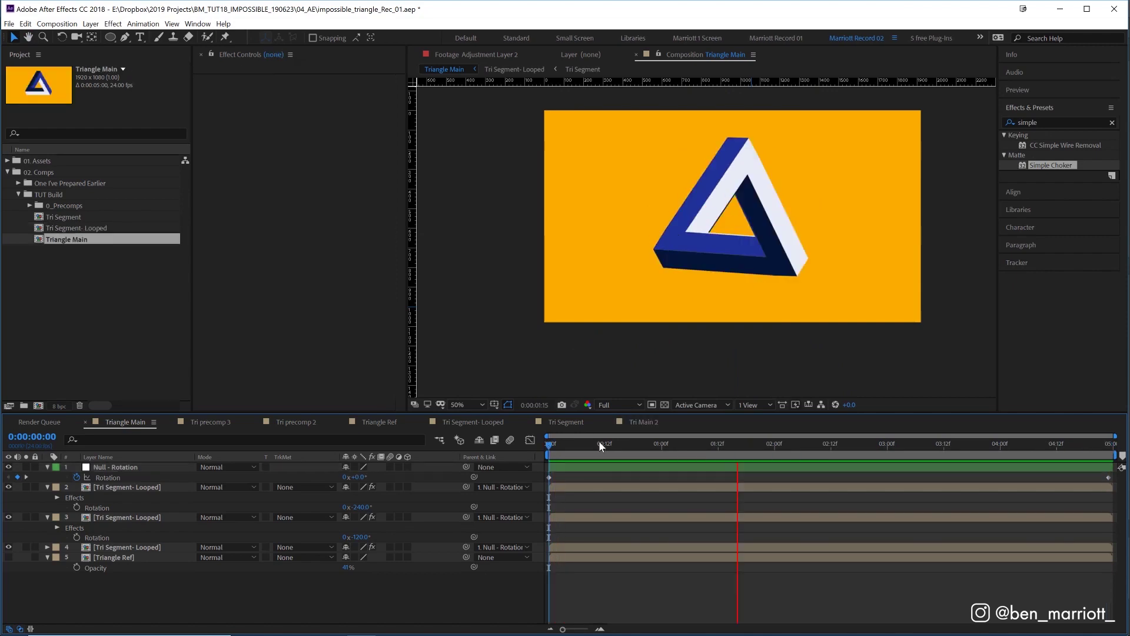
{"action": "key", "text": "space"}
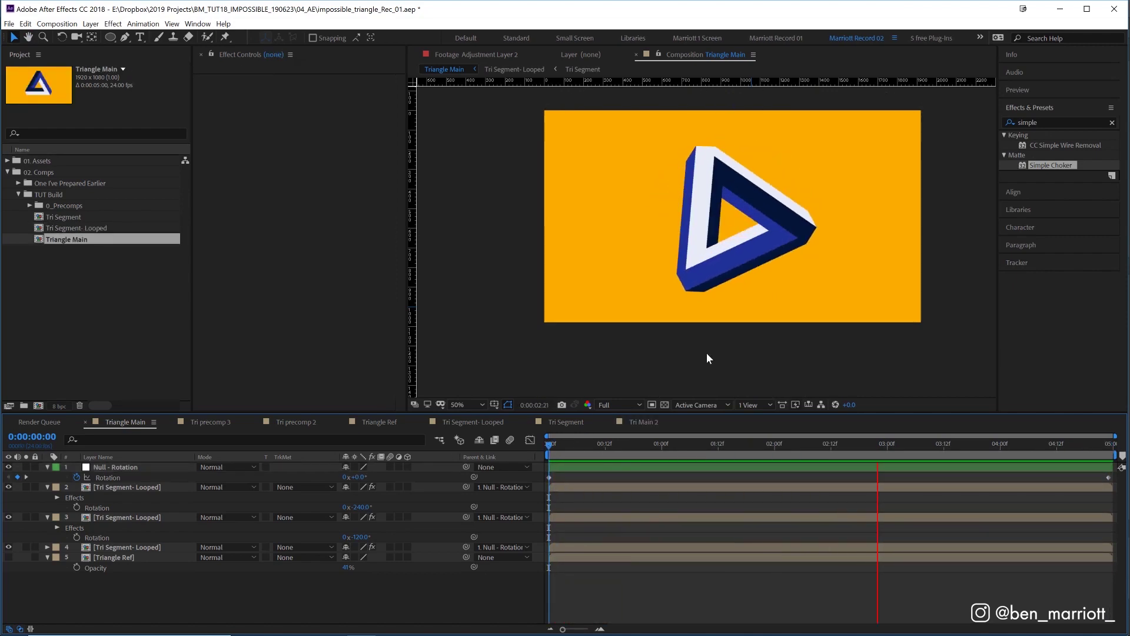
{"action": "key", "text": "space"}
Step: Add Dimpled Cardboard.mov from the Textures folder to Triangle Main as the bottommost layer
{"action": "left_click", "coordinate": [7, 161]}
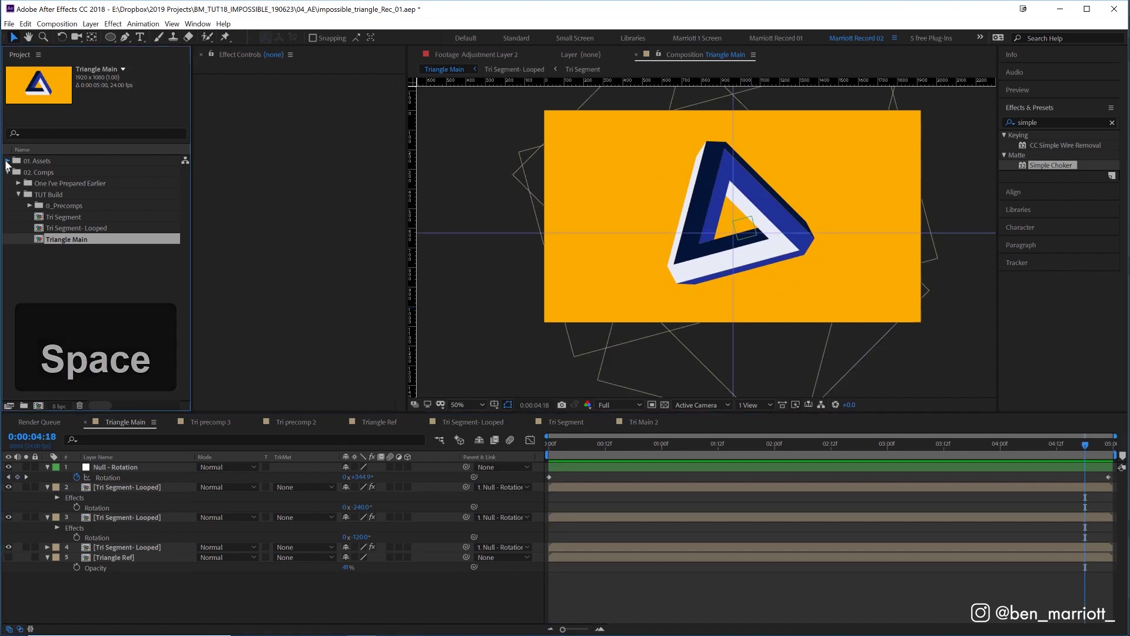
{"action": "left_click", "coordinate": [52, 217]}
{"action": "left_click", "coordinate": [78, 228]}
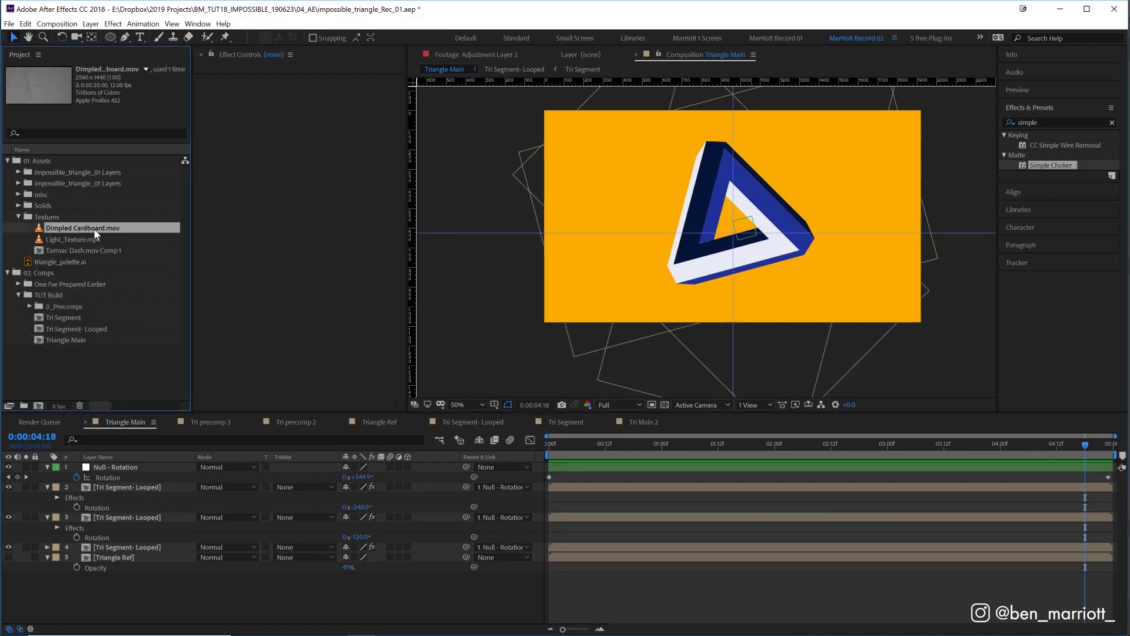
{"action": "left_click_drag", "start_coordinate": [106, 227], "coordinate": [131, 575]}
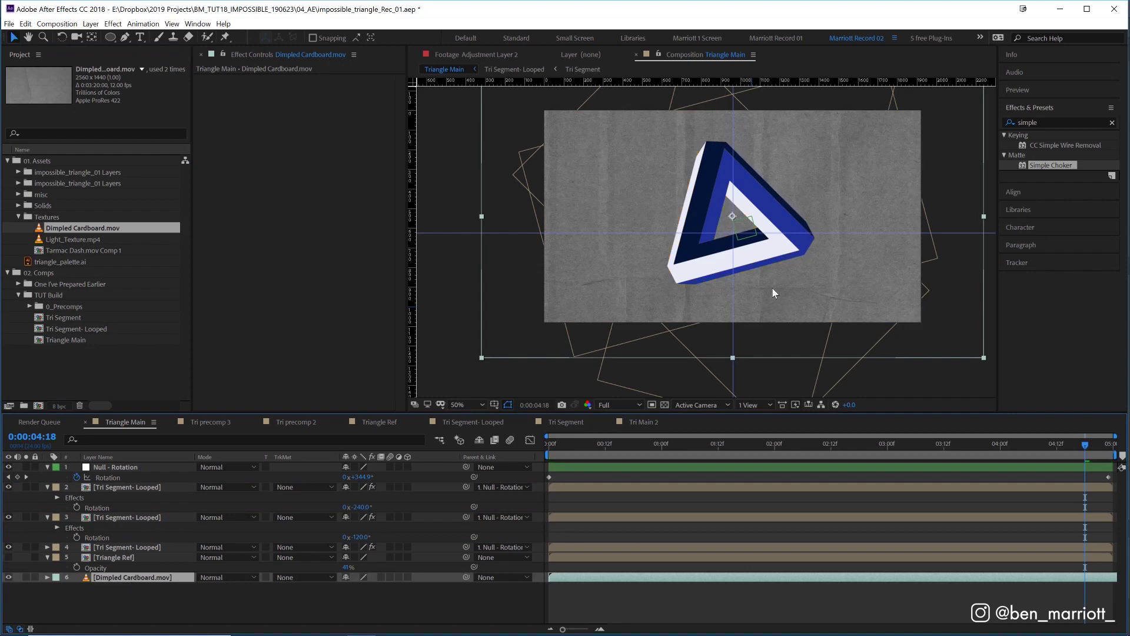
Step: Apply Curves to the Dimpled Cardboard layer, steepen the RGB curve into stark black-and-white contrast, and scrub to check the texture
{"action": "left_click", "coordinate": [1069, 121]}
{"action": "type", "text": "curve"}
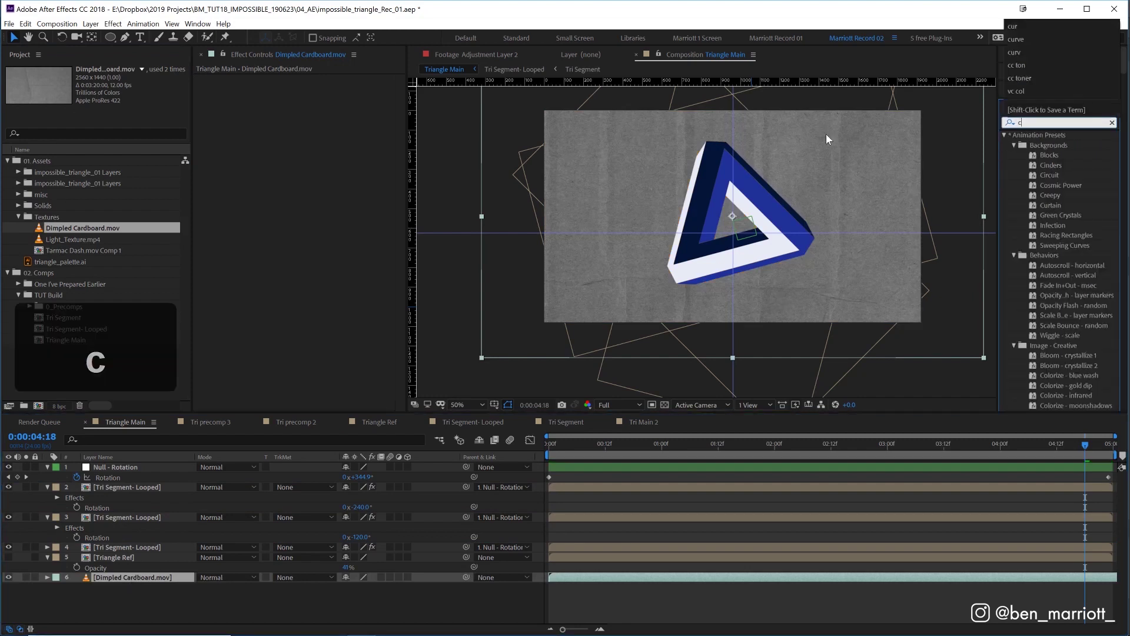
{"action": "left_click", "coordinate": [1037, 176]}
{"action": "double_click", "coordinate": [1037, 175]}
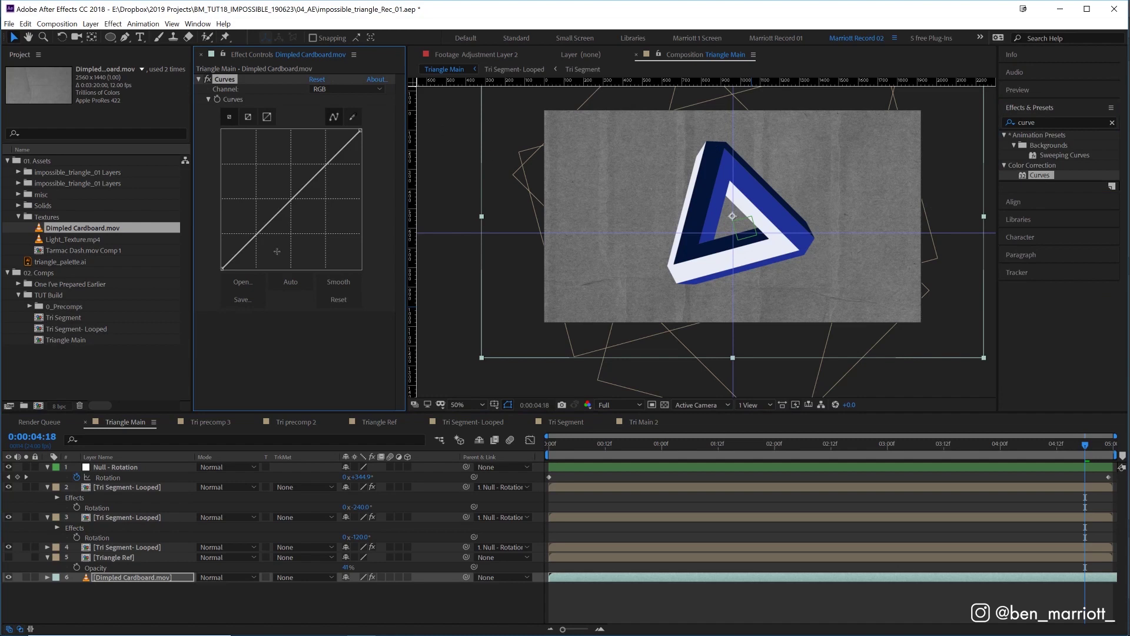
{"action": "left_click_drag", "start_coordinate": [223, 269], "coordinate": [263, 272]}
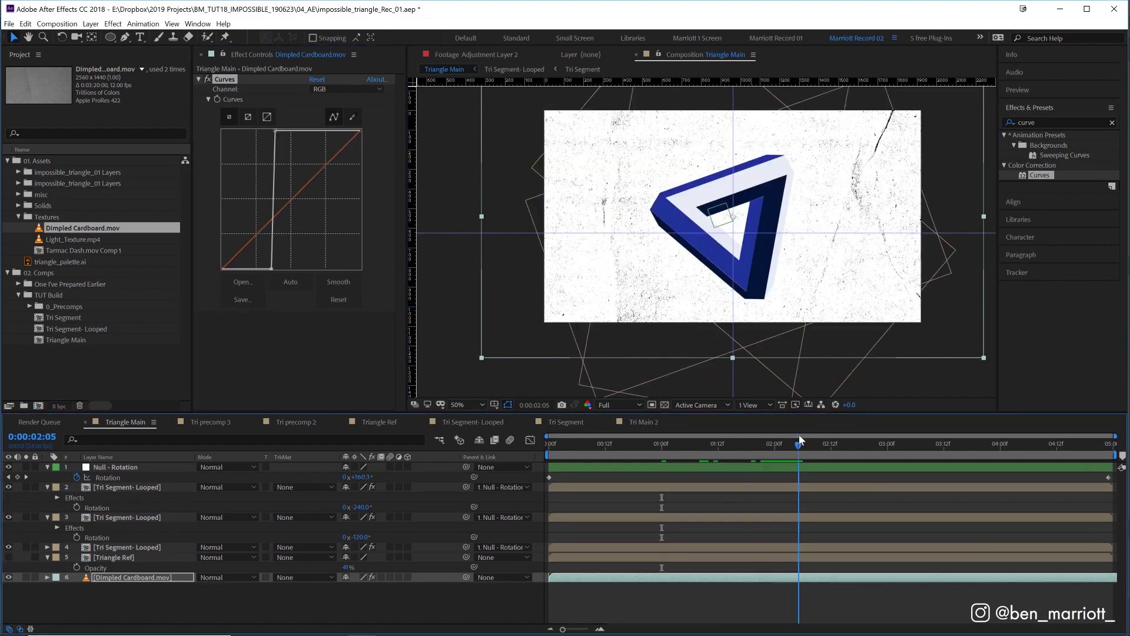
{"action": "left_click_drag", "start_coordinate": [799, 436], "coordinate": [732, 433]}
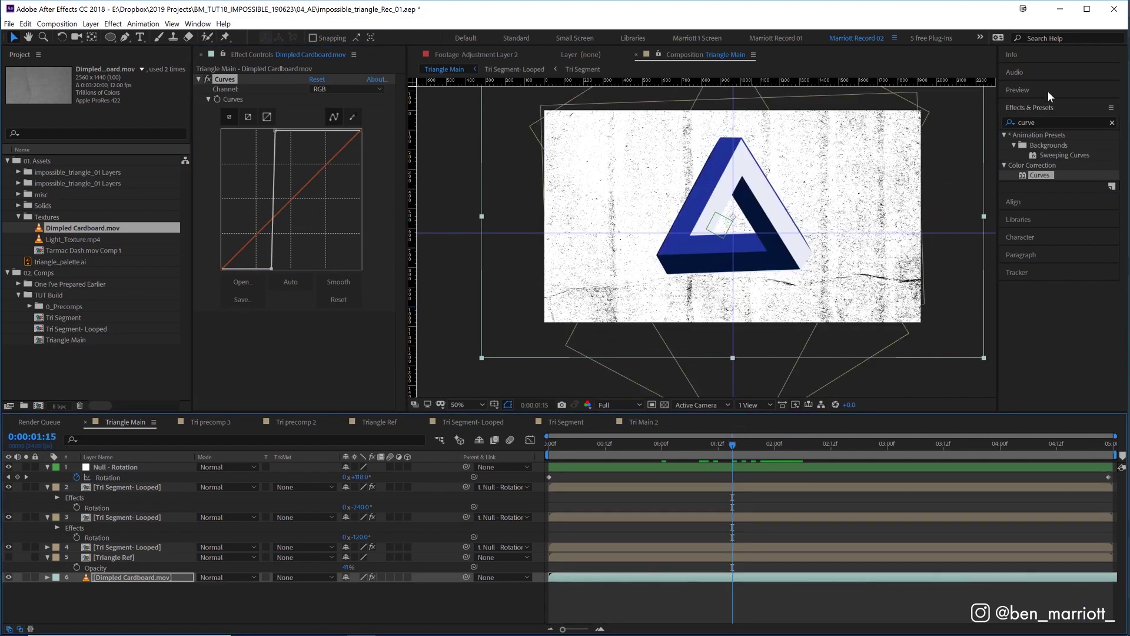
Step: Add a Tint effect to the cardboard layer, mapping black to dark blue and white to orange from triangle_palette.ai, and play it back
{"action": "left_click_drag", "start_coordinate": [1054, 122], "coordinate": [930, 126]}
{"action": "type", "text": "tin"}
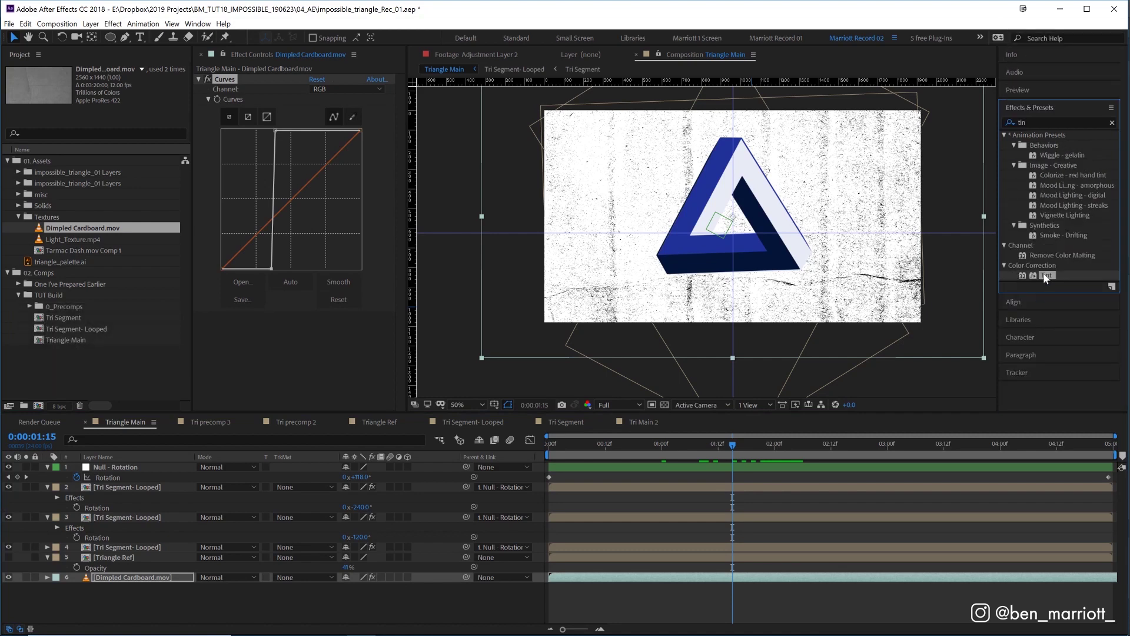
{"action": "left_click_drag", "start_coordinate": [1046, 274], "coordinate": [338, 333]}
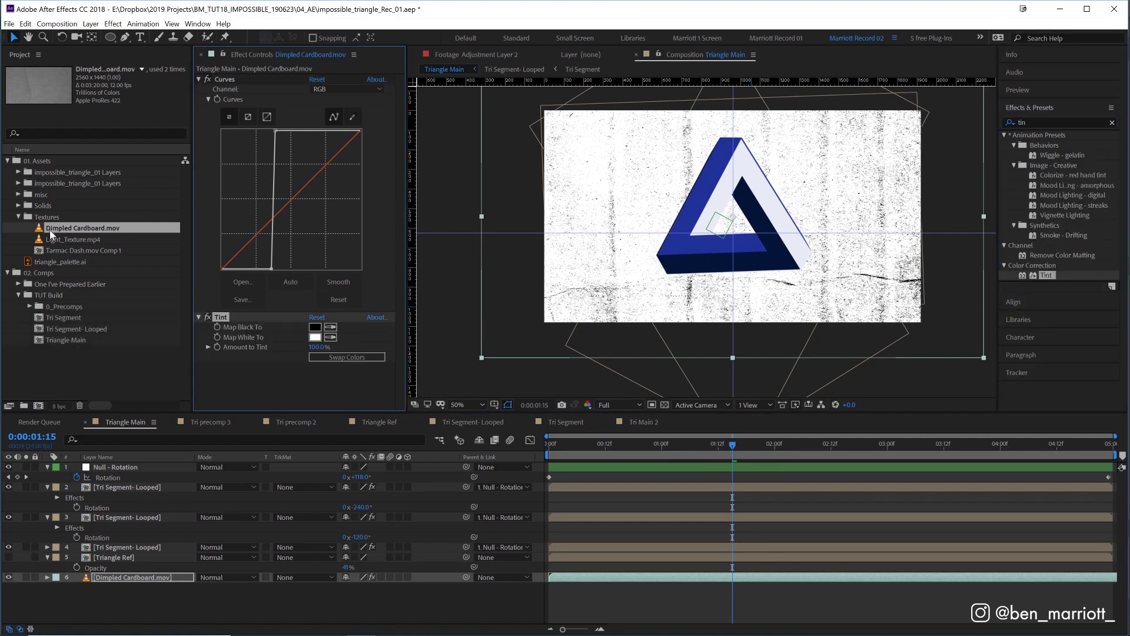
{"action": "left_click", "coordinate": [60, 263]}
{"action": "left_click", "coordinate": [329, 327]}
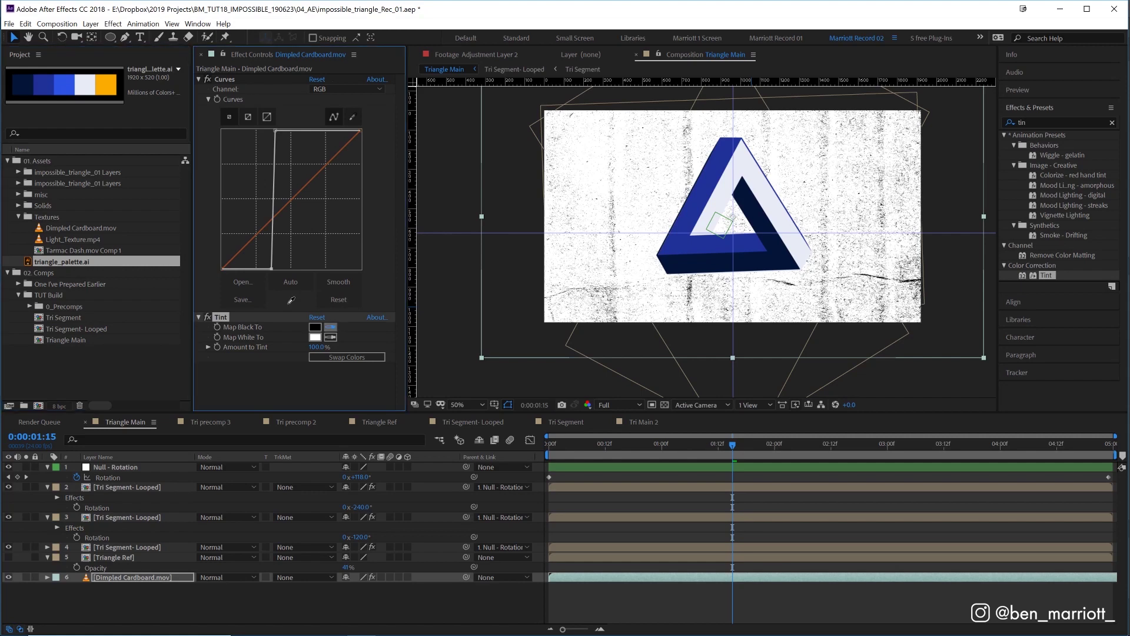
{"action": "left_click", "coordinate": [40, 89]}
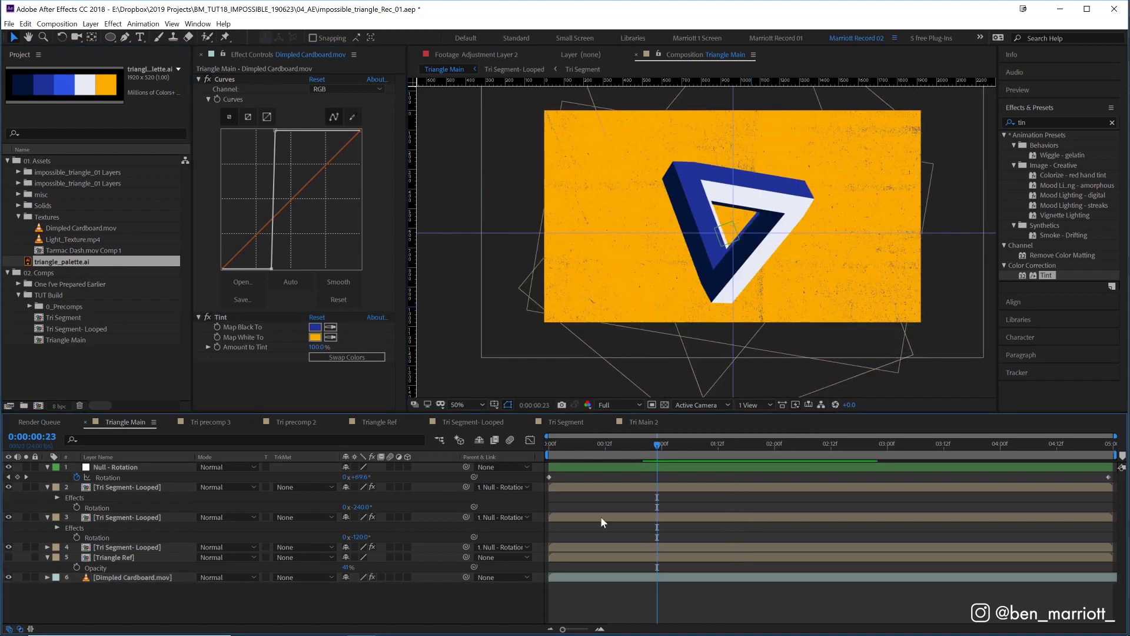
{"action": "key", "text": "space"}
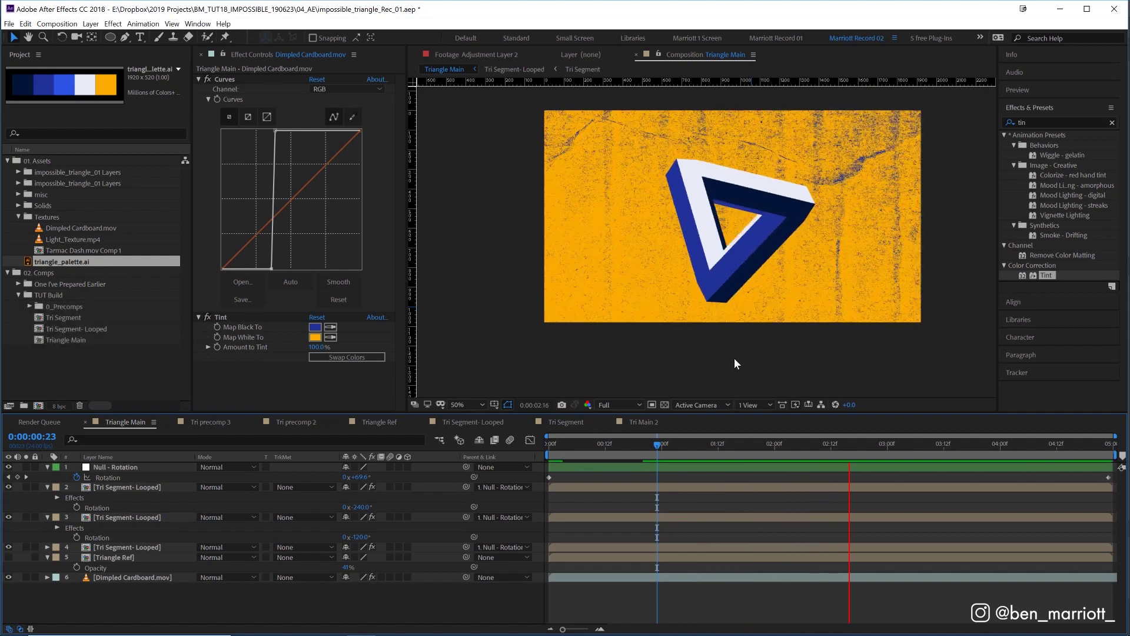
{"action": "key", "text": "space"}
Step: Slow down the Dimpled Cardboard layer with a larger Time Stretch factor and preview the result
{"action": "left_click", "coordinate": [117, 579]}
{"action": "right_click", "coordinate": [126, 578]}
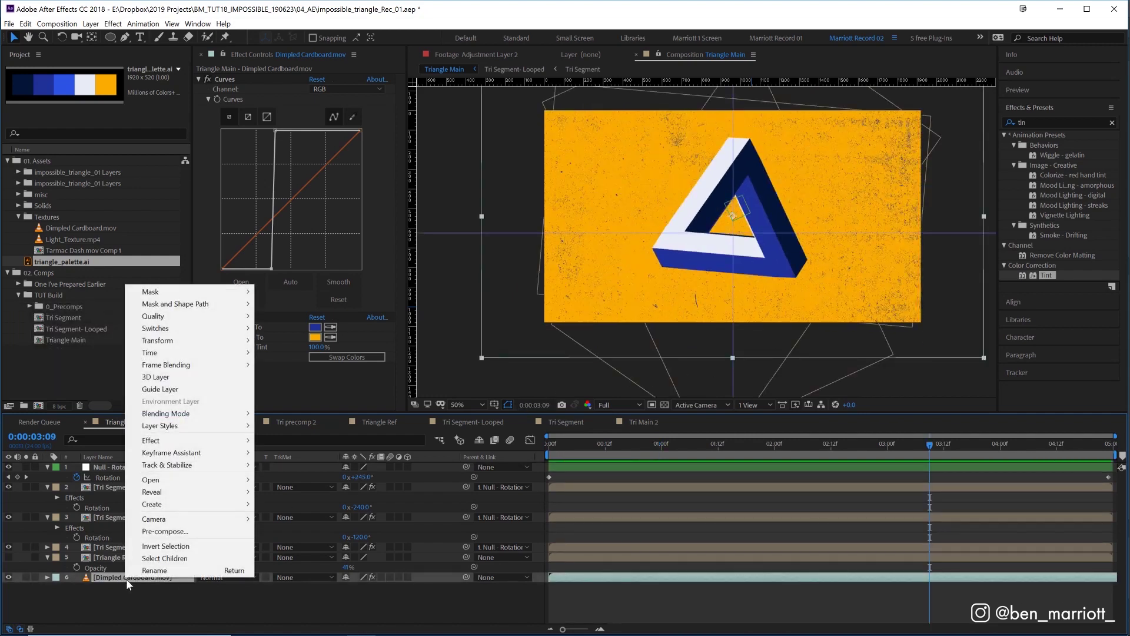
{"action": "mouse_move", "coordinate": [191, 349]}
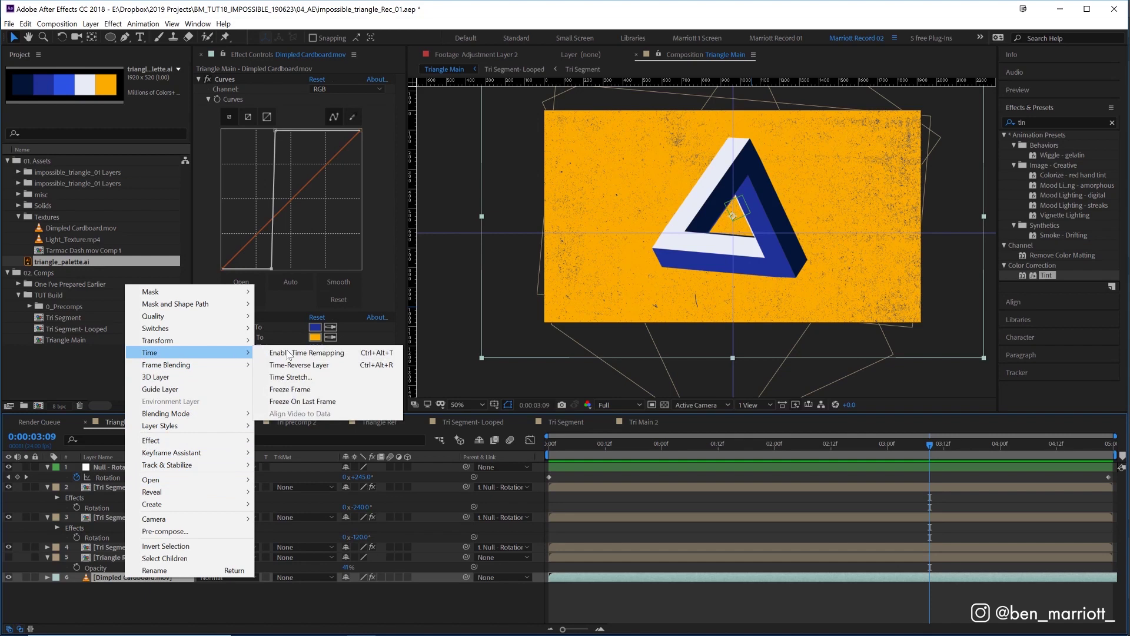
{"action": "left_click", "coordinate": [327, 377]}
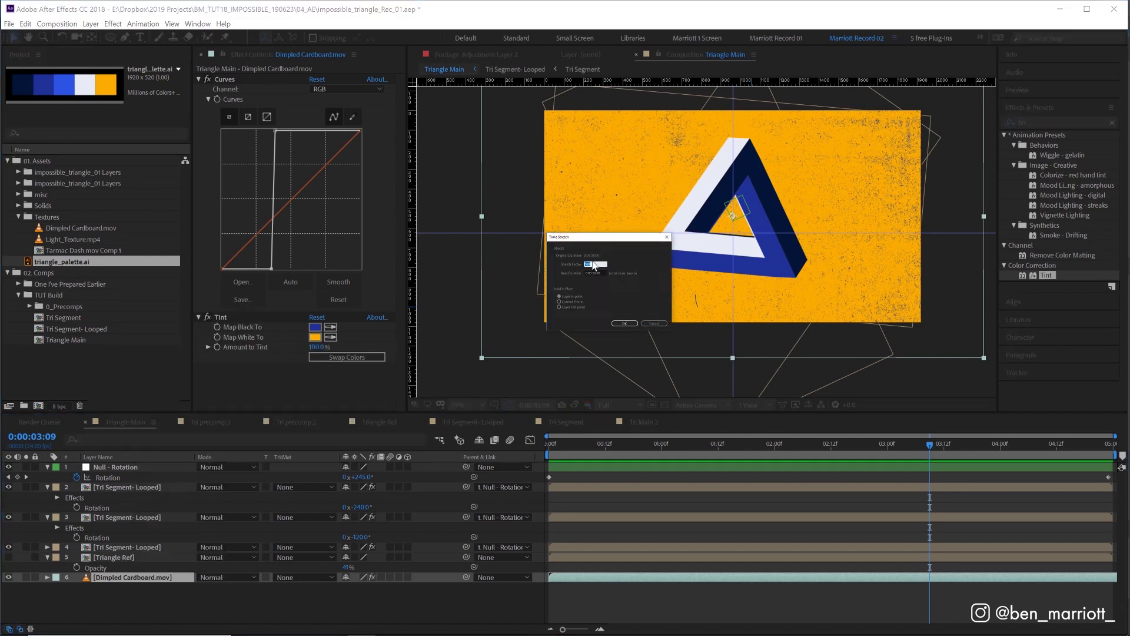
{"action": "type", "text": "2"}
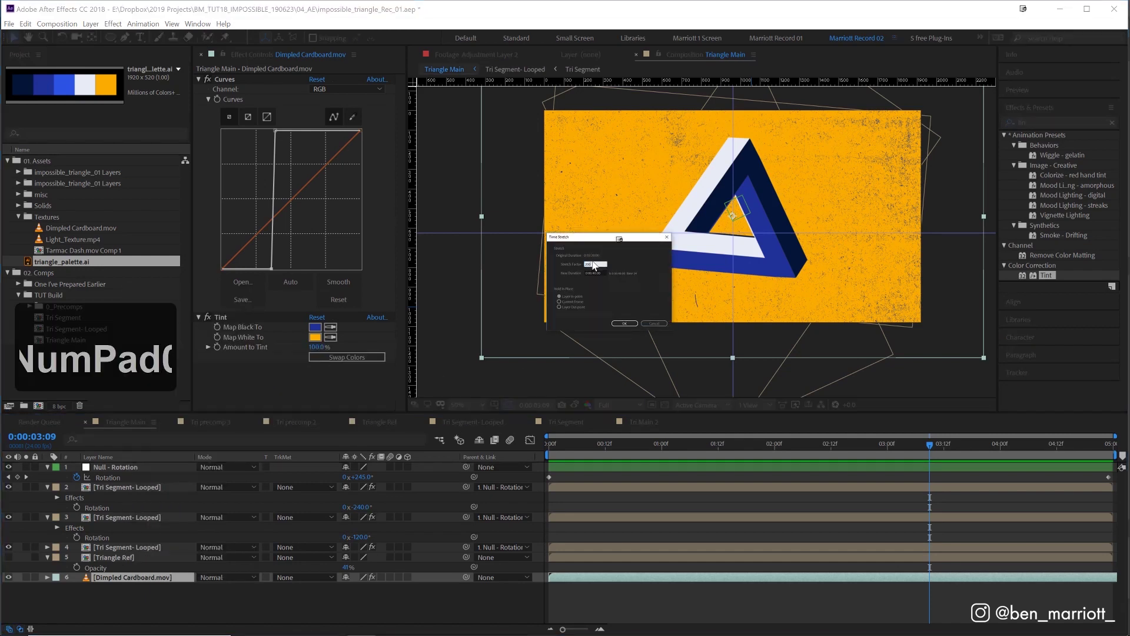
{"action": "key", "text": "Return"}
{"action": "key", "text": "space"}
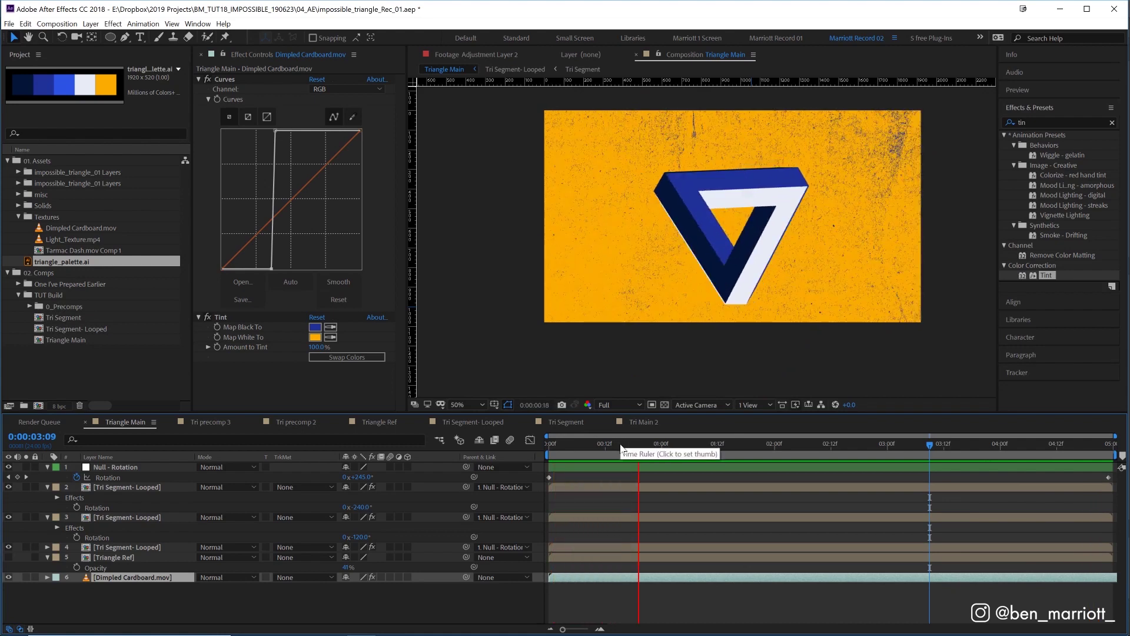
{"action": "left_click", "coordinate": [619, 443]}
Step: Add Light_Texture.mp4 as the topmost layer of Triangle Main and set its blending mode to Screen
{"action": "left_click", "coordinate": [92, 240]}
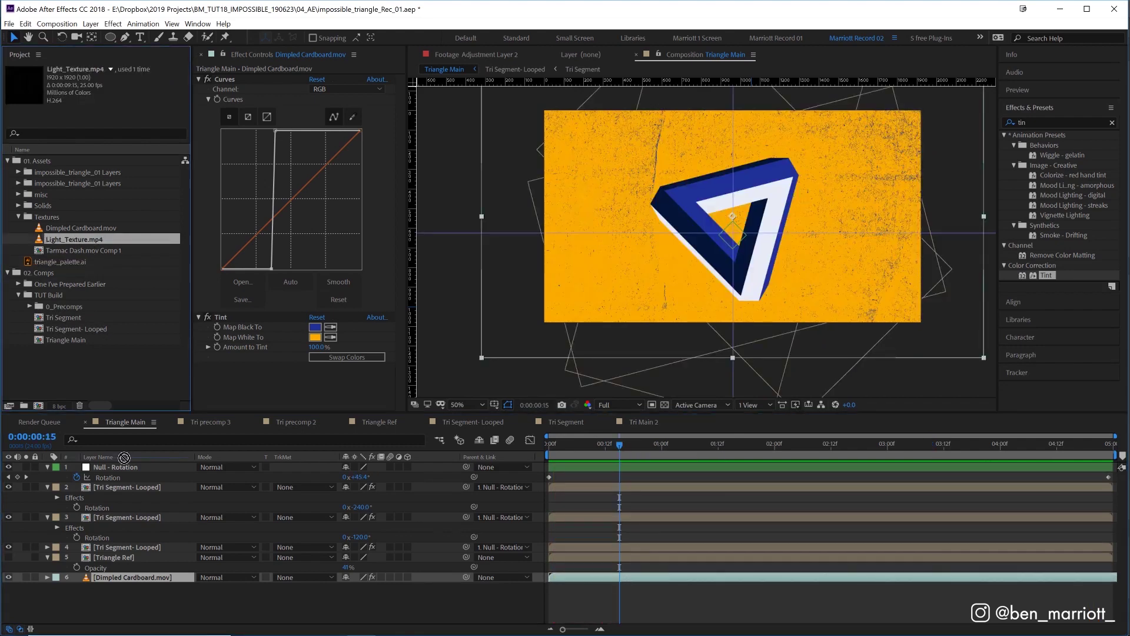
{"action": "left_click_drag", "start_coordinate": [125, 468], "coordinate": [125, 468]}
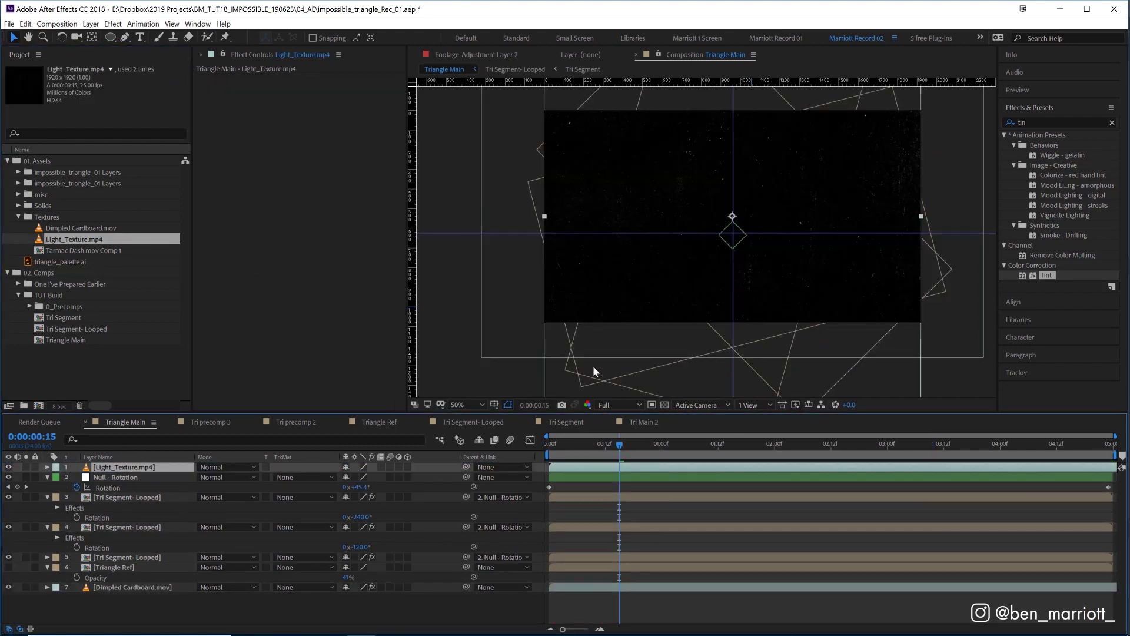
{"action": "left_click", "coordinate": [218, 466]}
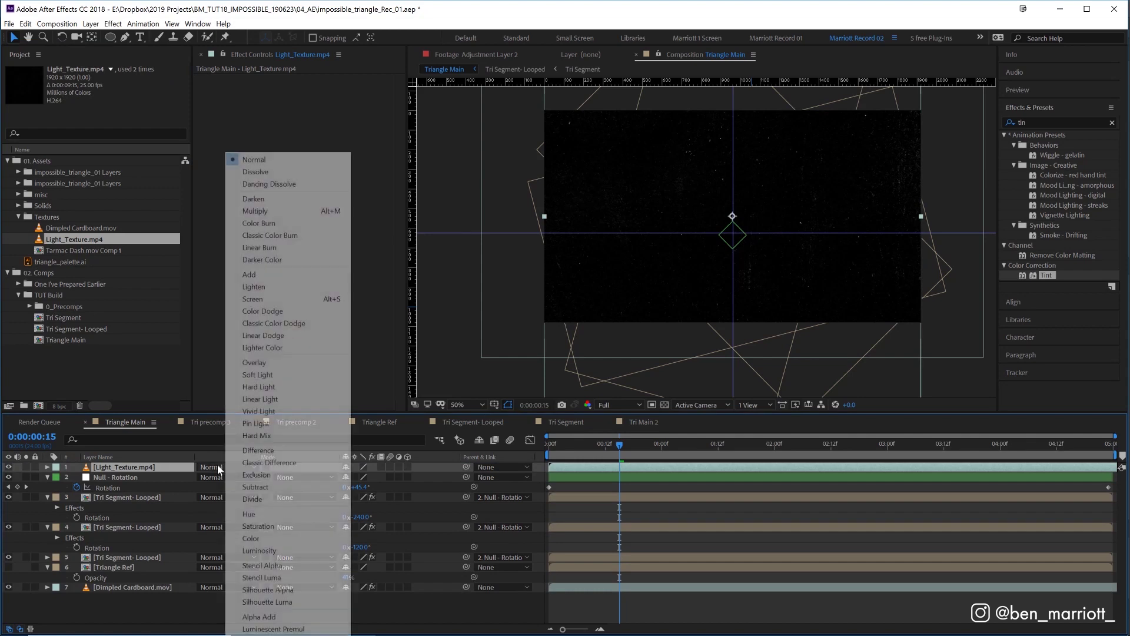
{"action": "key", "text": "space"}
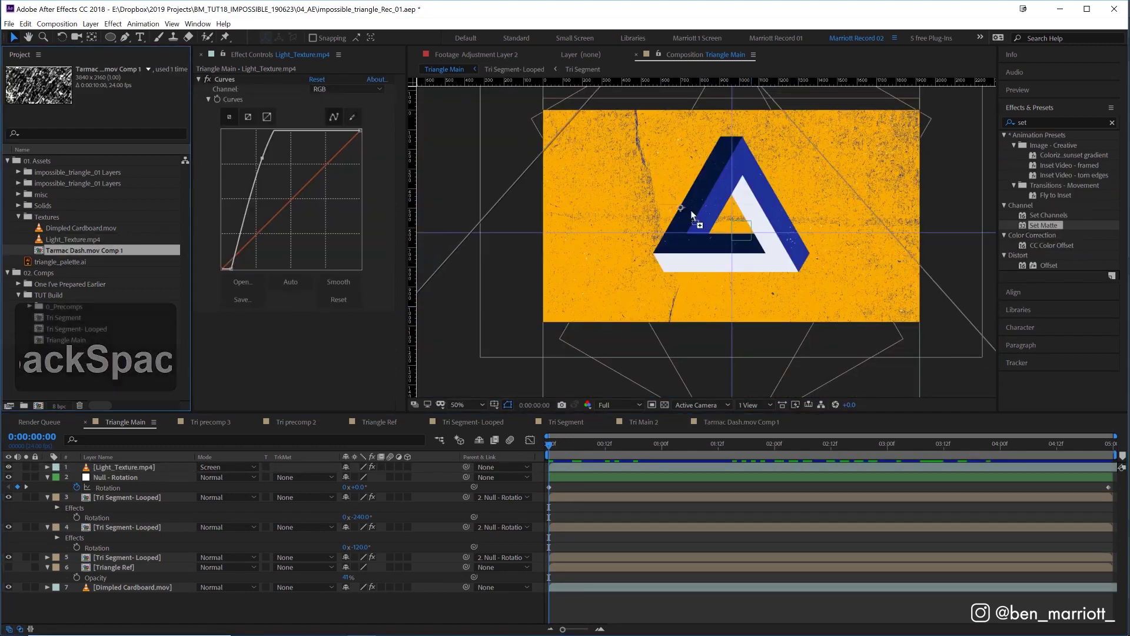
Step: Add Tarmac Dash.mov Comp 1 as the topmost layer of Triangle Main and scale it to 42%
{"action": "left_click_drag", "start_coordinate": [692, 212], "coordinate": [717, 269]}
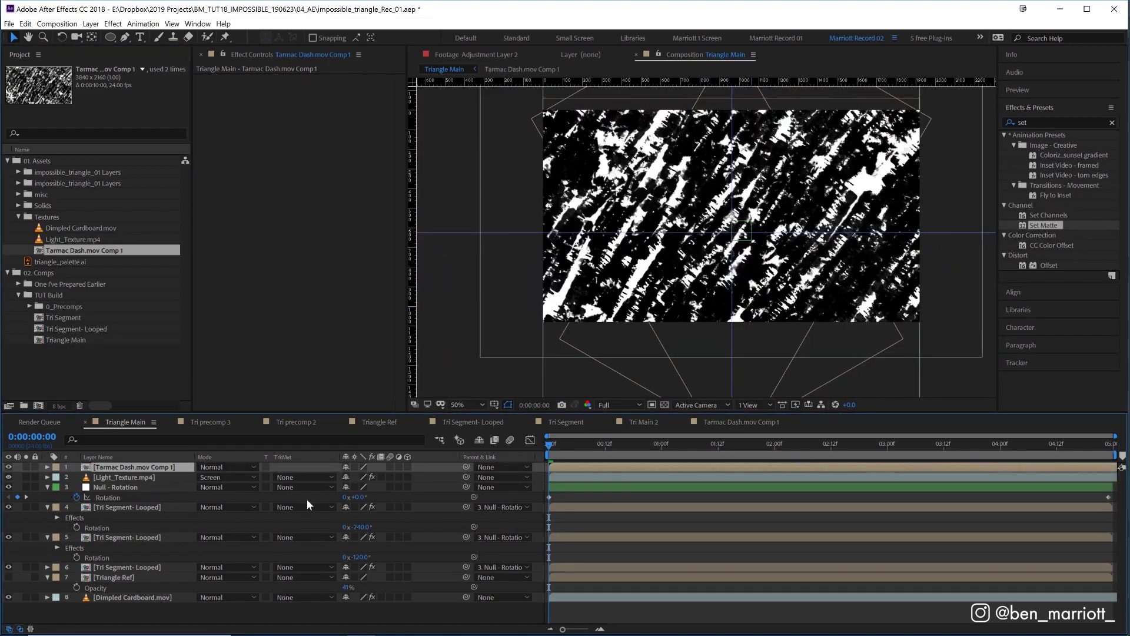
{"action": "key", "text": "s"}
{"action": "left_click_drag", "start_coordinate": [381, 477], "coordinate": [348, 477]}
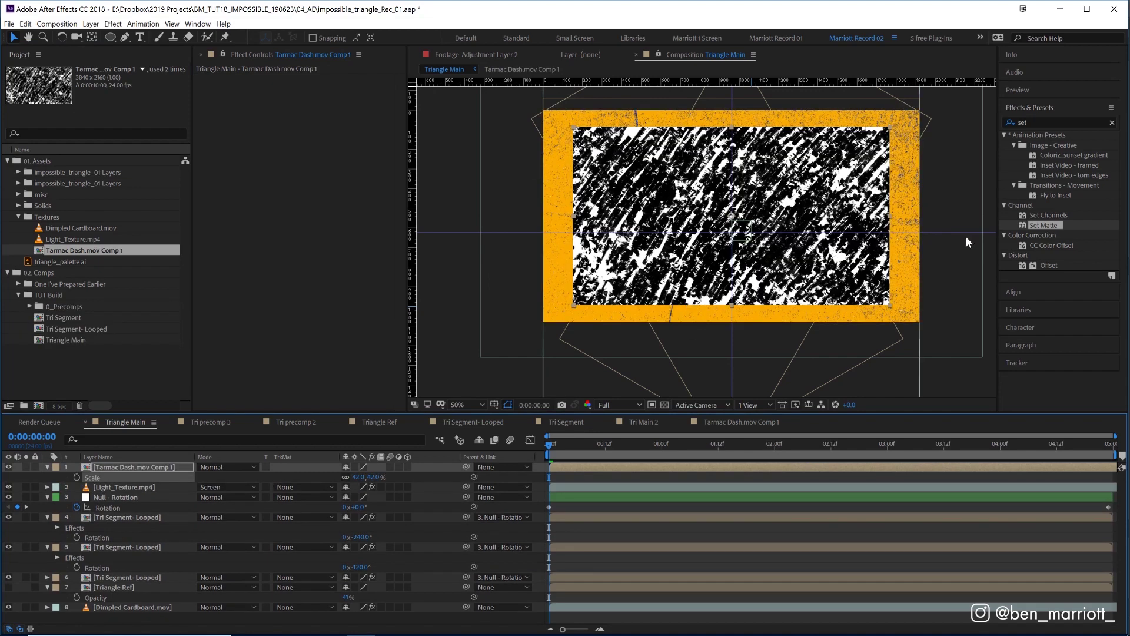
Step: Apply Set Matte to the Tarmac Dash layer, taking the matte from layer 4 Tri Segment- Looped, and play it back
{"action": "double_click", "coordinate": [1046, 227]}
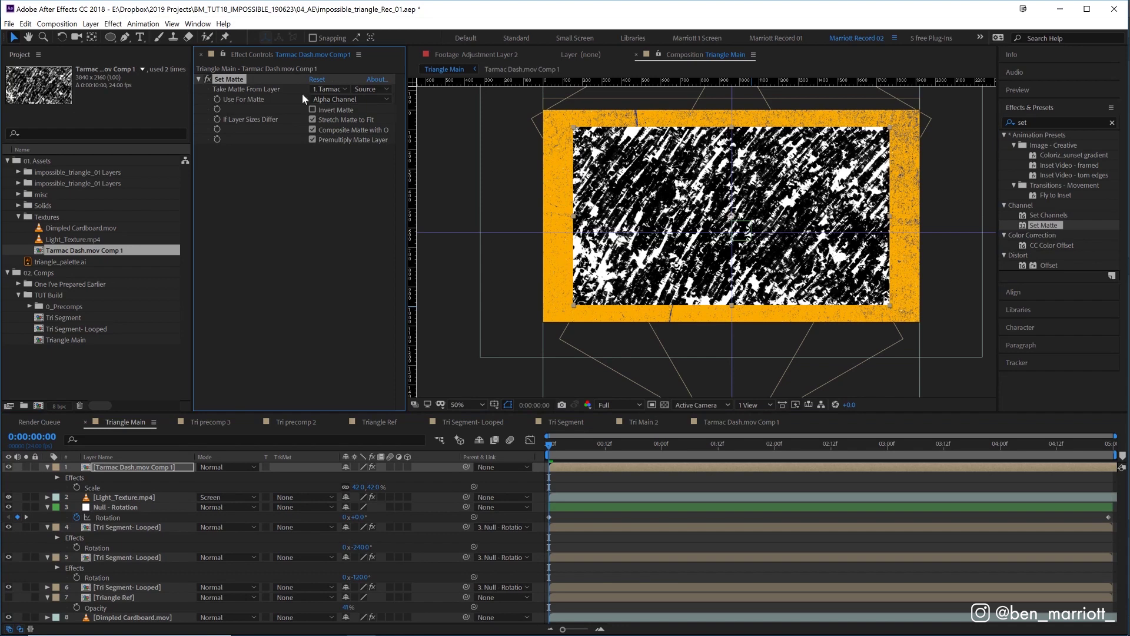
{"action": "left_click", "coordinate": [323, 90]}
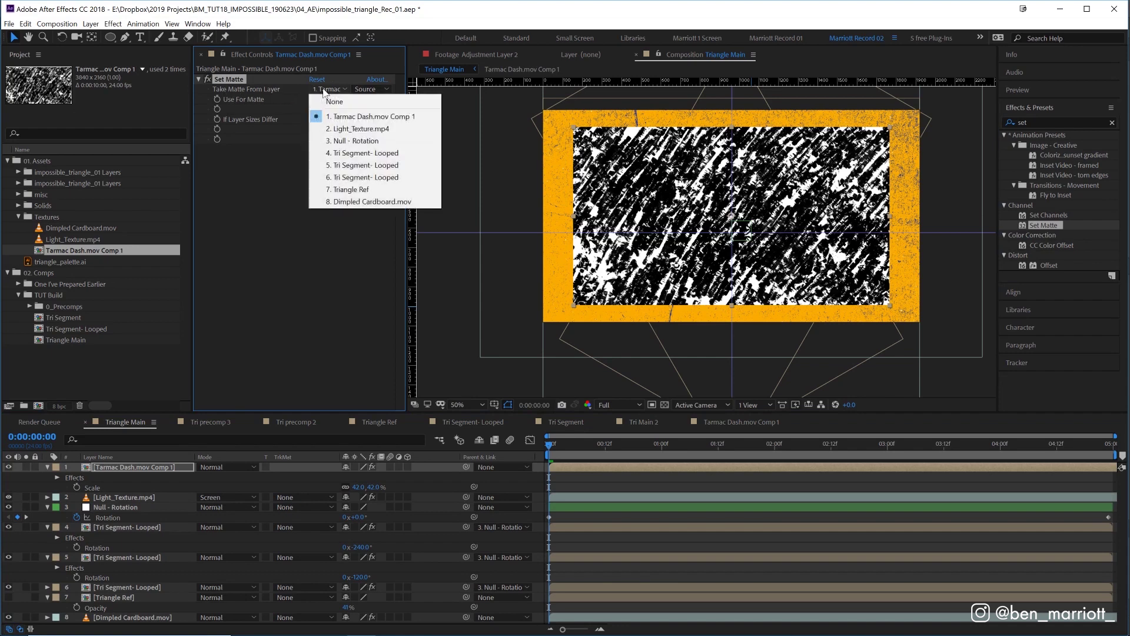
{"action": "left_click", "coordinate": [355, 154]}
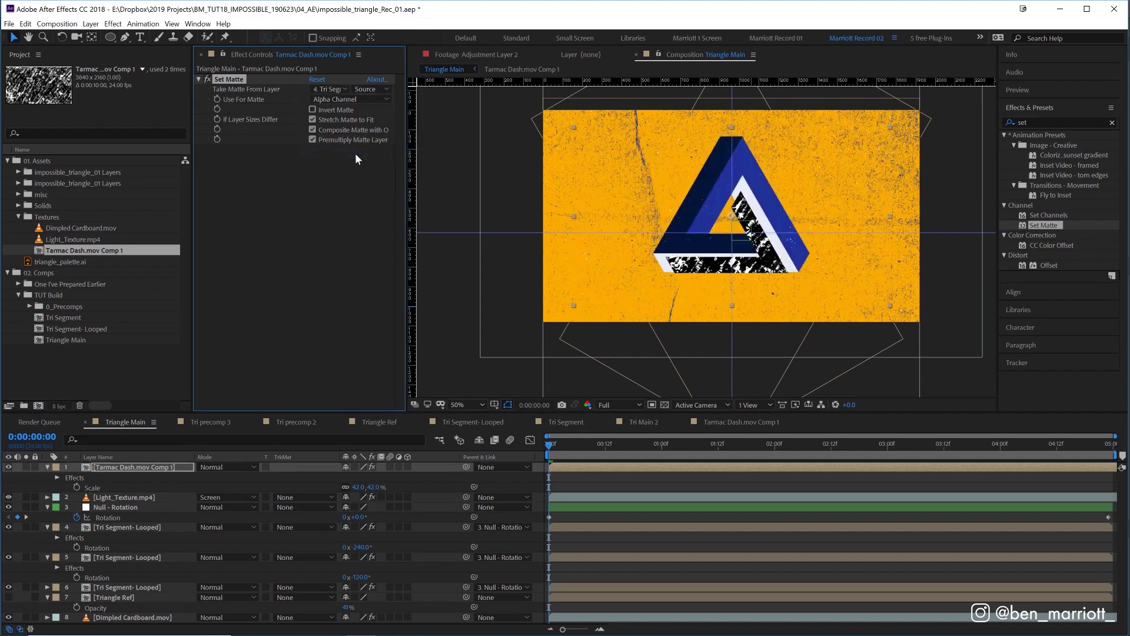
{"action": "key", "text": "space"}
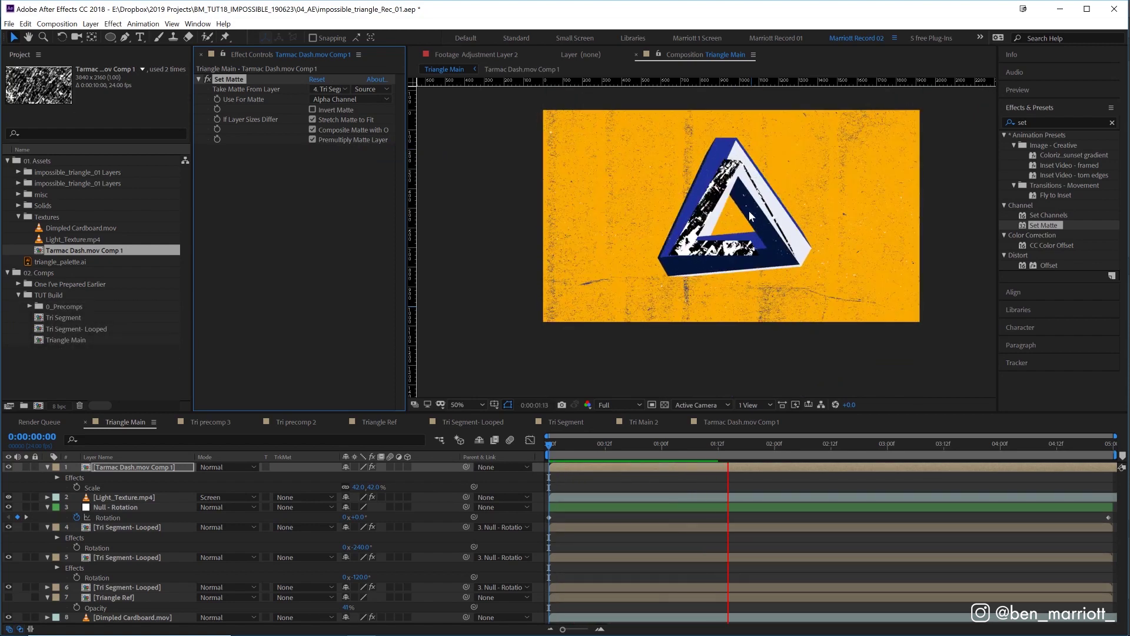
{"action": "key", "text": "space"}
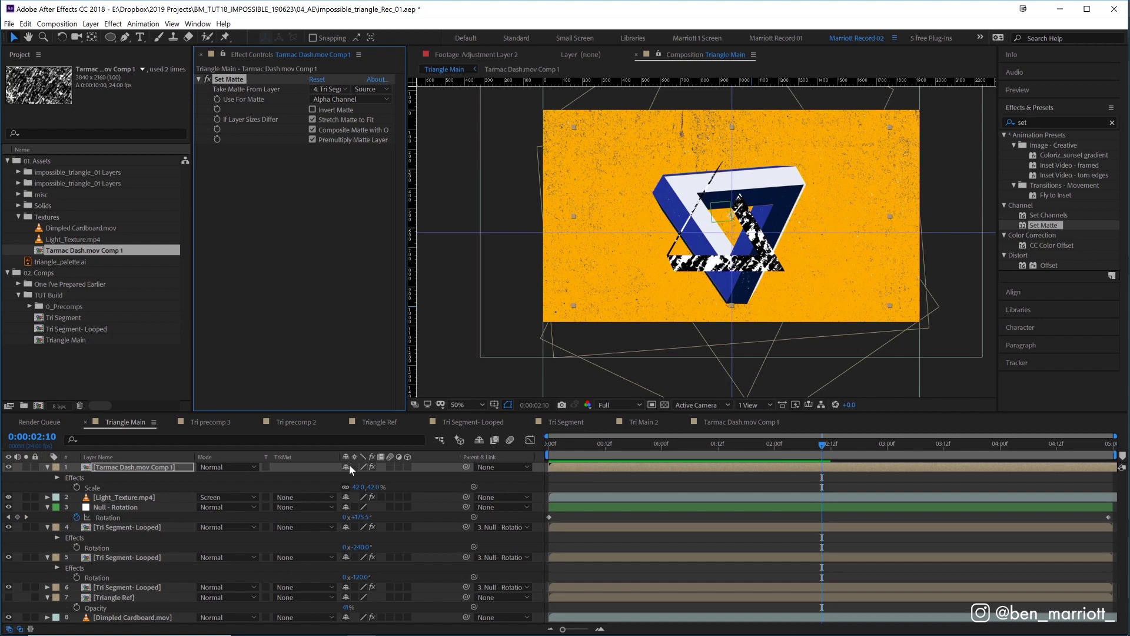
Step: Enable Collapse Transformations on the Tarmac Dash layer and the three Tri Segment- Looped layers, checking the matte in playback
{"action": "left_click", "coordinate": [354, 467]}
{"action": "left_click", "coordinate": [549, 446]}
{"action": "key", "text": "space"}
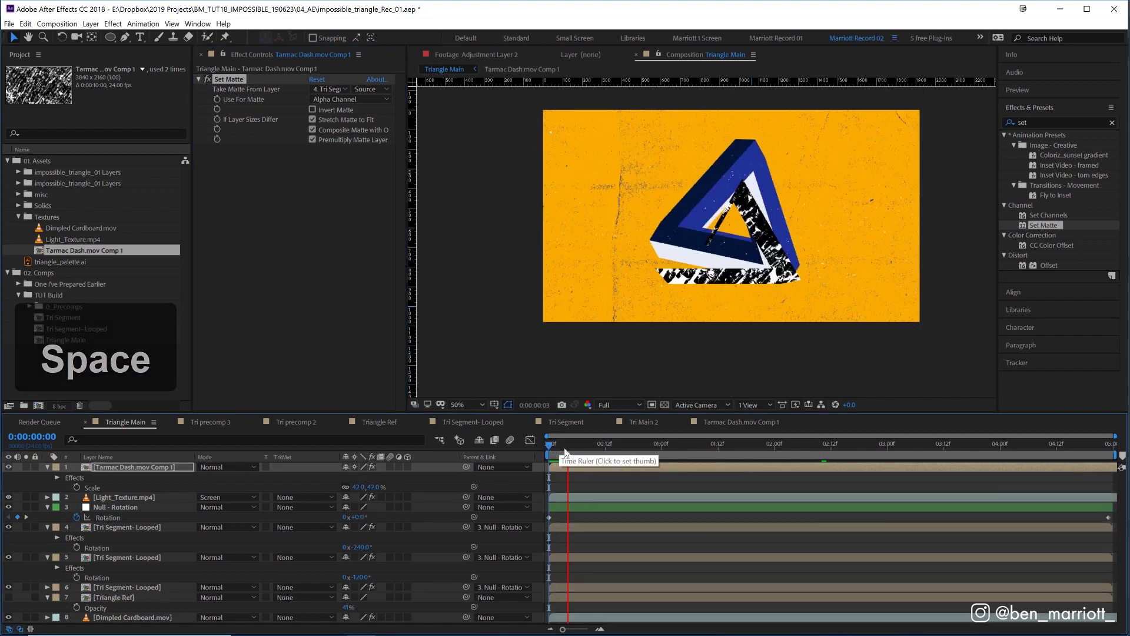
{"action": "key", "text": "space"}
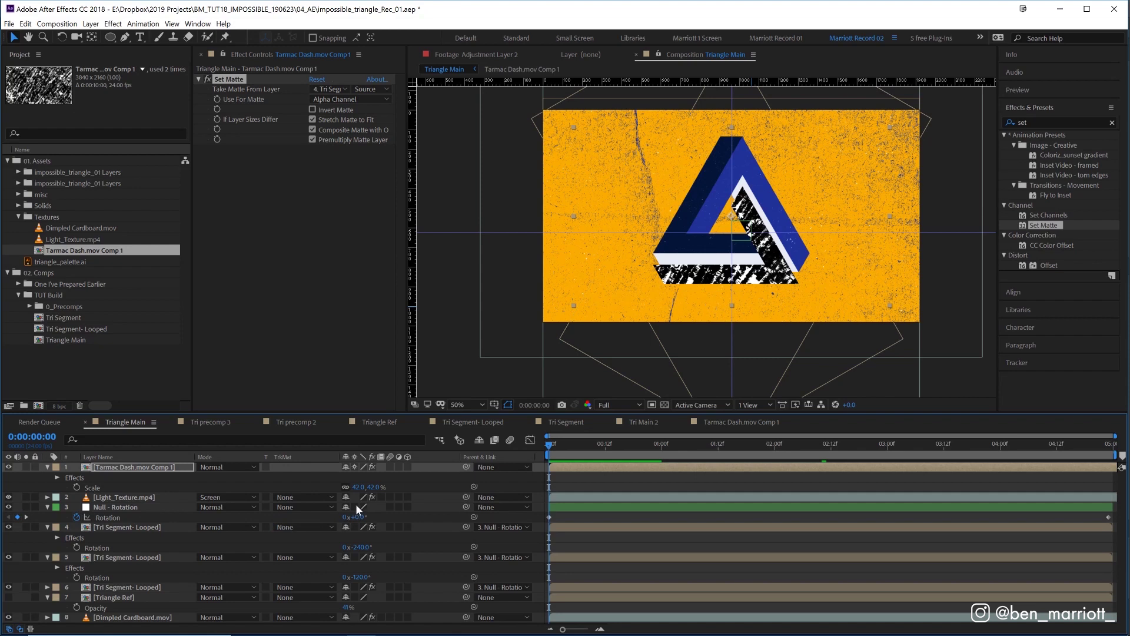
{"action": "left_click", "coordinate": [354, 526]}
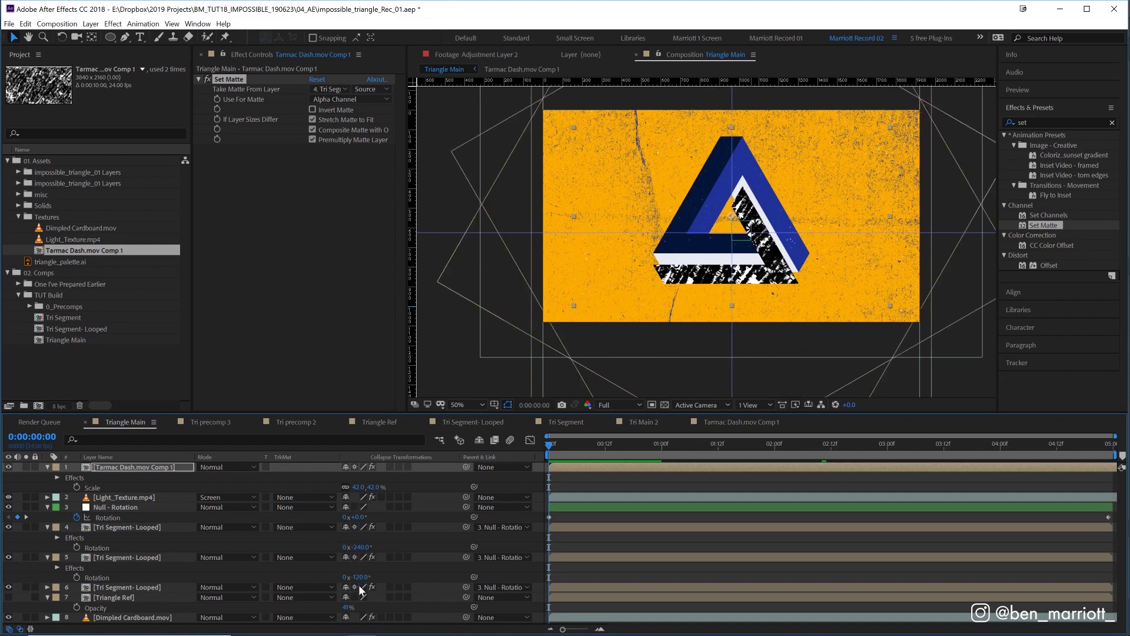
{"action": "key", "text": "space"}
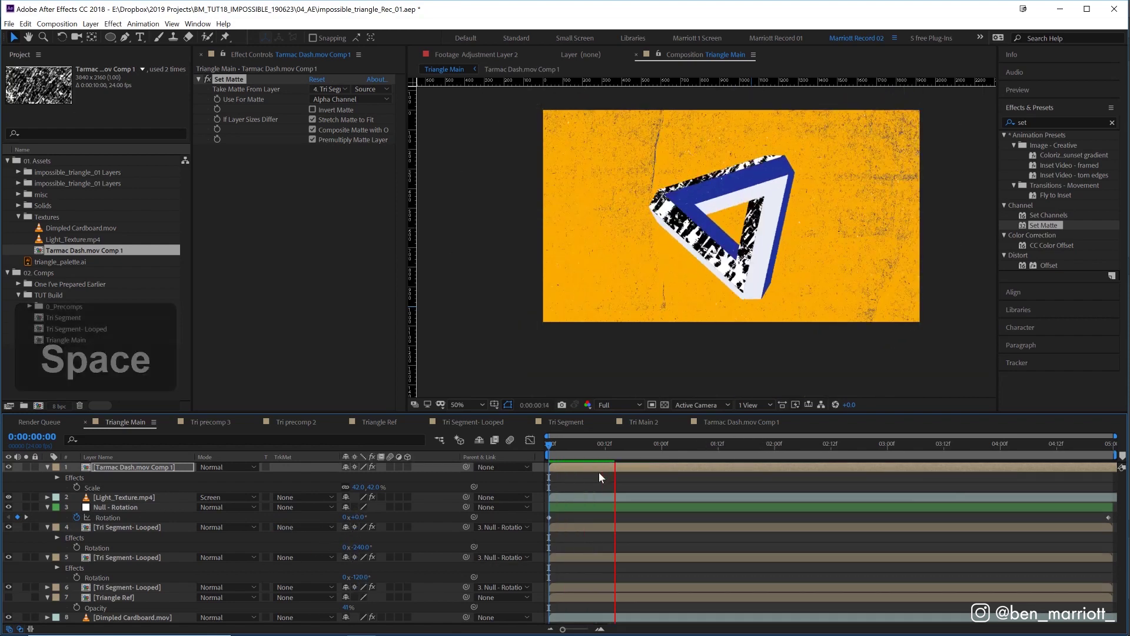
{"action": "left_click", "coordinate": [603, 443]}
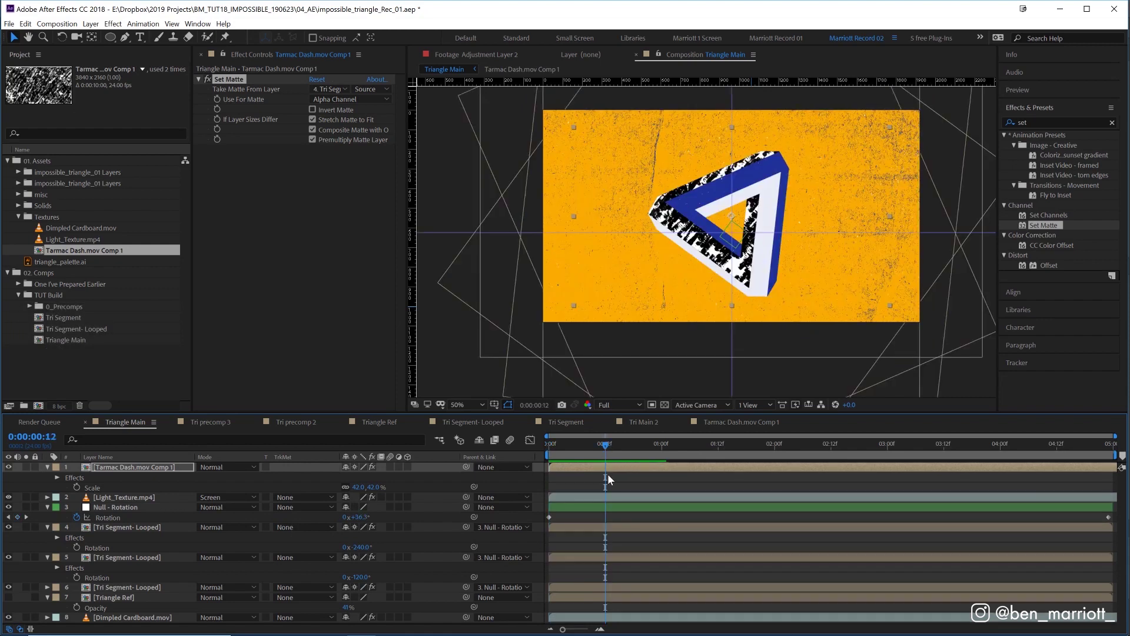
Step: Switch the Tarmac Dash layer's Set Matte source to layer 5 Tri Segment- Looped, and add a Tint using the palette's two blues
{"action": "left_click", "coordinate": [334, 90]}
{"action": "left_click", "coordinate": [363, 164]}
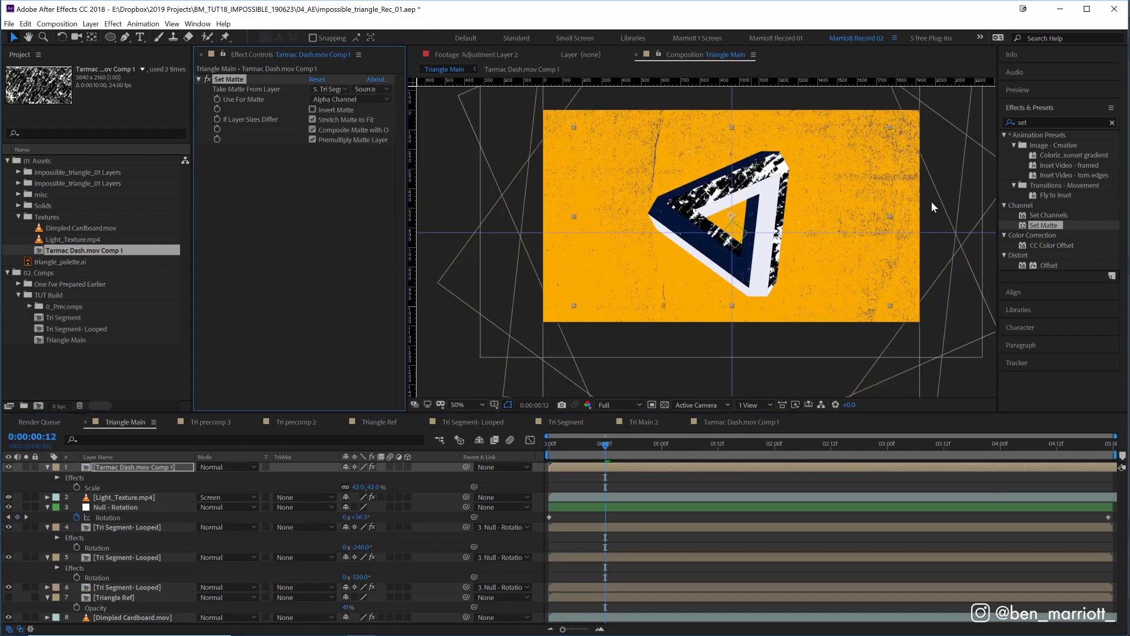
{"action": "key", "text": "space"}
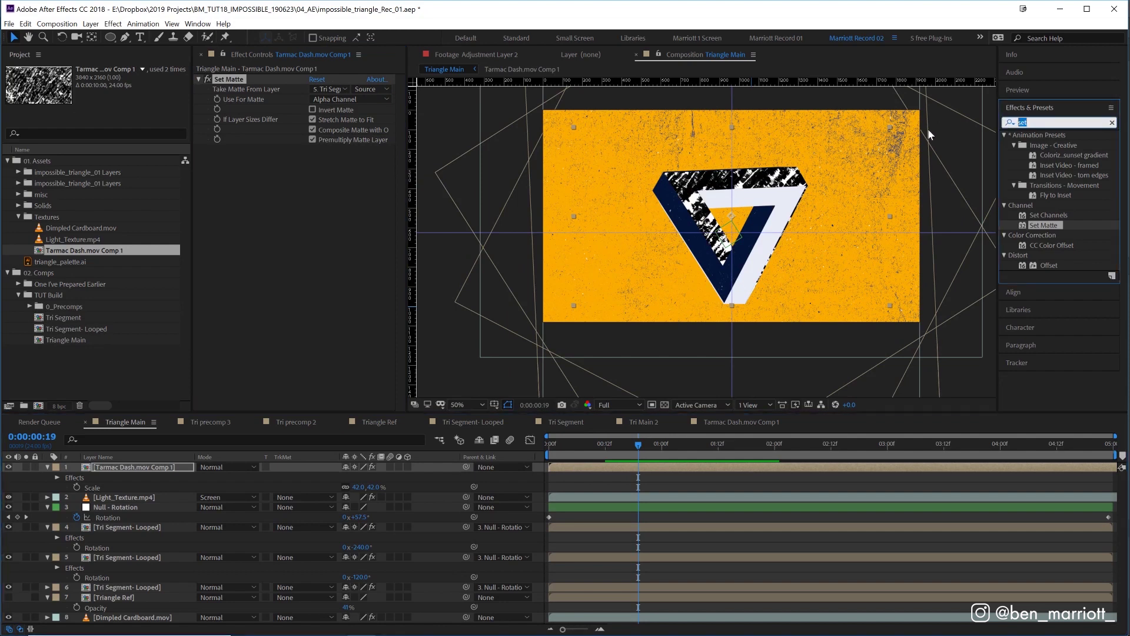
{"action": "type", "text": "tin"}
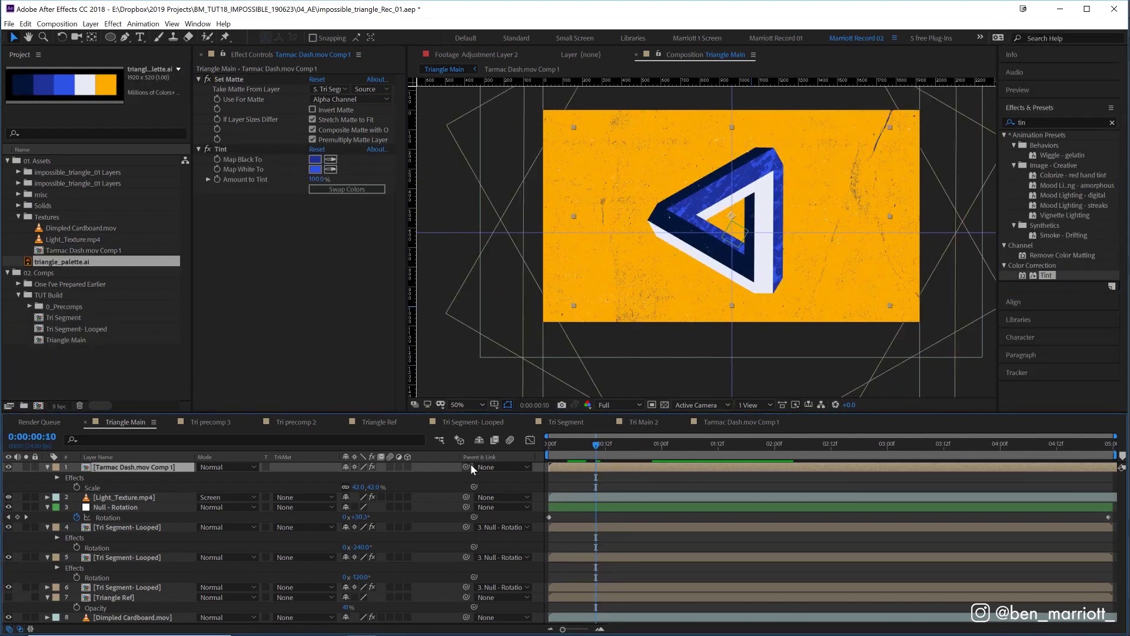
Step: Parent the Tarmac Dash layer to Null - Rotation and play back Triangle Main
{"action": "left_click_drag", "start_coordinate": [463, 466], "coordinate": [258, 506]}
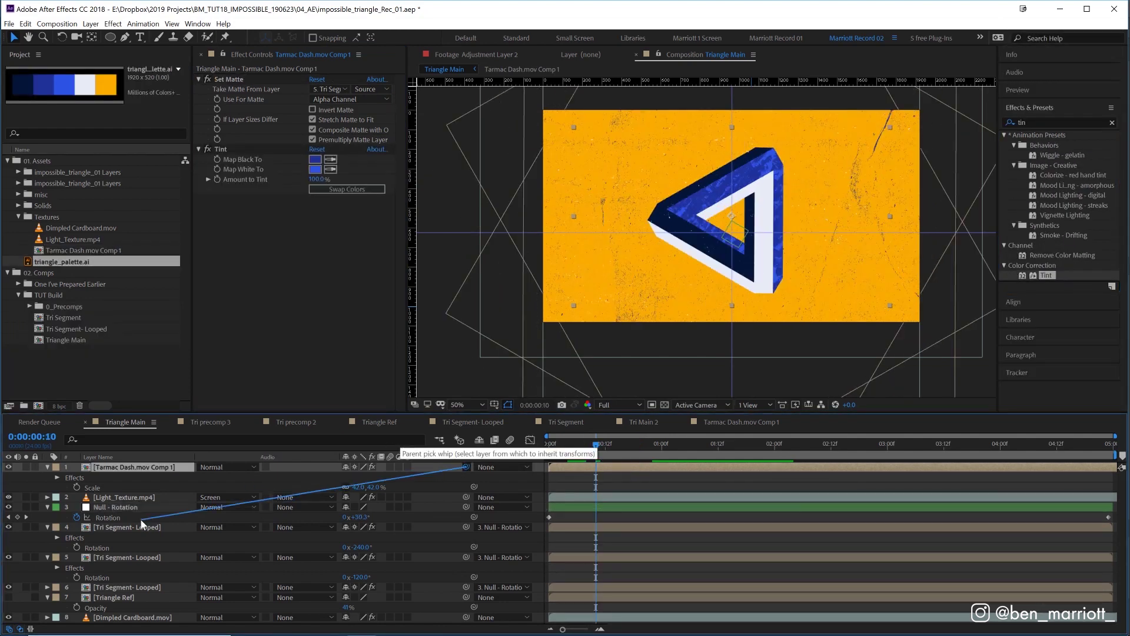
{"action": "left_click_drag", "start_coordinate": [115, 510], "coordinate": [115, 509]}
{"action": "key", "text": "space"}
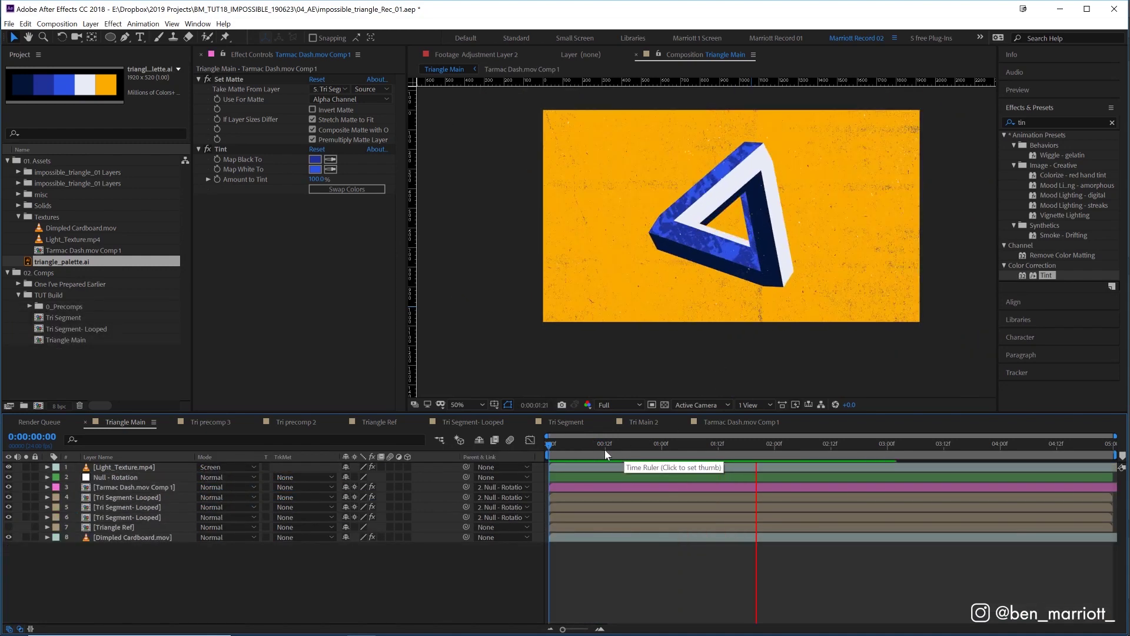
Step: Add an adjustment layer at the top of the Triangle Main comp and apply Posterize Time to it
{"action": "left_click", "coordinate": [564, 440]}
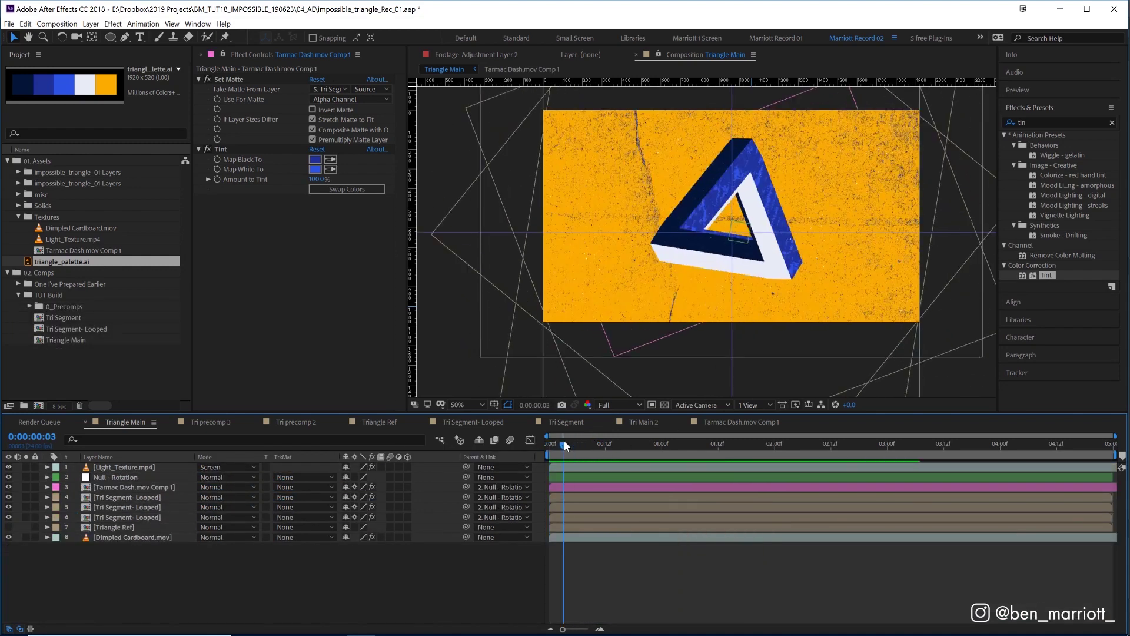
{"action": "key", "text": "ctrl+alt+y"}
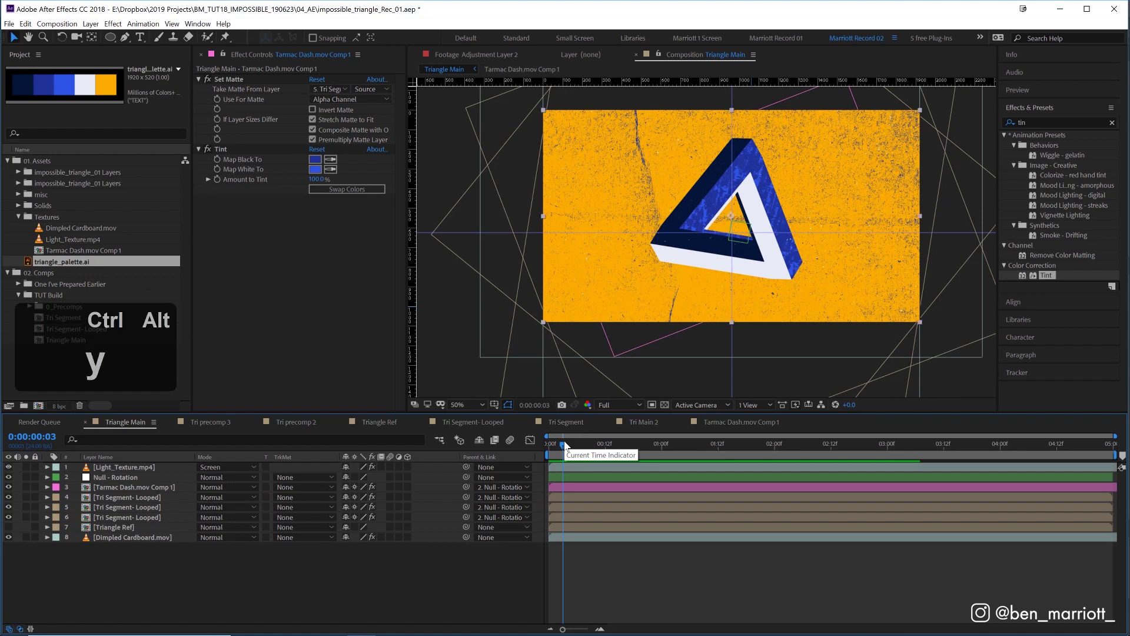
{"action": "left_click_drag", "start_coordinate": [1053, 123], "coordinate": [916, 123]}
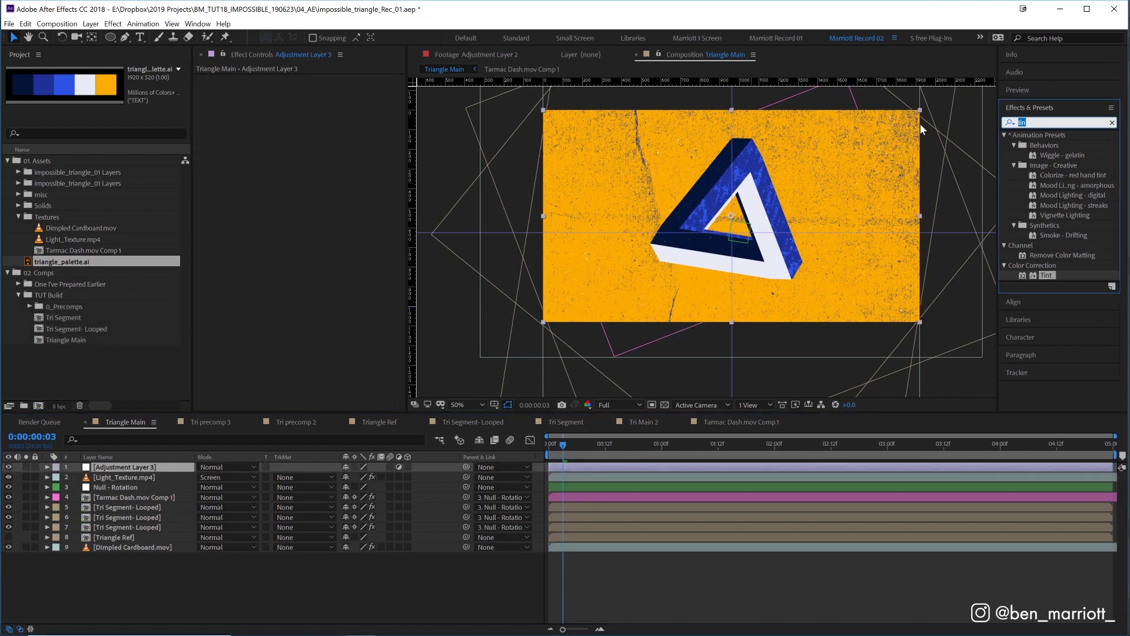
{"action": "type", "text": "poster"}
{"action": "double_click", "coordinate": [1051, 165]}
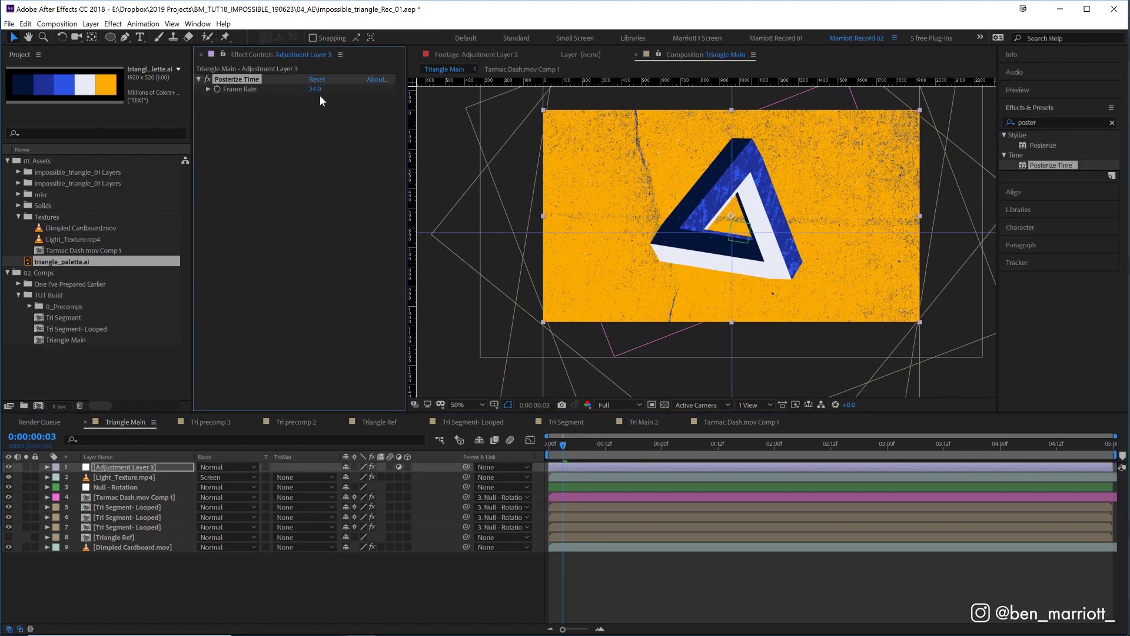
Step: Set the Posterize Time frame rate to 12 and play back Triangle Main from the first frame
{"action": "left_click", "coordinate": [316, 90]}
{"action": "type", "text": "12"}
{"action": "key", "text": "Return"}
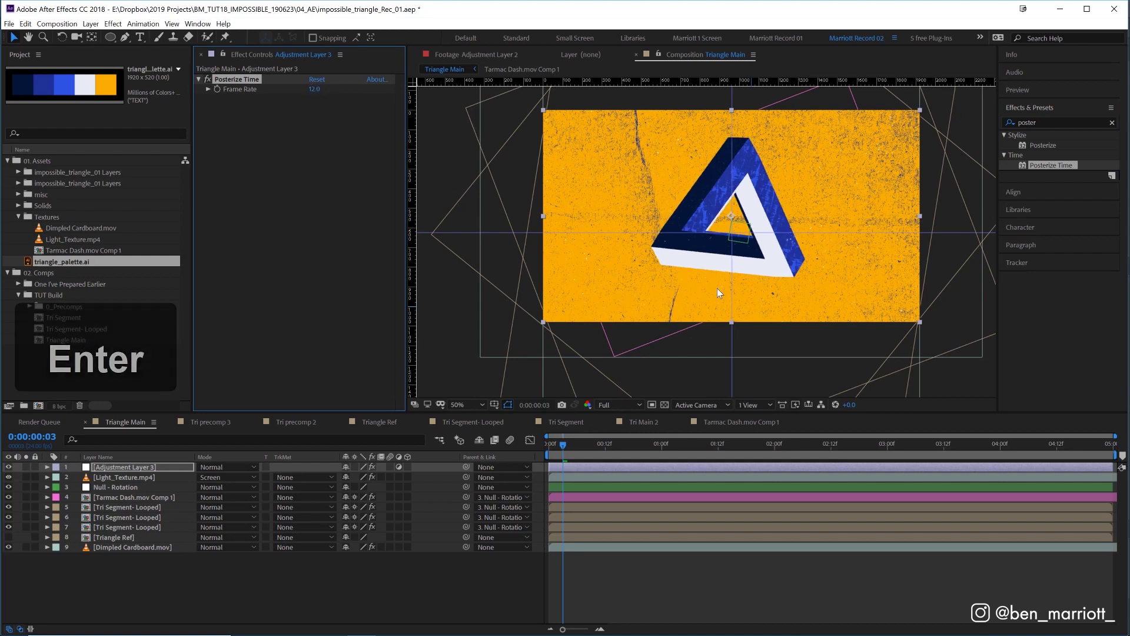
{"action": "left_click_drag", "start_coordinate": [585, 443], "coordinate": [493, 450]}
{"action": "key", "text": "space"}
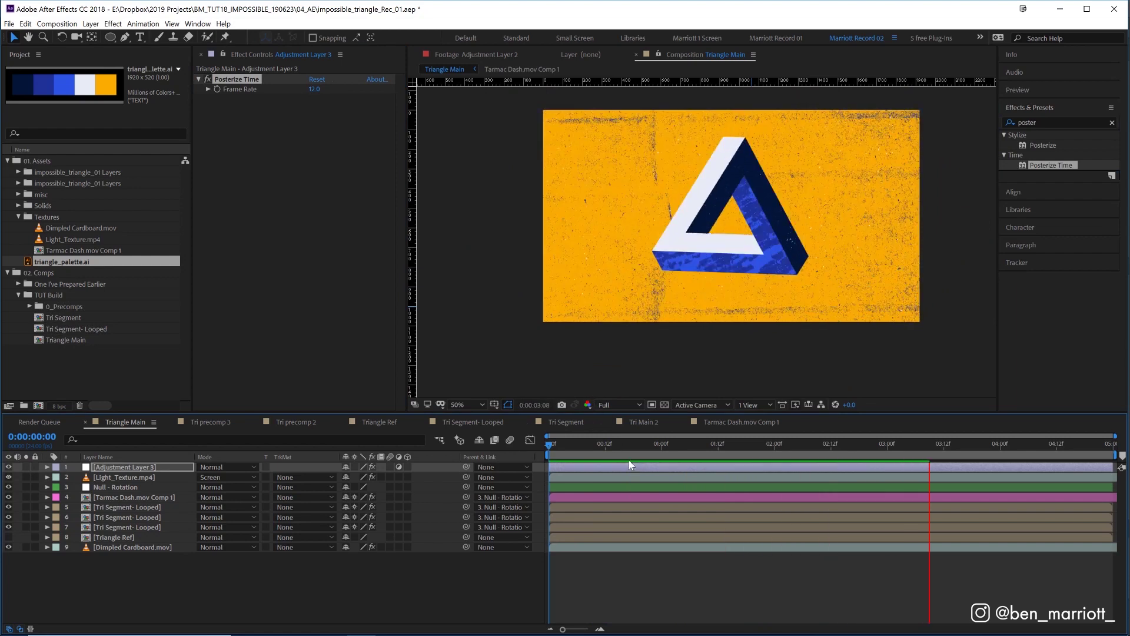
{"action": "key", "text": "space"}
{"action": "key", "text": "space"}
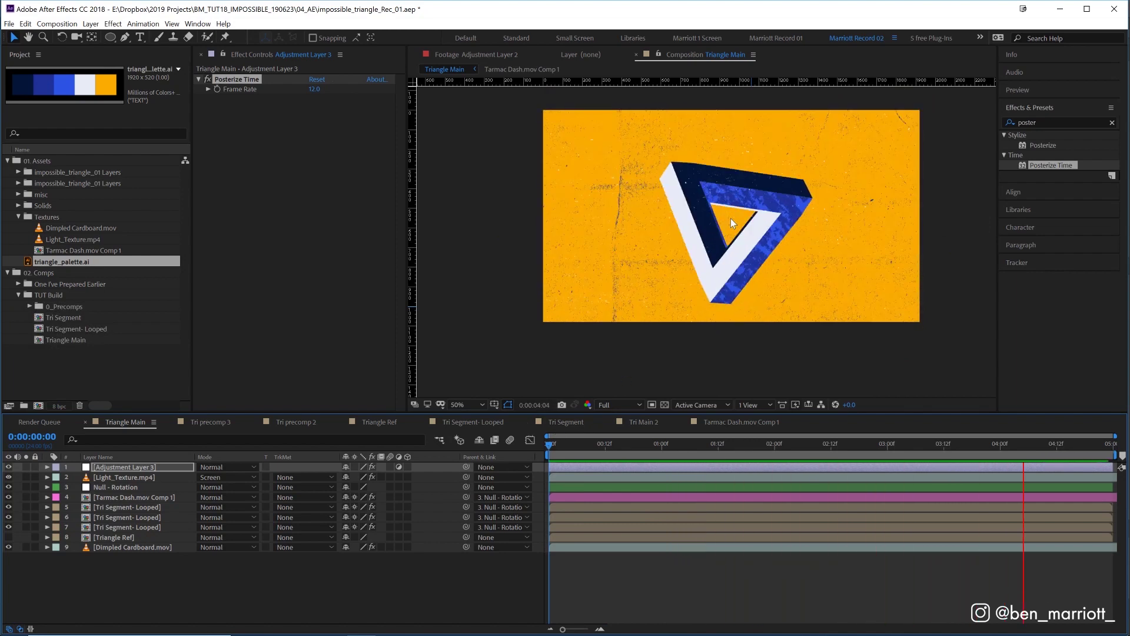
Step: Compare the playback with and without Posterize Time by hiding the adjustment layer
{"action": "key", "text": "space"}
{"action": "key", "text": "space"}
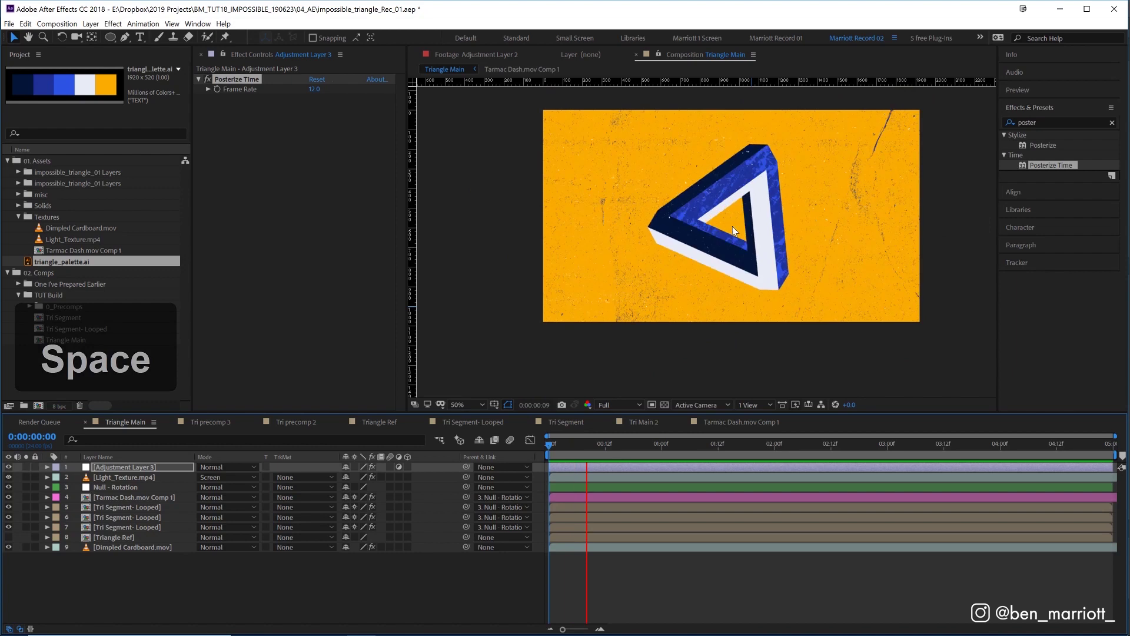
{"action": "key", "text": "space"}
{"action": "key", "text": "space"}
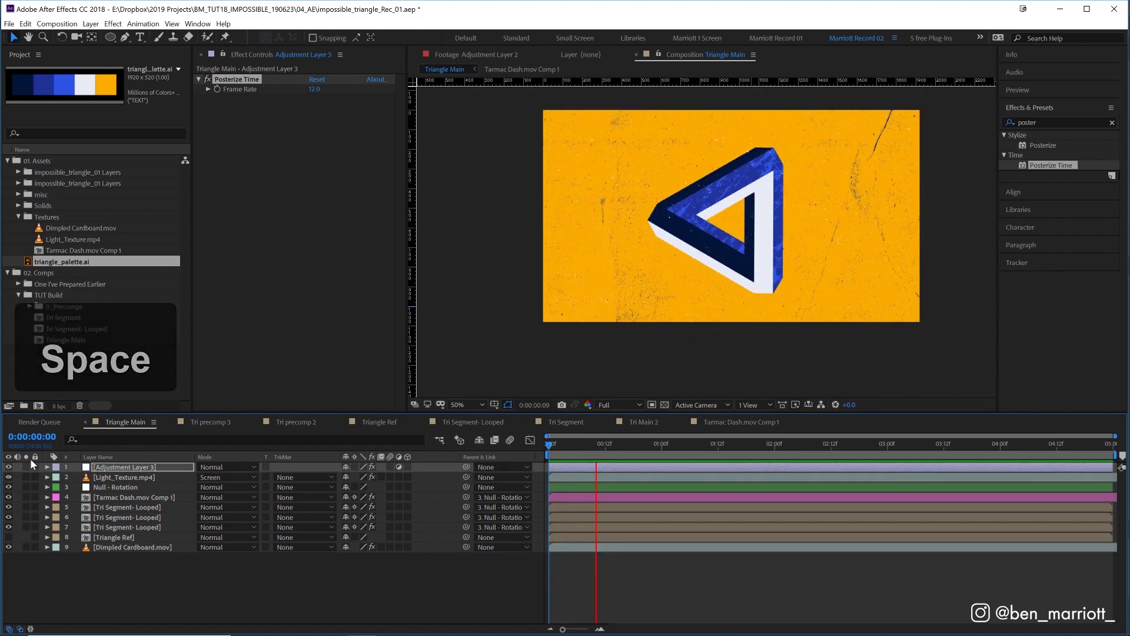
{"action": "left_click", "coordinate": [8, 467]}
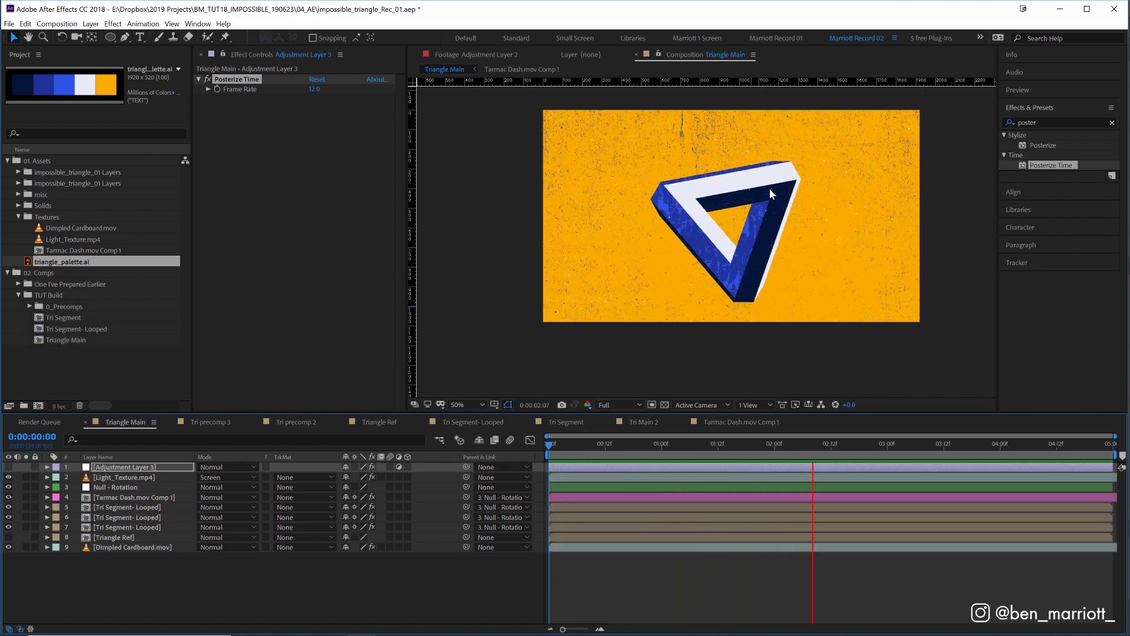